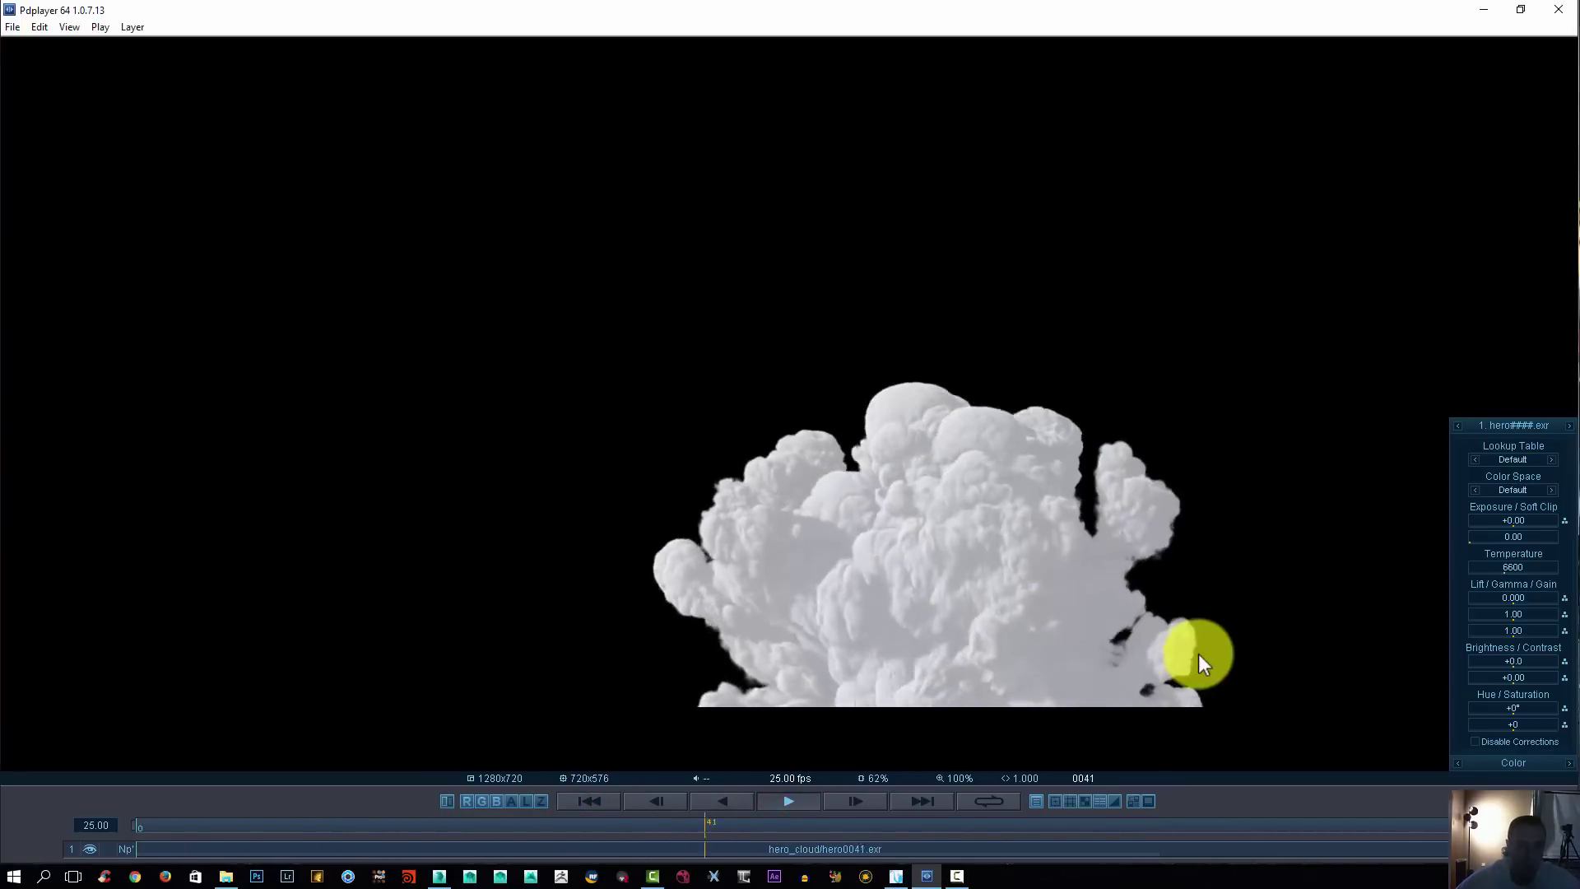
Stop the hero cloud playback, scrub back to frame 0062, and bring 3ds Max to the front
{"action": "left_click", "coordinate": [784, 804]}
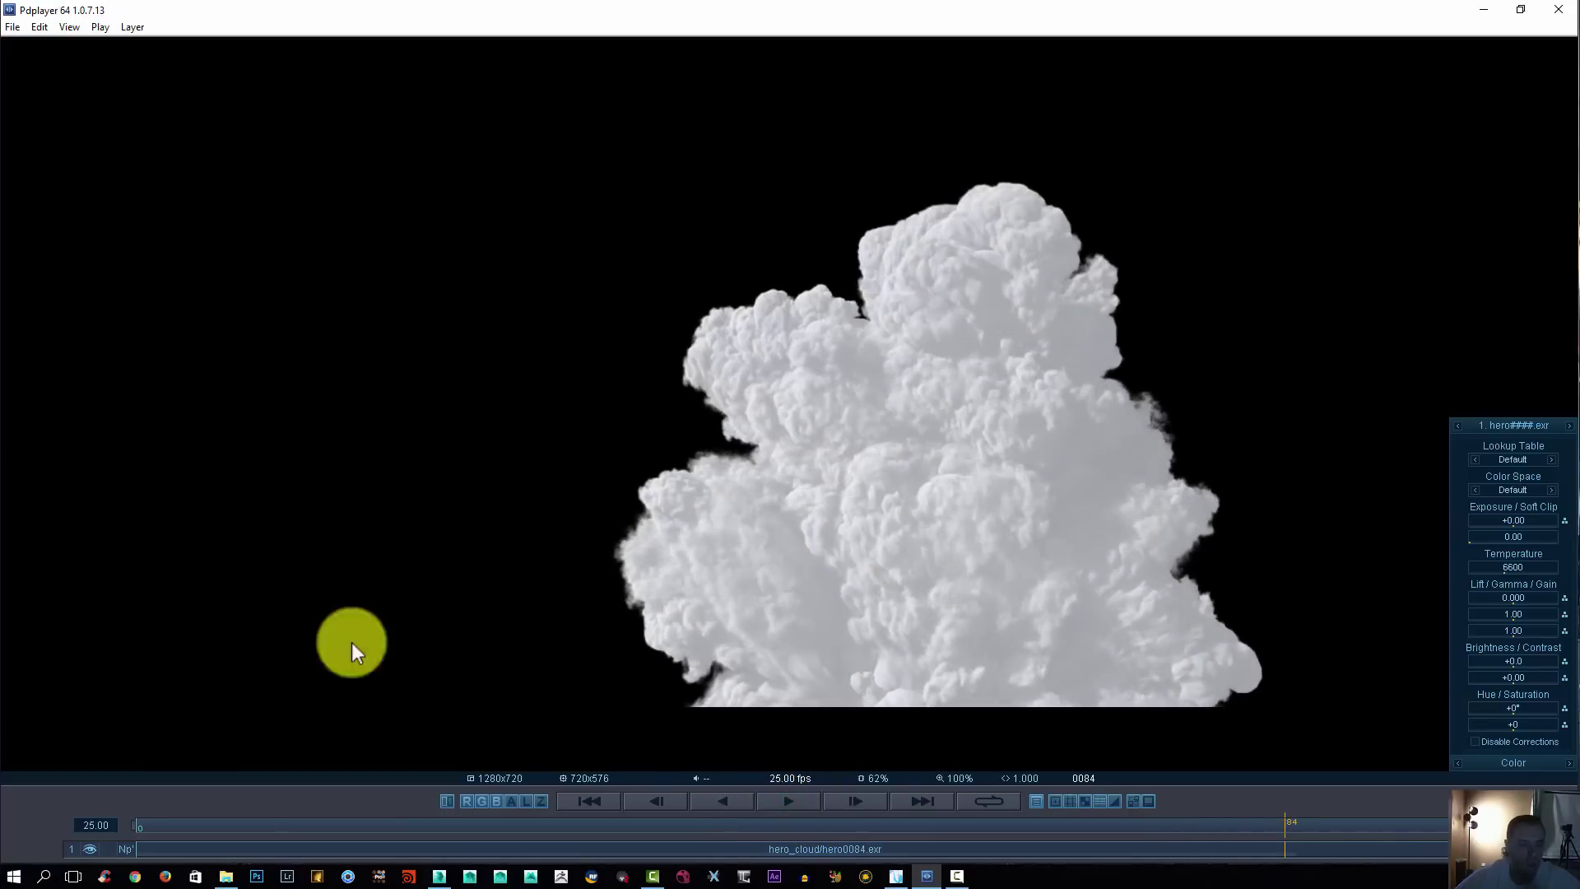
{"action": "left_click_drag", "start_coordinate": [1287, 818], "coordinate": [1119, 839]}
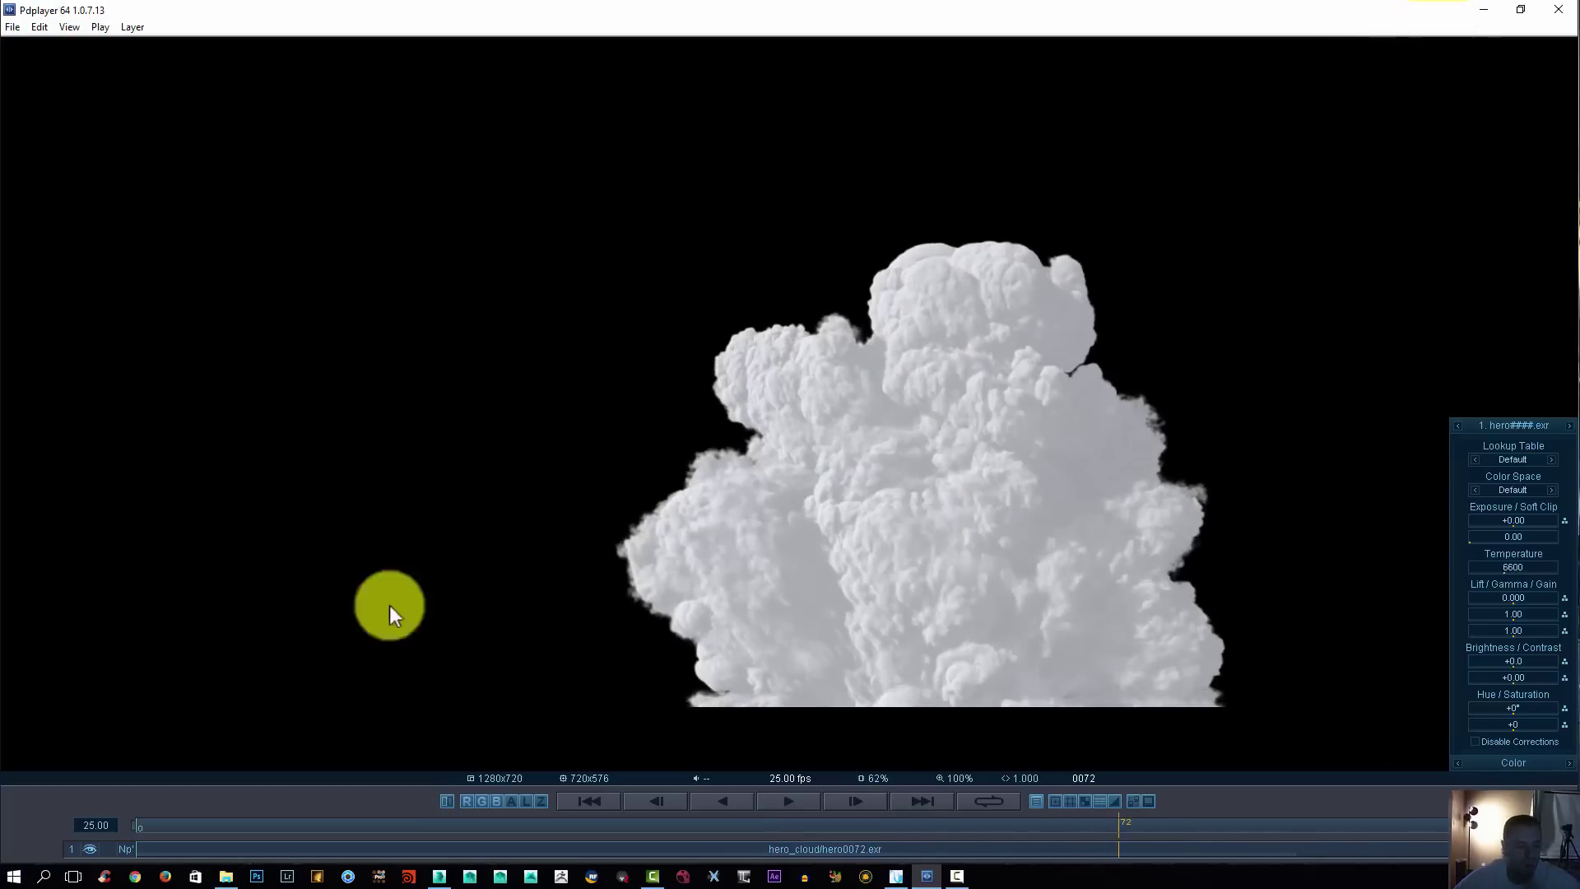
{"action": "left_click", "coordinate": [440, 876]}
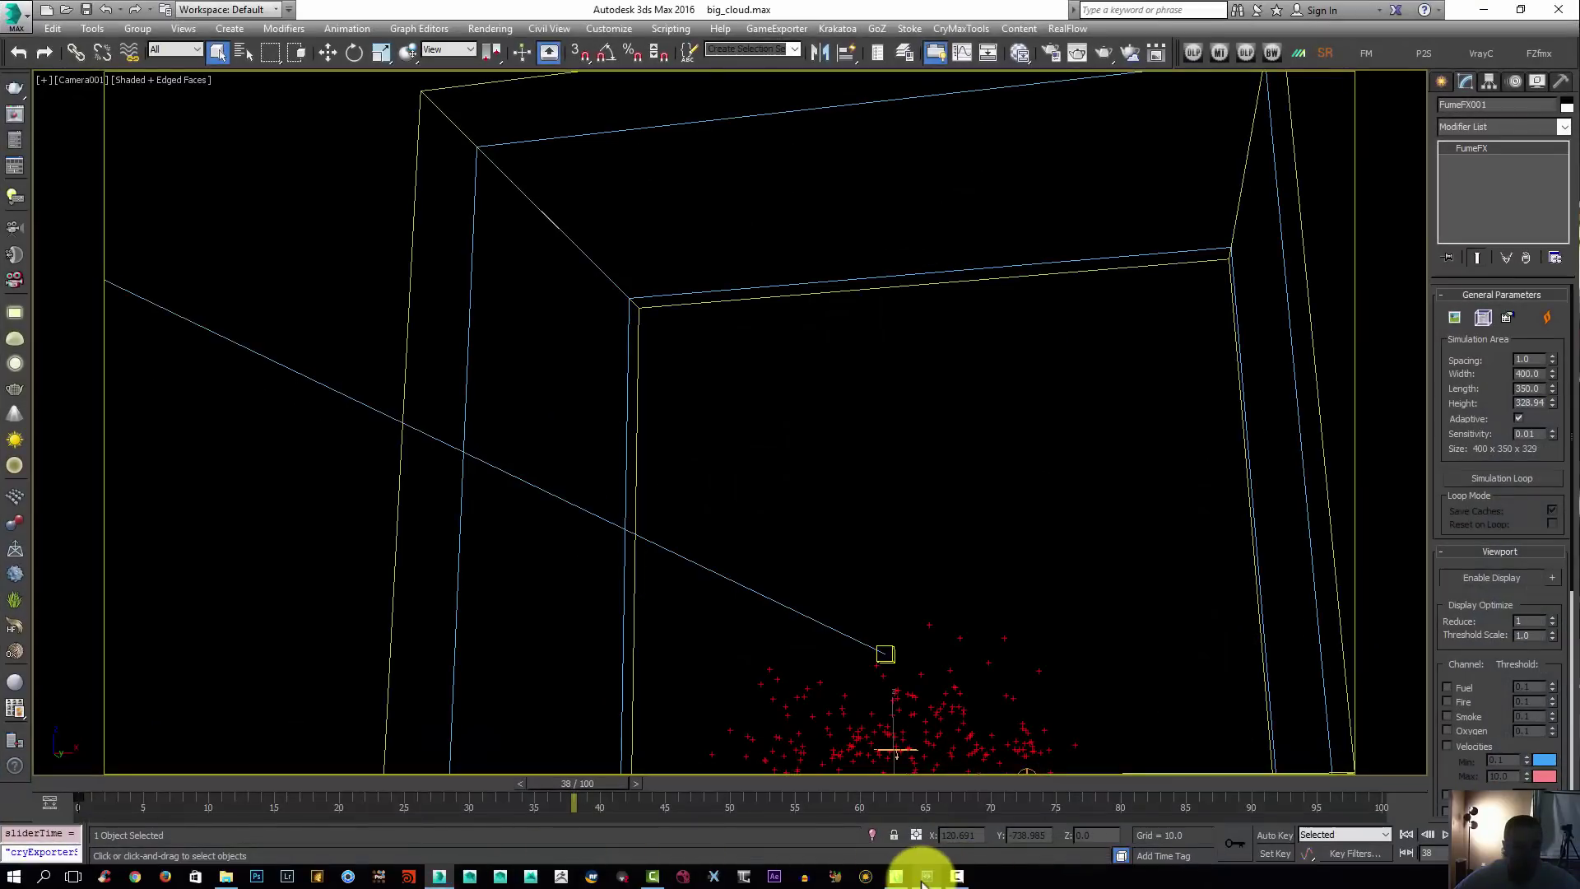
Close the other program's window and delete the FumeFX simulation box
{"action": "right_click", "coordinate": [922, 875]}
{"action": "left_click", "coordinate": [895, 849]}
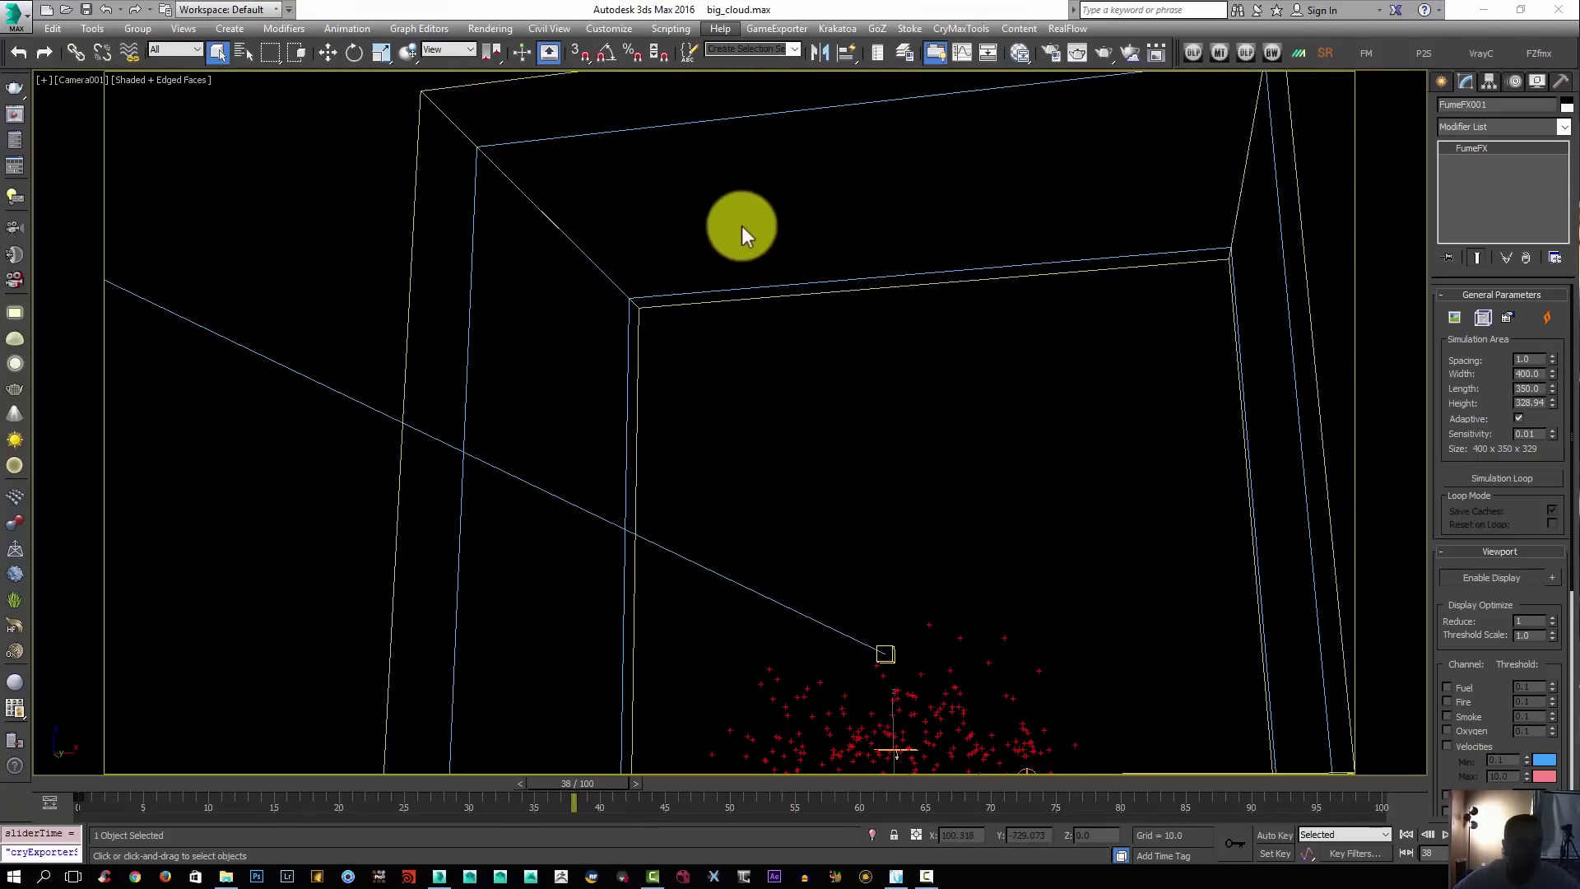
{"action": "left_click_drag", "start_coordinate": [819, 210], "coordinate": [369, 349]}
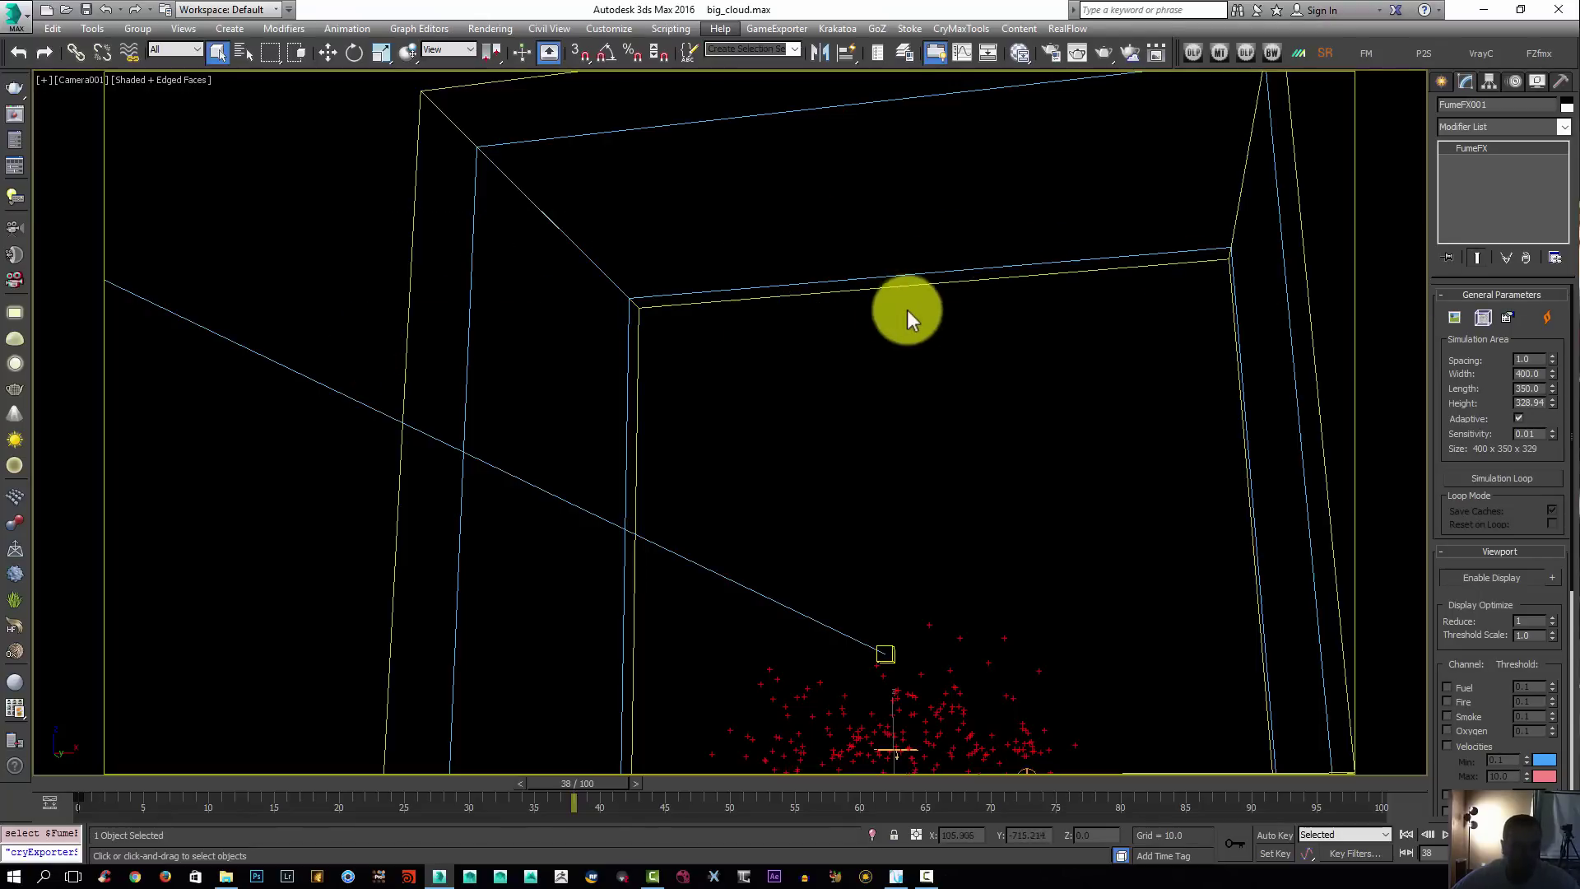
{"action": "key", "text": "Delete"}
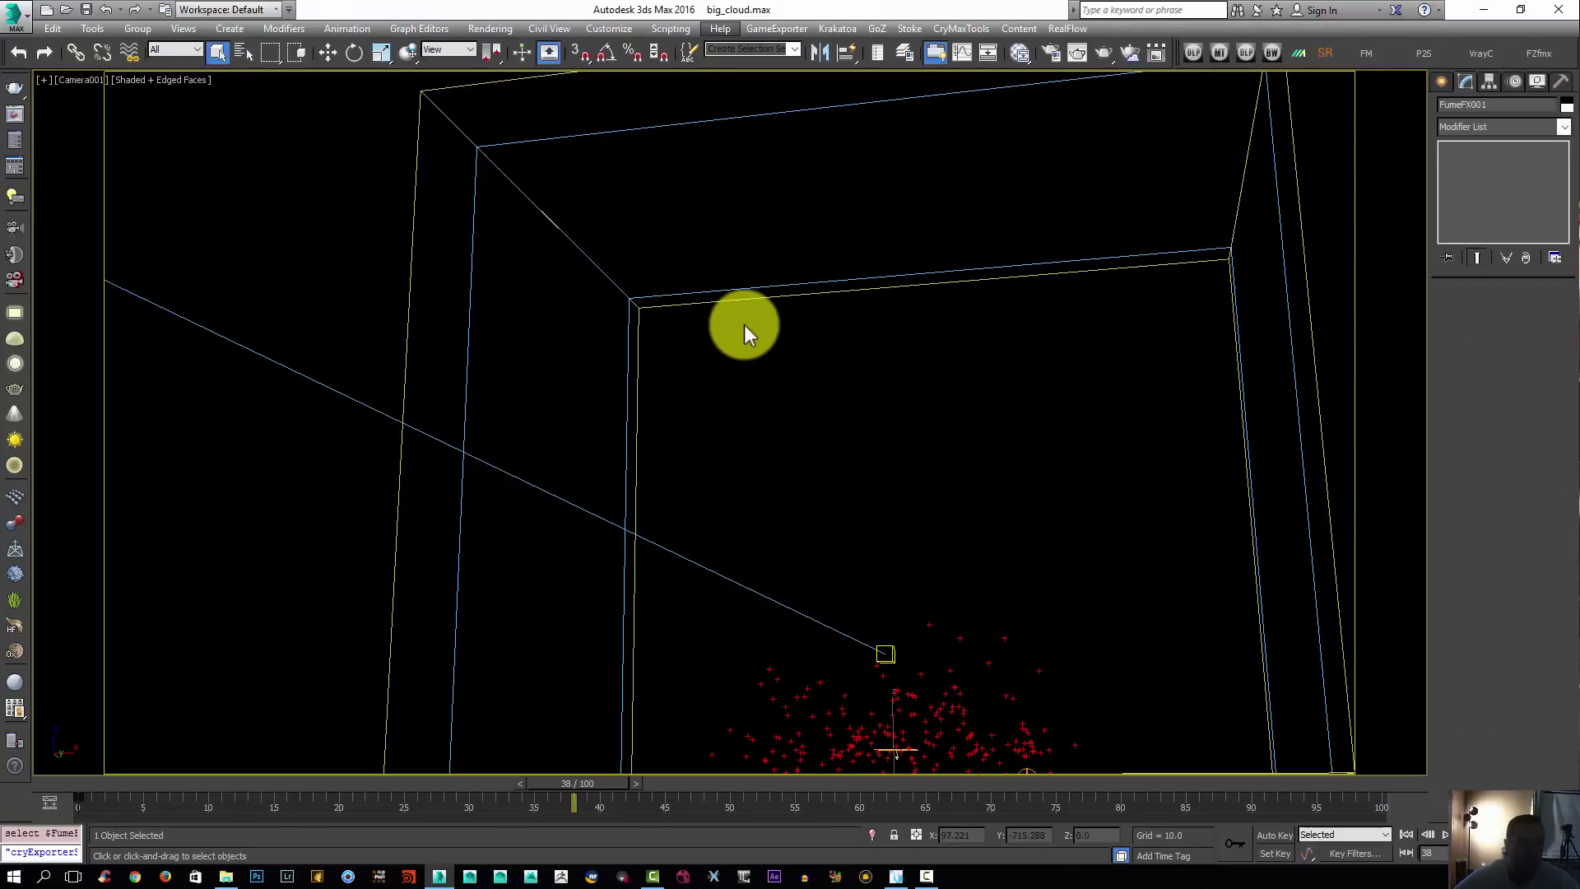
Delete the PF Source particle emitter and select Camera001 from the viewport menu
{"action": "left_click", "coordinate": [955, 728]}
{"action": "key", "text": "Delete"}
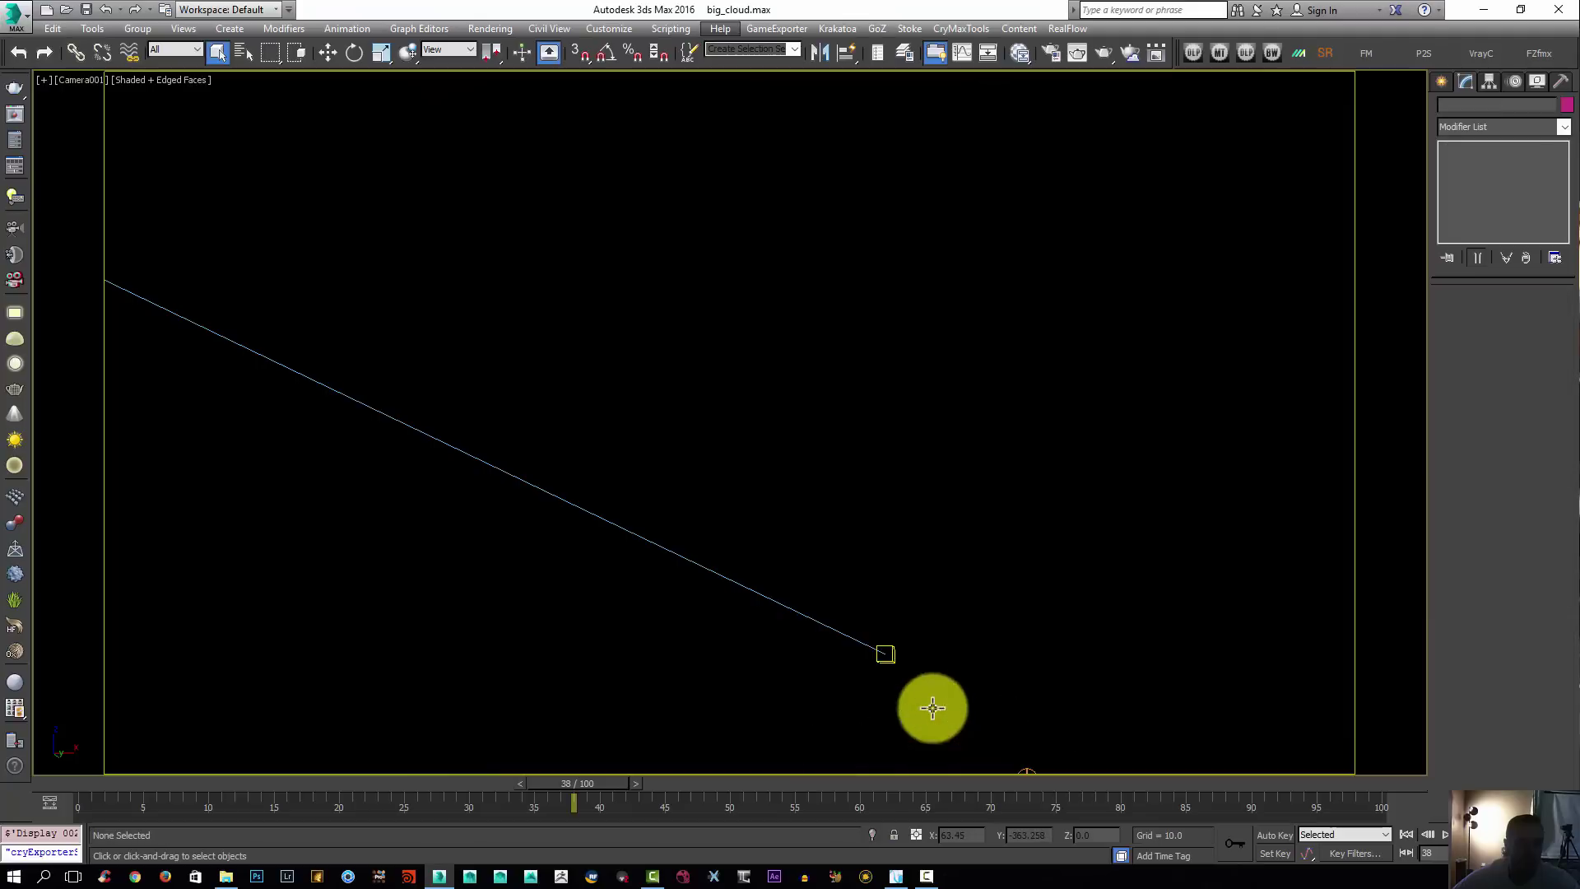
{"action": "left_click", "coordinate": [94, 81]}
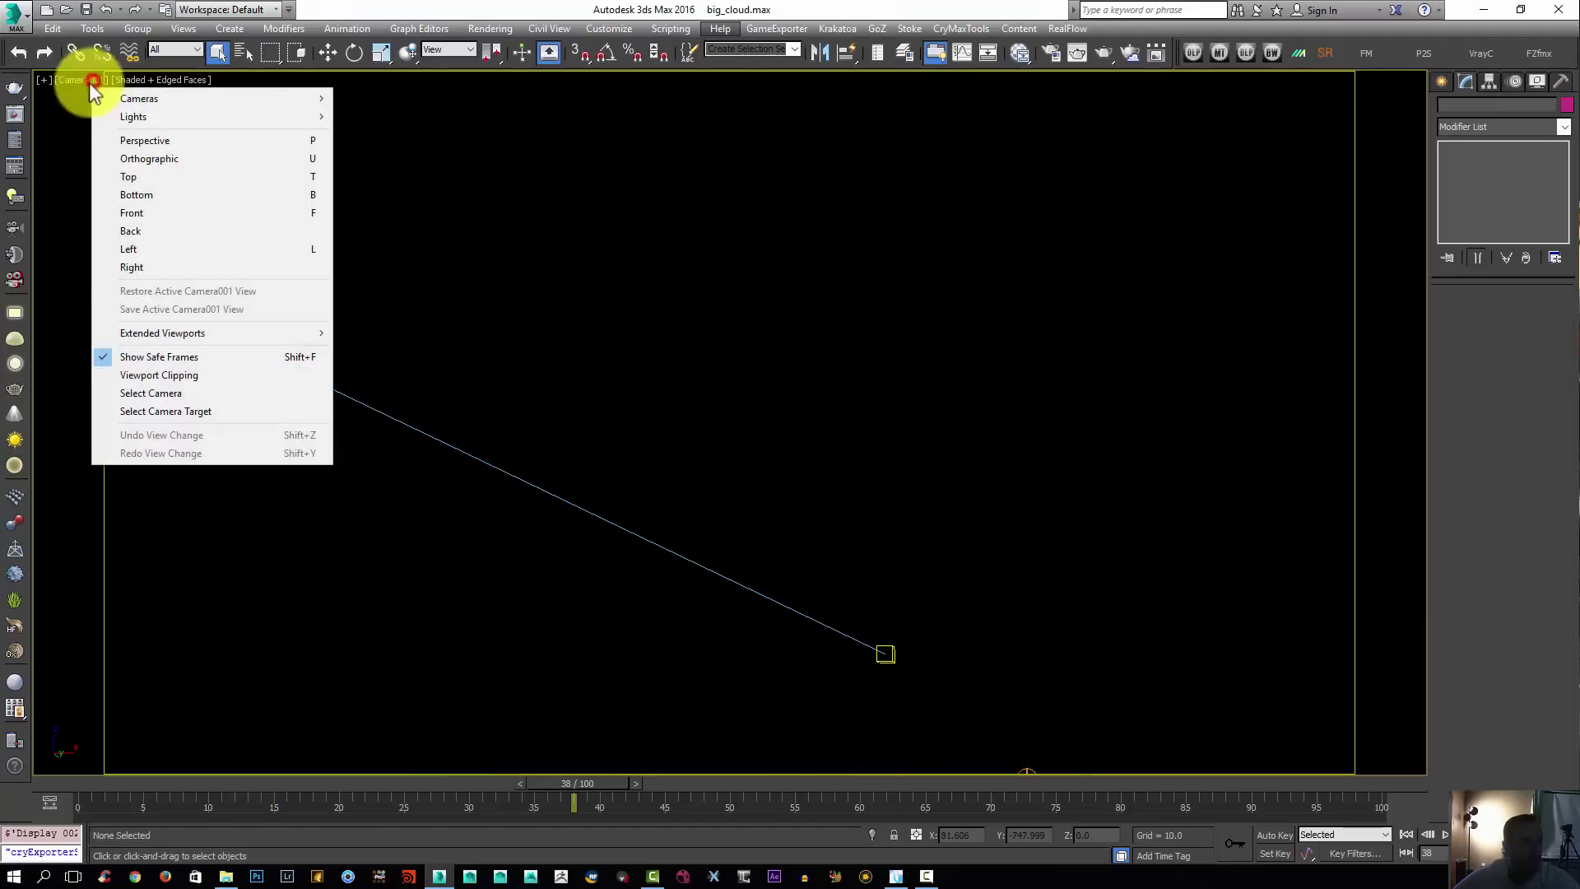
{"action": "left_click", "coordinate": [135, 392]}
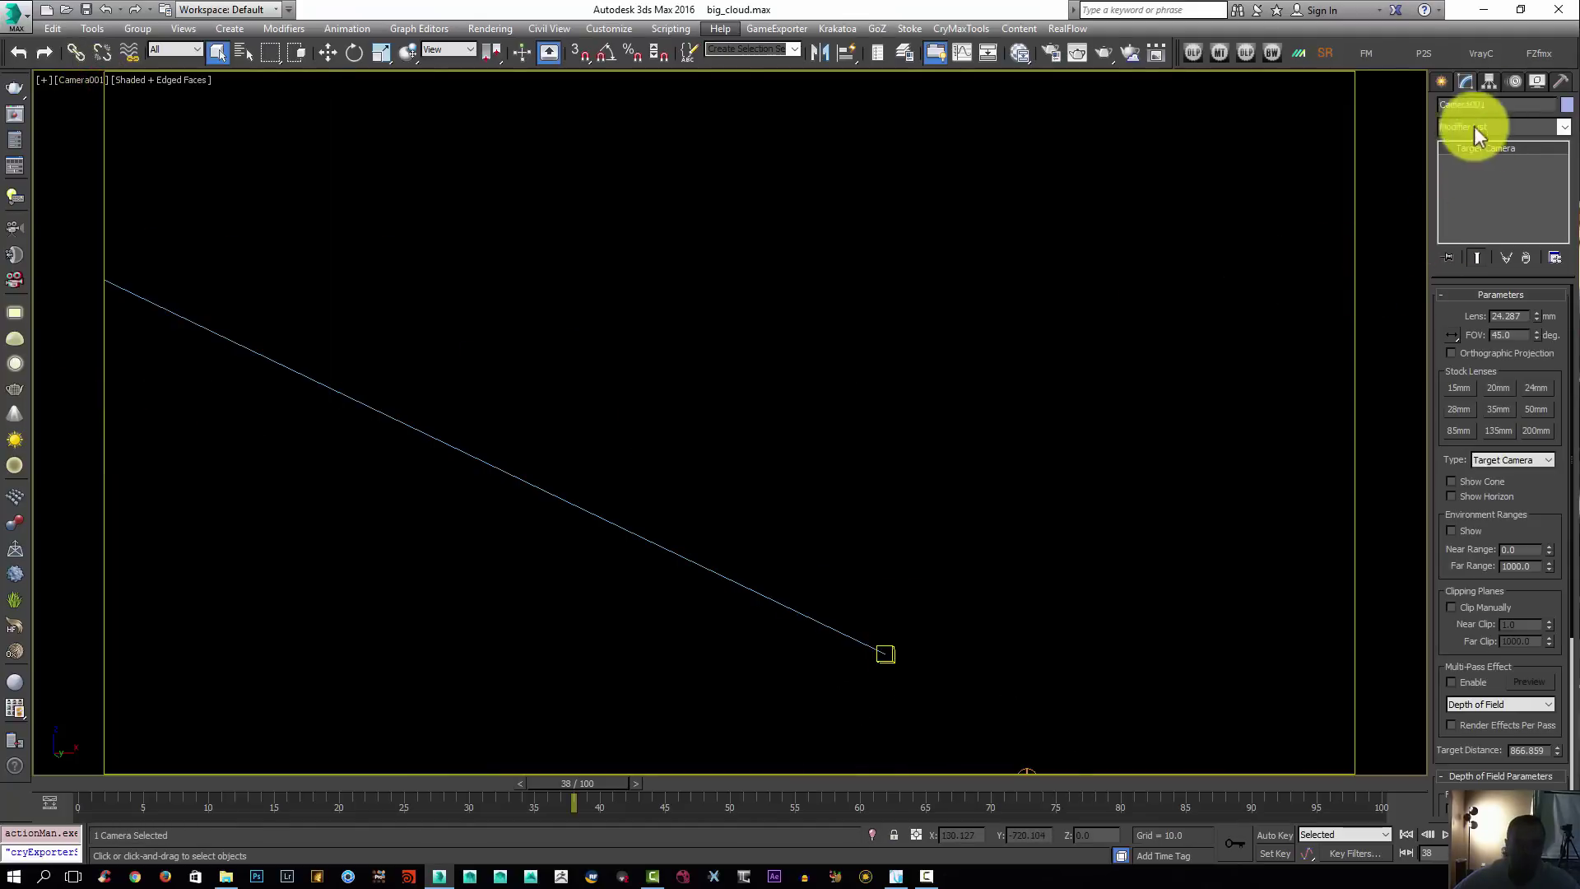
In Hierarchy Link Info, lock Camera001's move, rotate and scale on all axes and enable every inherit option
{"action": "left_click", "coordinate": [1489, 81]}
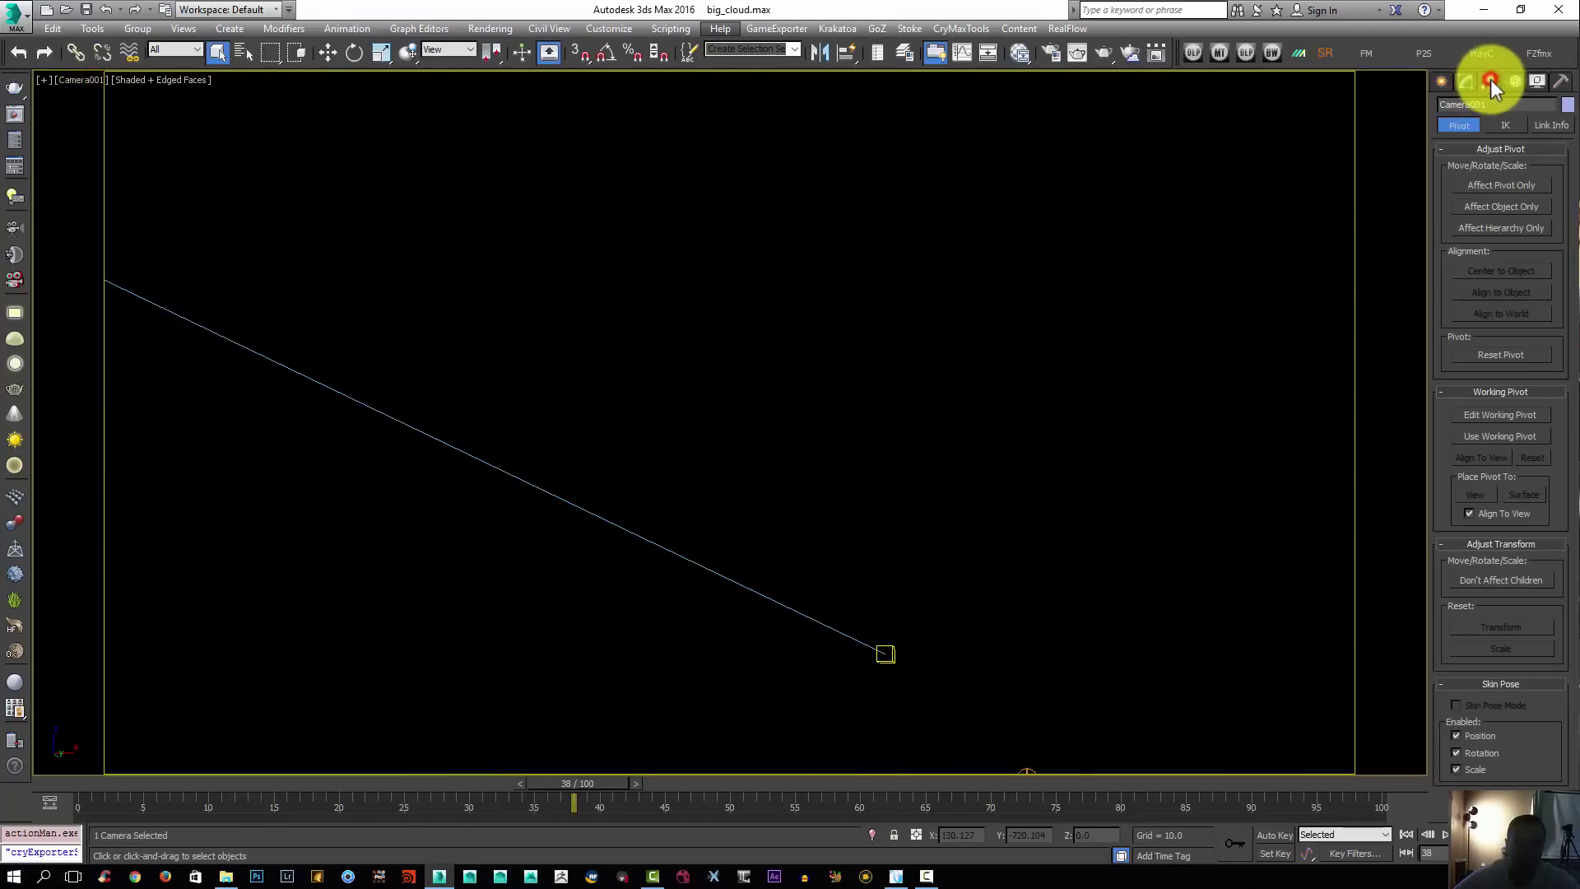
{"action": "left_click", "coordinate": [1536, 127]}
{"action": "left_click", "coordinate": [1460, 182]}
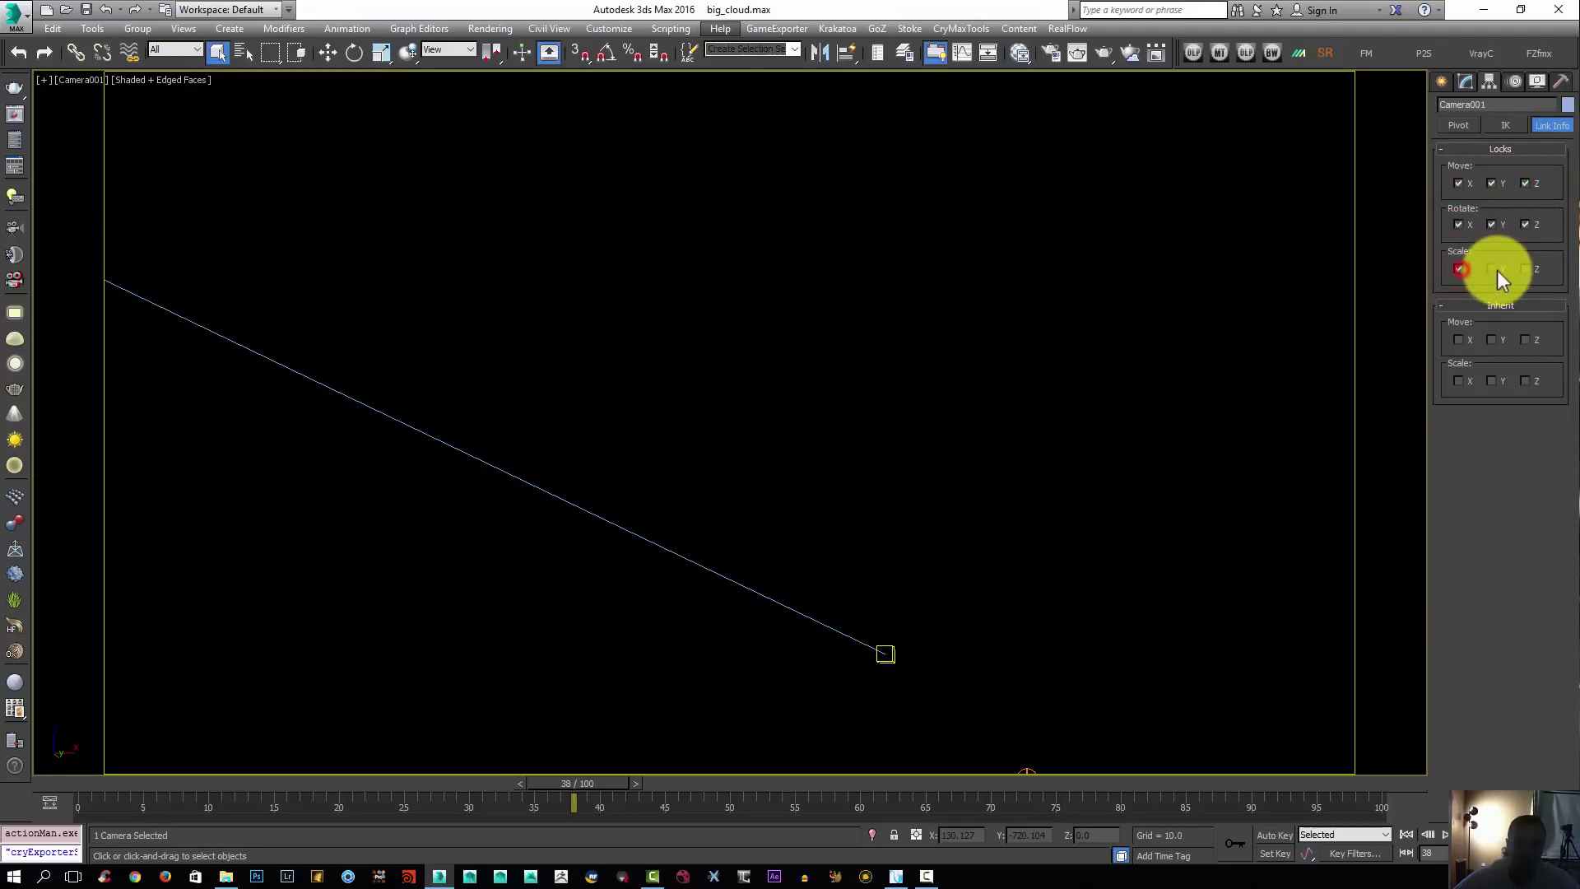
{"action": "left_click", "coordinate": [1525, 340]}
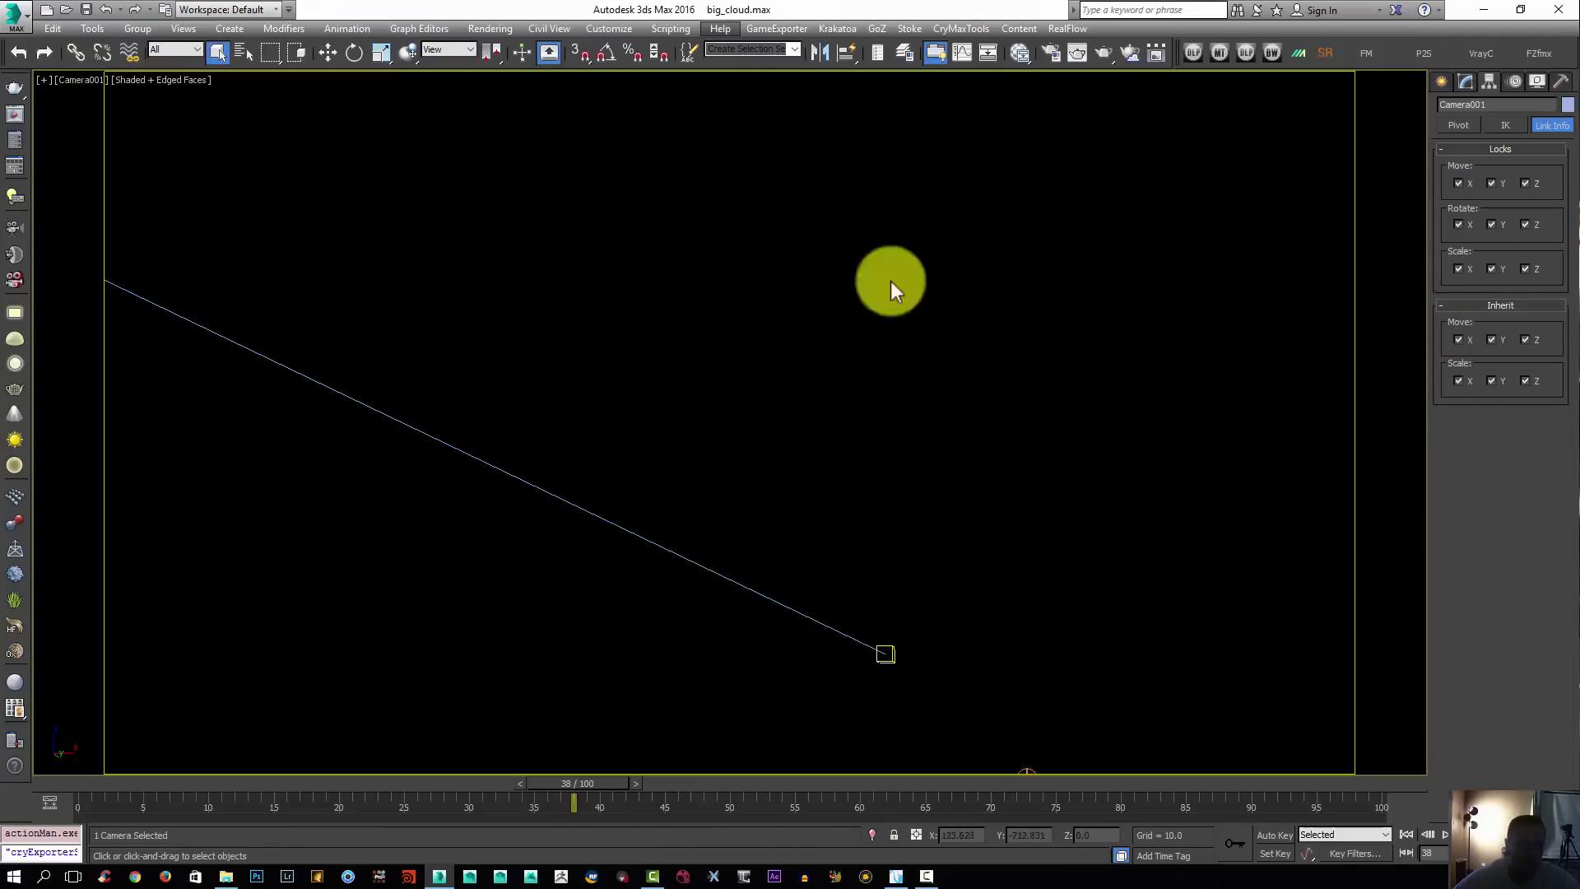
Select Camera001.Target and lock its move, rotate and scale on every axis
{"action": "left_click", "coordinate": [92, 81]}
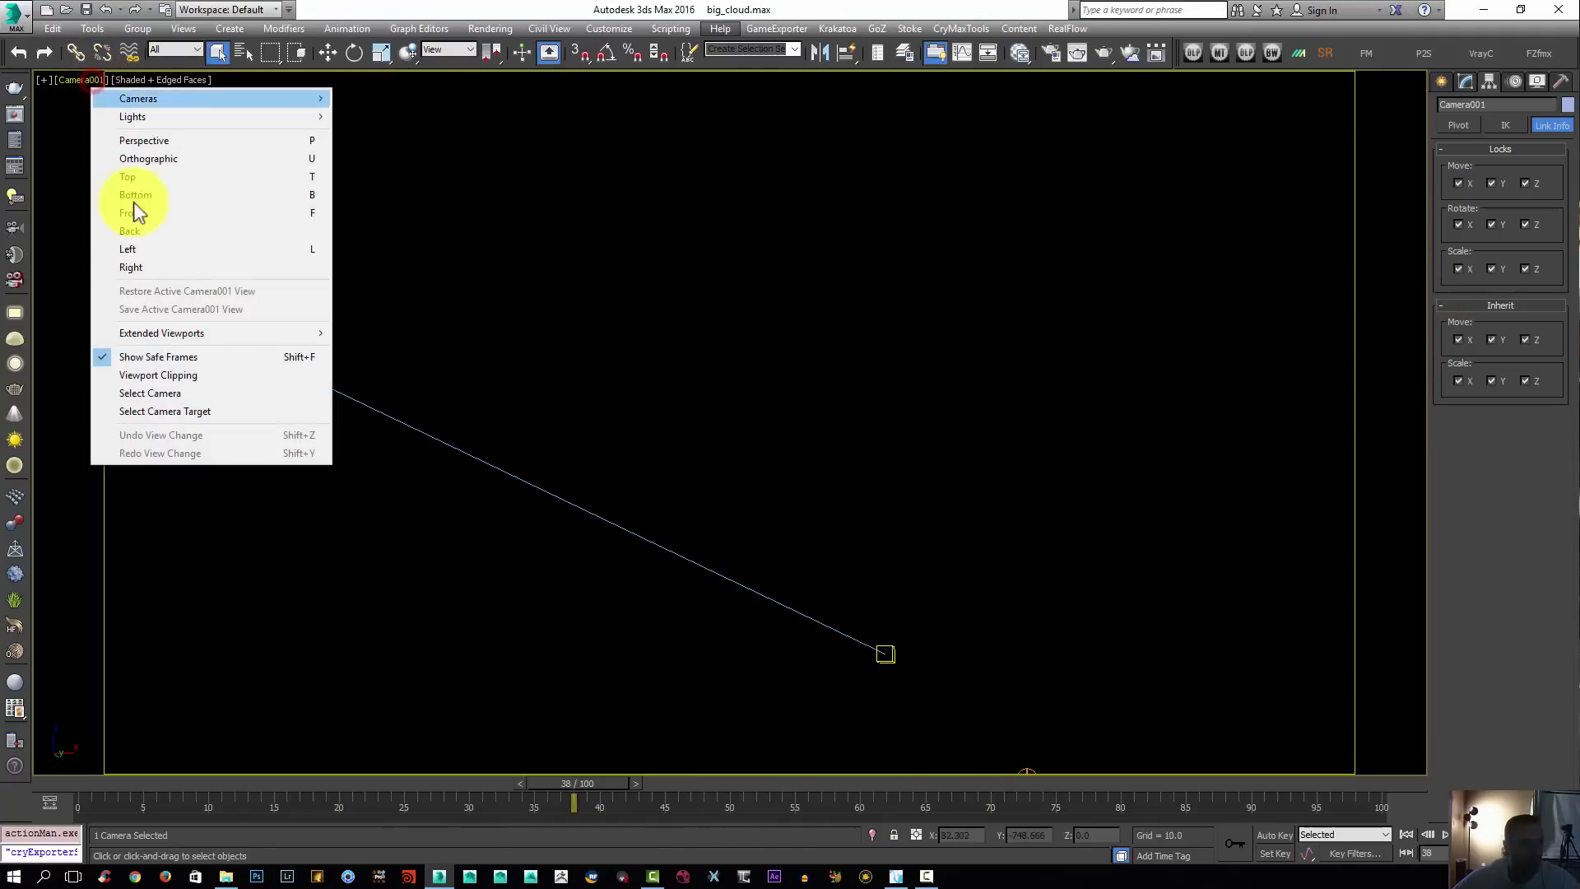
{"action": "left_click", "coordinate": [161, 411]}
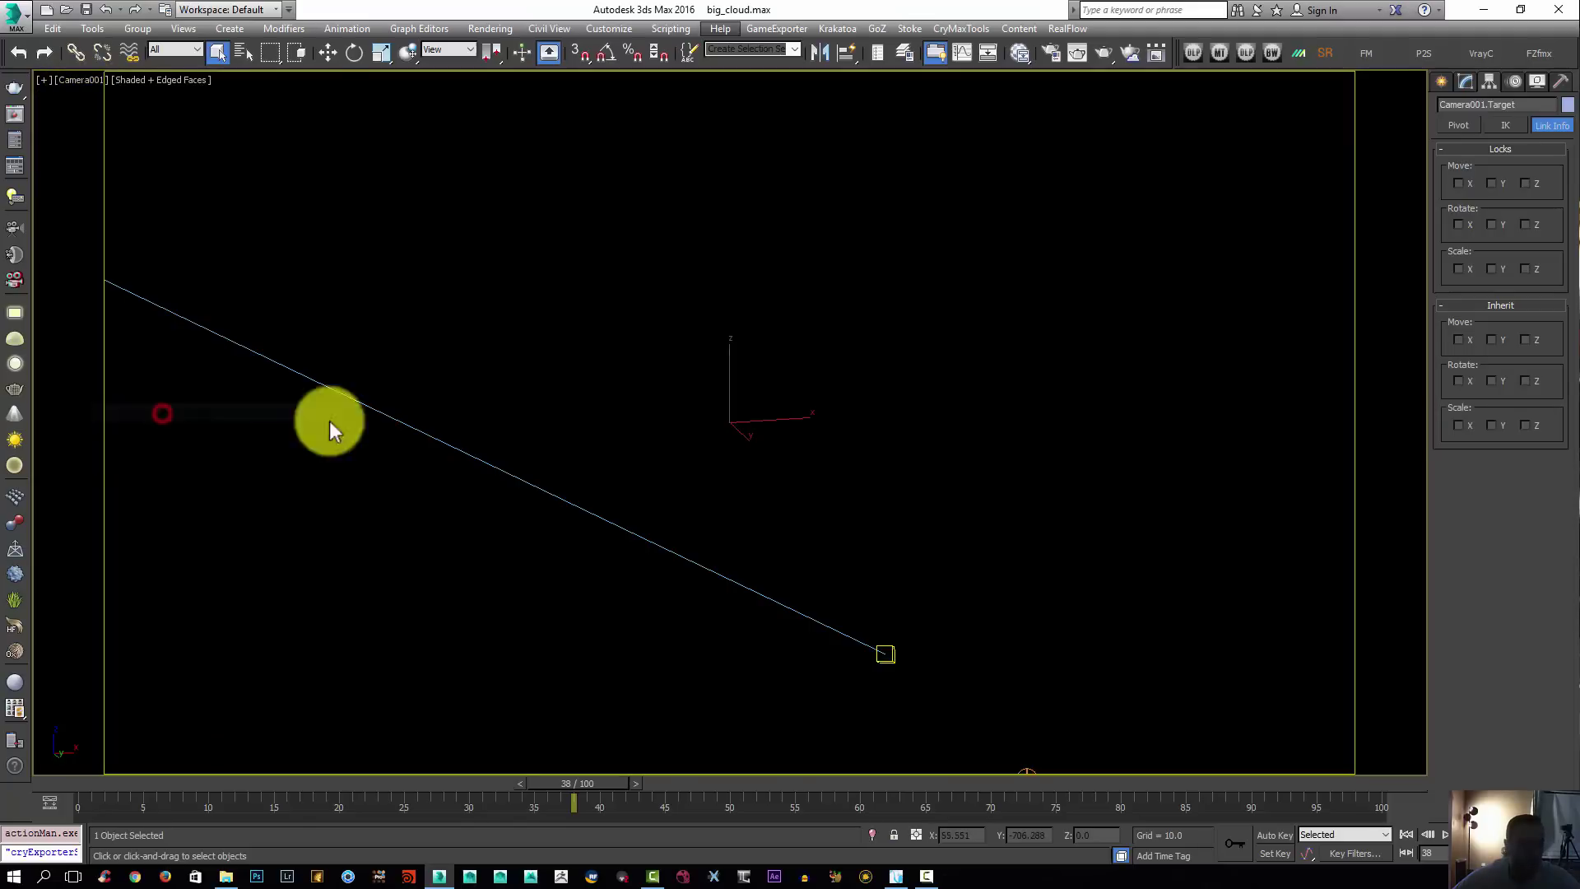
{"action": "left_click", "coordinate": [1461, 184]}
{"action": "left_click", "coordinate": [1524, 225]}
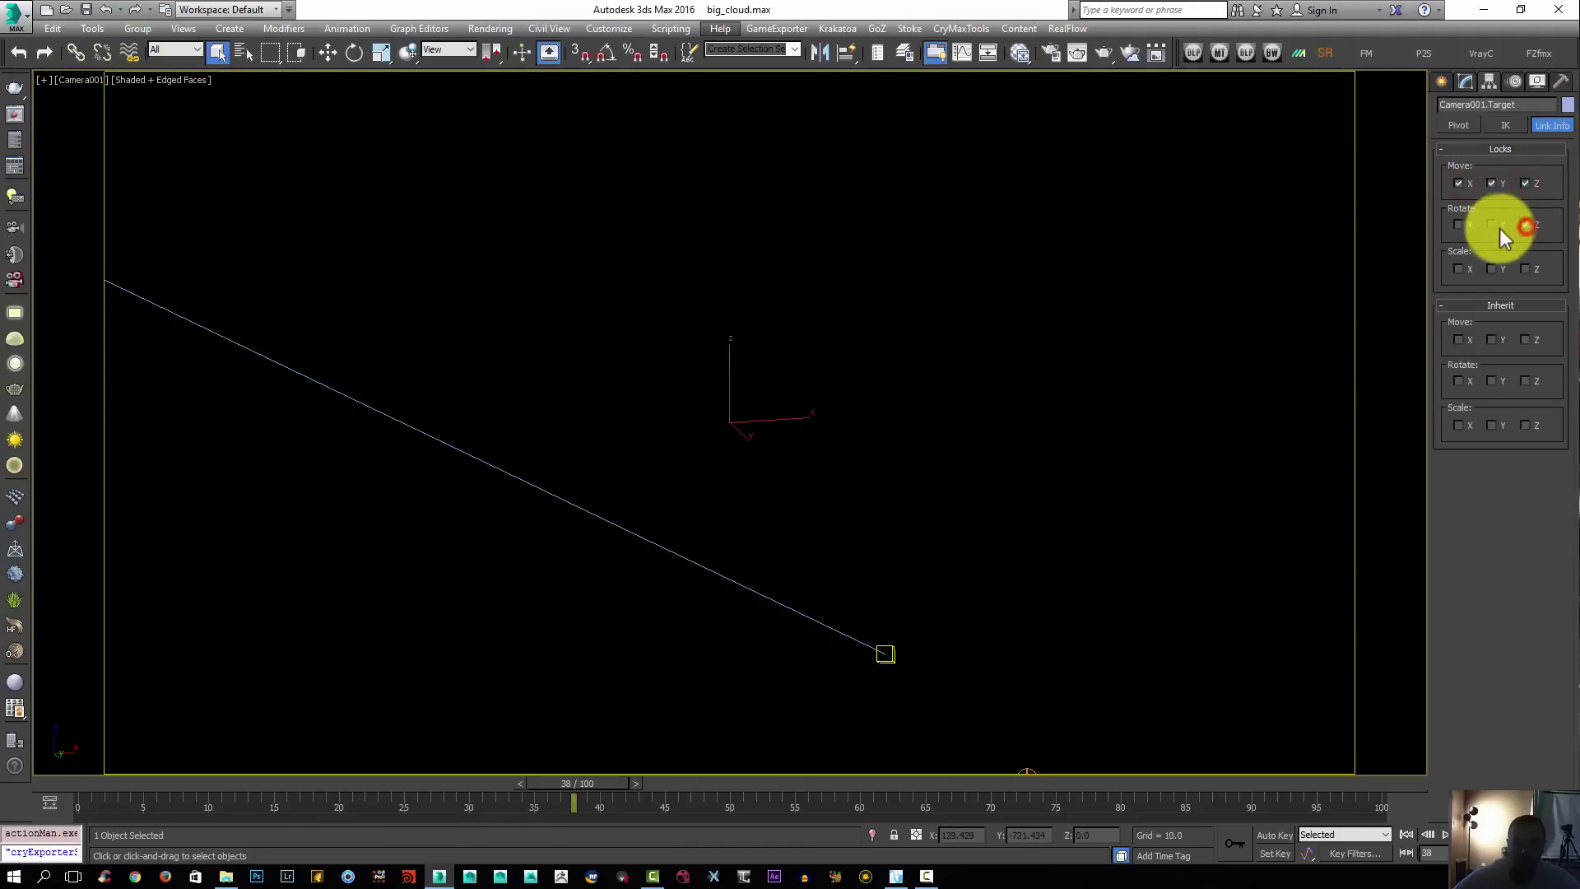
{"action": "left_click", "coordinate": [1493, 225]}
{"action": "left_click", "coordinate": [1457, 268]}
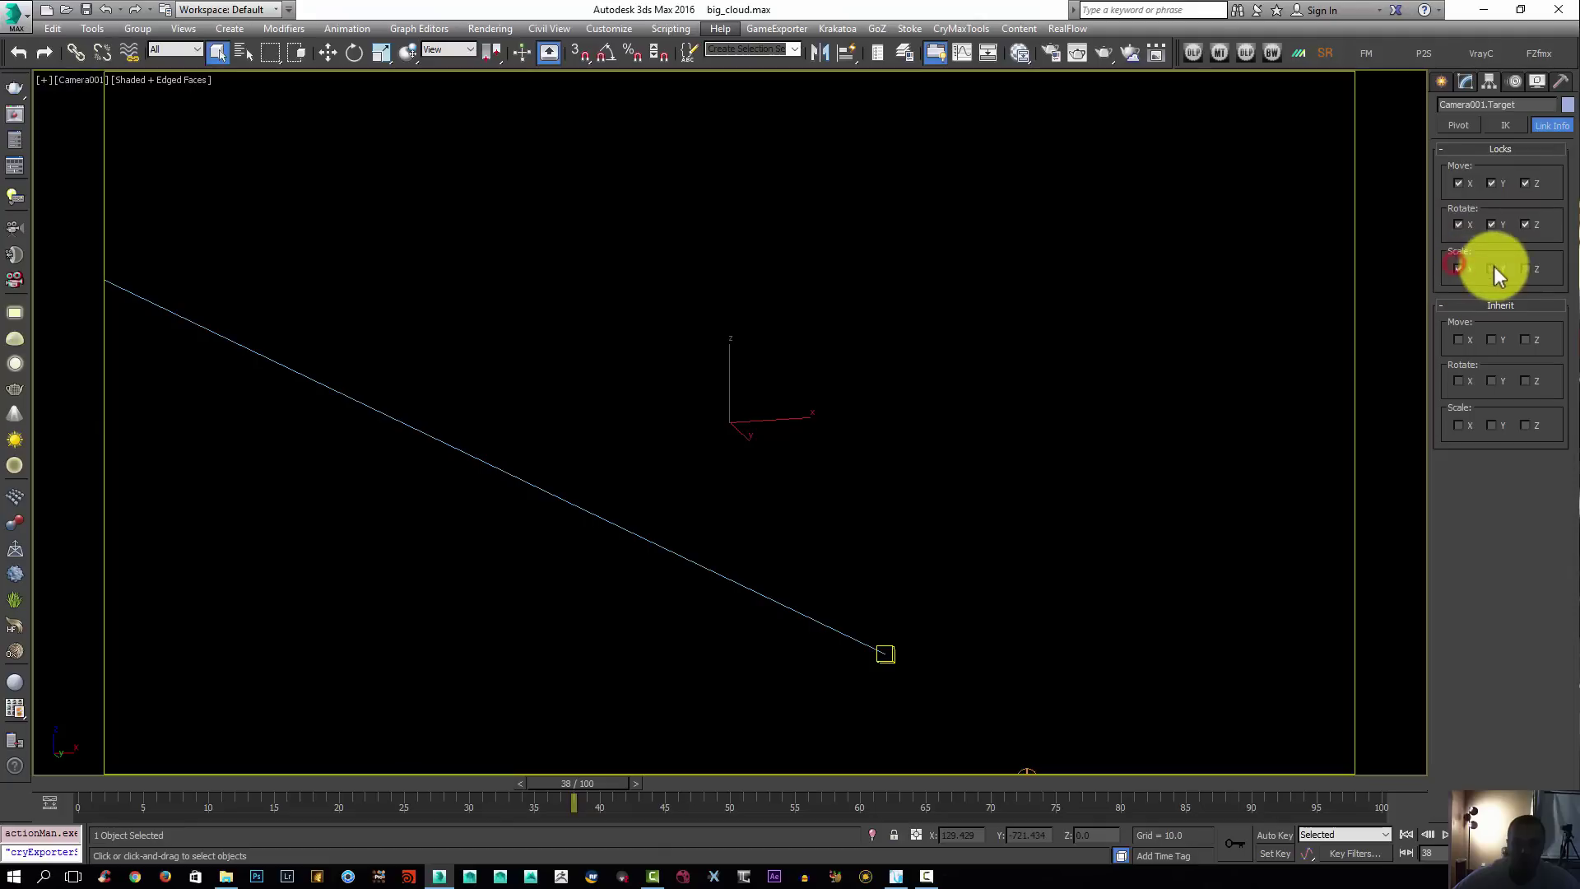
Turn on all the target's inherit options, then deselect it
{"action": "left_click", "coordinate": [1525, 339]}
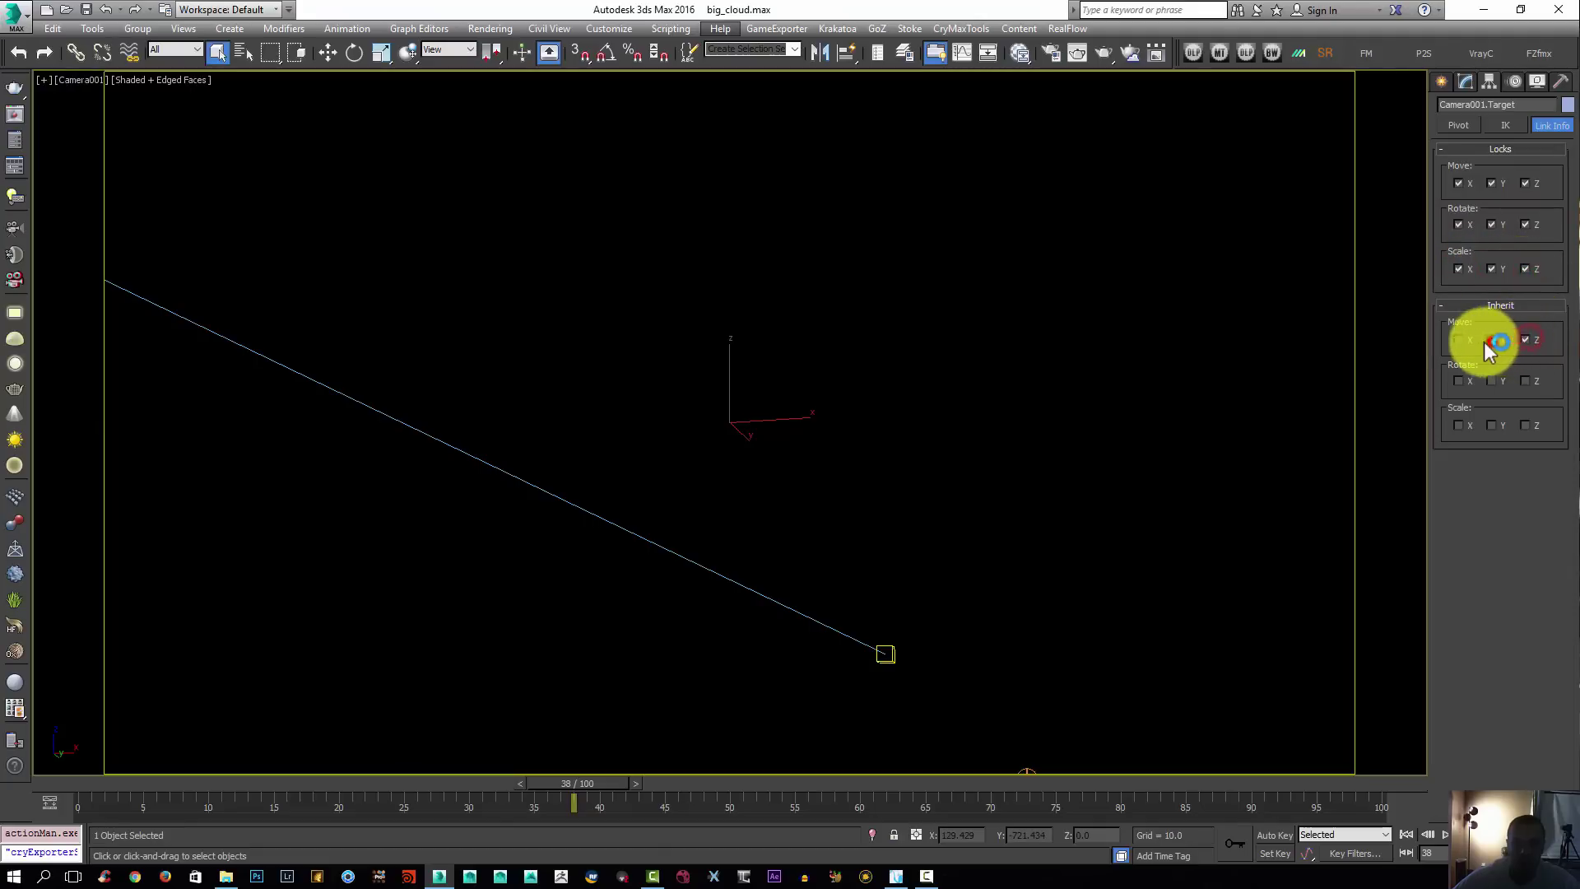
{"action": "left_click", "coordinate": [1492, 339]}
{"action": "left_click", "coordinate": [1458, 339]}
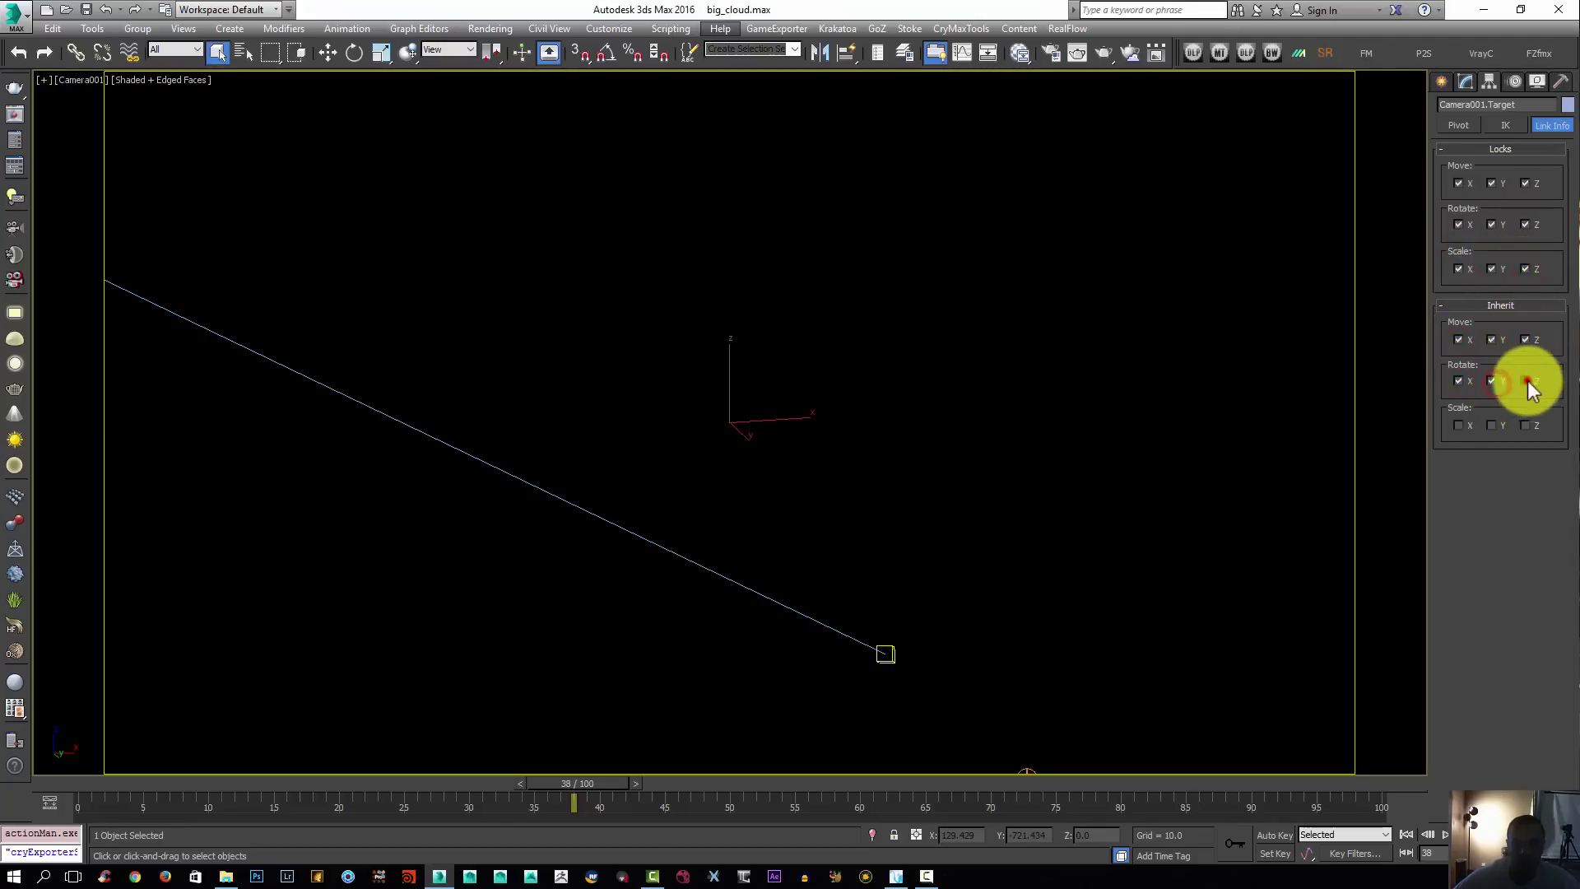
{"action": "left_click", "coordinate": [1458, 425]}
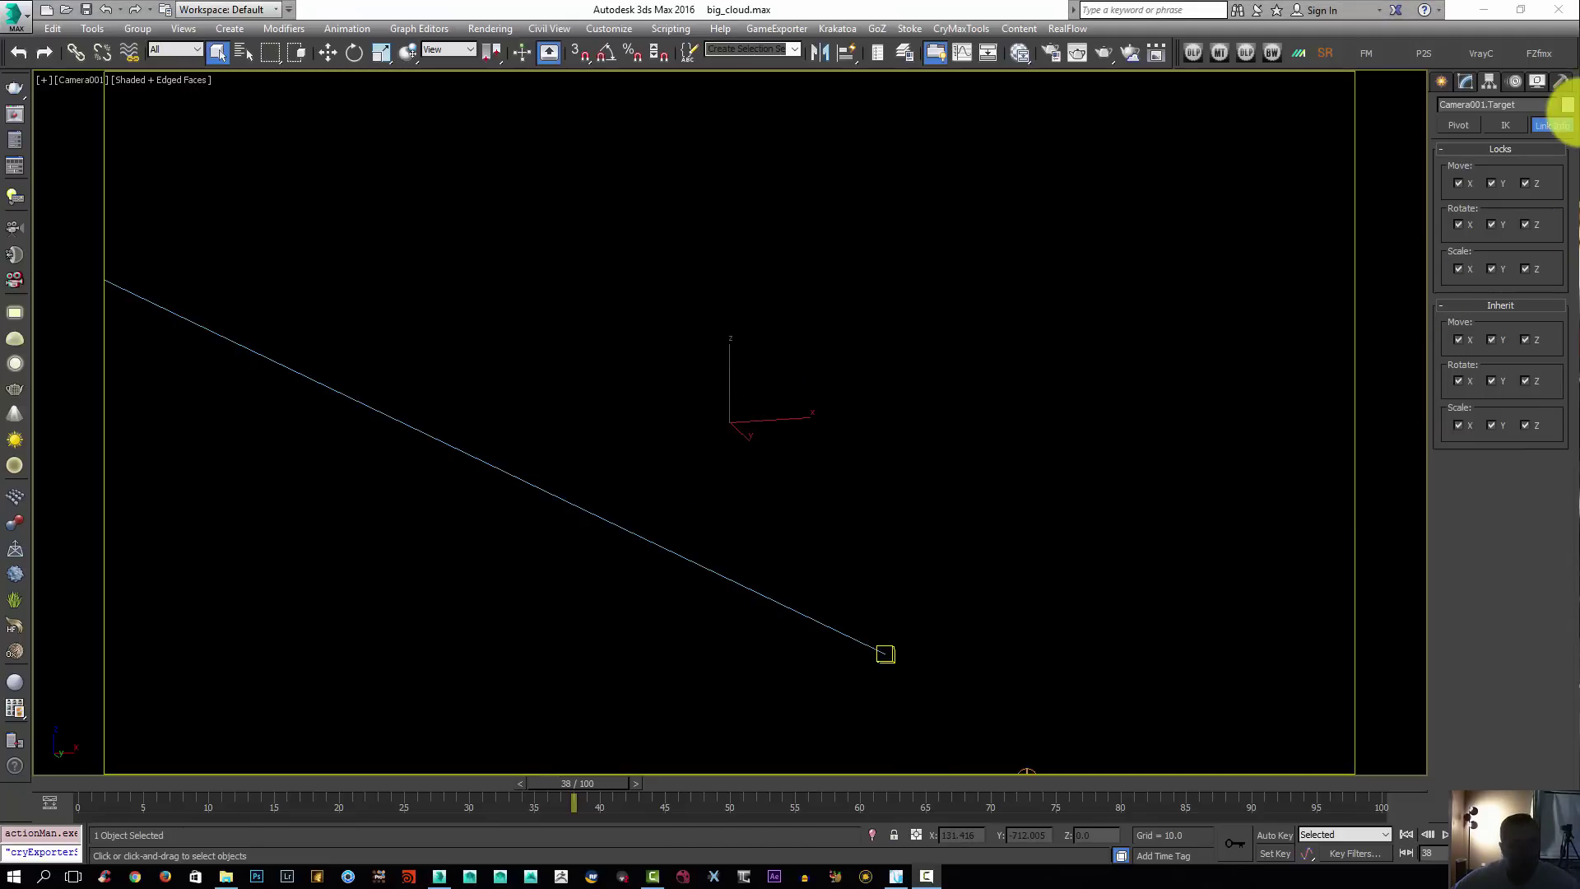
{"action": "left_click", "coordinate": [1010, 220]}
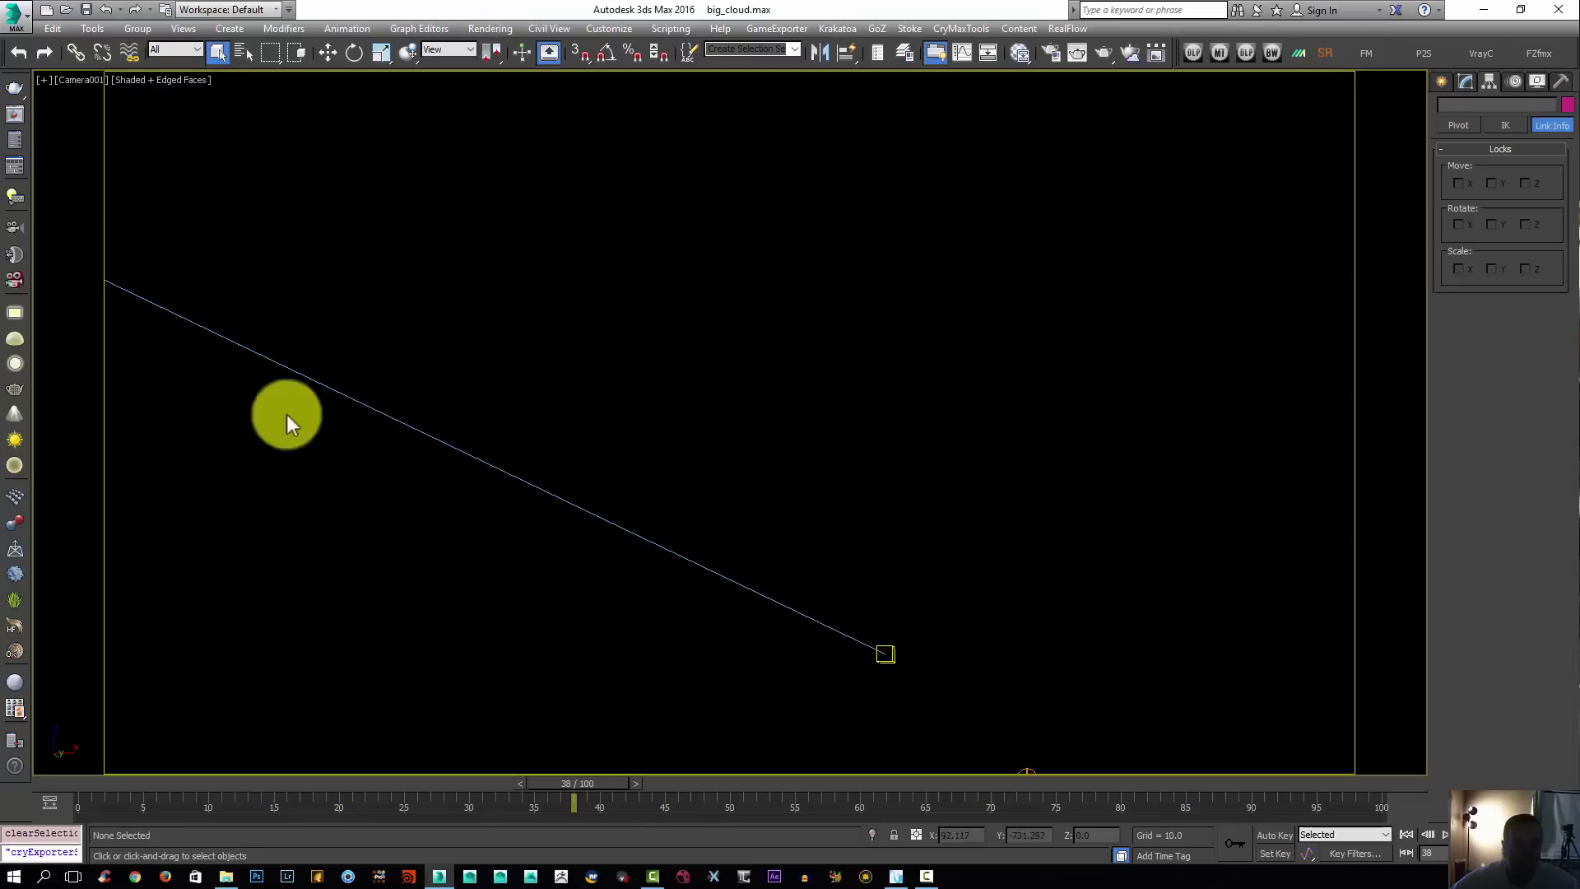
{"action": "left_click", "coordinate": [555, 395]}
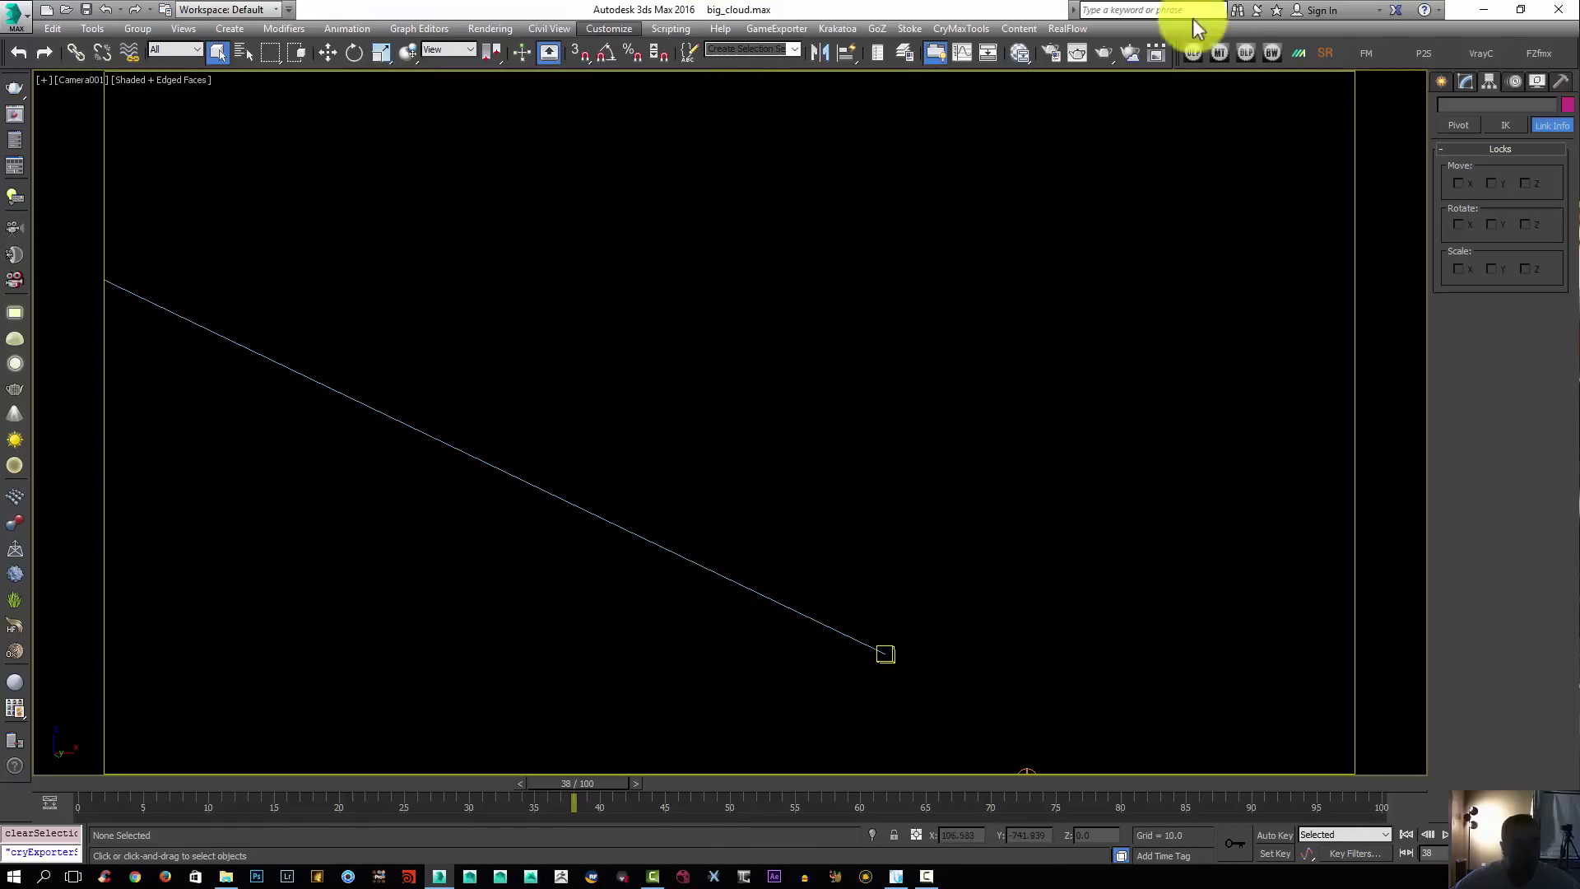
Save the scene as bed_cloud.max, picking the existing file of that name
{"action": "left_click", "coordinate": [15, 15]}
{"action": "left_click", "coordinate": [69, 204]}
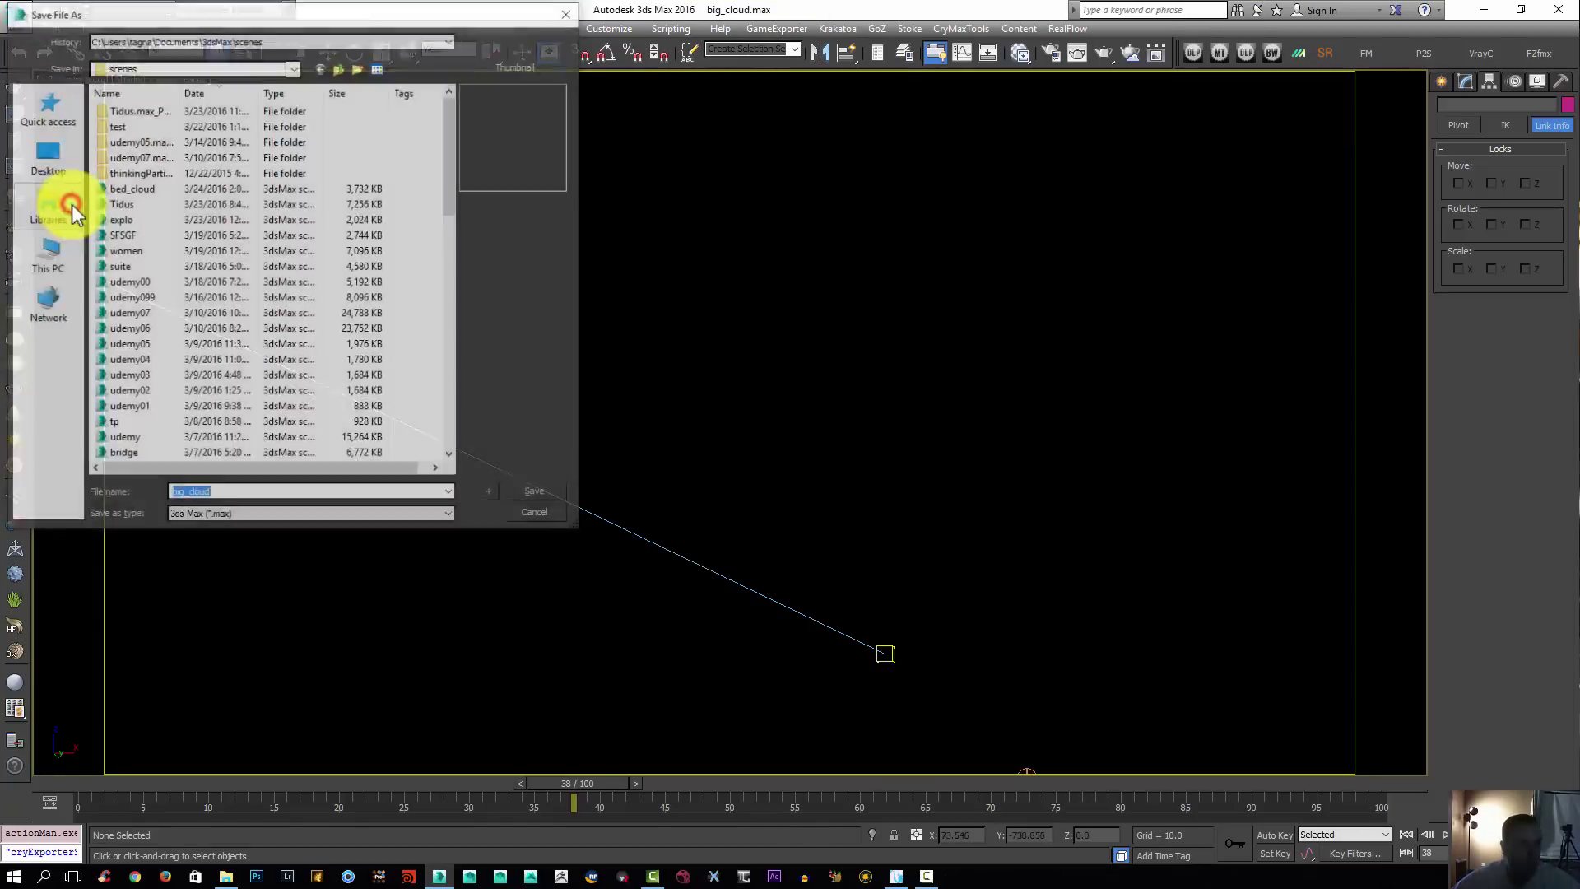
{"action": "left_click_drag", "start_coordinate": [171, 494], "coordinate": [183, 493]}
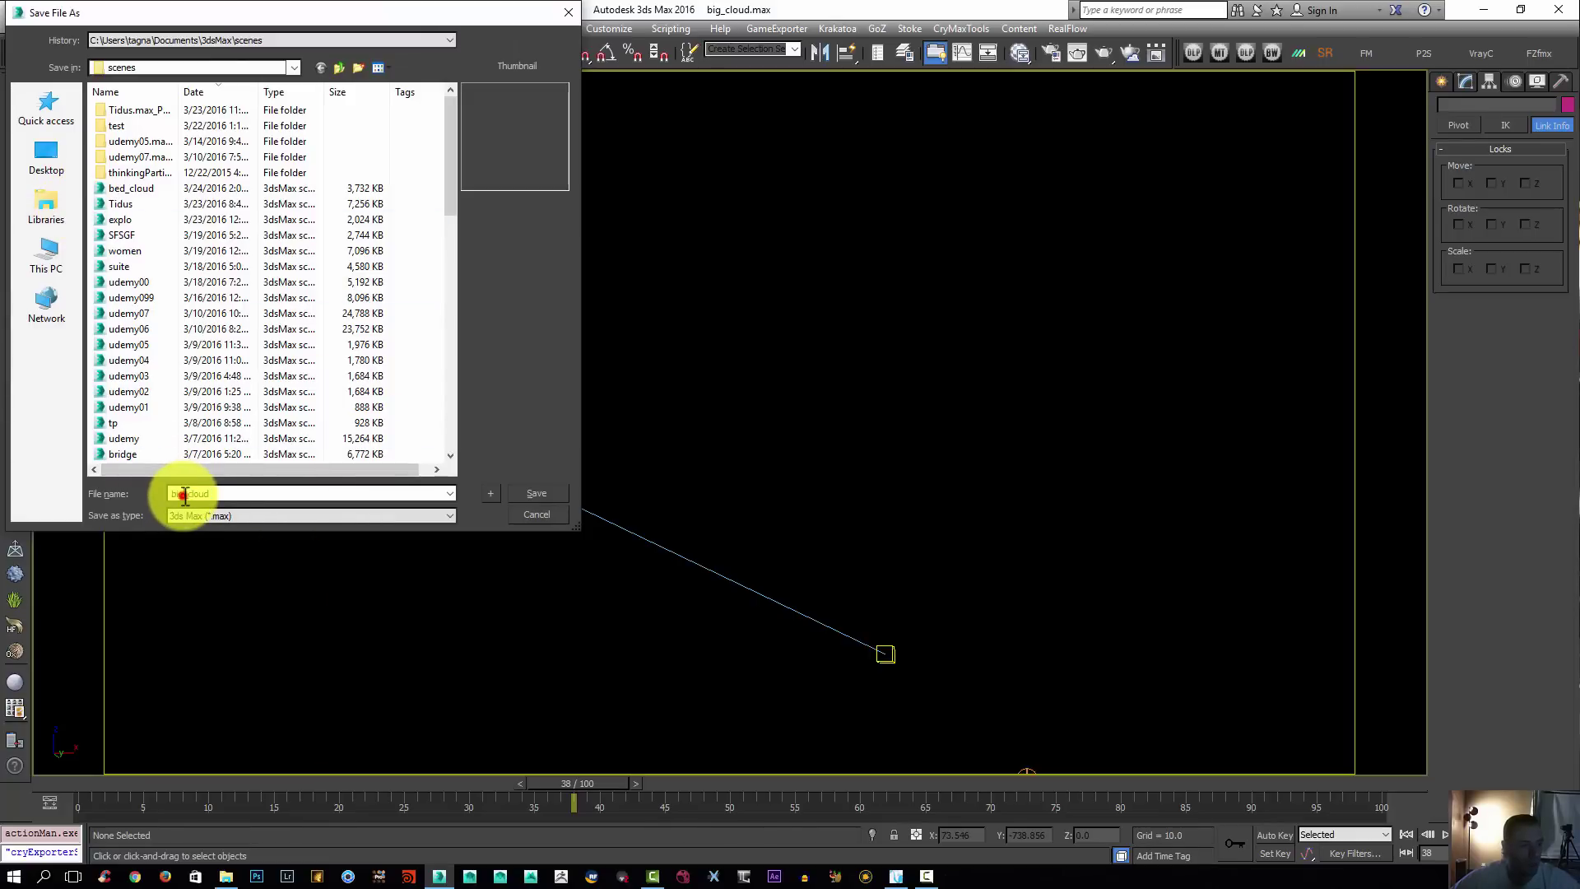
{"action": "type", "text": "bl"}
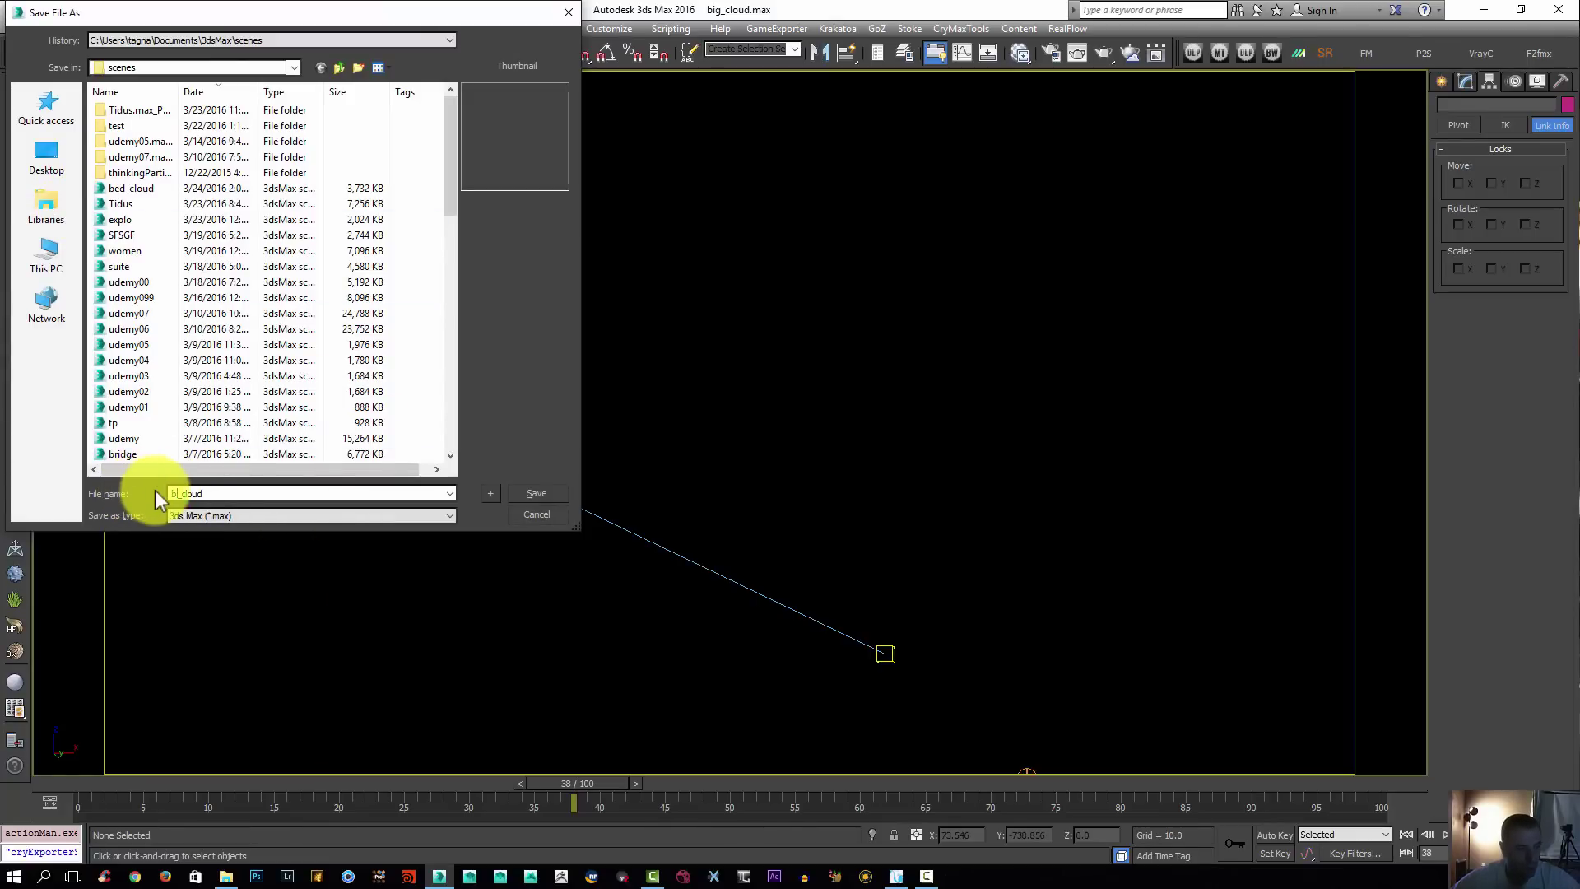
{"action": "type", "text": "ed"}
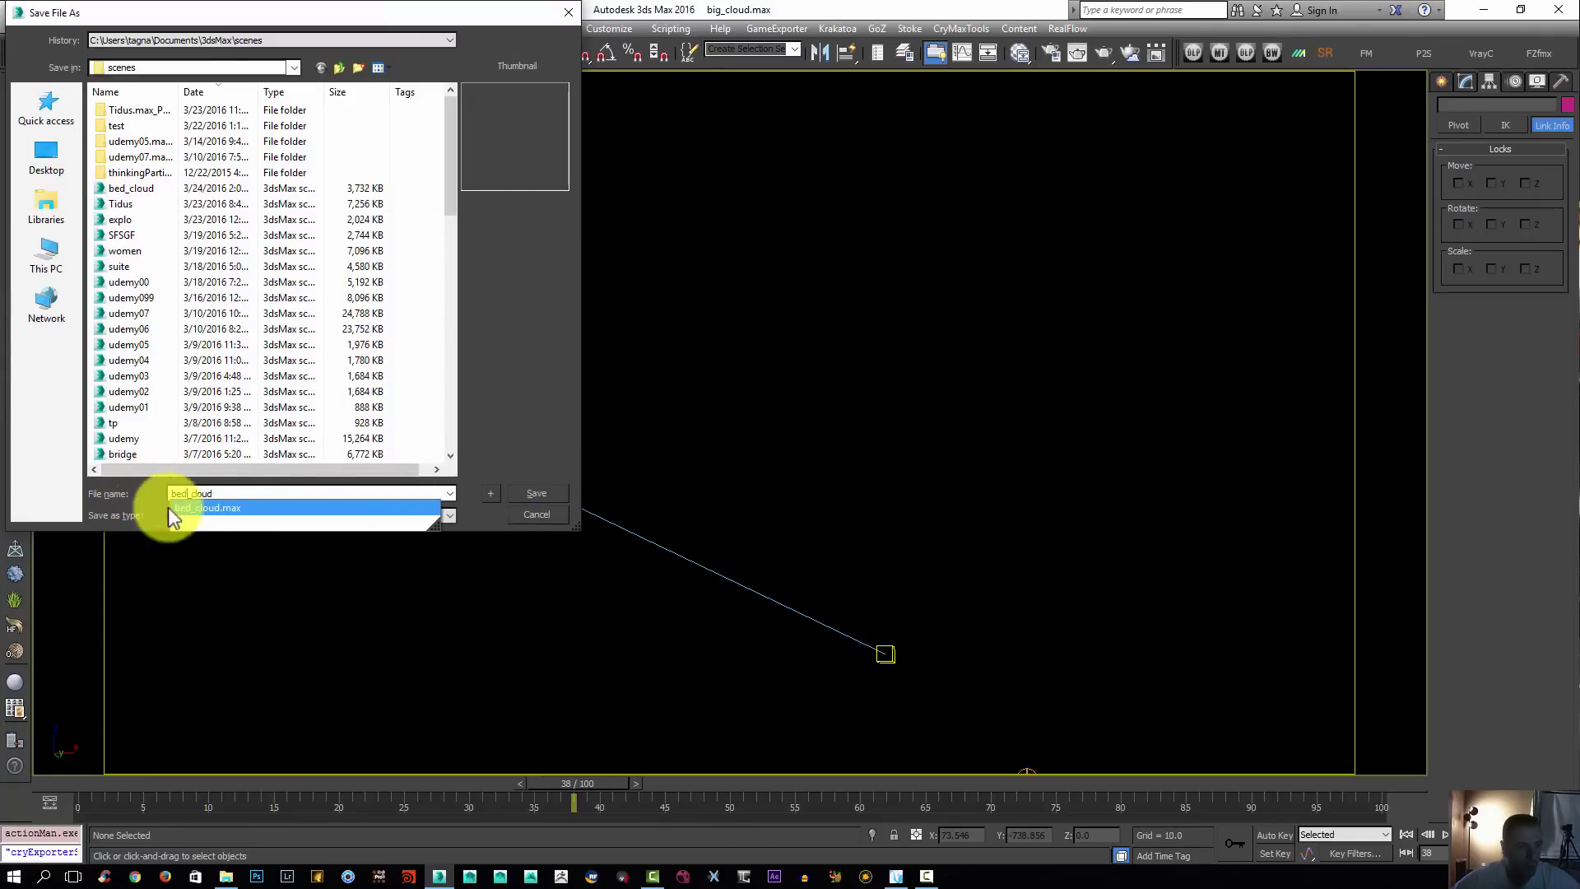
{"action": "left_click", "coordinate": [175, 506]}
{"action": "left_click", "coordinate": [536, 492]}
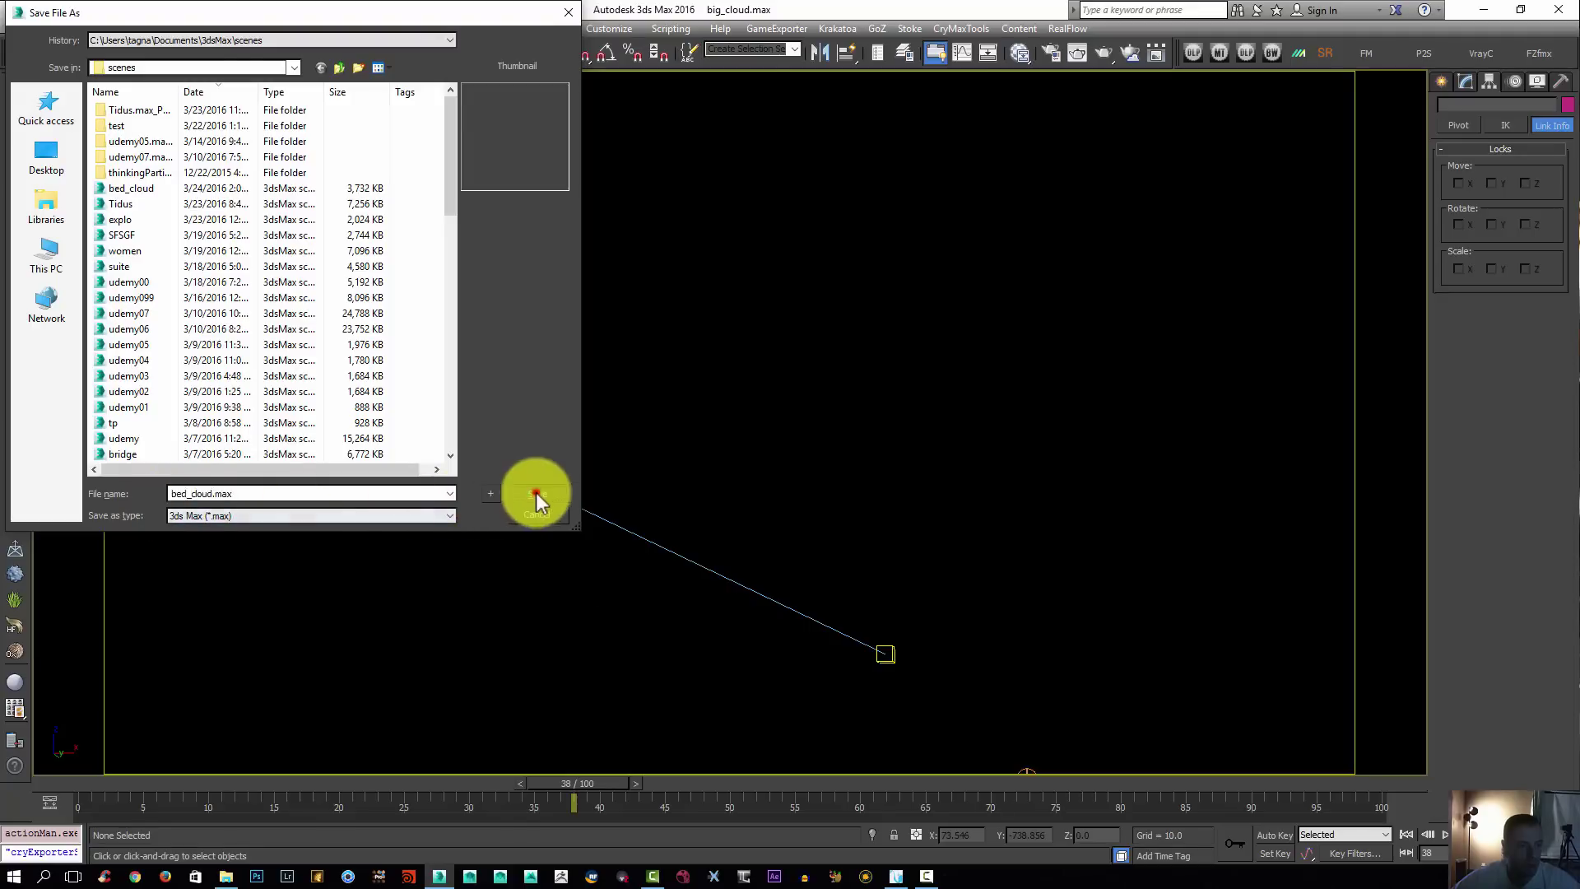
Confirm replacing bed_cloud.max, then show the Top view zoomed out with grid on, framing Camera001
{"action": "left_click", "coordinate": [854, 508]}
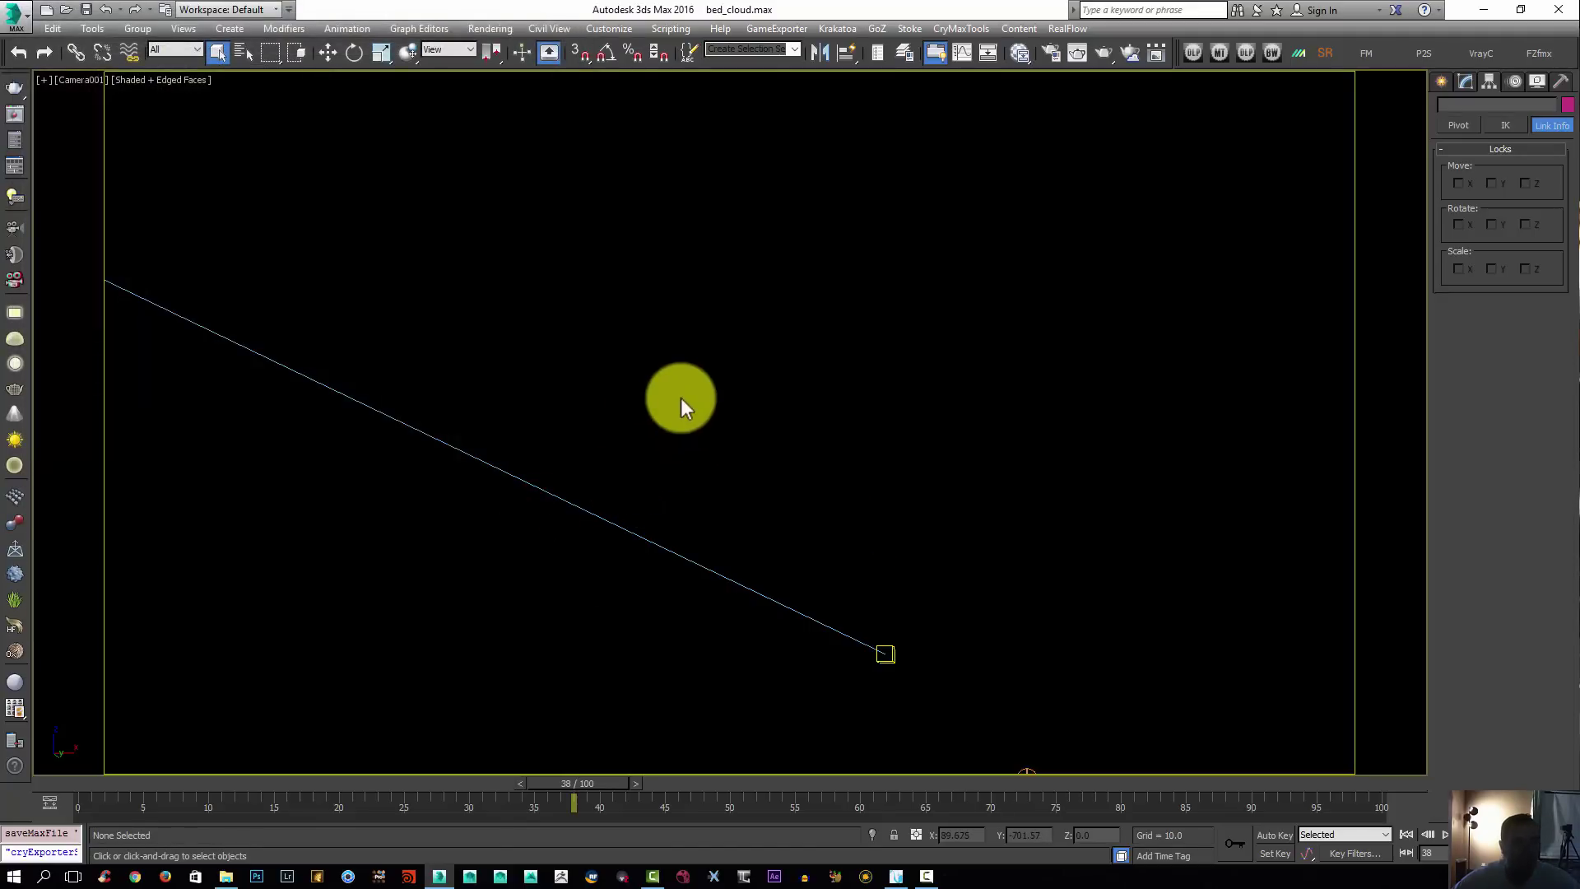
{"action": "key", "text": "t"}
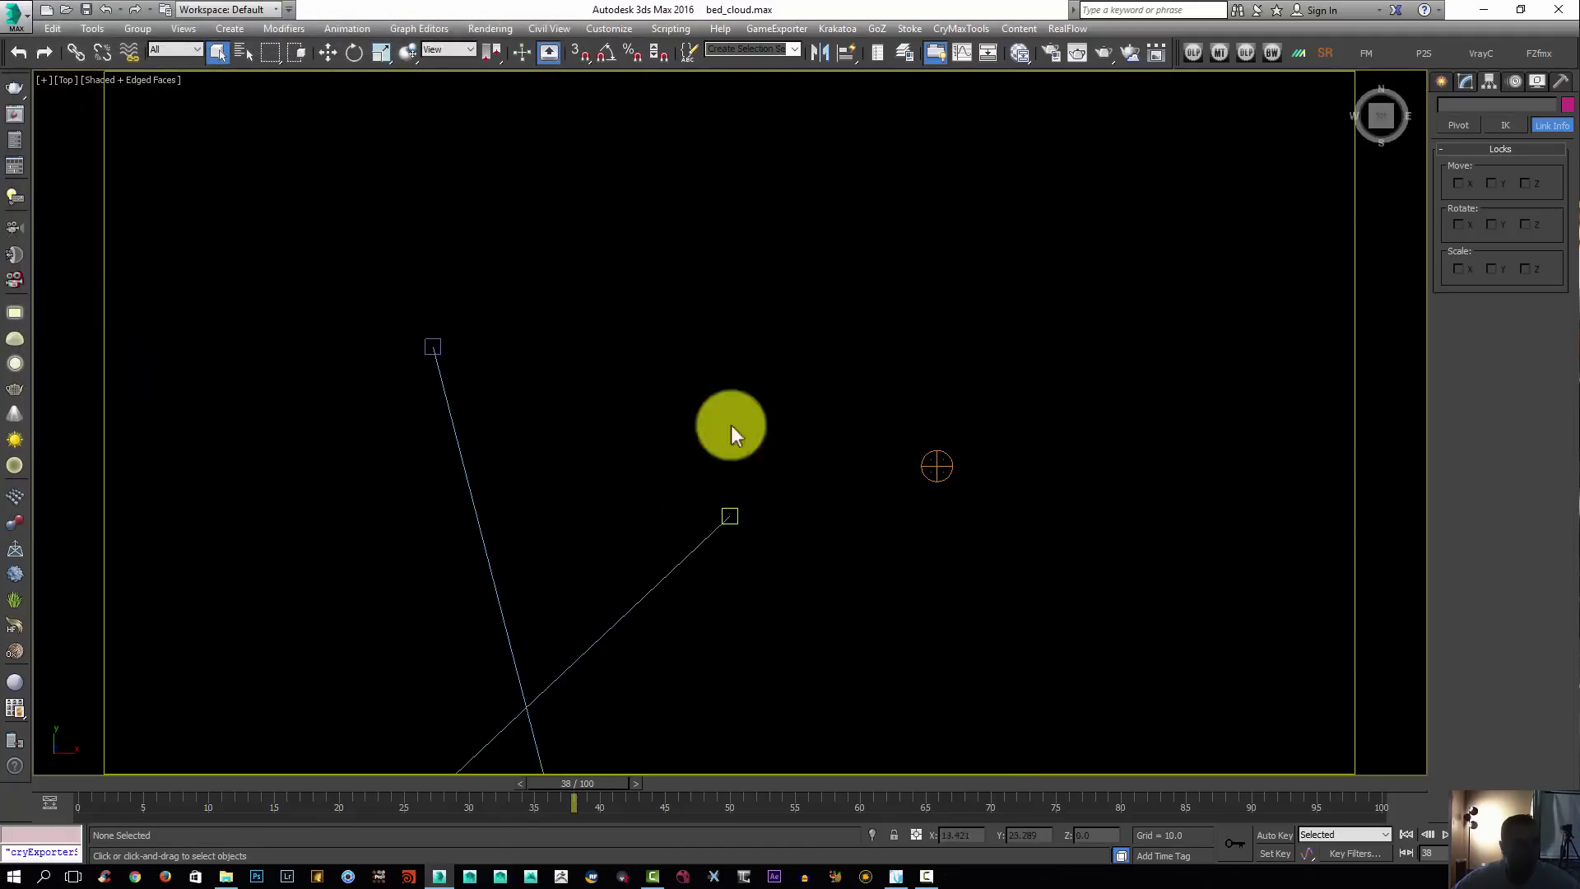
{"action": "scroll", "coordinate": [697, 486], "scroll_direction": "down", "scroll_amount": 8}
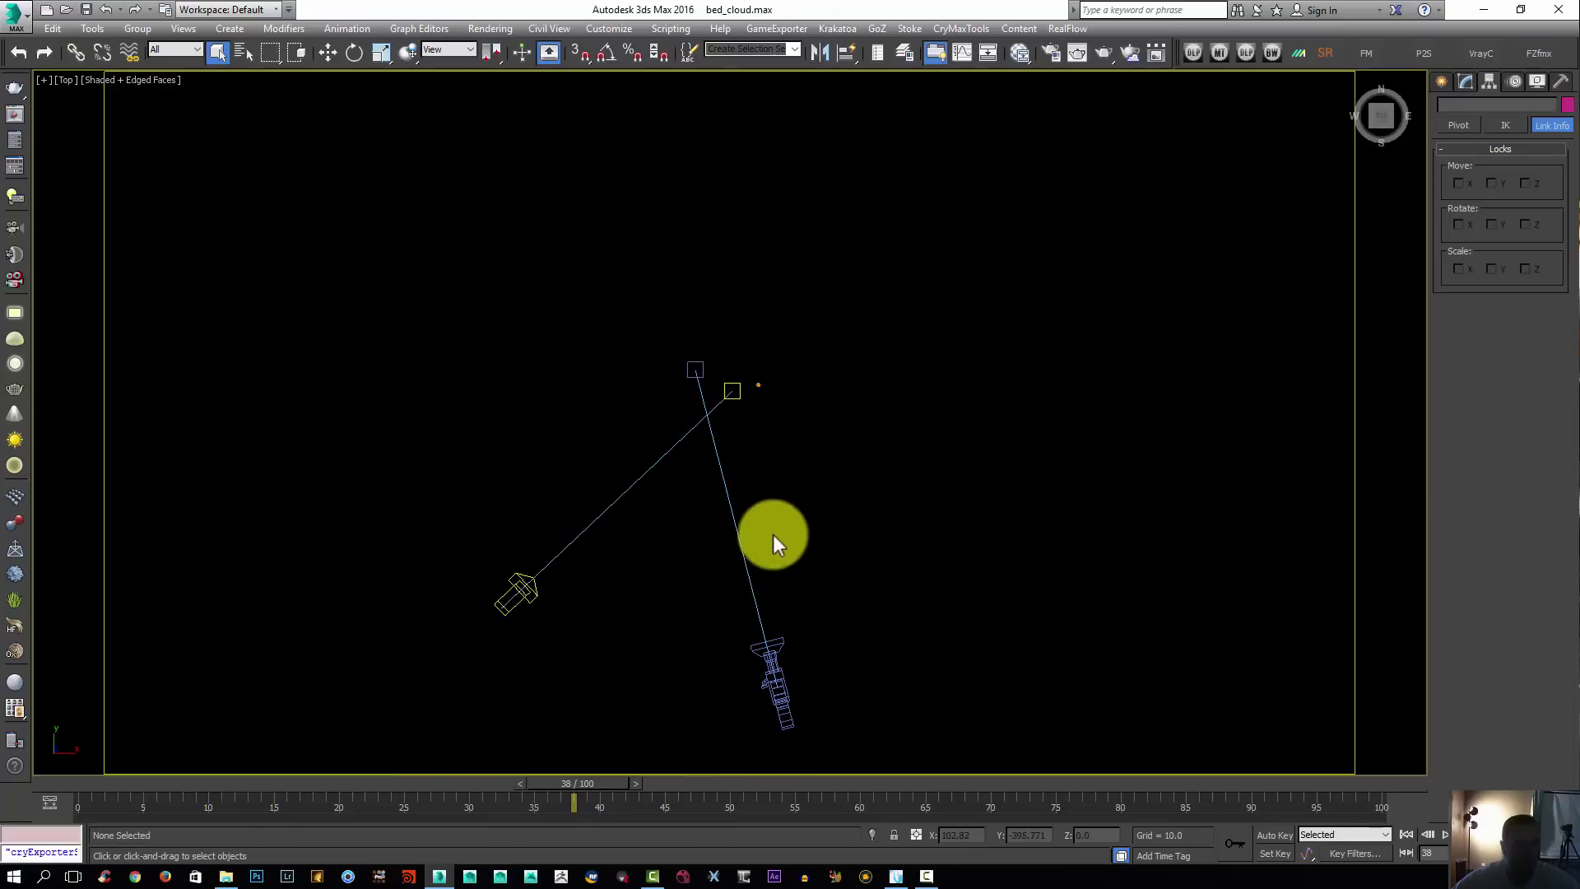
{"action": "left_click", "coordinate": [770, 657]}
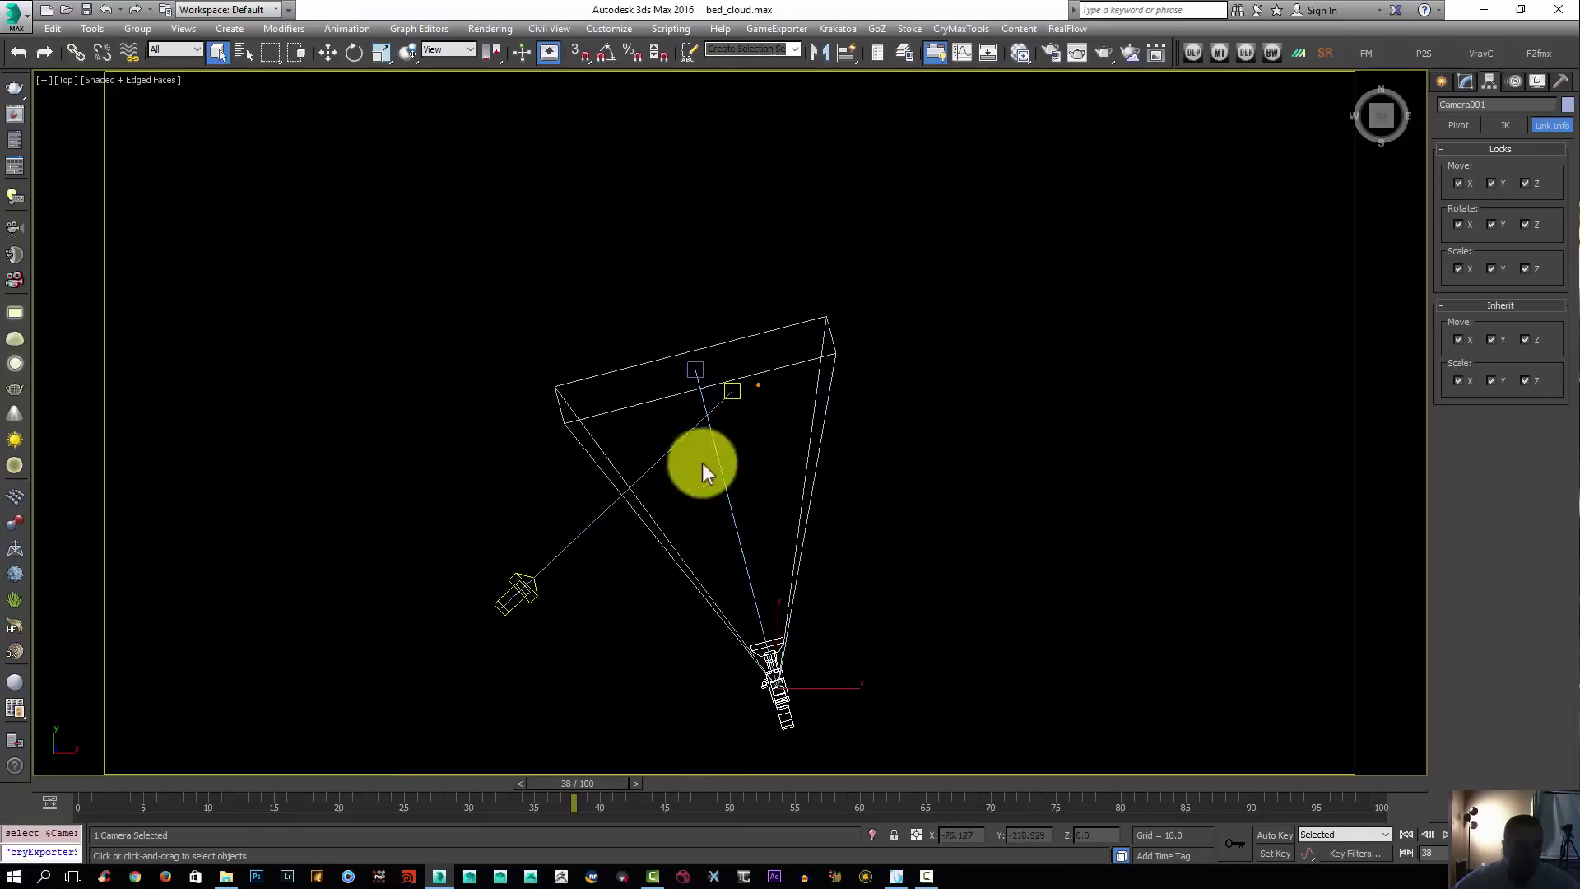
{"action": "key", "text": "g"}
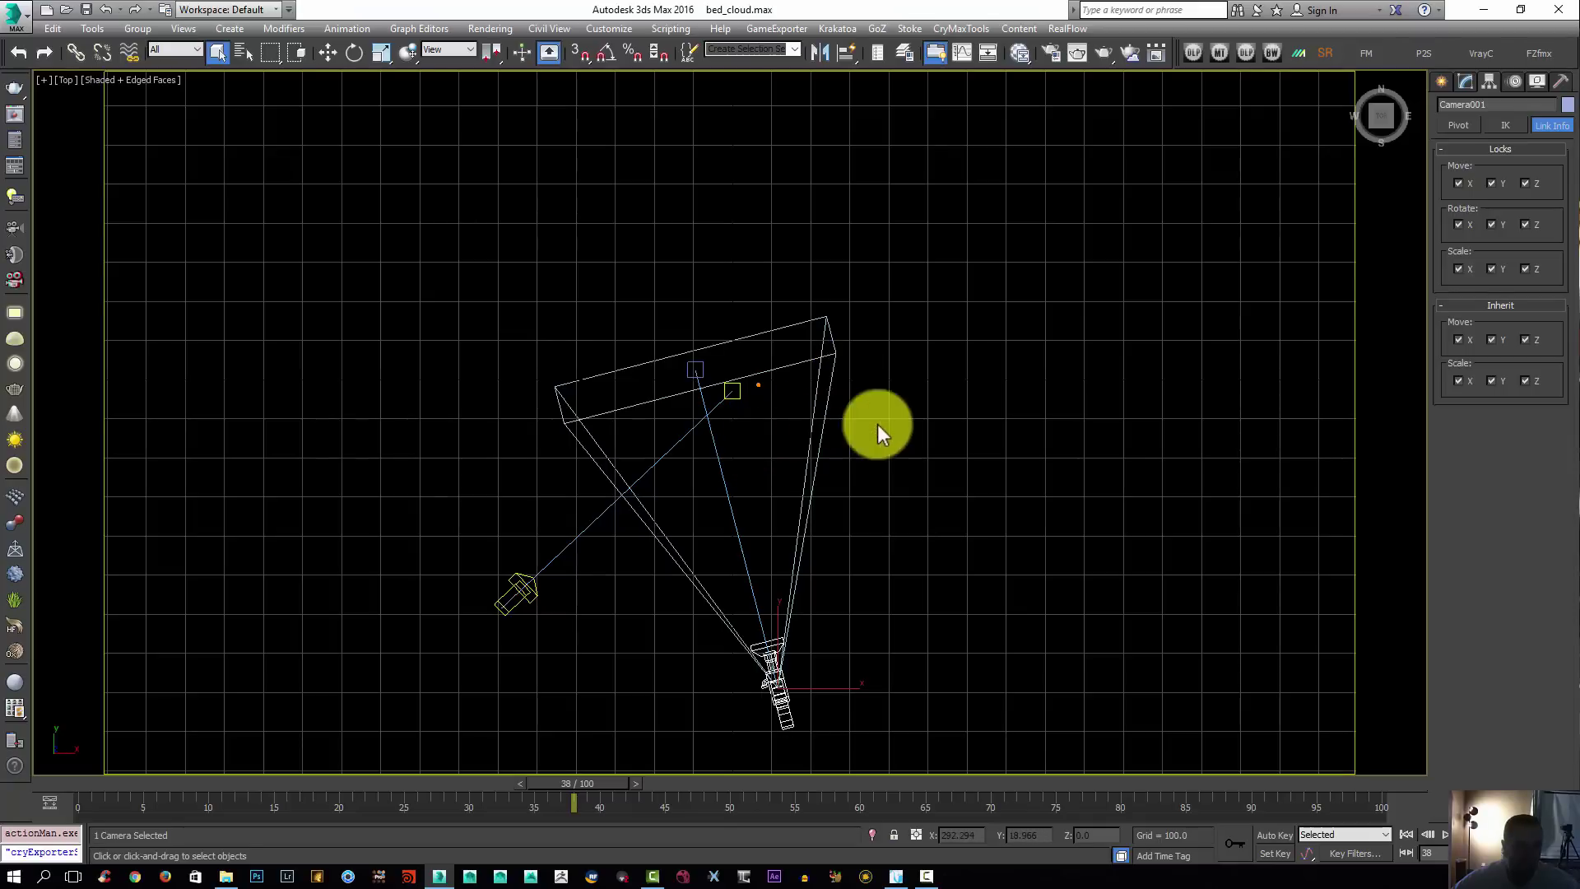
{"action": "middle_click_drag", "start_coordinate": [877, 423], "coordinate": [910, 328]}
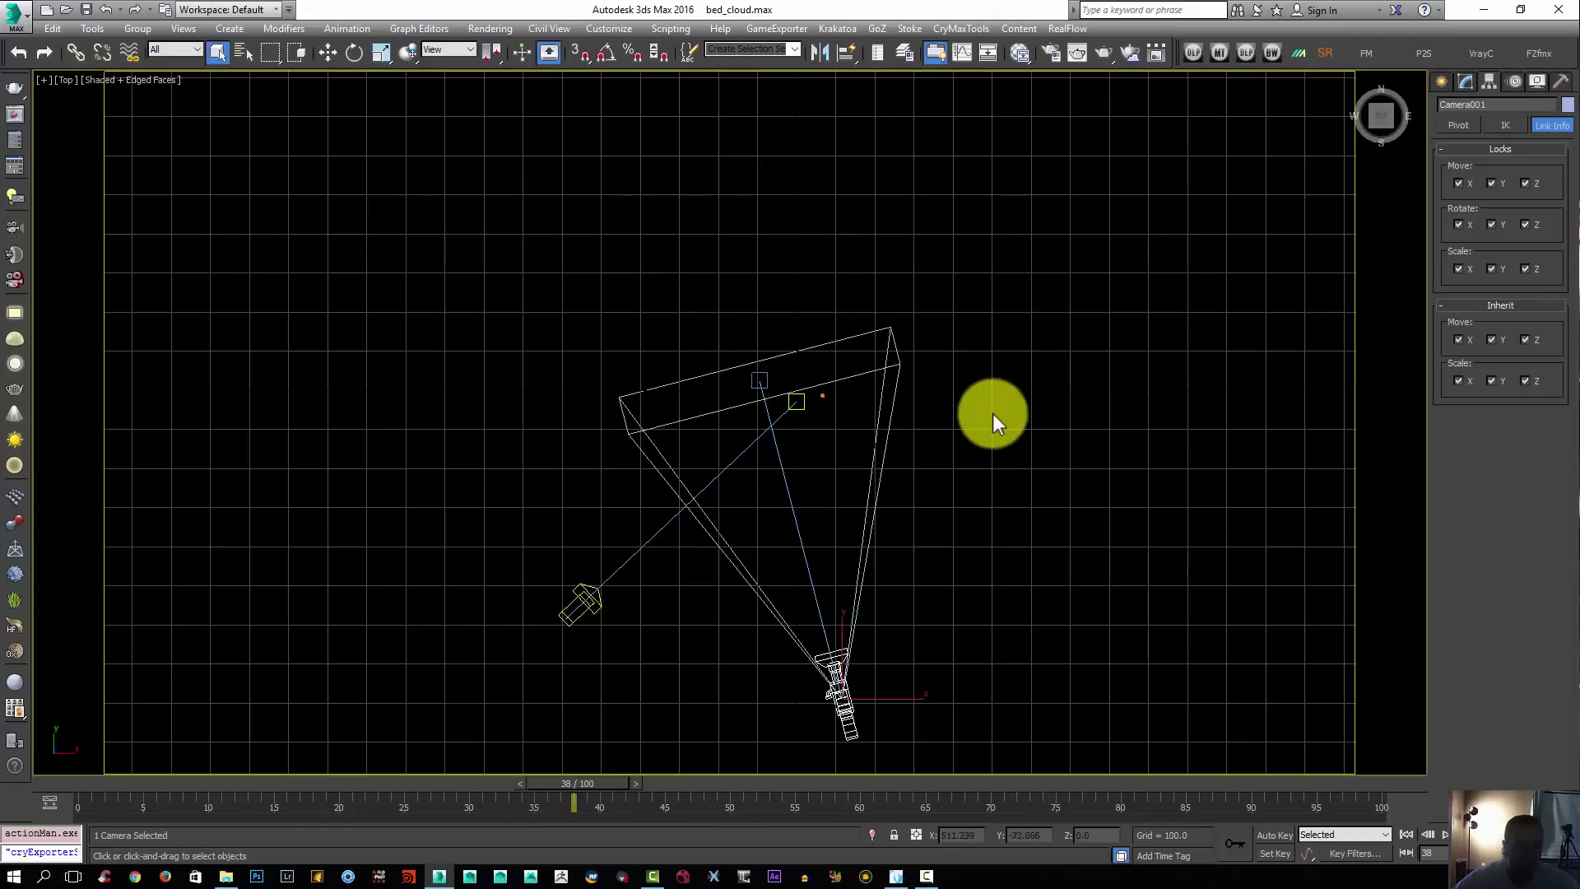
{"action": "left_click", "coordinate": [894, 330]}
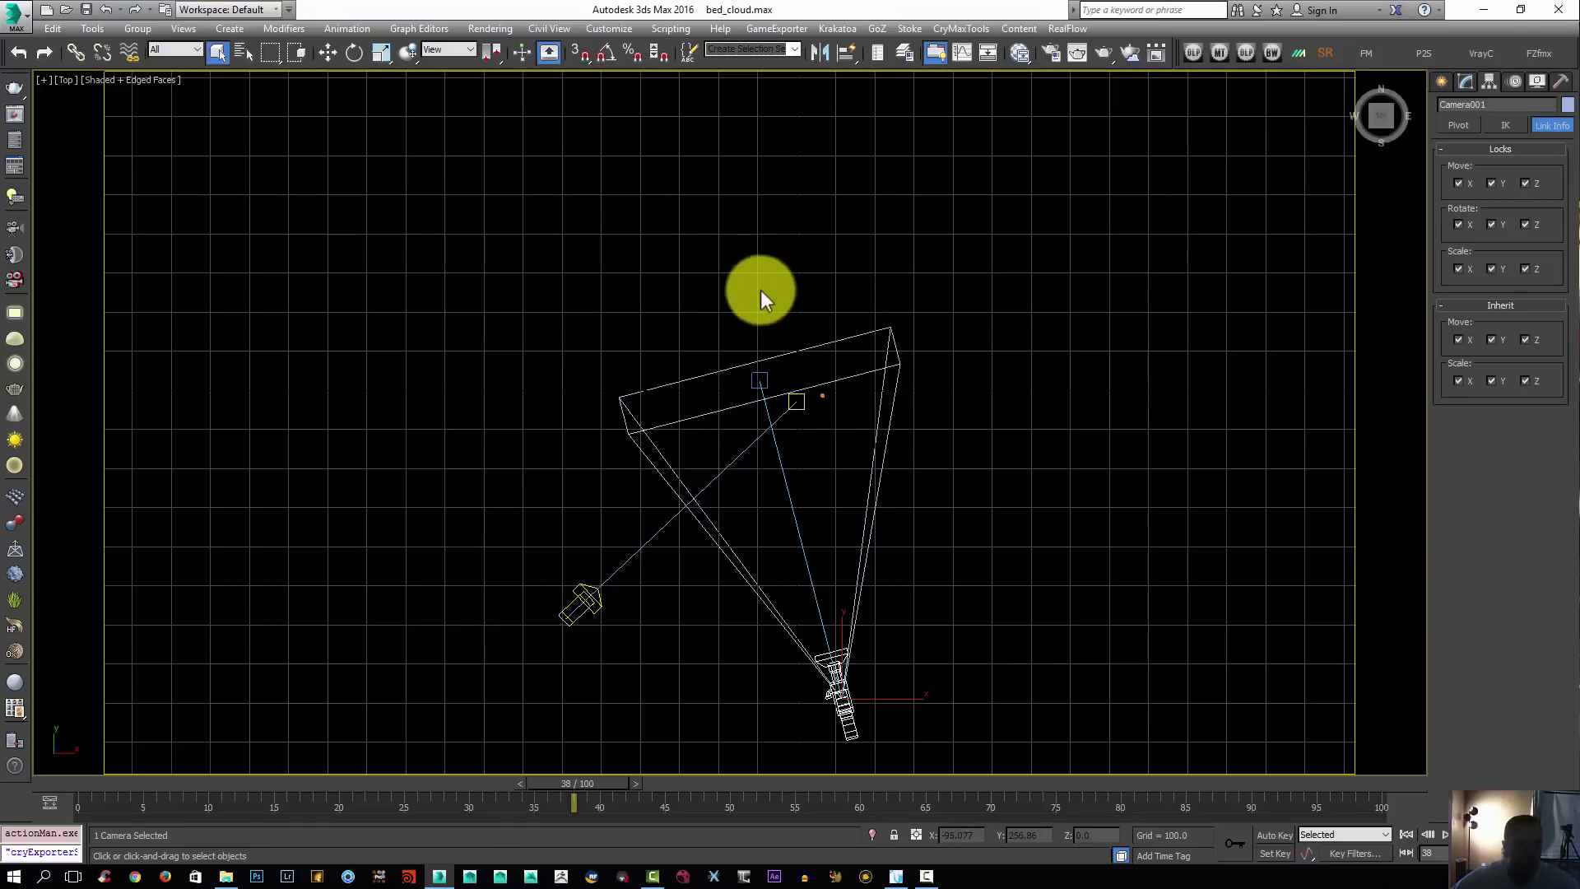
Draw a FumeFX001 grid, 736.84 by 286.84, in front of Camera001 in the Top view
{"action": "left_click", "coordinate": [1441, 81]}
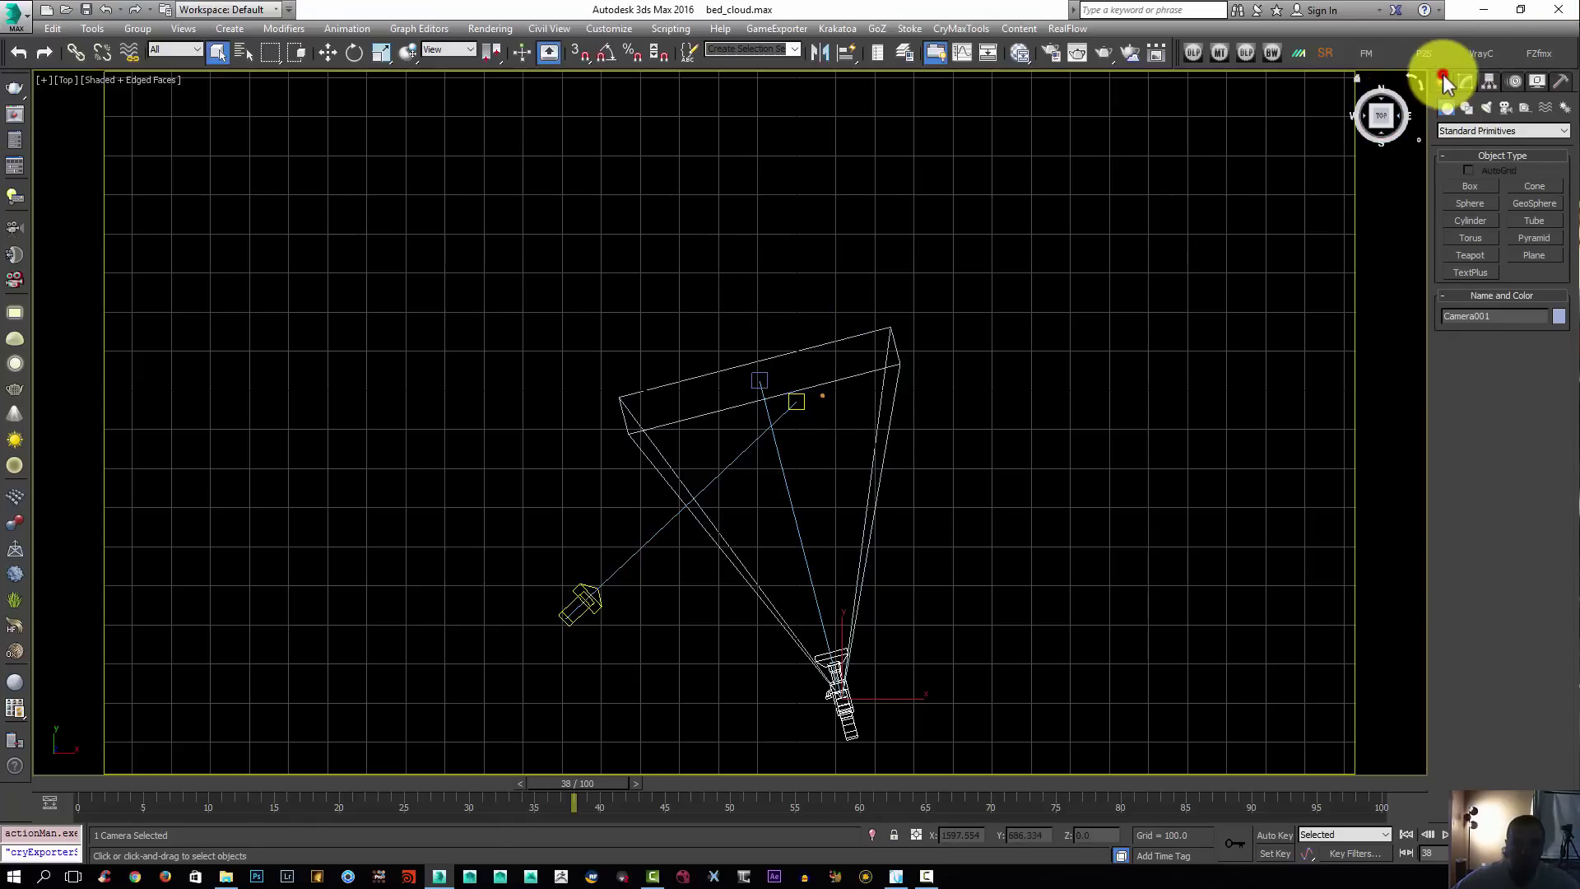
{"action": "left_click", "coordinate": [1495, 129]}
{"action": "left_click", "coordinate": [1475, 306]}
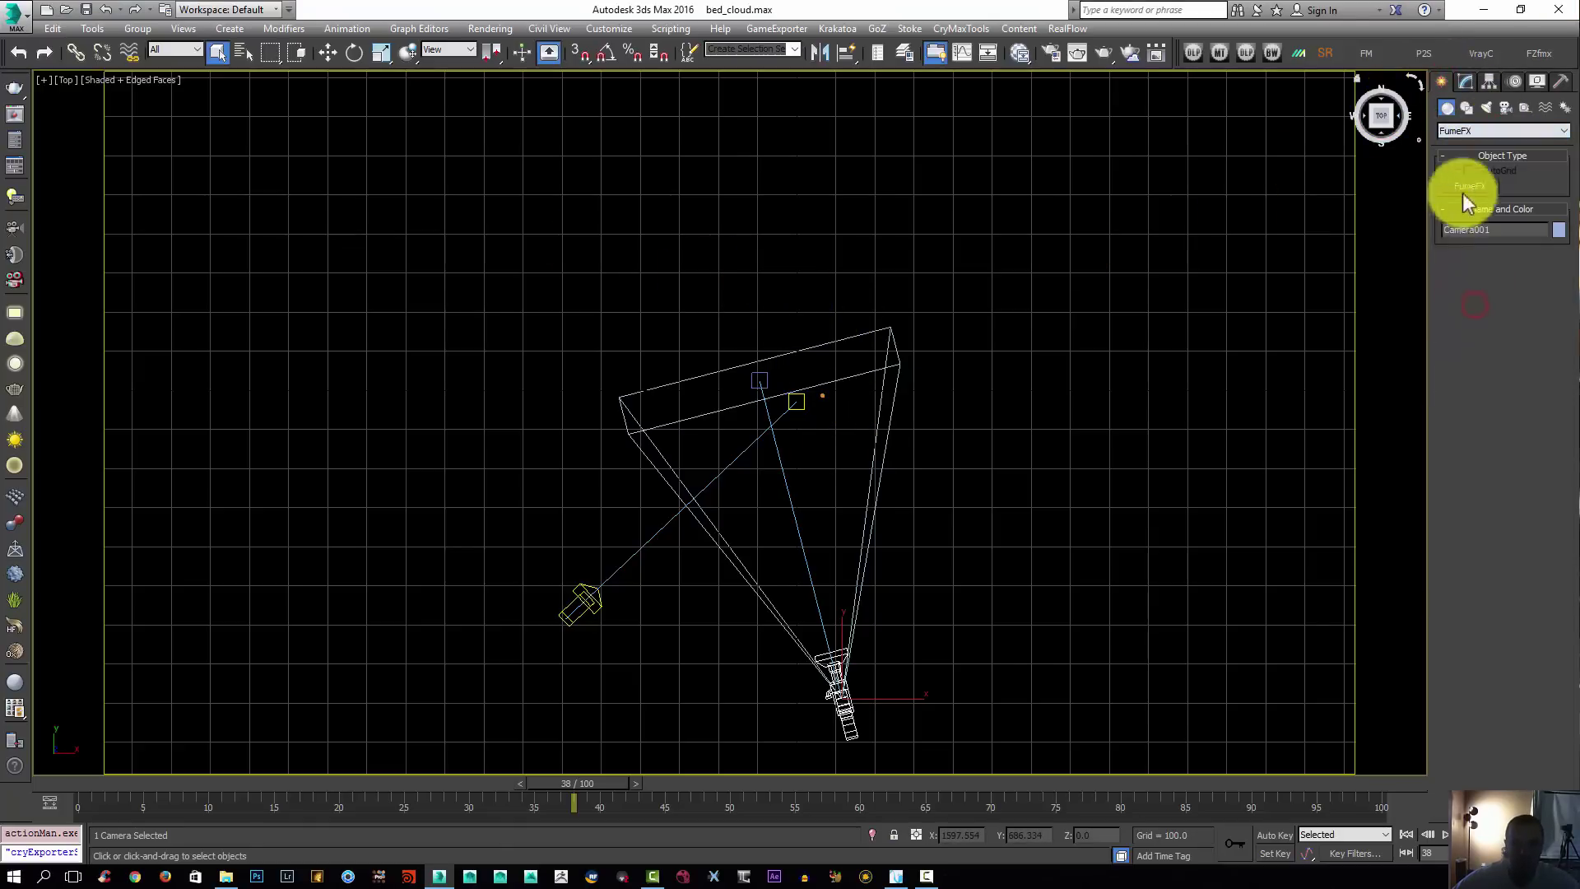
{"action": "left_click", "coordinate": [1468, 186]}
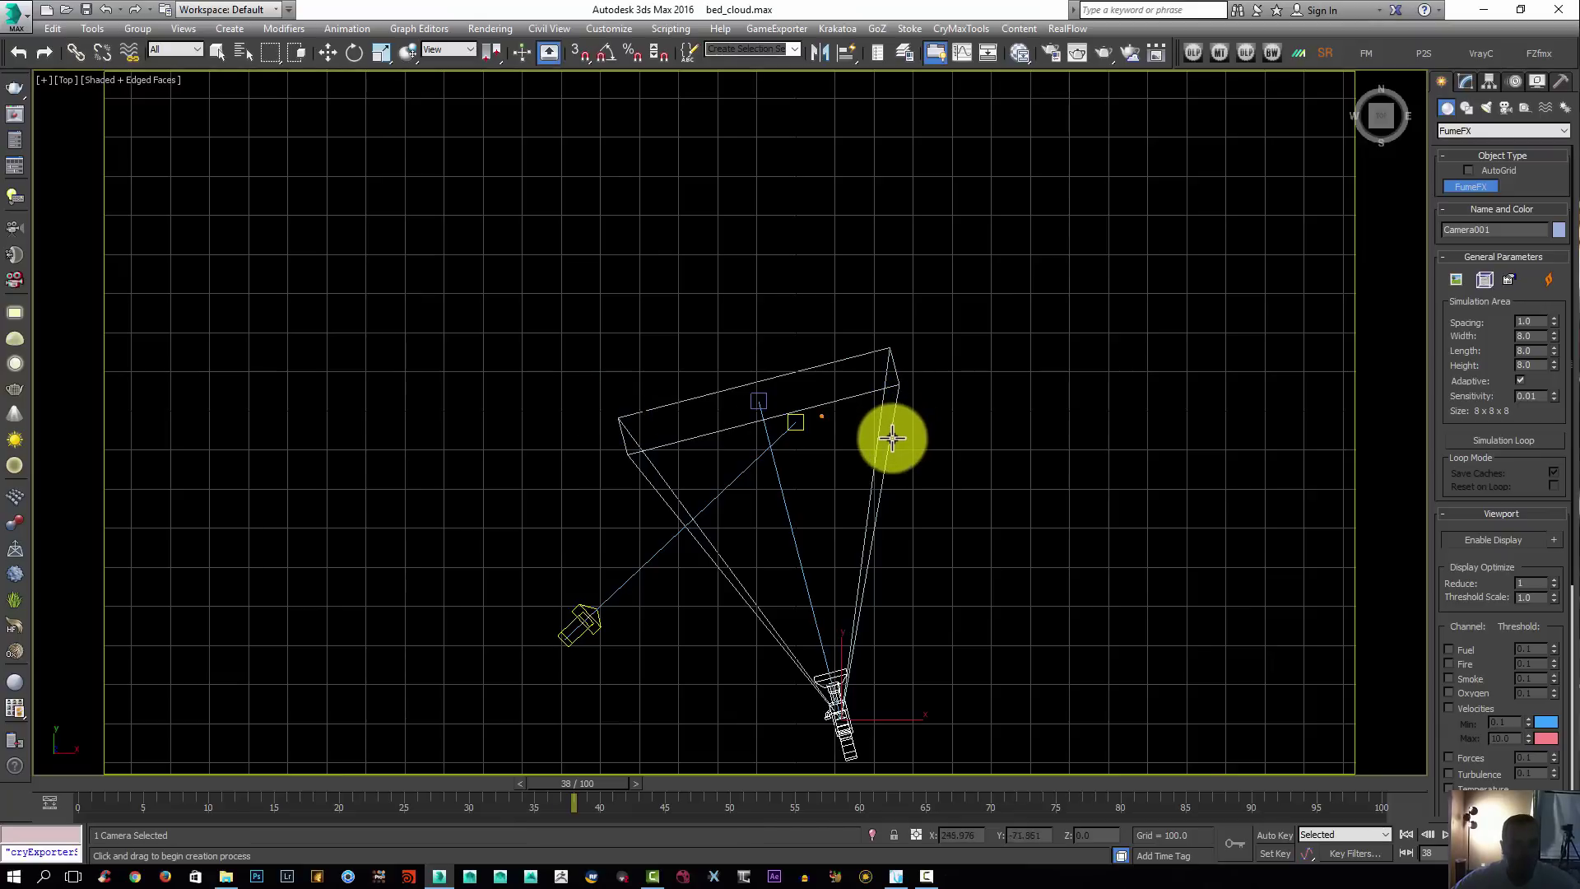
{"action": "left_click_drag", "start_coordinate": [891, 449], "coordinate": [597, 397]}
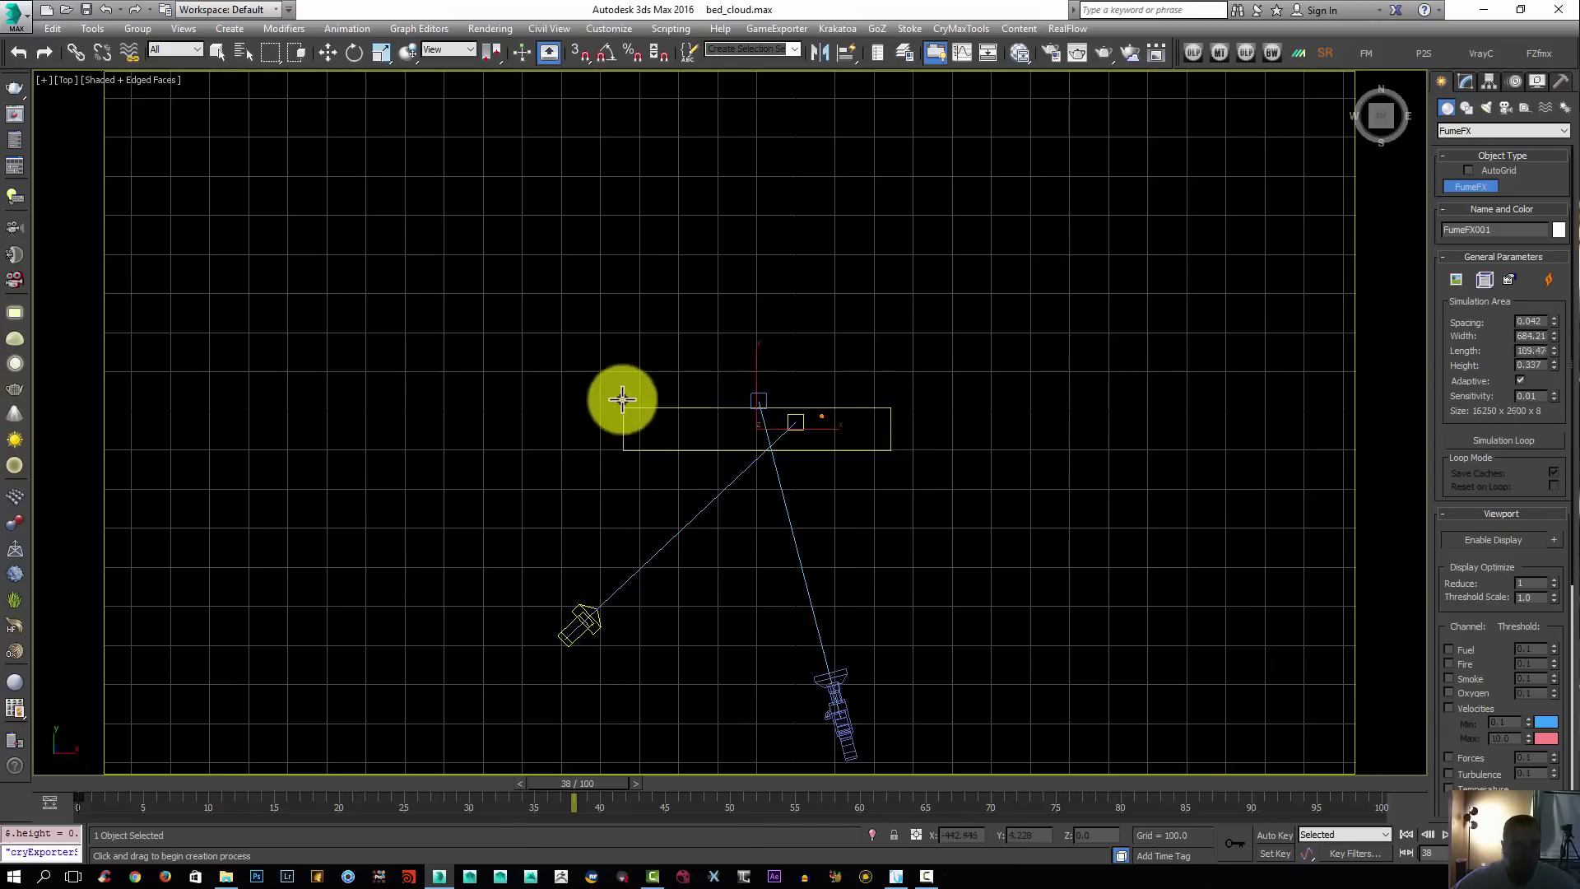
{"action": "left_click_drag", "start_coordinate": [623, 399], "coordinate": [602, 333]}
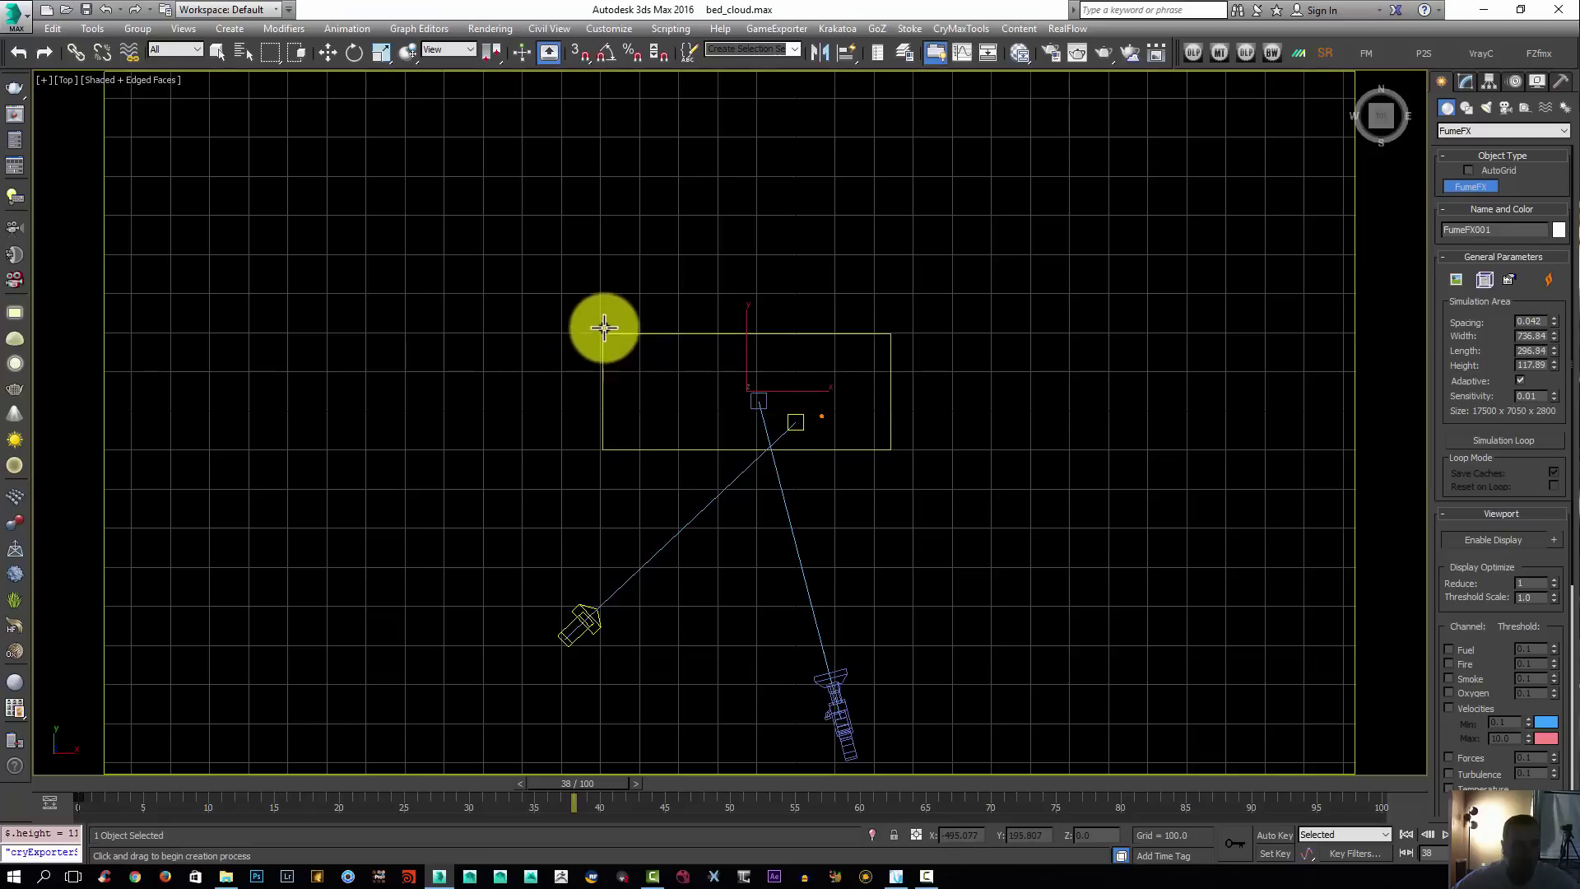
{"action": "left_click", "coordinate": [606, 276]}
{"action": "right_click", "coordinate": [605, 276]}
{"action": "scroll", "coordinate": [769, 444], "scroll_direction": "down", "scroll_amount": 2}
{"action": "middle_click_drag", "start_coordinate": [769, 444], "coordinate": [874, 352], "text": "alt"}
In the Camera001 view, move FumeFX001 slightly below ground and reduce its height to 117.89
{"action": "key", "text": "c"}
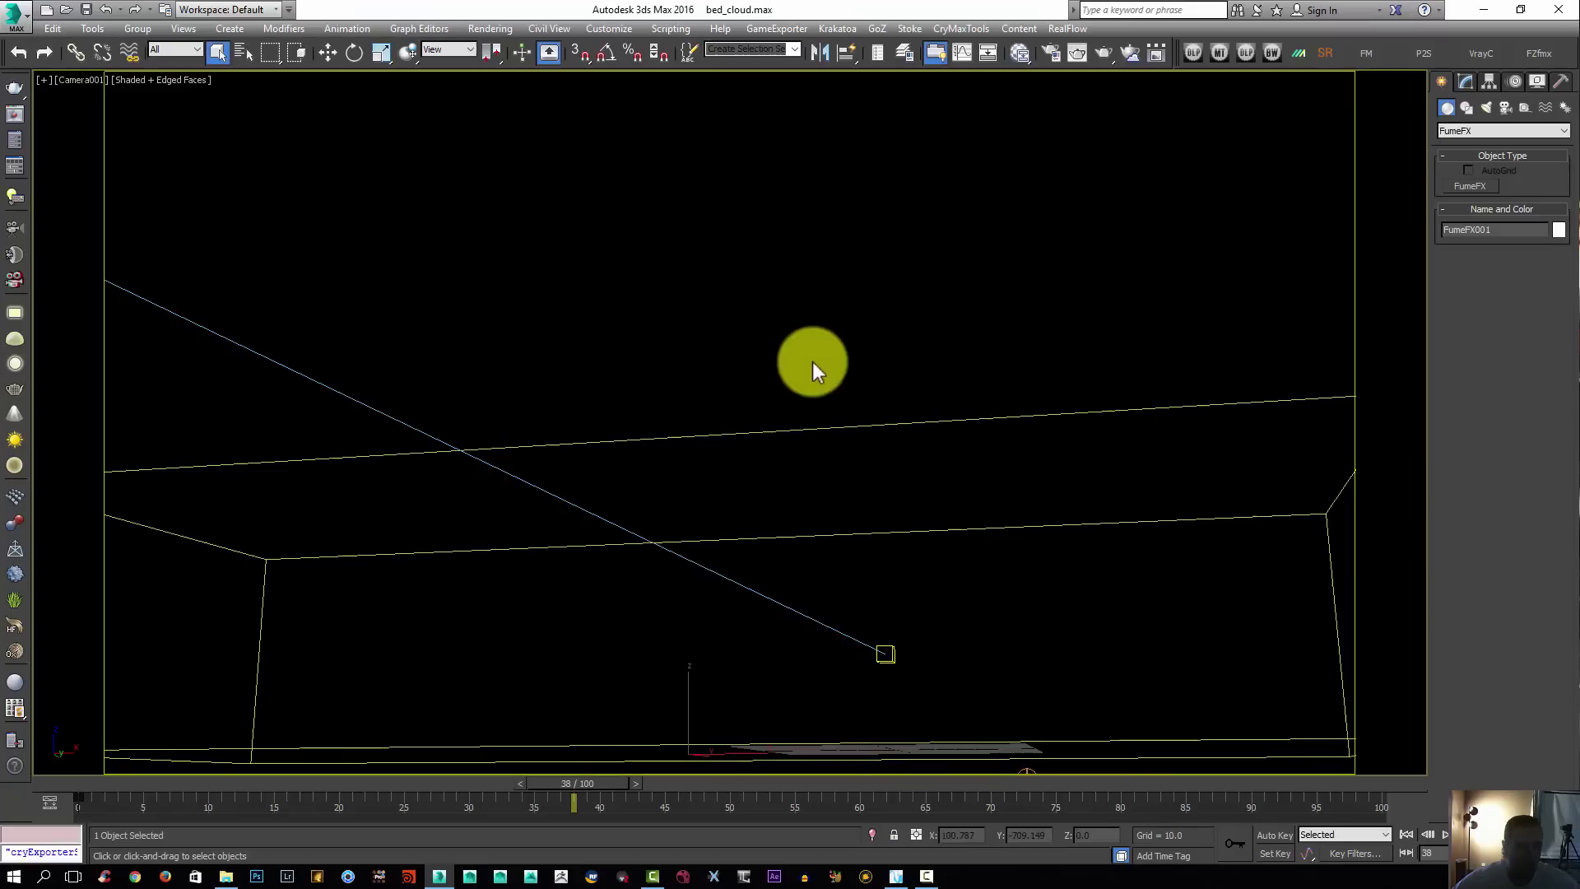
{"action": "left_click", "coordinate": [864, 401]}
{"action": "key", "text": "w"}
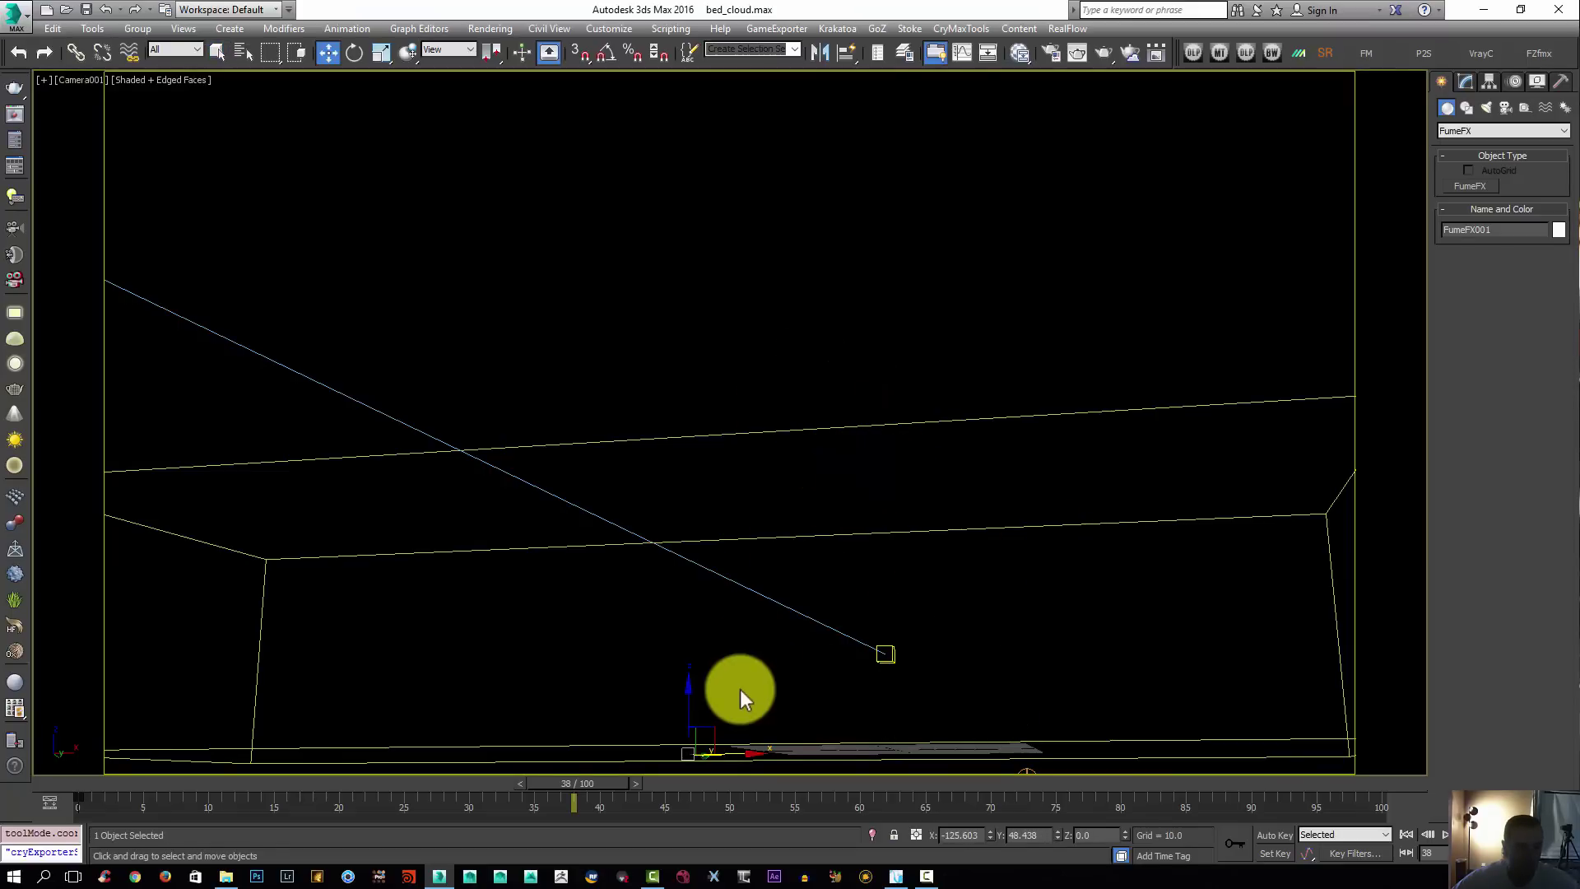
{"action": "left_click_drag", "start_coordinate": [686, 691], "coordinate": [691, 724]}
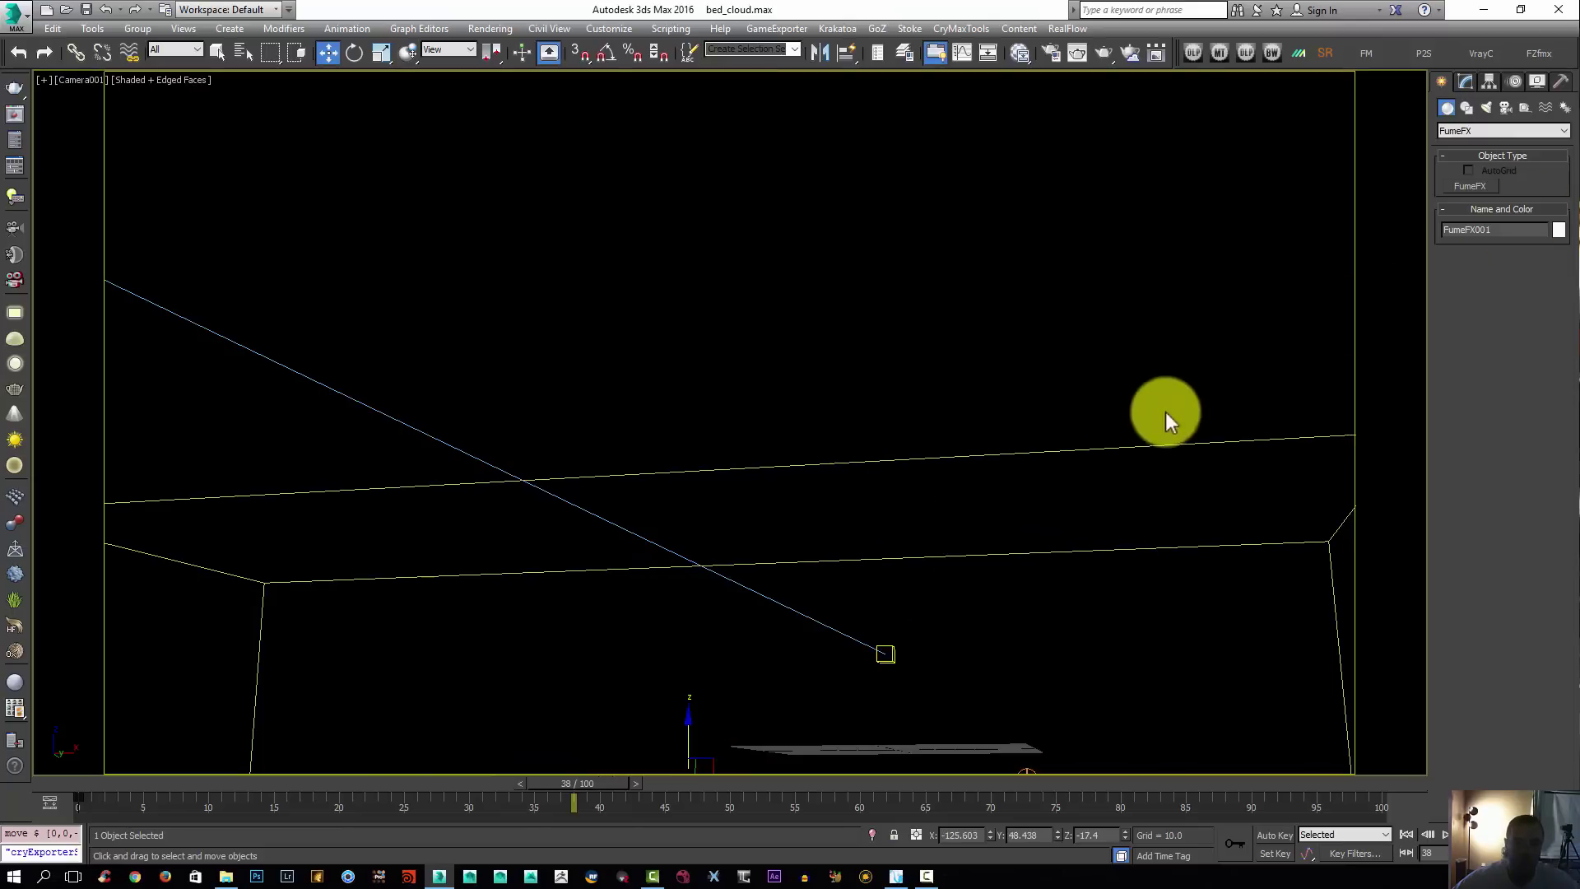
{"action": "left_click", "coordinate": [1465, 80]}
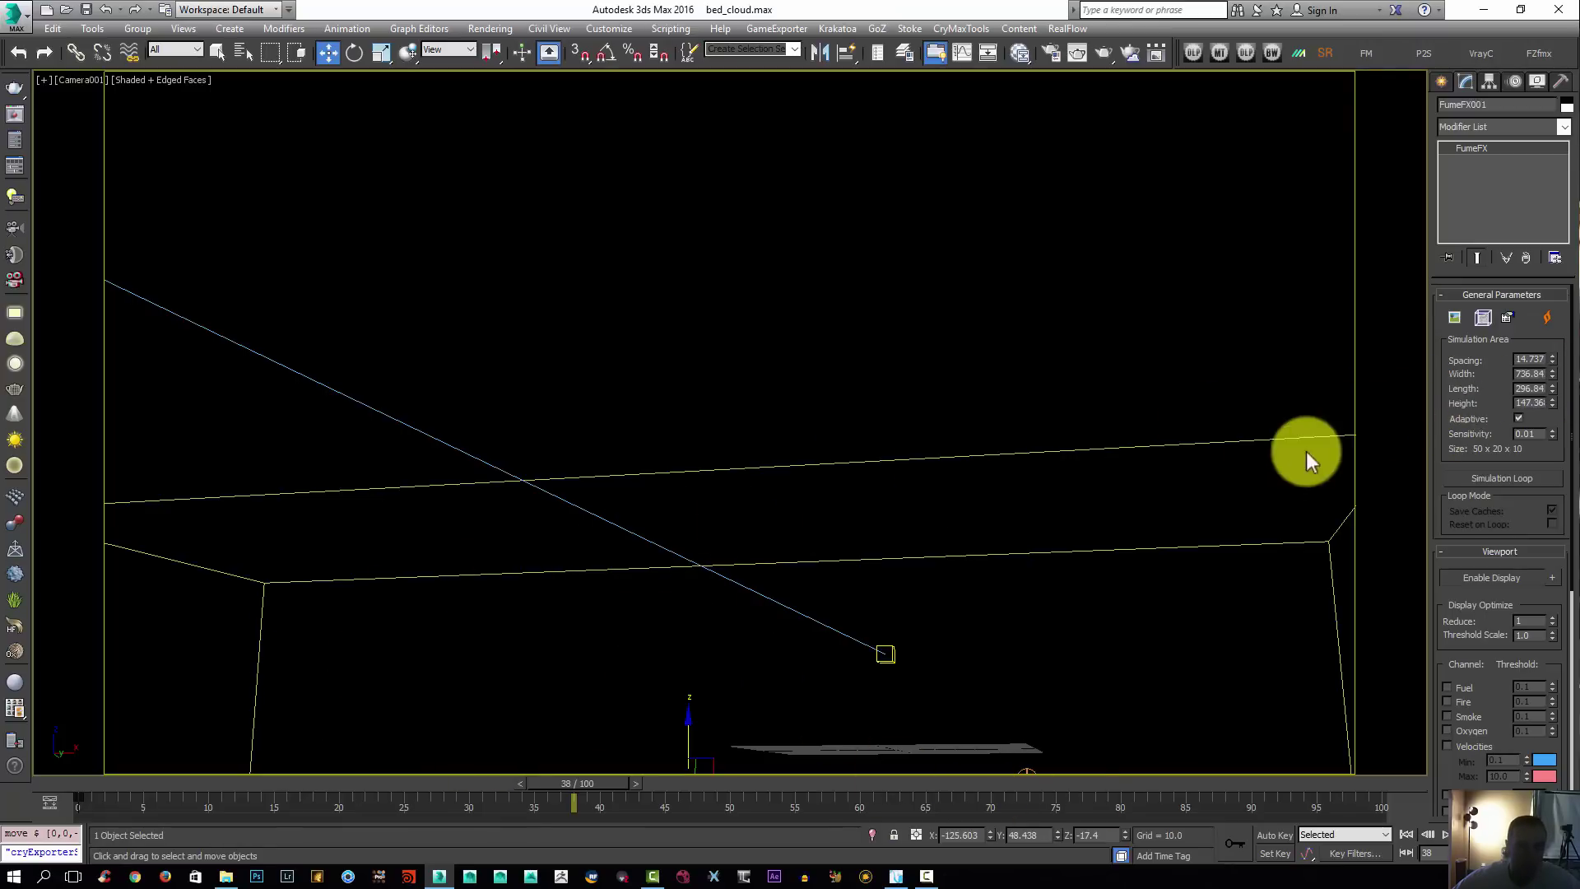
{"action": "mouse_move", "coordinate": [1552, 402]}
{"action": "left_mouse_down"}
{"action": "mouse_move", "coordinate": [1541, 445]}
{"action": "mouse_move", "coordinate": [1547, 406]}
{"action": "left_mouse_up"}
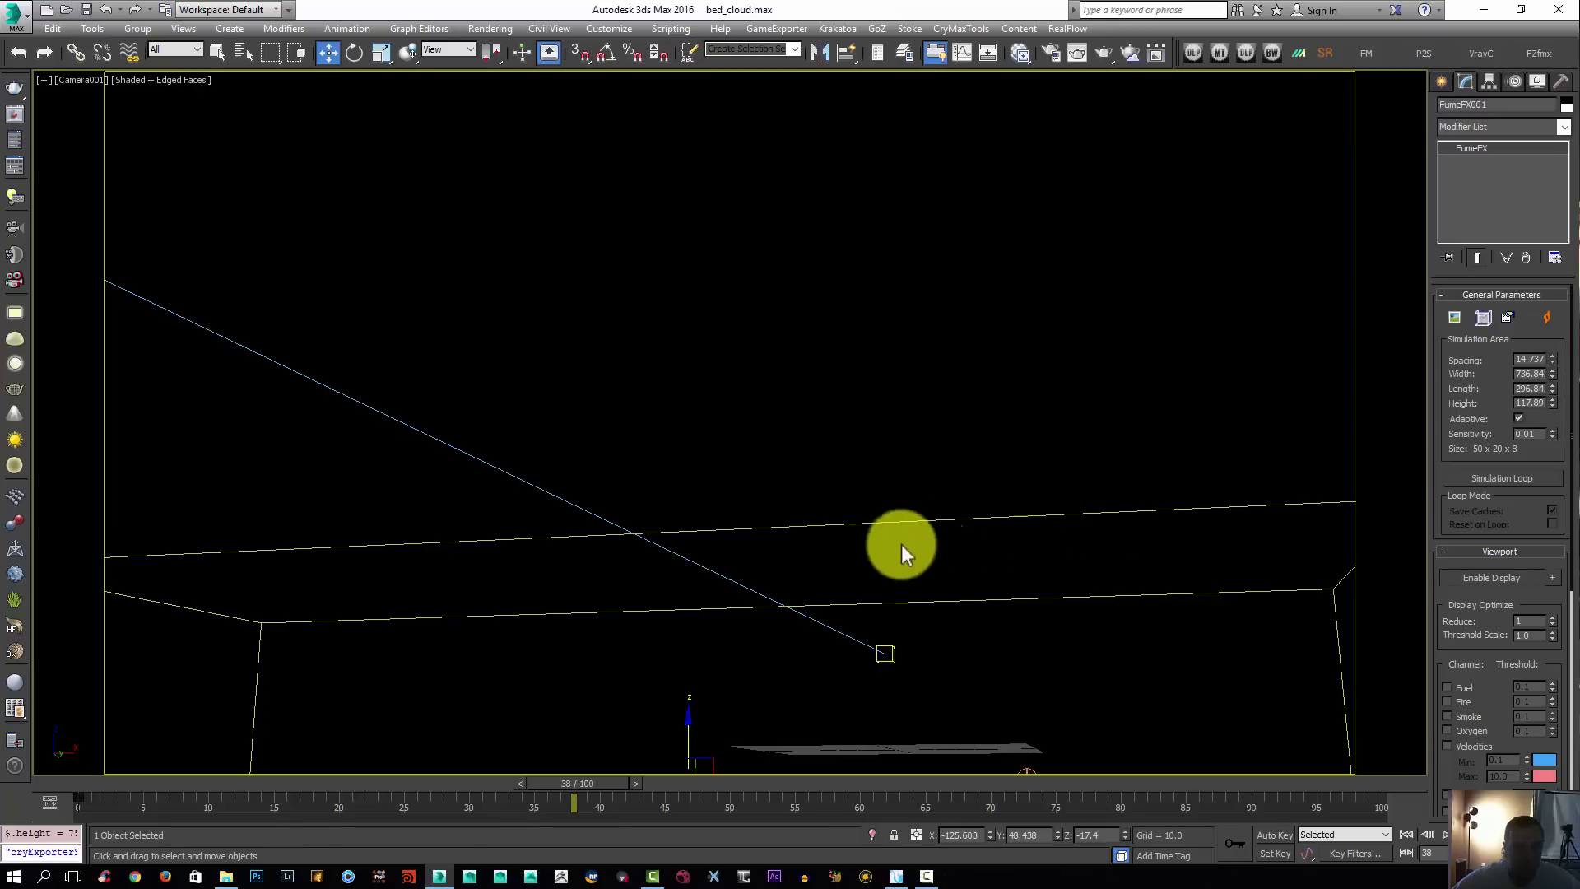
Set FumeFX001 to spacing 1.0, height 84.035 and width 862.10, positioned at Z -14.009
{"action": "double_click", "coordinate": [1531, 359]}
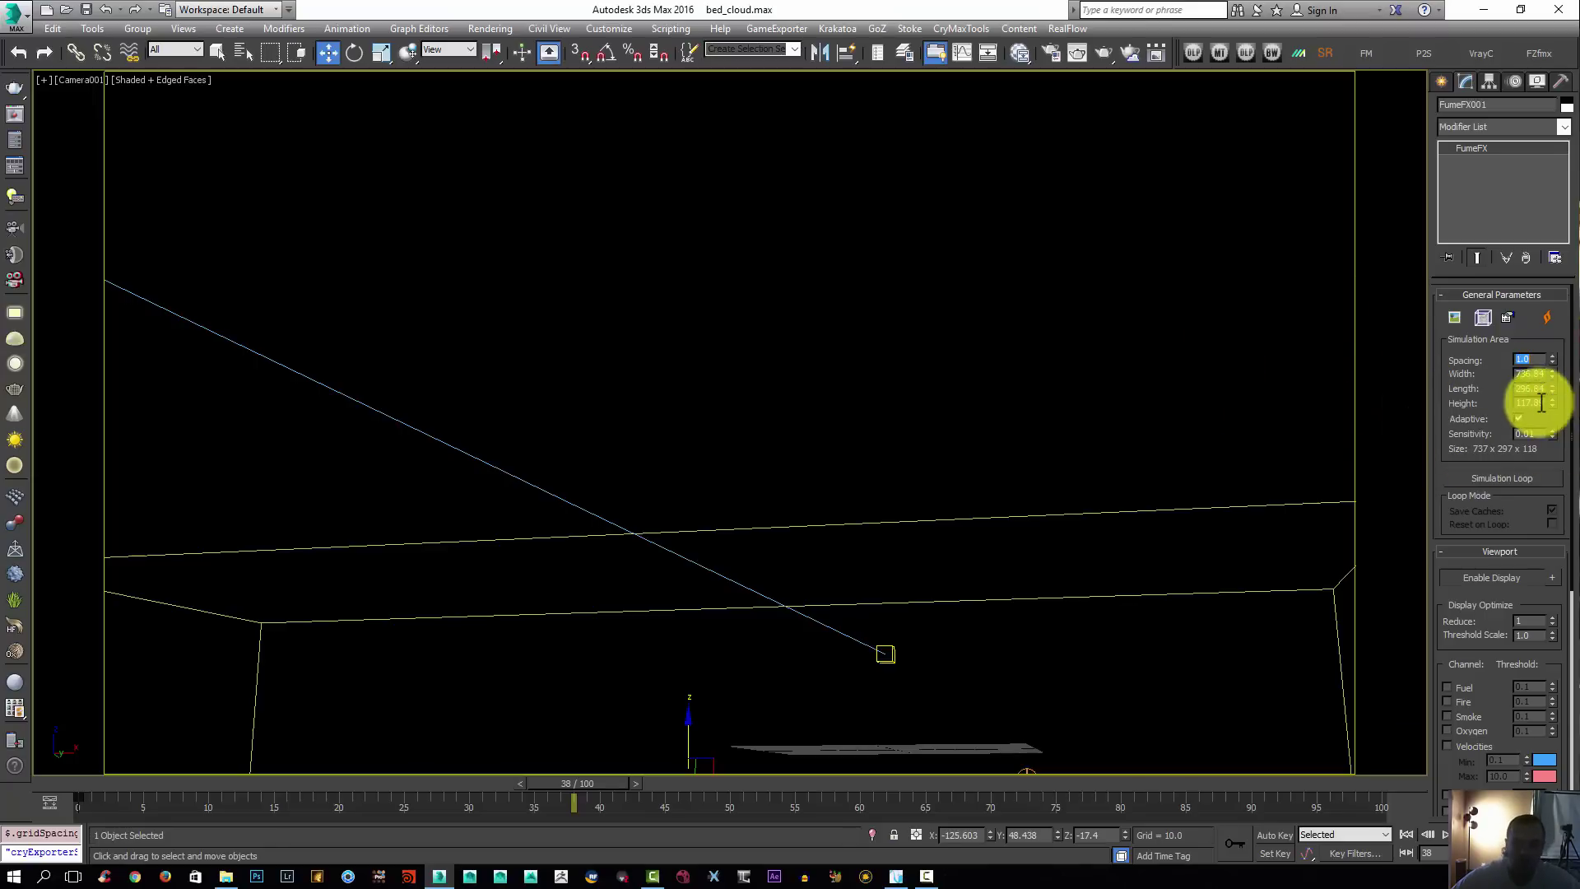
{"action": "left_click_drag", "start_coordinate": [1553, 404], "coordinate": [1552, 430]}
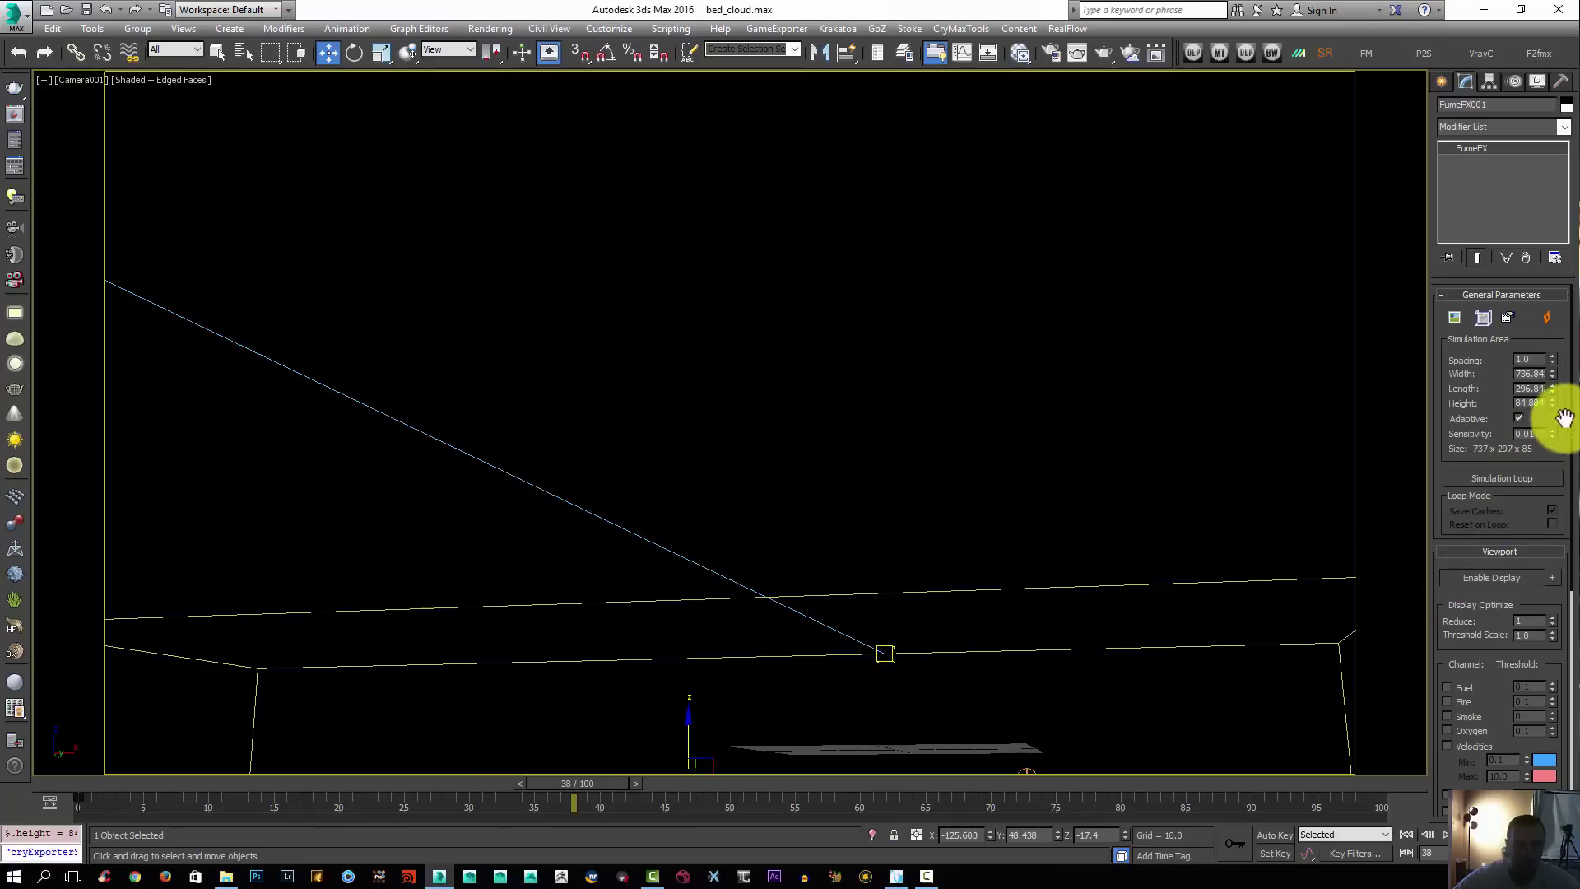
{"action": "left_click_drag", "start_coordinate": [1553, 407], "coordinate": [1553, 414]}
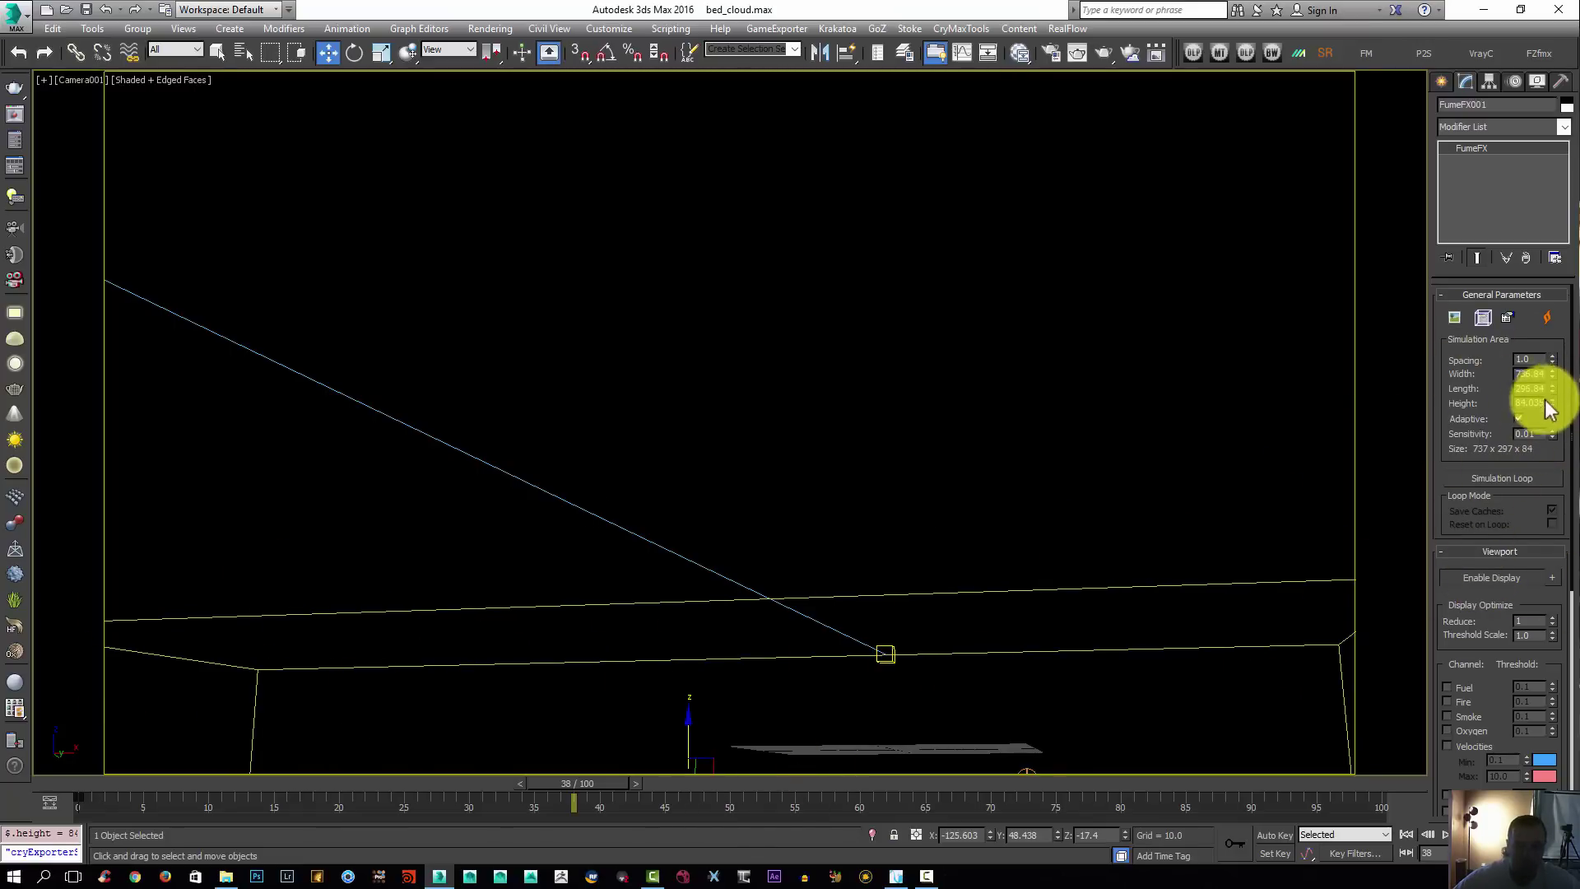
{"action": "left_click_drag", "start_coordinate": [1552, 369], "coordinate": [1556, 356]}
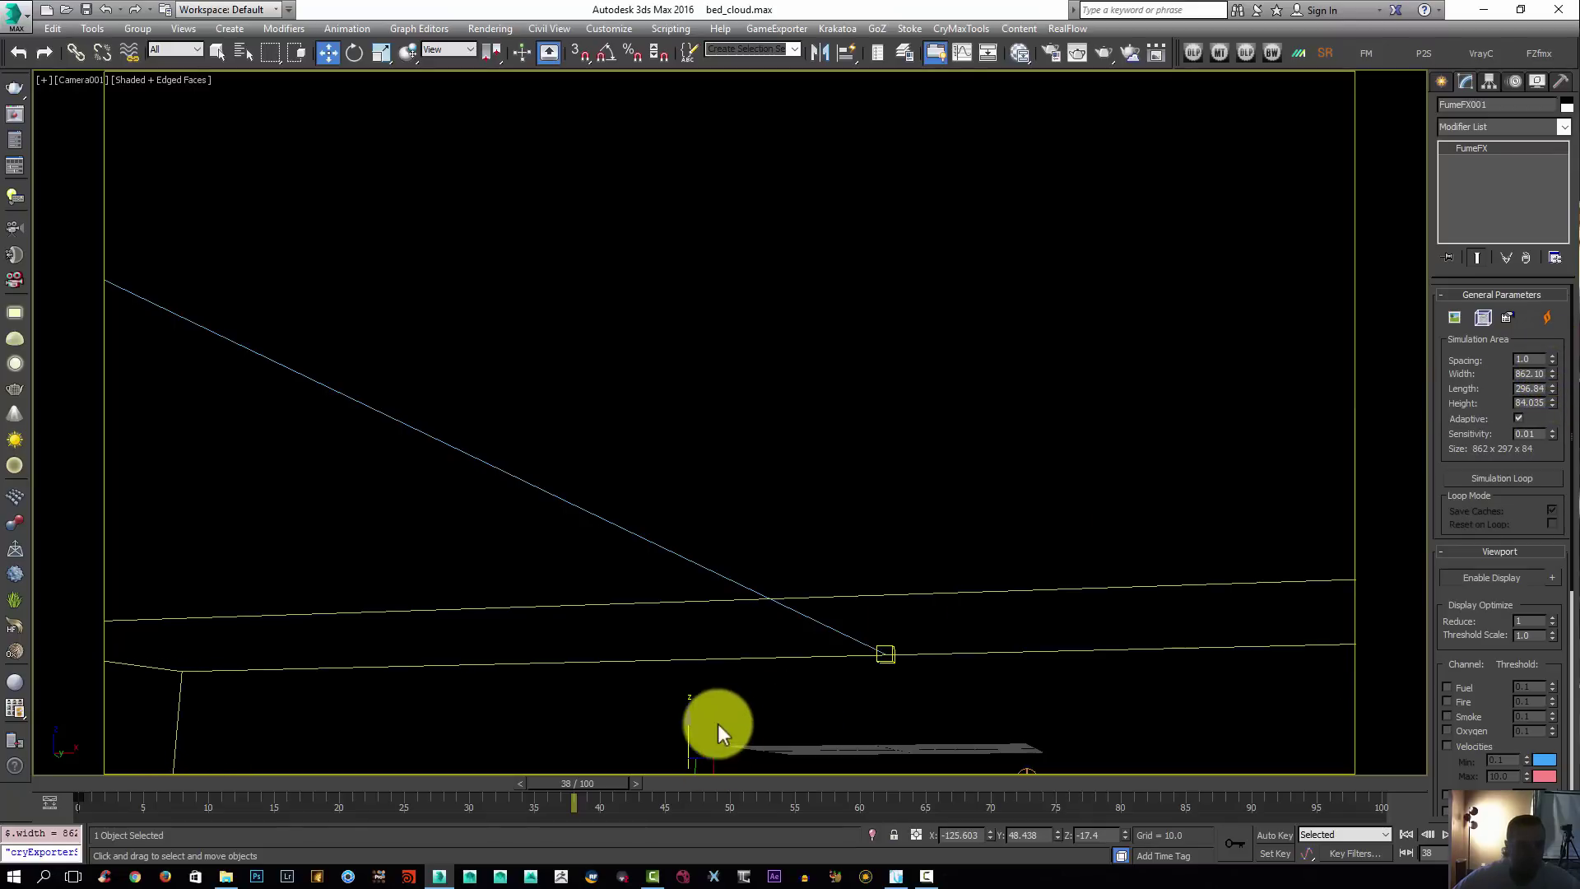
{"action": "left_click_drag", "start_coordinate": [694, 709], "coordinate": [653, 748]}
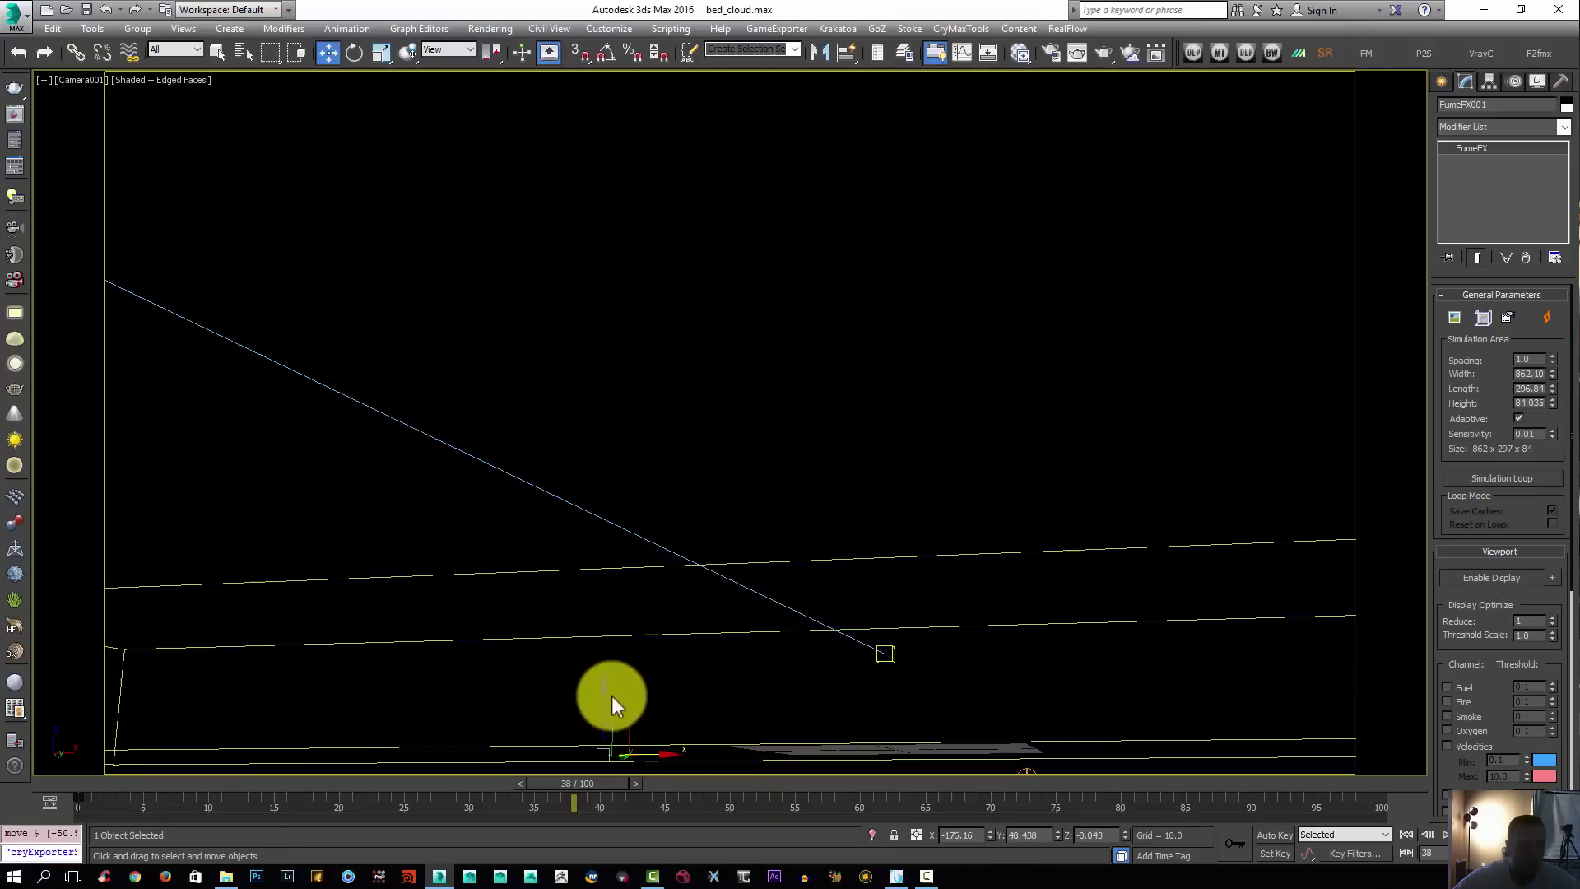
{"action": "left_click_drag", "start_coordinate": [604, 693], "coordinate": [594, 719]}
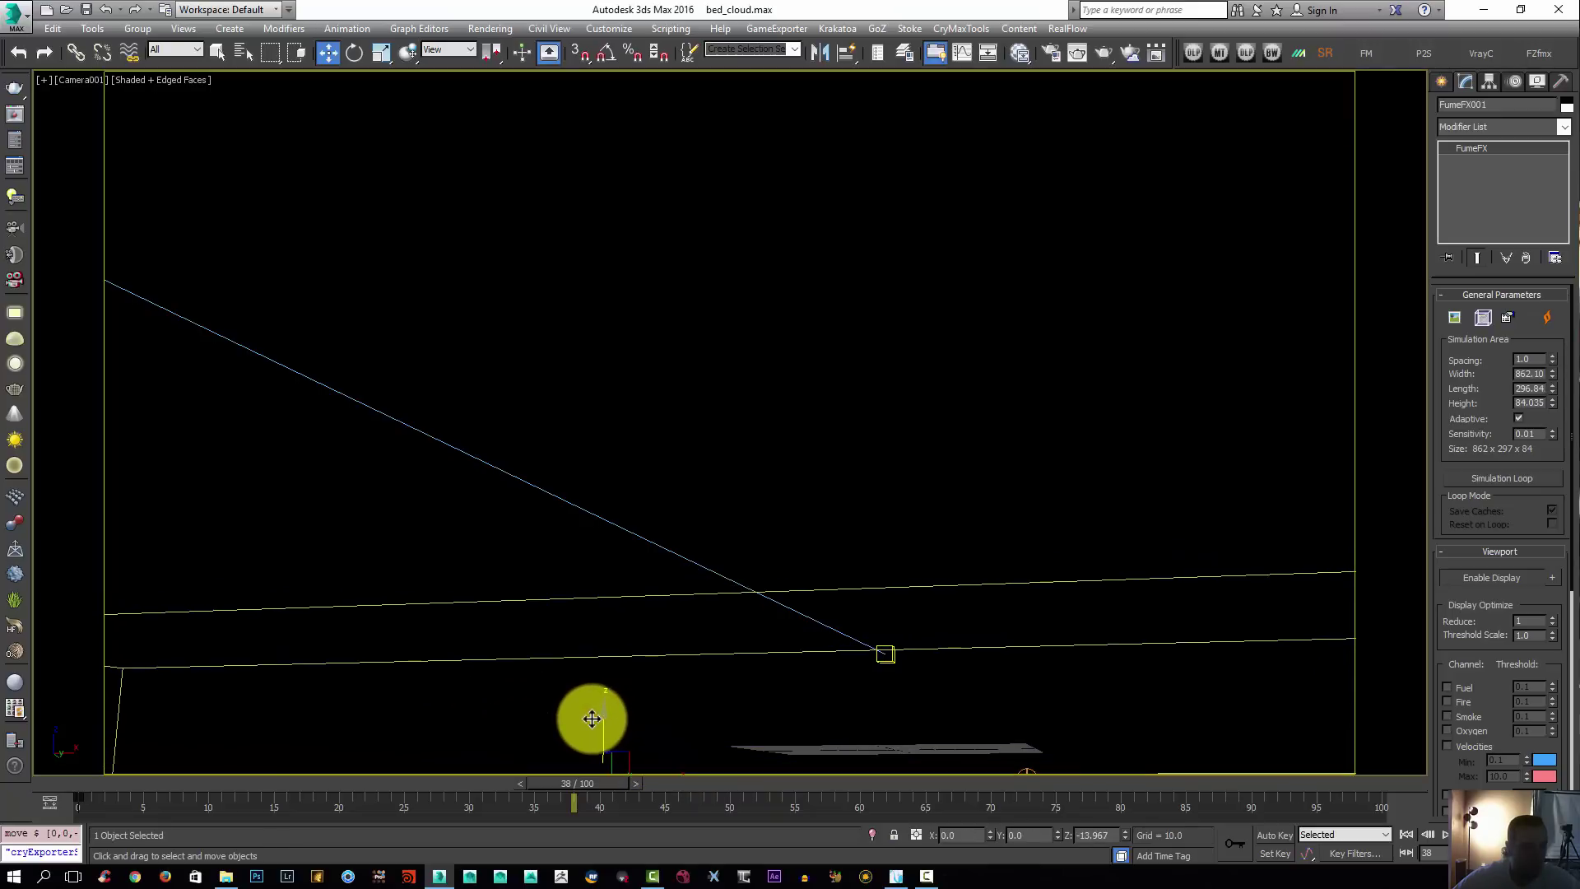
{"action": "left_click", "coordinate": [1155, 419]}
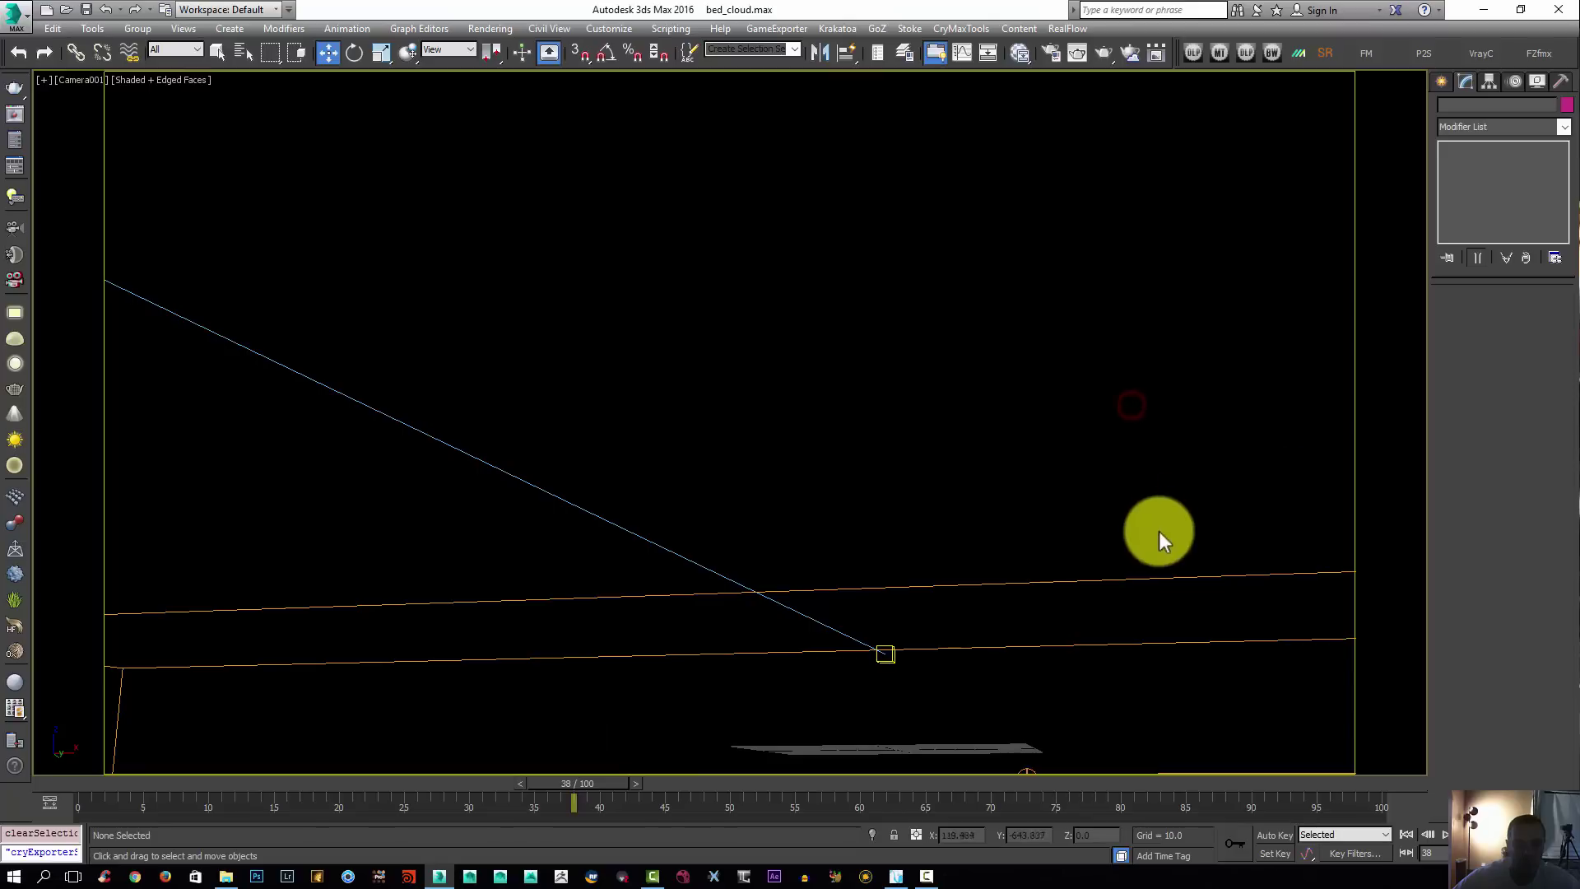
{"action": "left_click_drag", "start_coordinate": [1095, 609], "coordinate": [1097, 607]}
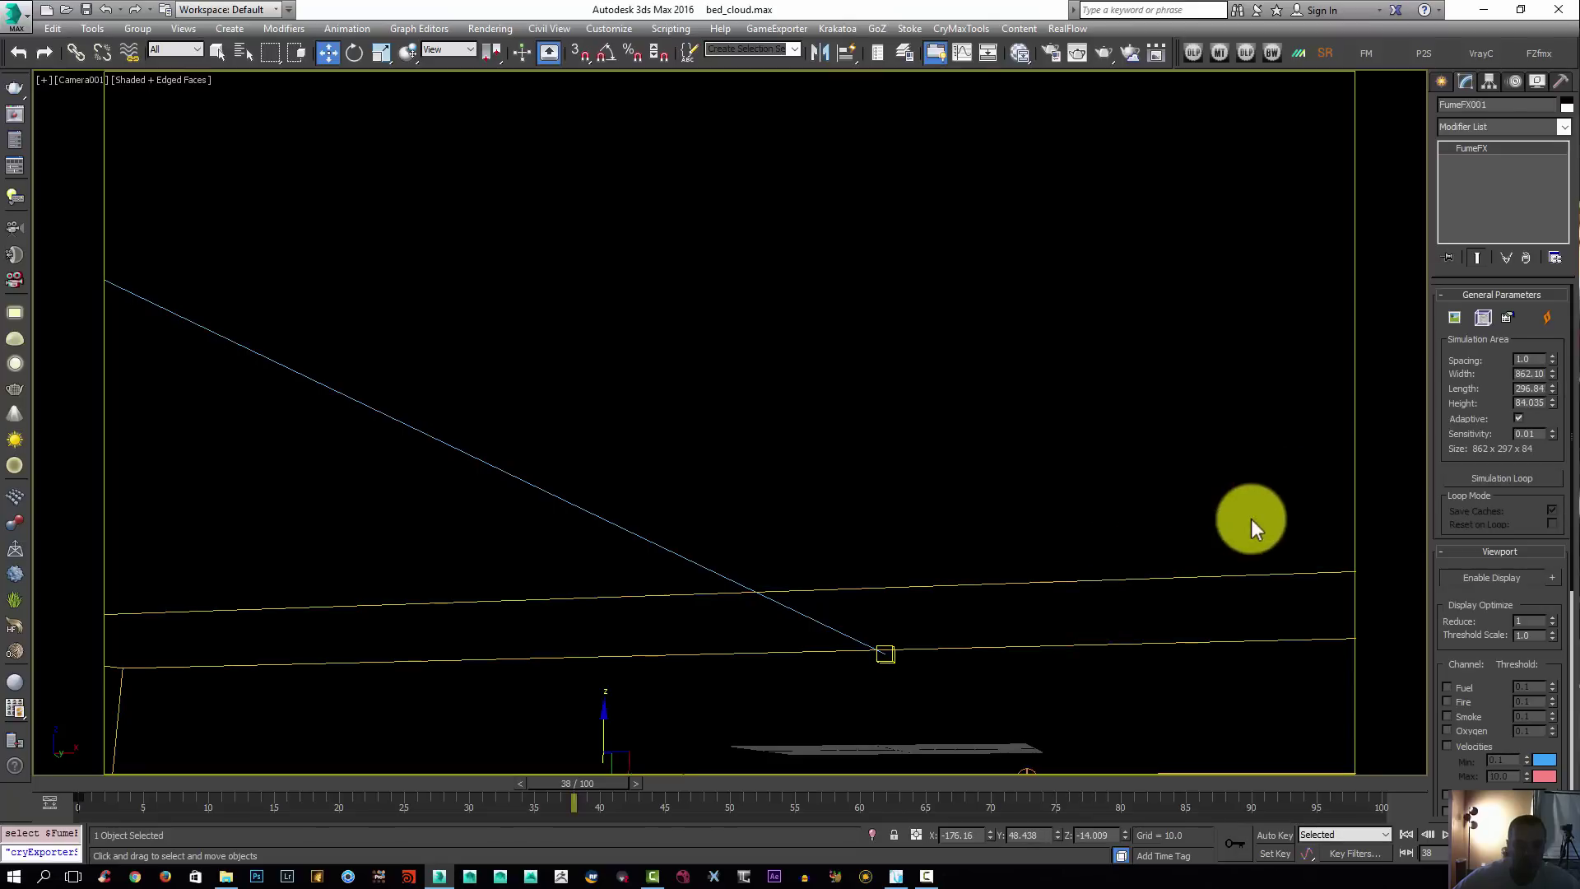
Add a Simple Source to FumeFX001's sources list in the FumeFX settings window
{"action": "left_click", "coordinate": [1484, 317]}
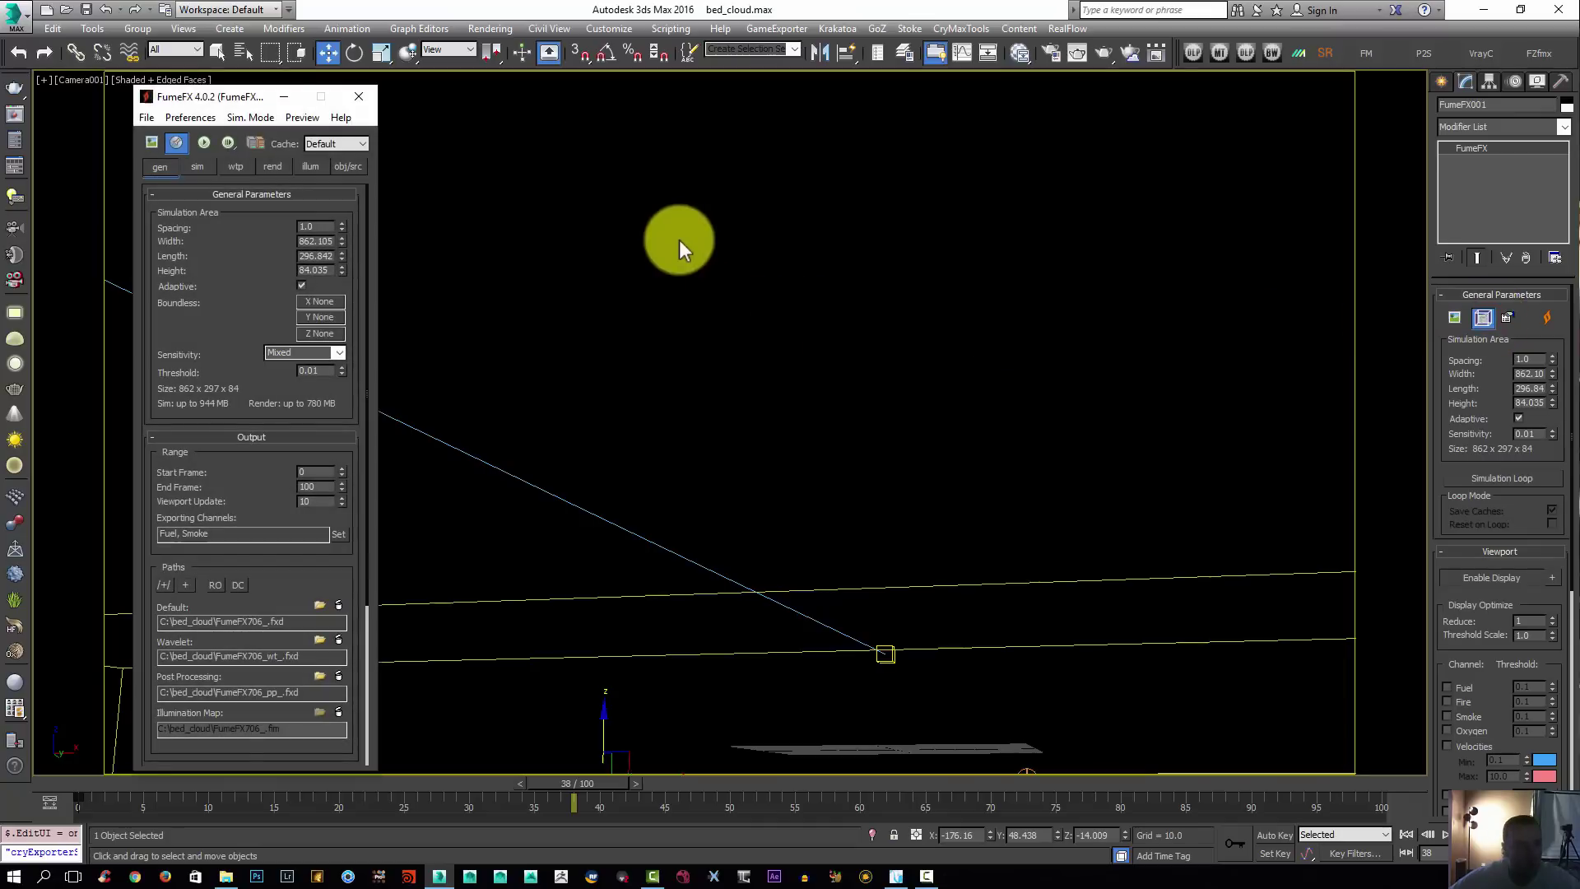
{"action": "left_click", "coordinate": [346, 168]}
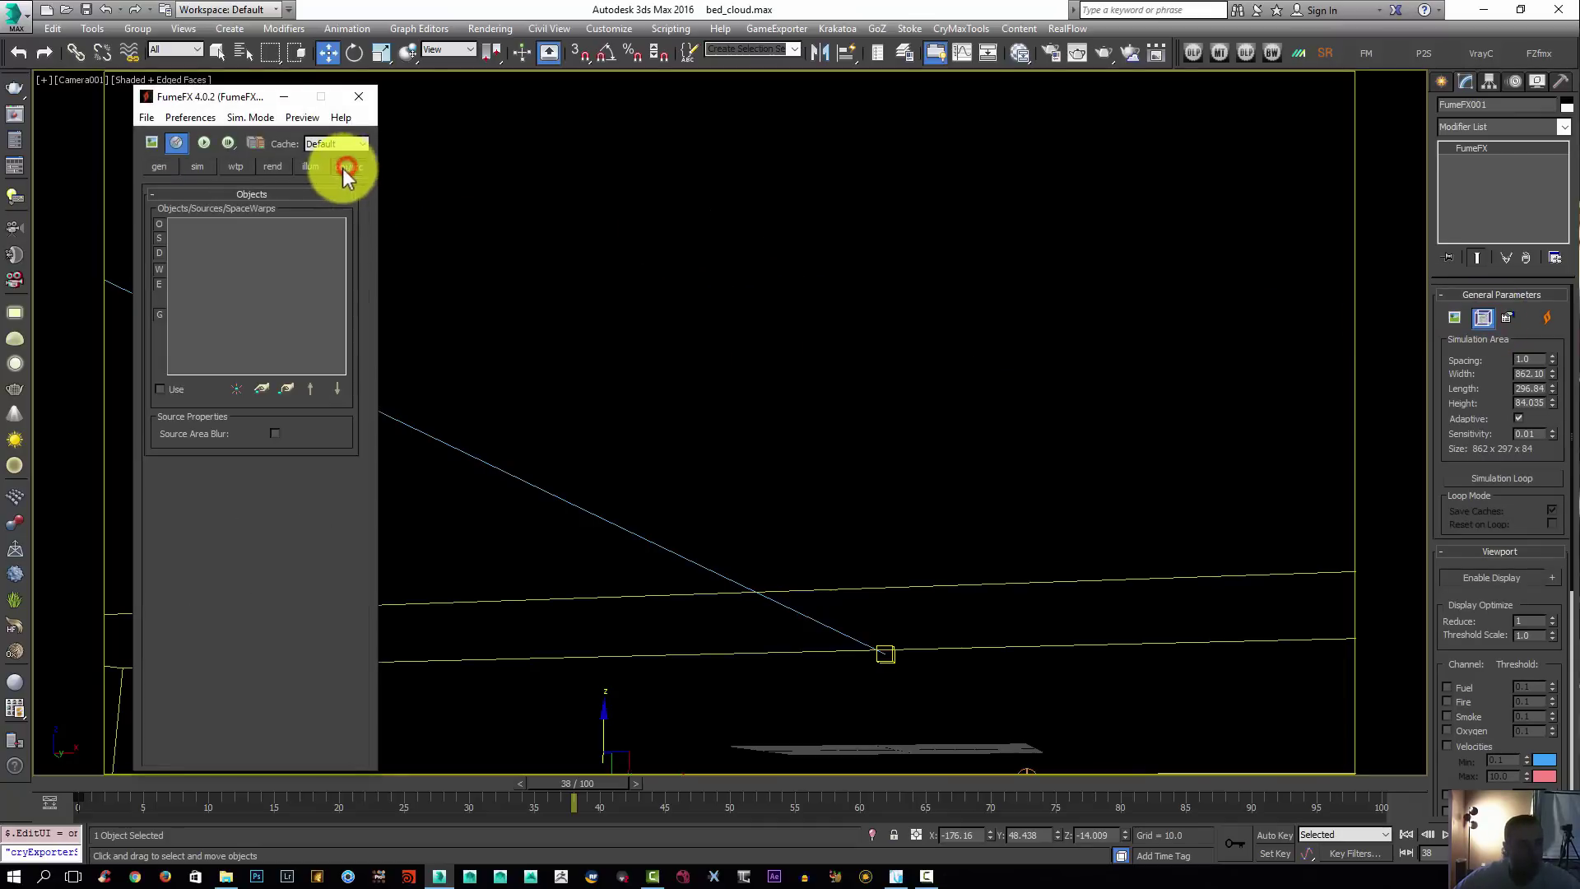
{"action": "left_click", "coordinate": [235, 388]}
{"action": "left_click", "coordinate": [295, 397]}
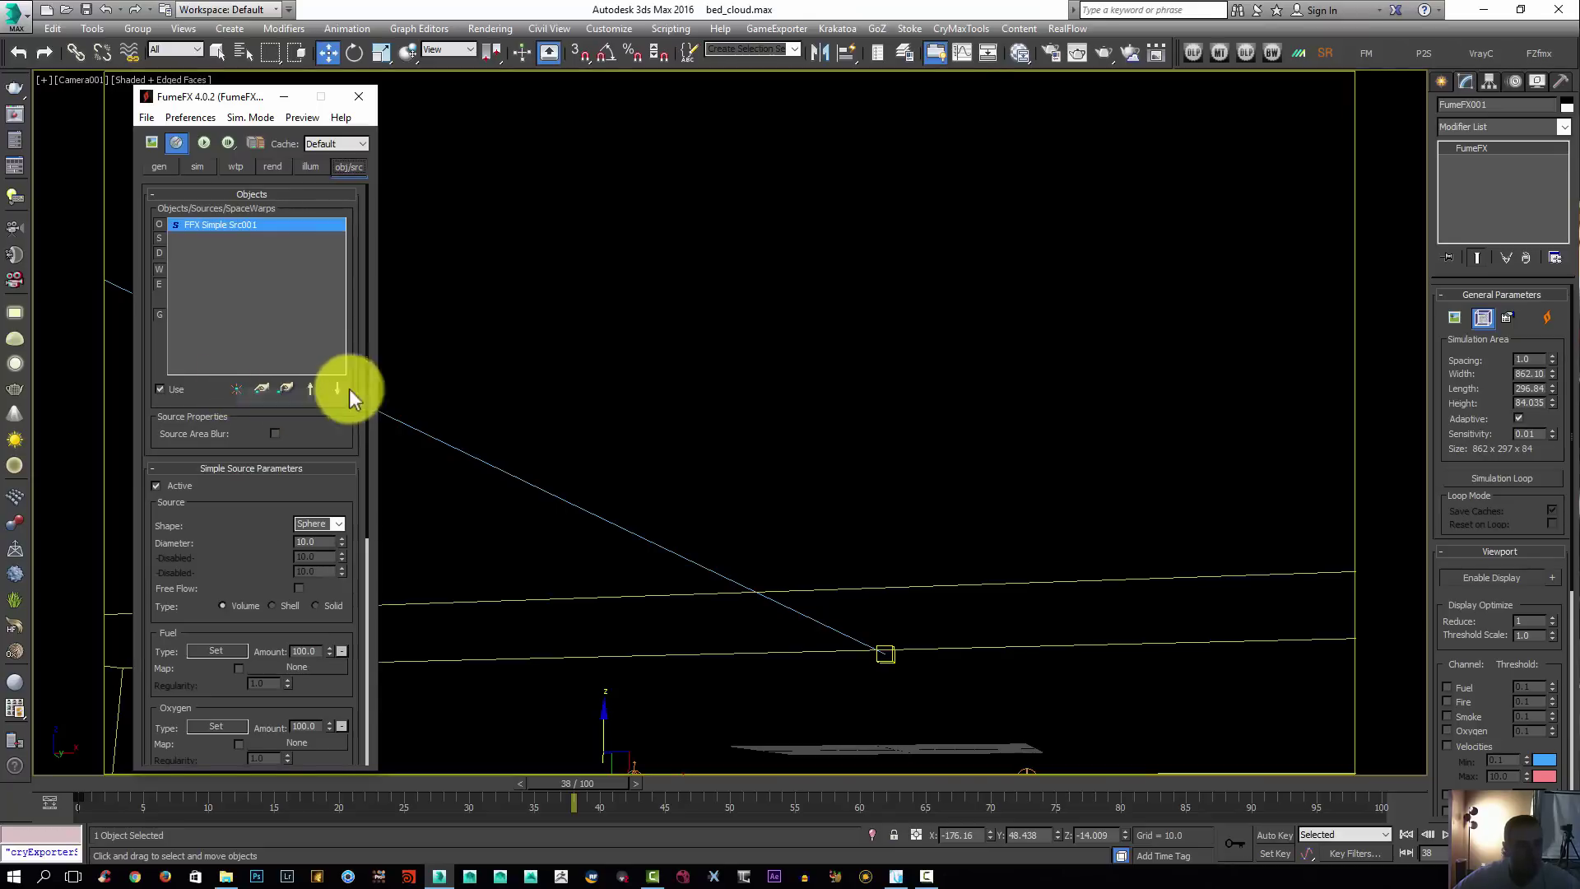
In the Top view, select FFX Simple Src001 and change its shape from Sphere to Box
{"action": "key", "text": "p"}
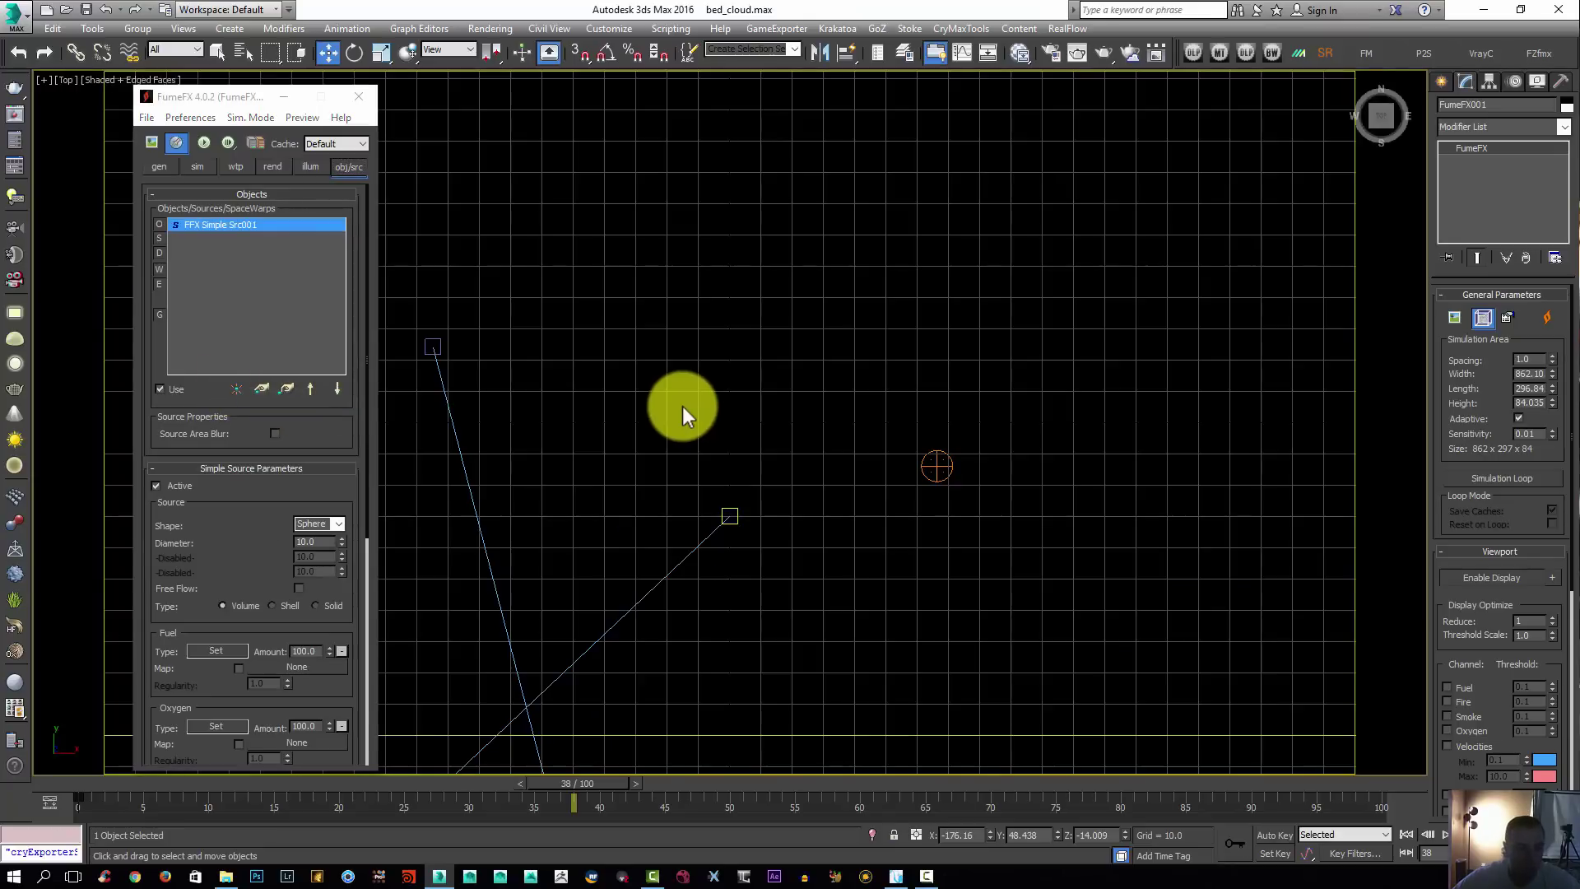
{"action": "key", "text": "t"}
{"action": "middle_click_drag", "start_coordinate": [723, 370], "coordinate": [1092, 364]}
{"action": "scroll", "coordinate": [1135, 313], "scroll_direction": "up", "scroll_amount": 4}
{"action": "left_click", "coordinate": [889, 420]}
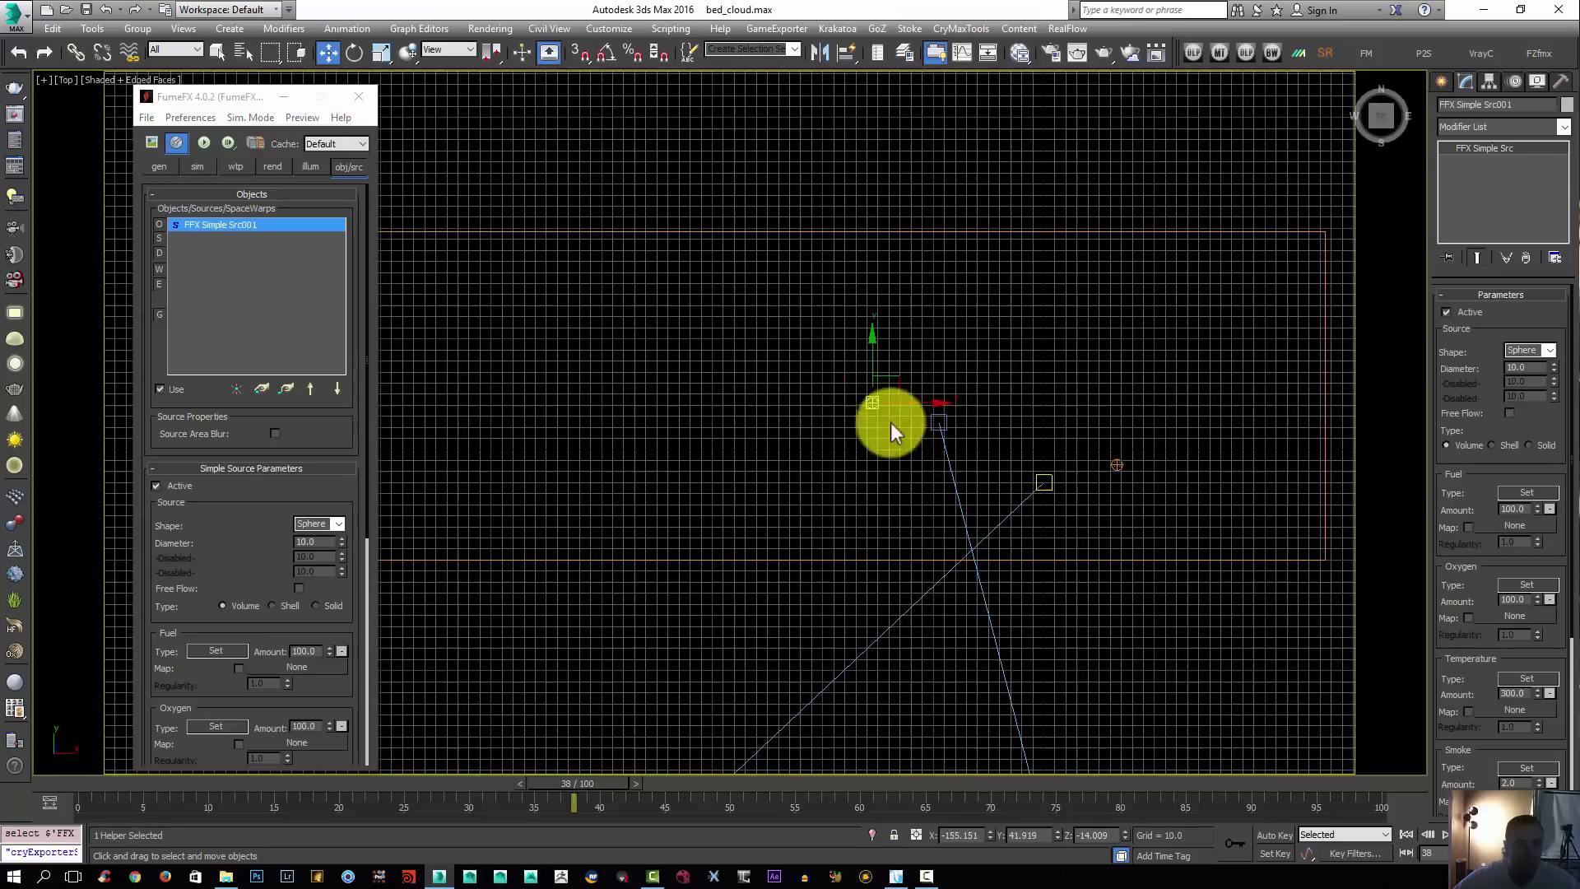
{"action": "scroll", "coordinate": [802, 398], "scroll_direction": "down", "scroll_amount": 2}
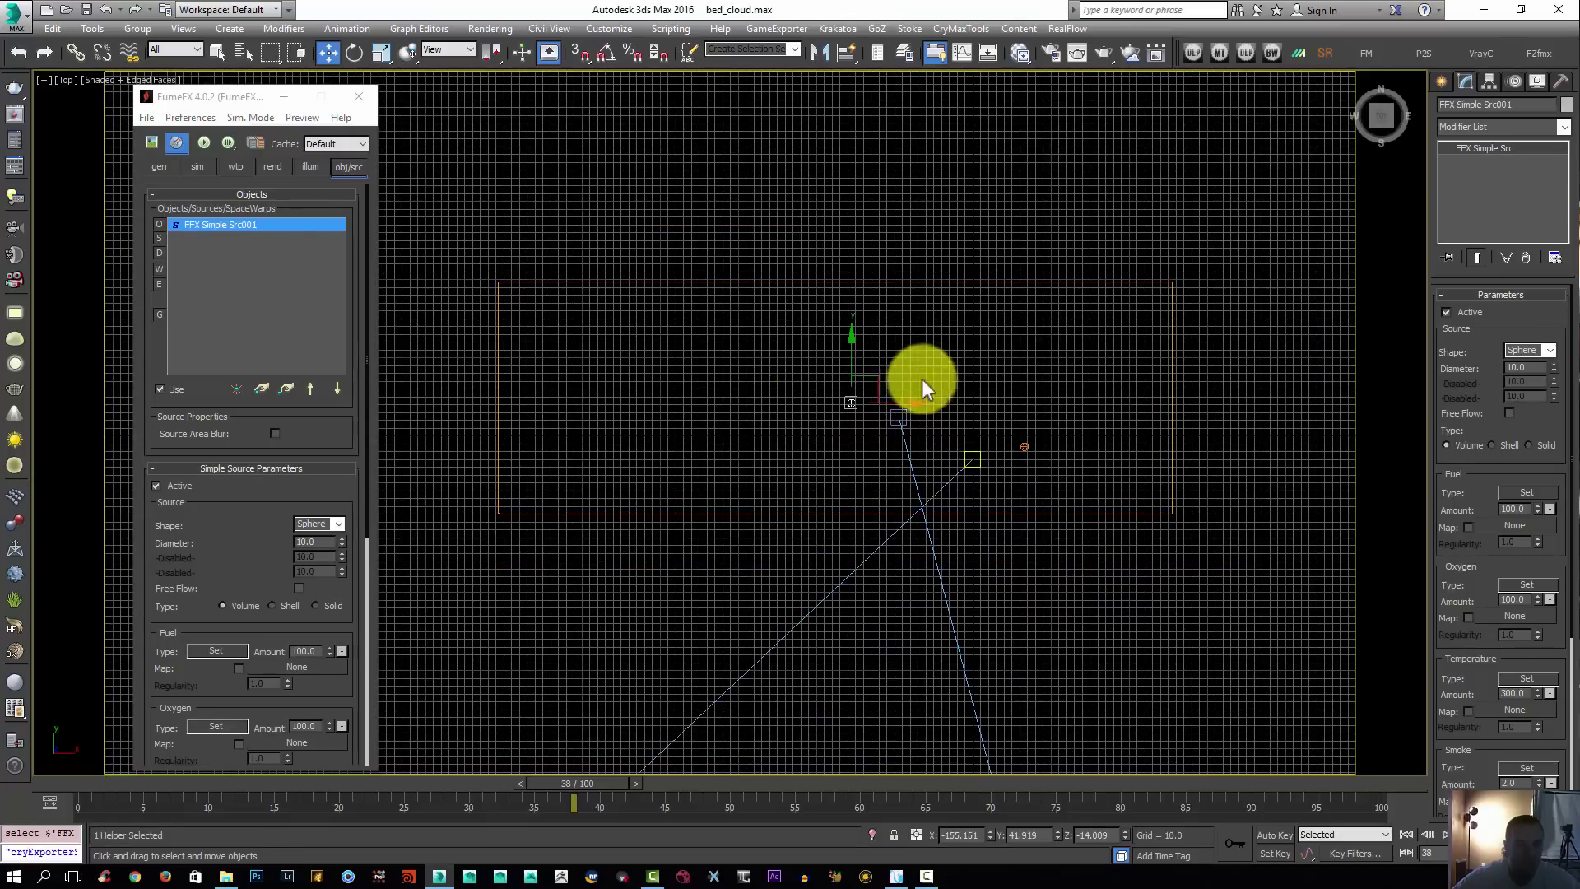
{"action": "left_click", "coordinate": [336, 523]}
{"action": "left_click", "coordinate": [324, 540]}
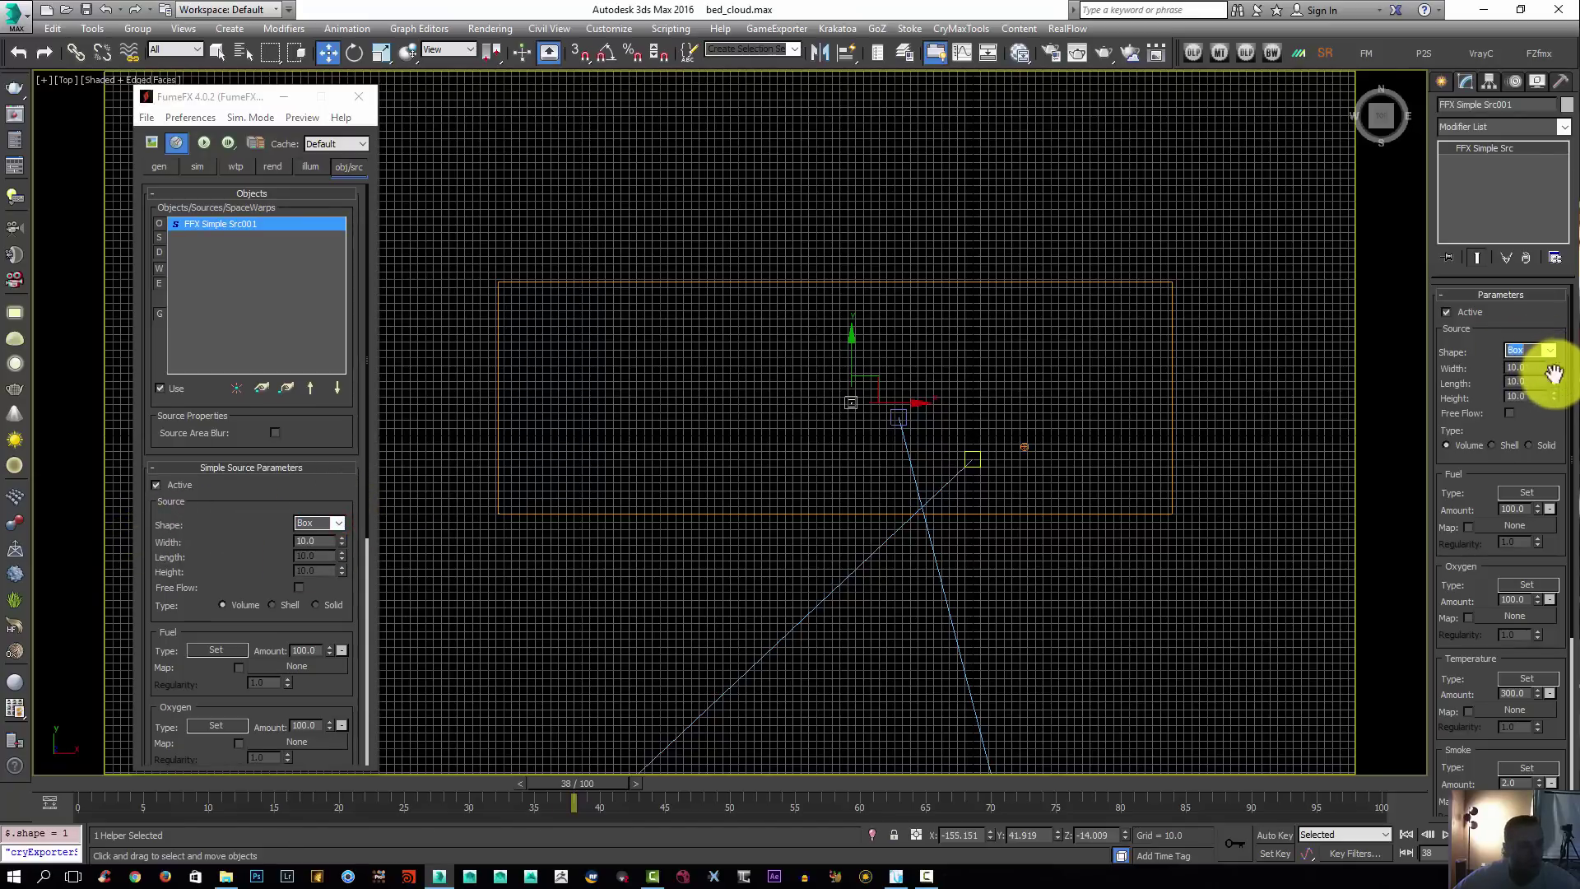
Resize the source box to about 810.8 wide by 61.676 long, with the viewport grid hidden
{"action": "left_click_drag", "start_coordinate": [1552, 378], "coordinate": [1555, 663]}
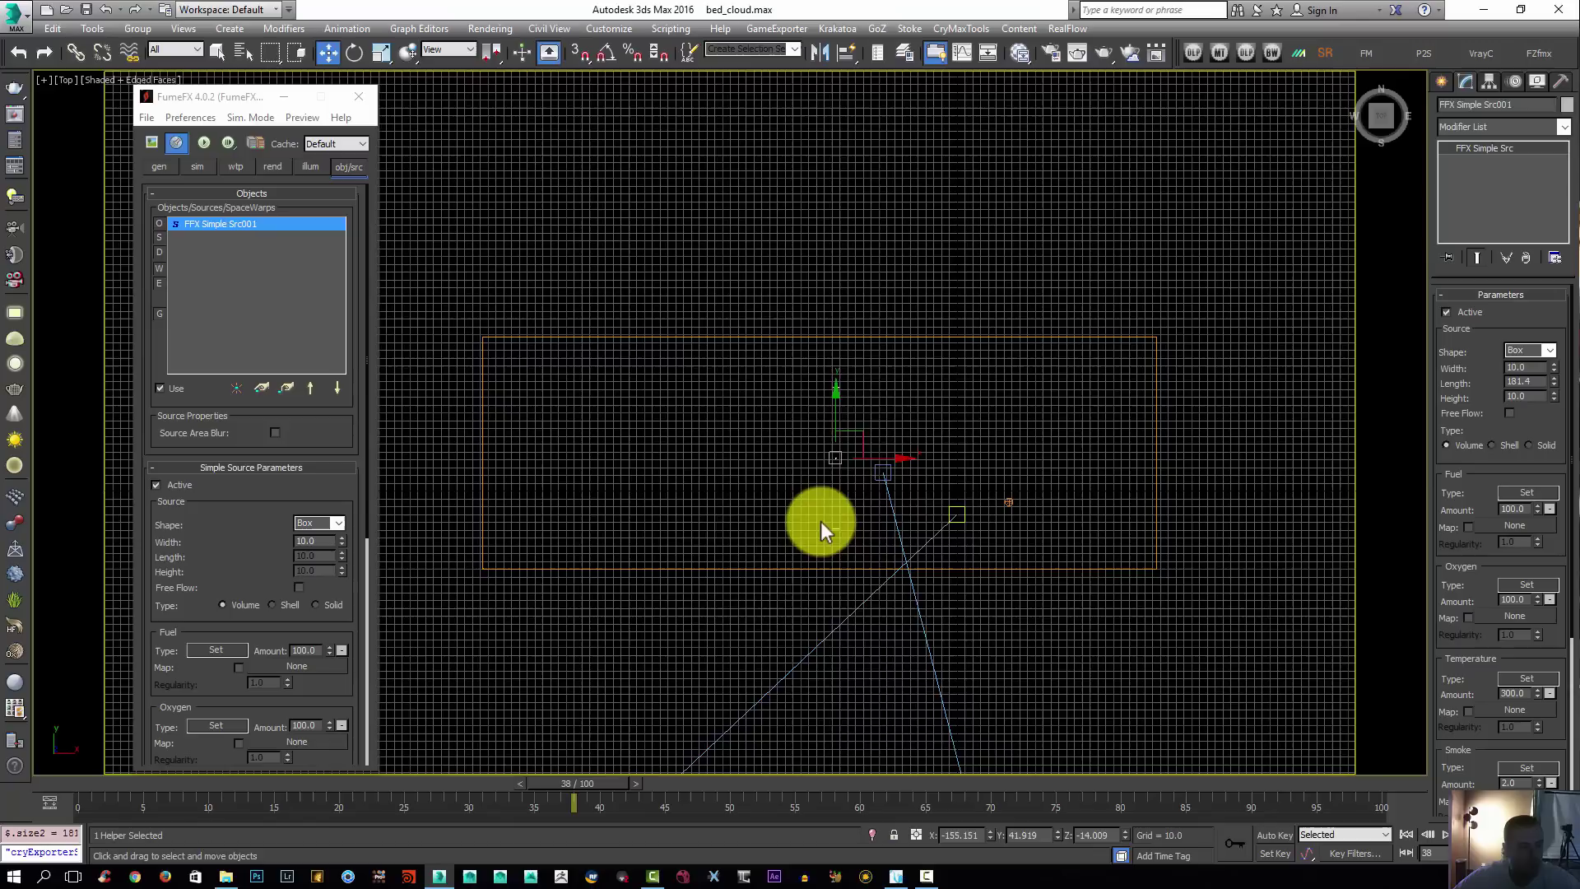
{"action": "right_click", "coordinate": [821, 521]}
{"action": "key", "text": "Escape"}
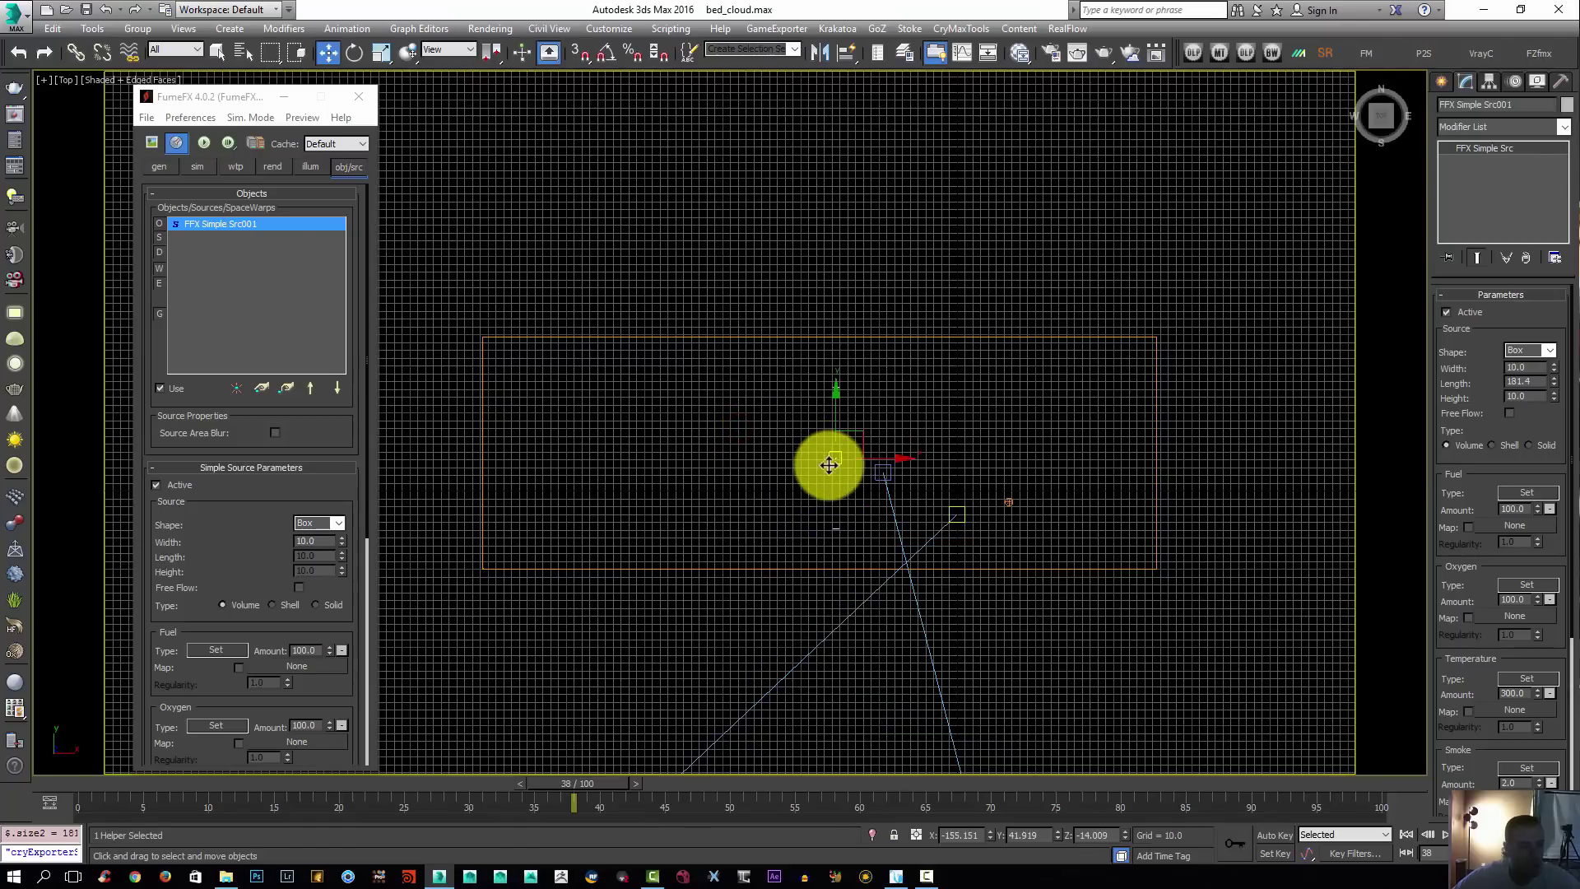
{"action": "key", "text": "g"}
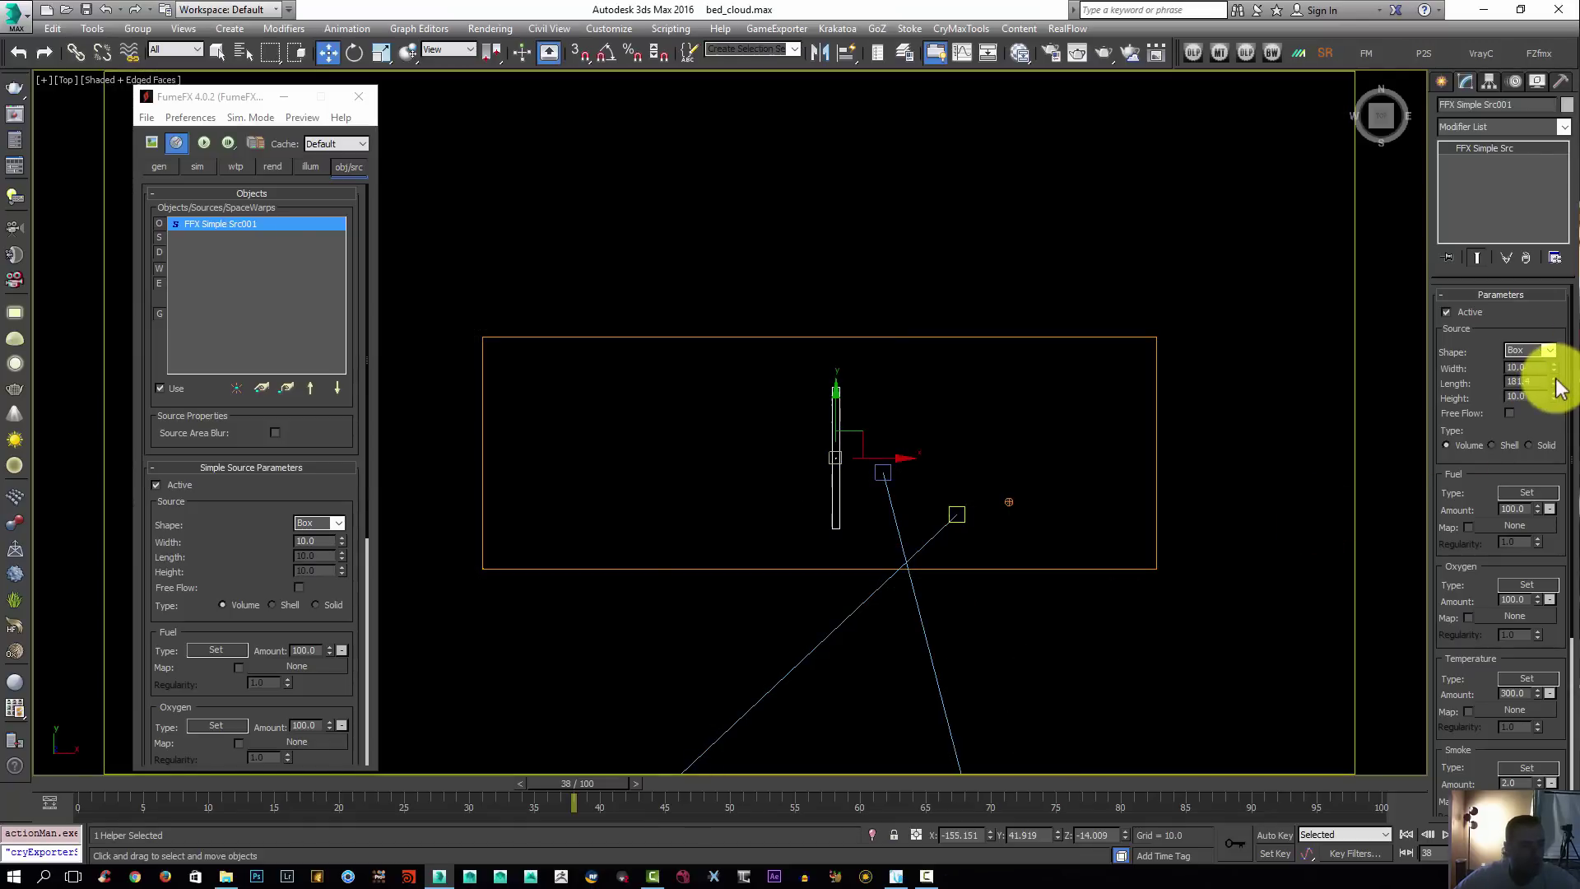
{"action": "left_click_drag", "start_coordinate": [1555, 380], "coordinate": [1558, 426]}
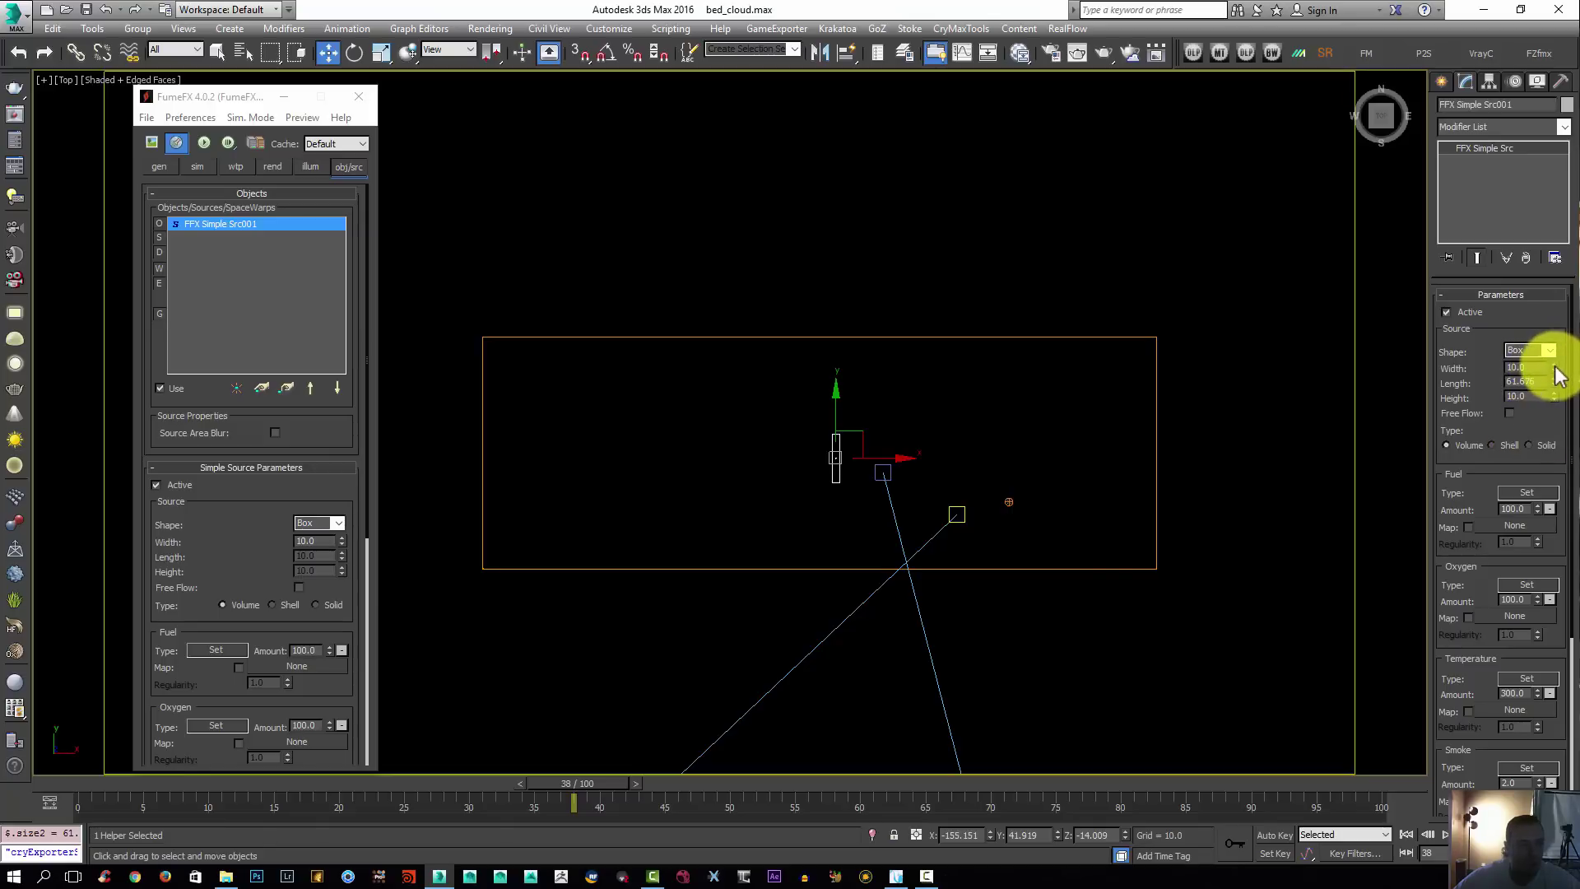
{"action": "left_click_drag", "start_coordinate": [1556, 360], "coordinate": [1481, 325]}
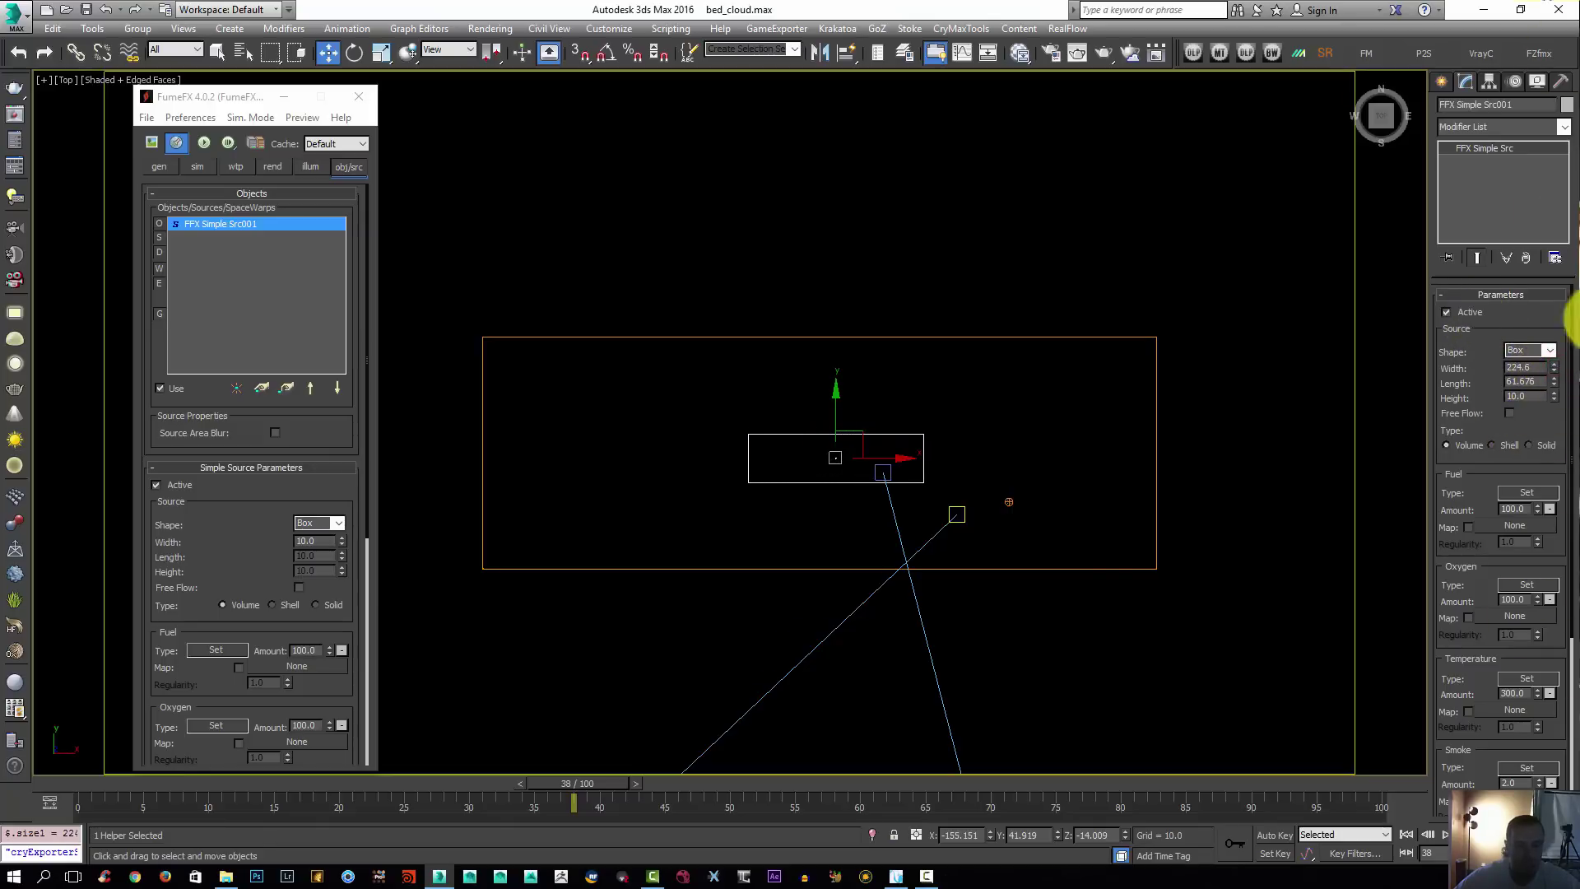
{"action": "left_click_drag", "start_coordinate": [1549, 366], "coordinate": [1541, 107]}
Switch to the Left view and nudge the source box into rough position
{"action": "left_click_drag", "start_coordinate": [897, 458], "coordinate": [890, 459]}
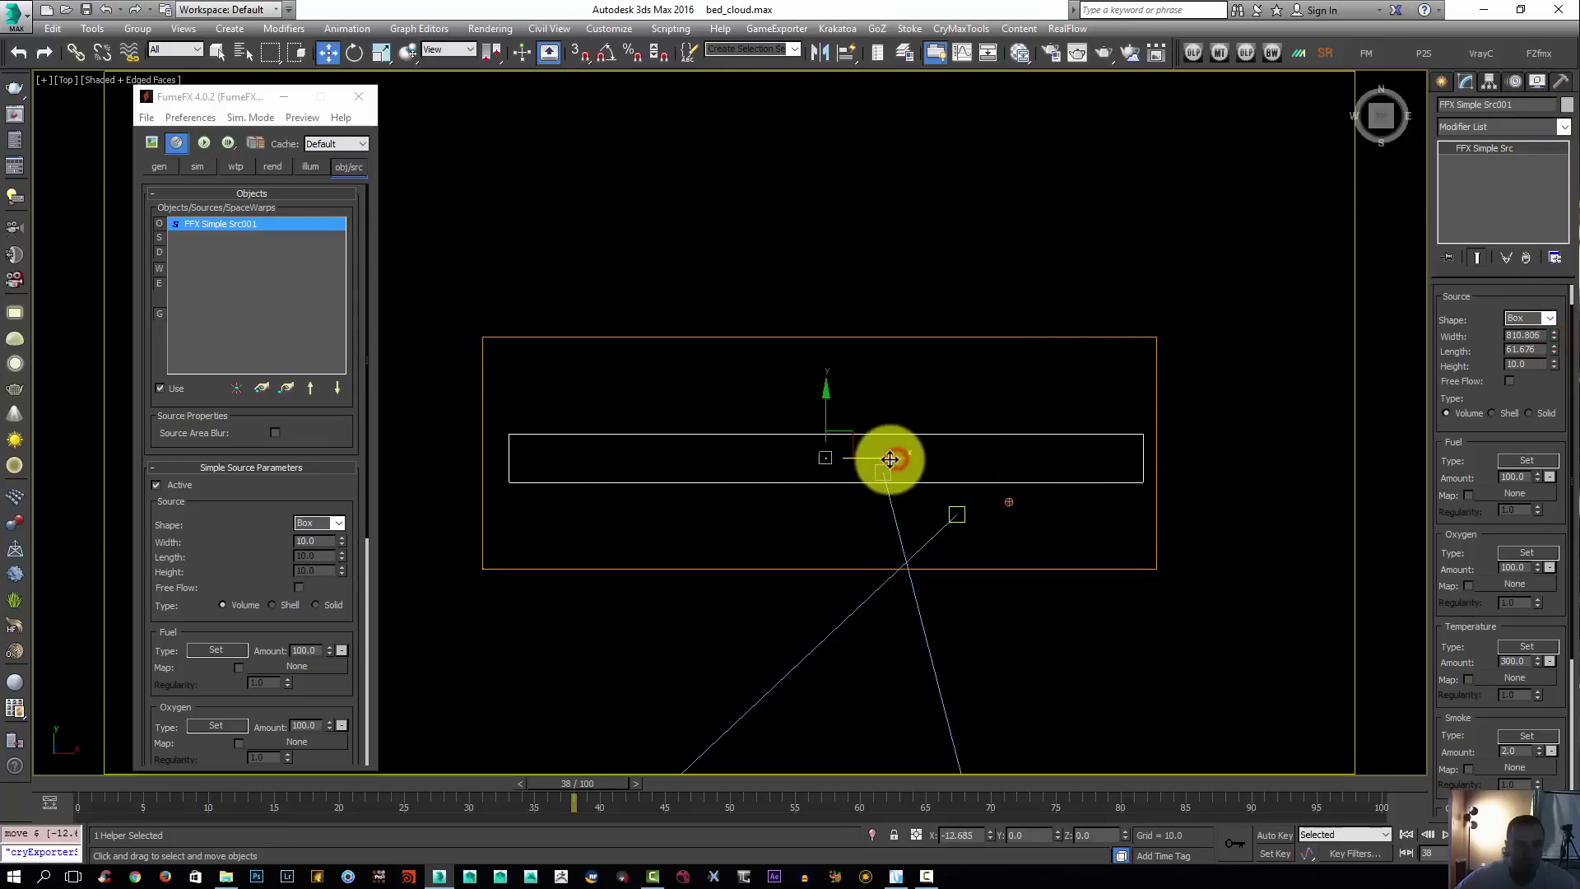
{"action": "key", "text": "f"}
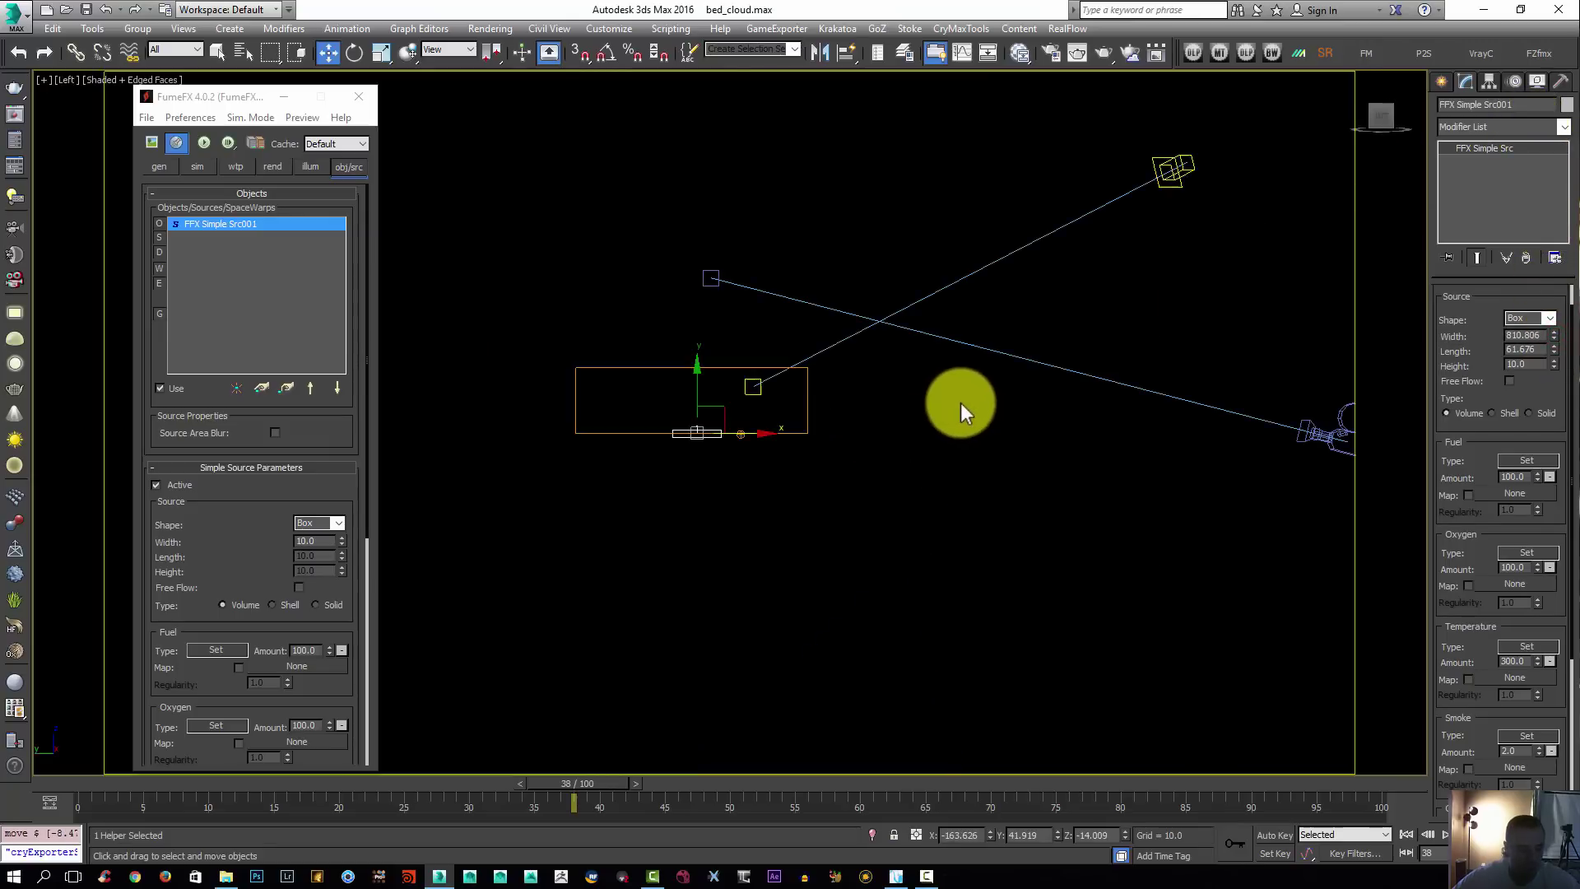
{"action": "key", "text": "l"}
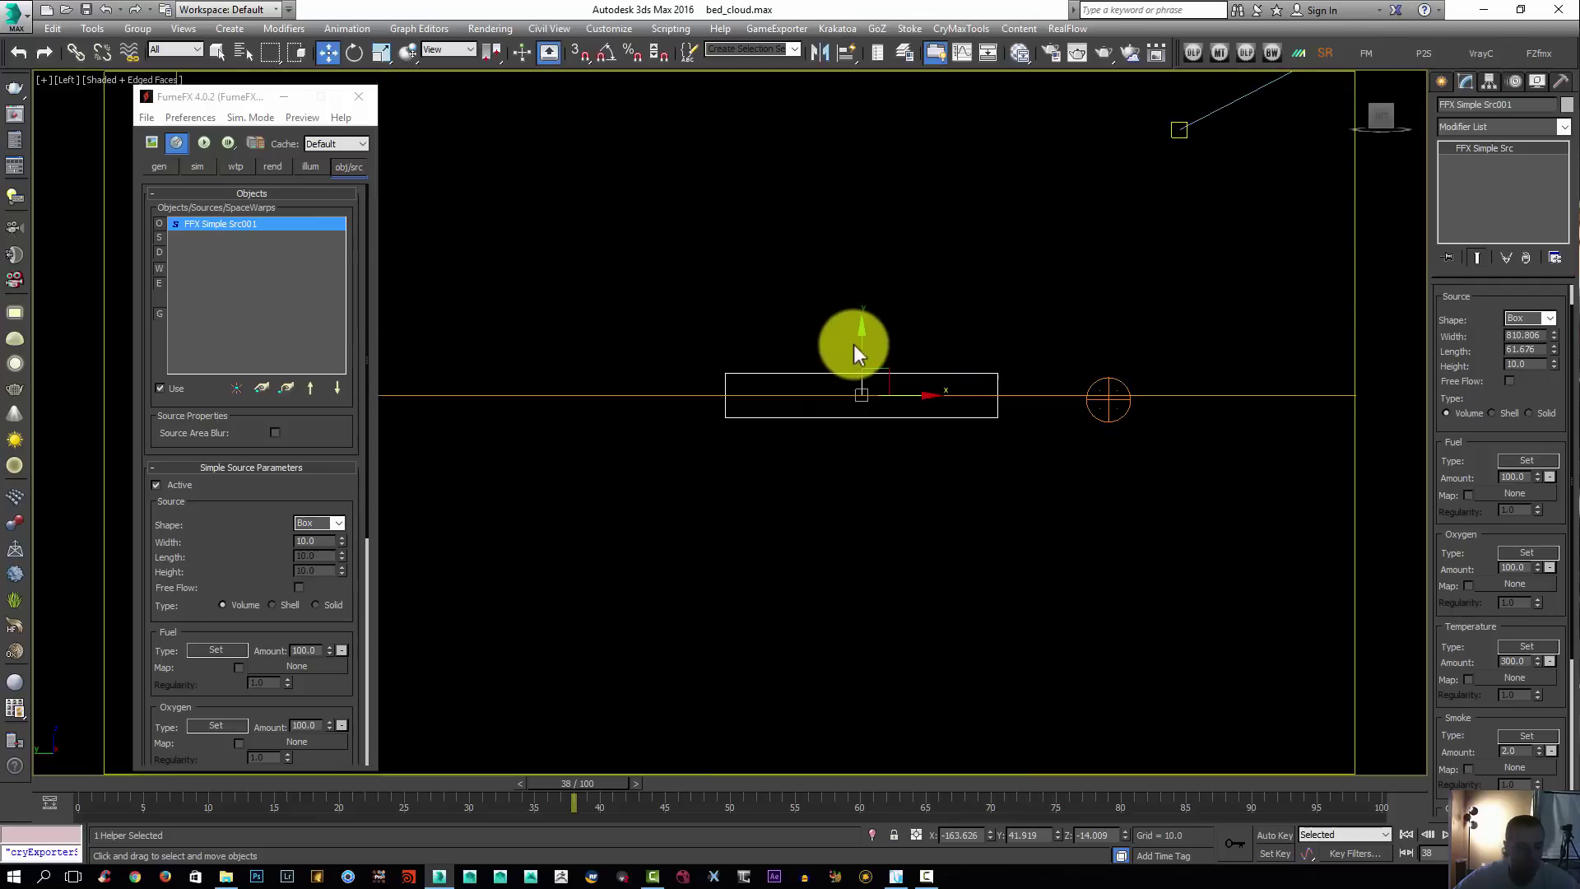
{"action": "left_click_drag", "start_coordinate": [856, 342], "coordinate": [862, 316]}
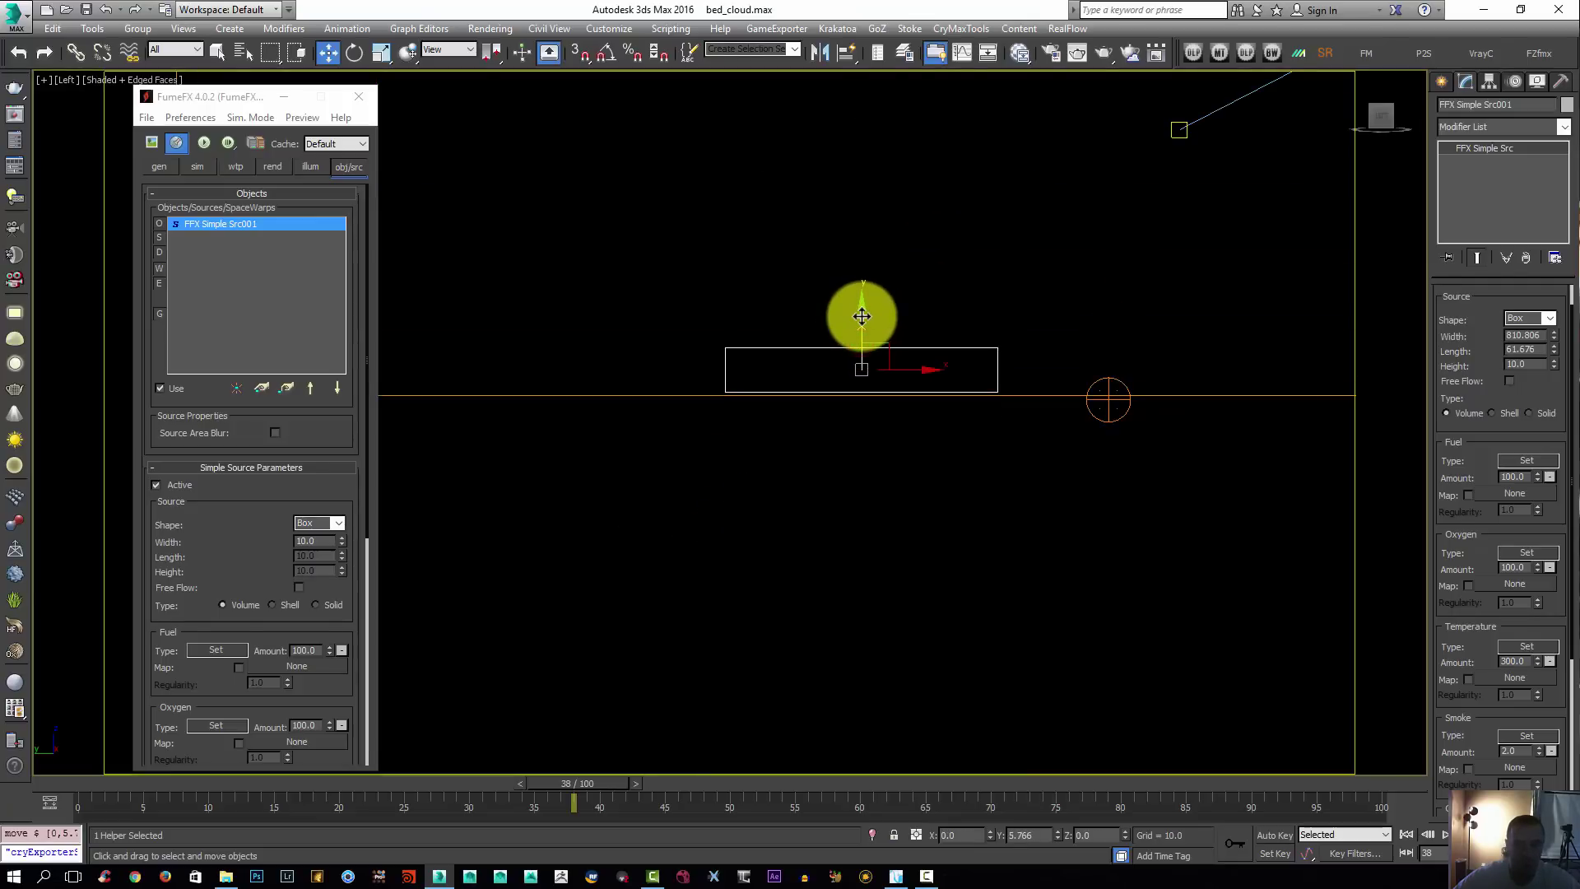
{"action": "scroll", "coordinate": [905, 333], "scroll_direction": "down", "scroll_amount": 5}
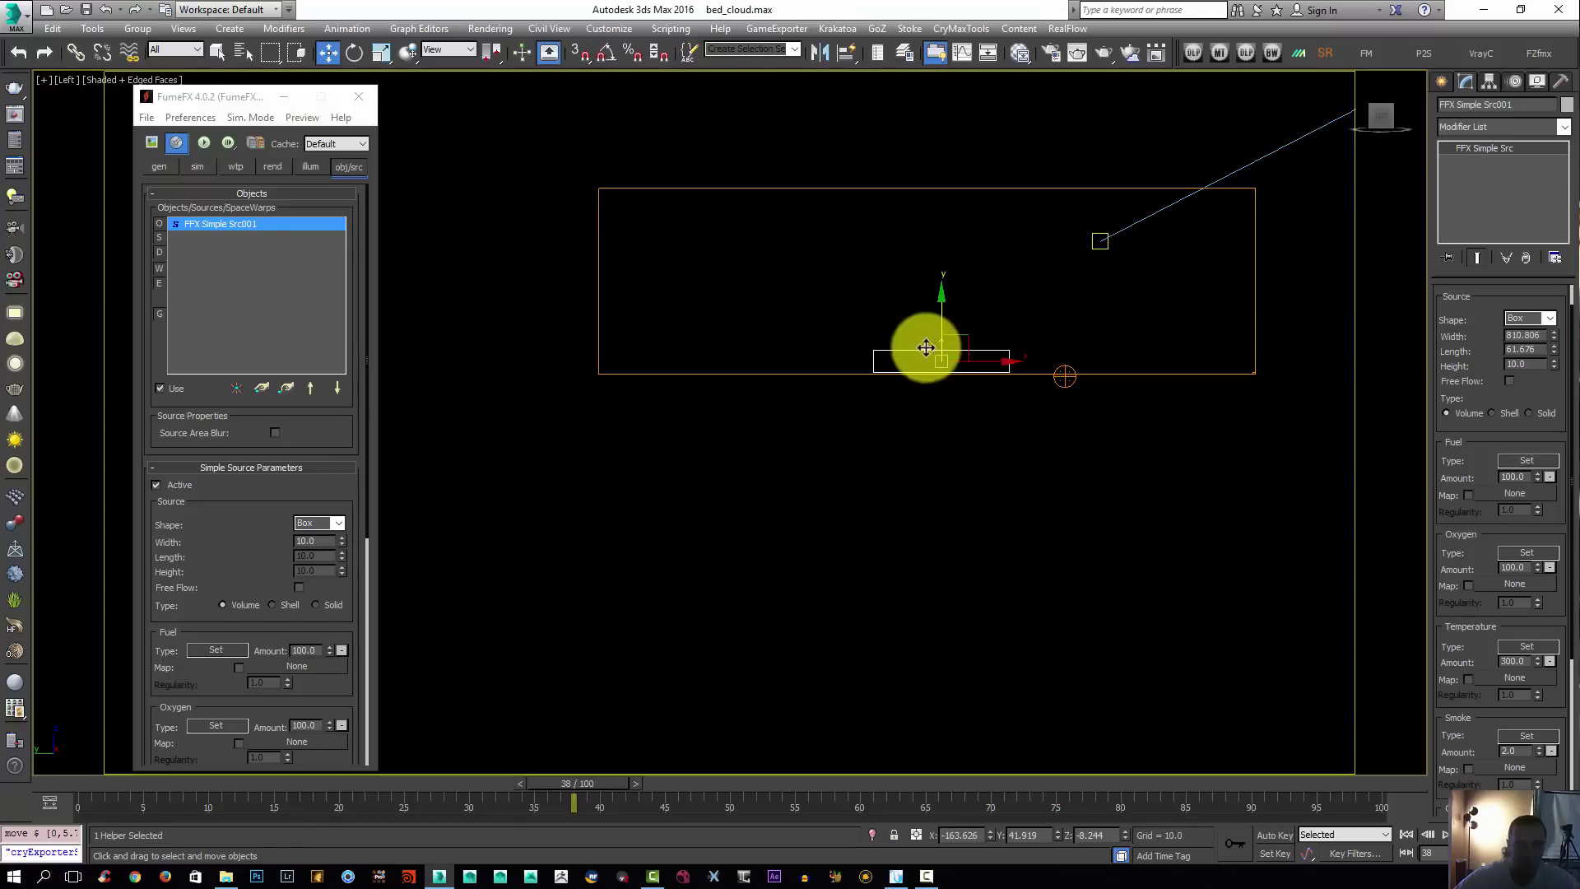
{"action": "scroll", "coordinate": [700, 340], "scroll_direction": "down", "scroll_amount": 5}
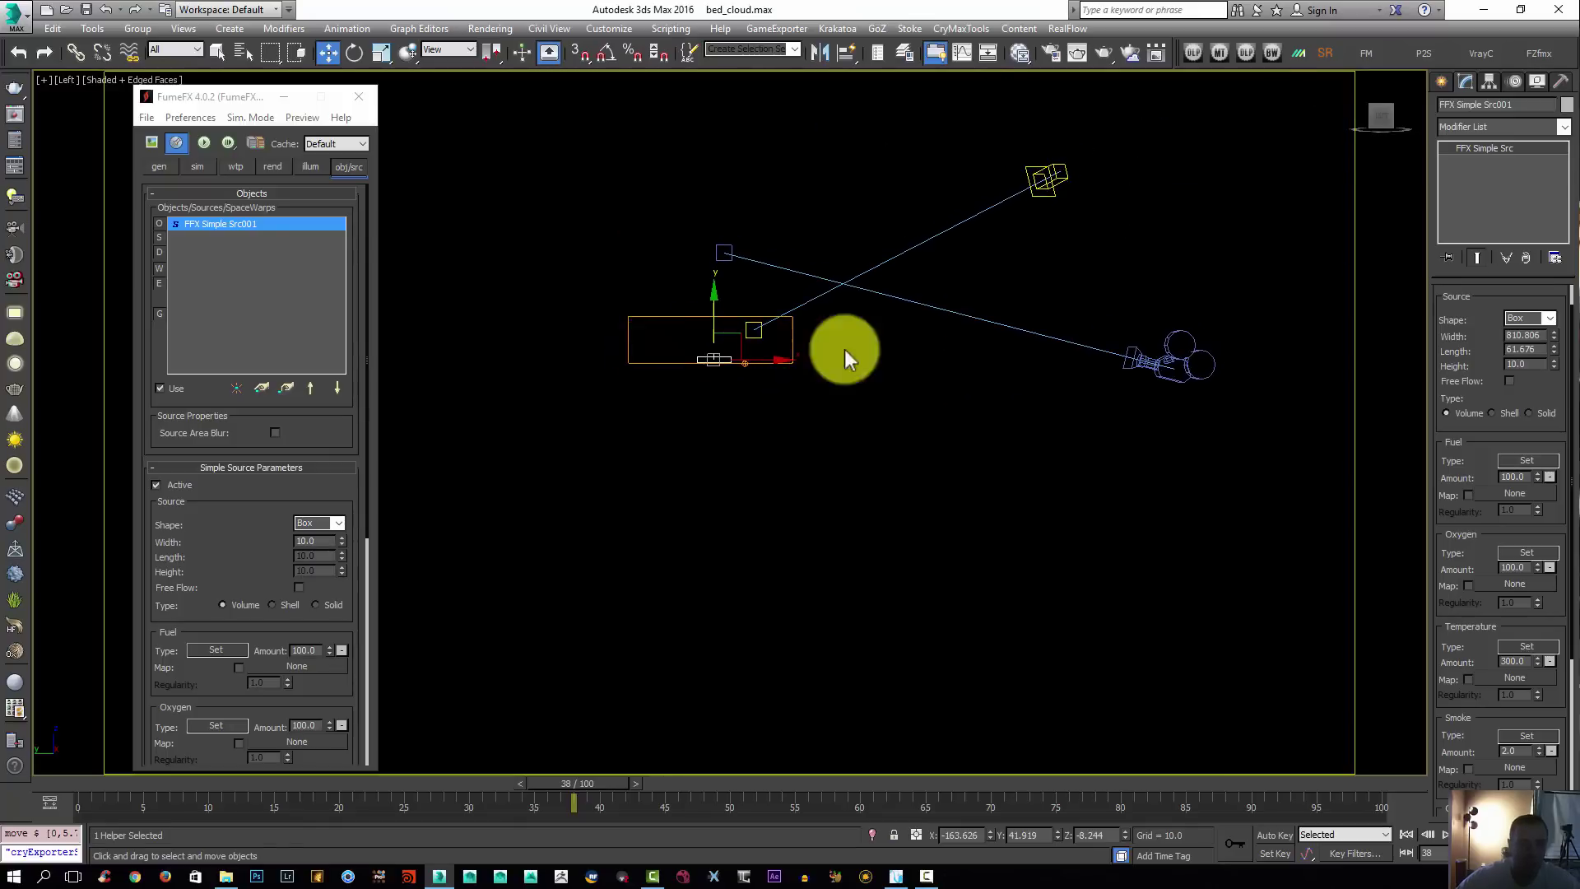
{"action": "scroll", "coordinate": [710, 349], "scroll_direction": "up", "scroll_amount": 3}
Rotate the source box 90° upright with angle snap and set its Length to 20.97
{"action": "key", "text": "e"}
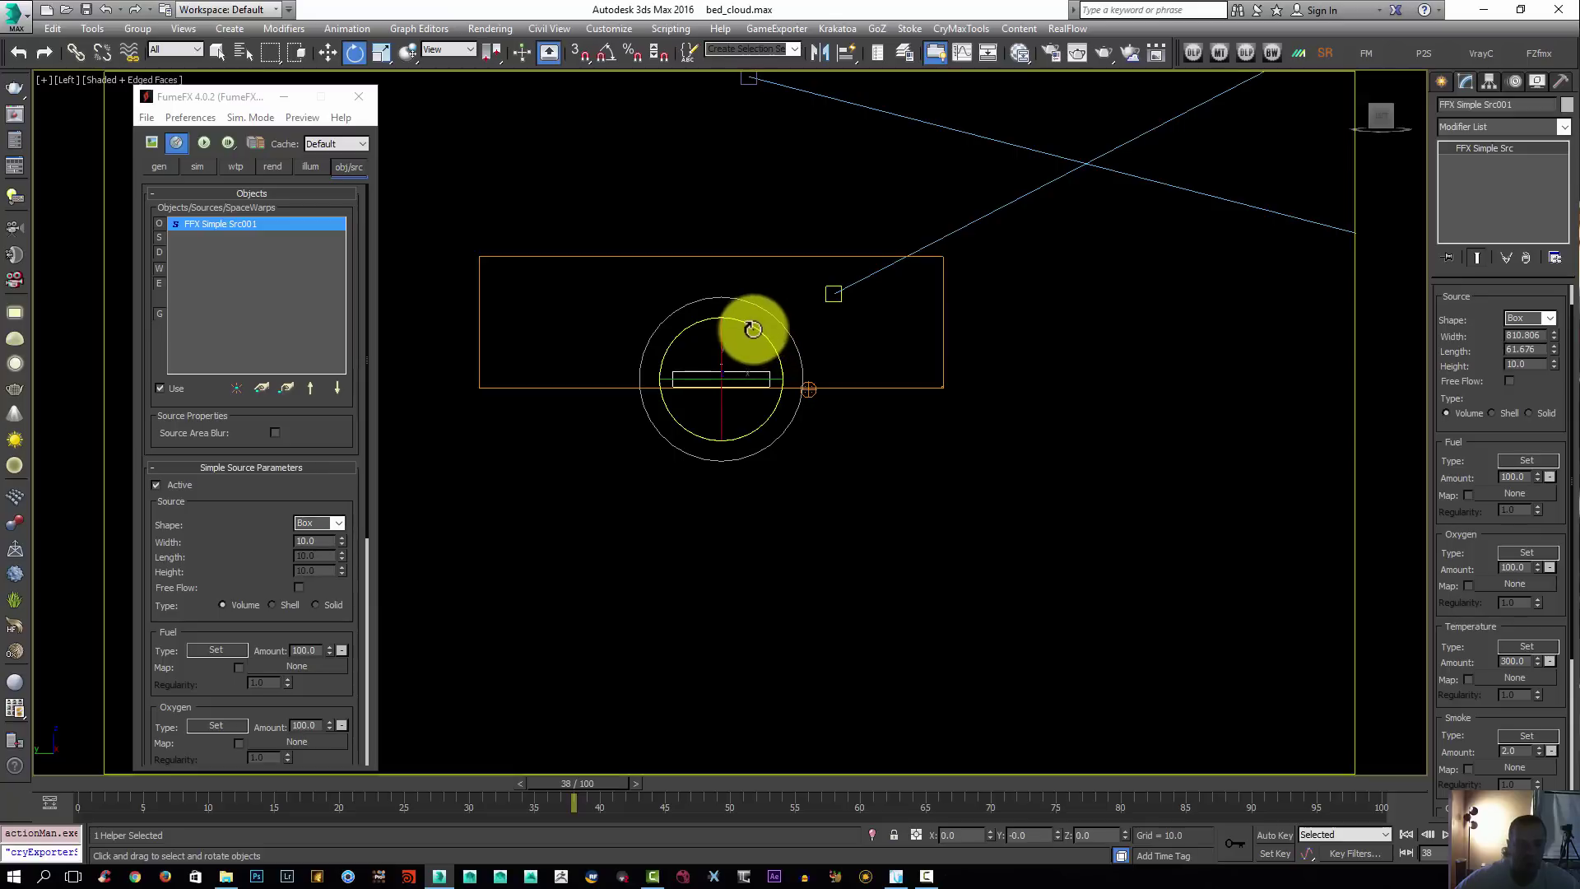
{"action": "key", "text": "a"}
{"action": "mouse_move", "coordinate": [753, 332]}
{"action": "left_mouse_down"}
{"action": "mouse_move", "coordinate": [782, 417]}
{"action": "mouse_move", "coordinate": [759, 352]}
{"action": "left_mouse_up"}
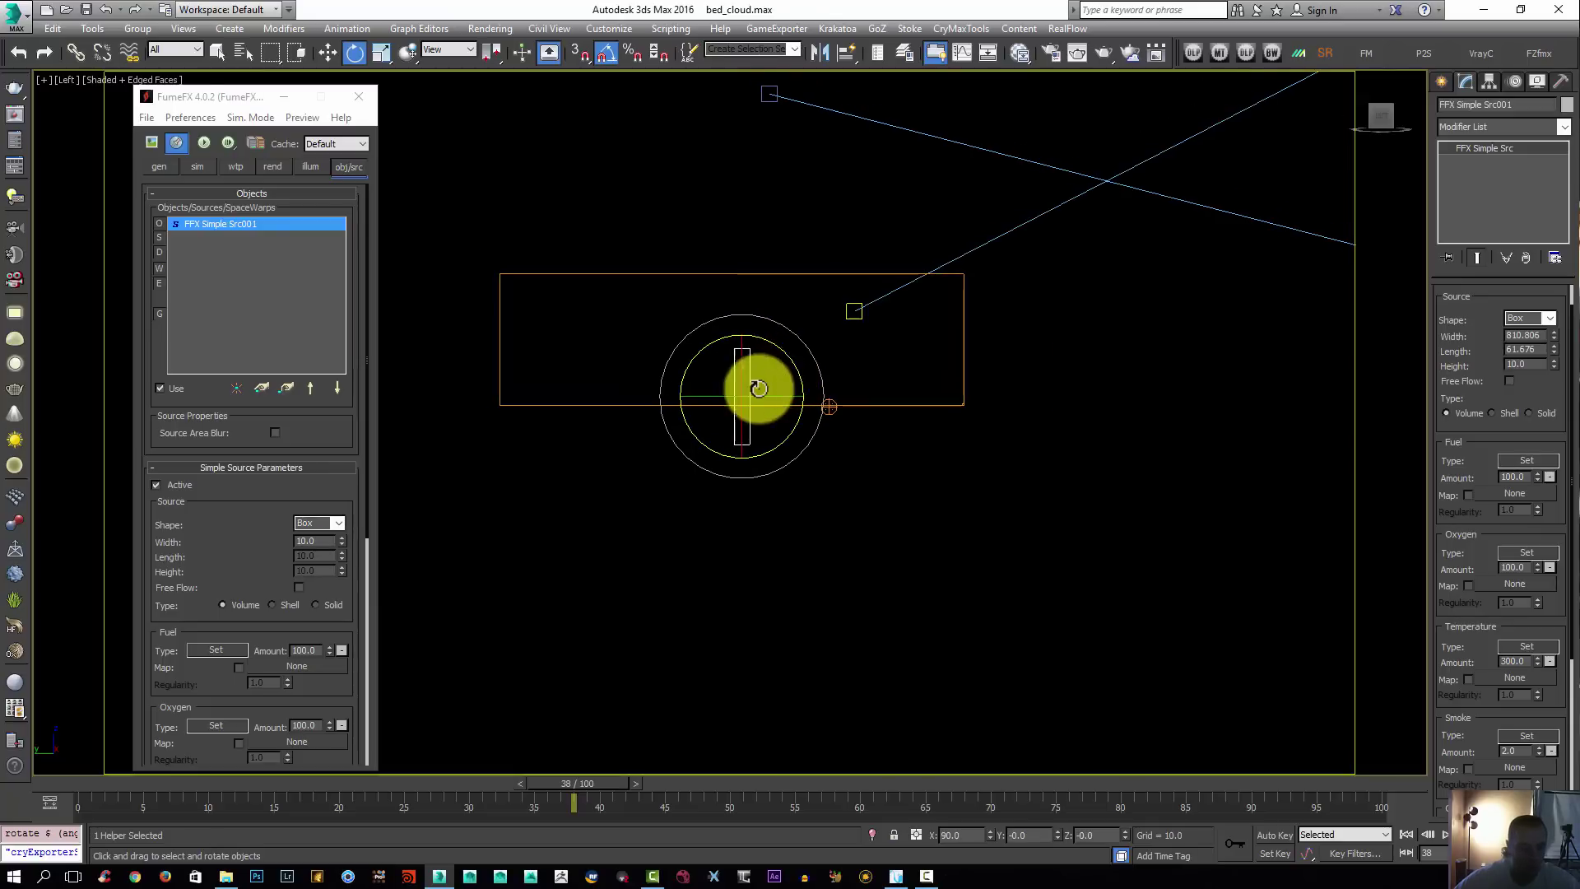
{"action": "scroll", "coordinate": [756, 381], "scroll_direction": "up", "scroll_amount": 3}
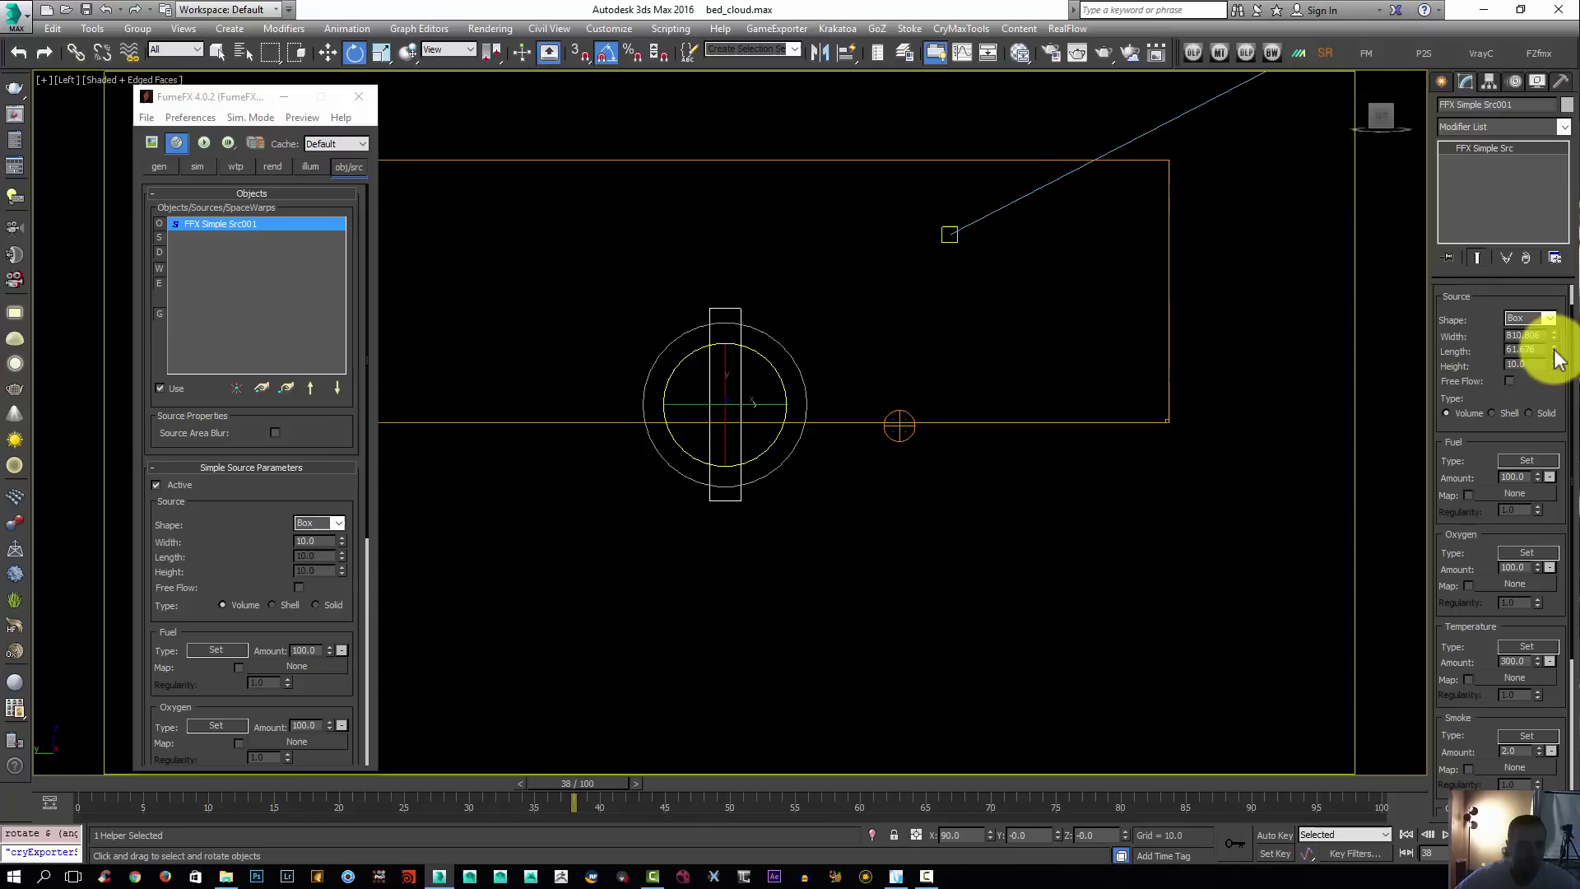
{"action": "left_click_drag", "start_coordinate": [1555, 354], "coordinate": [1544, 402]}
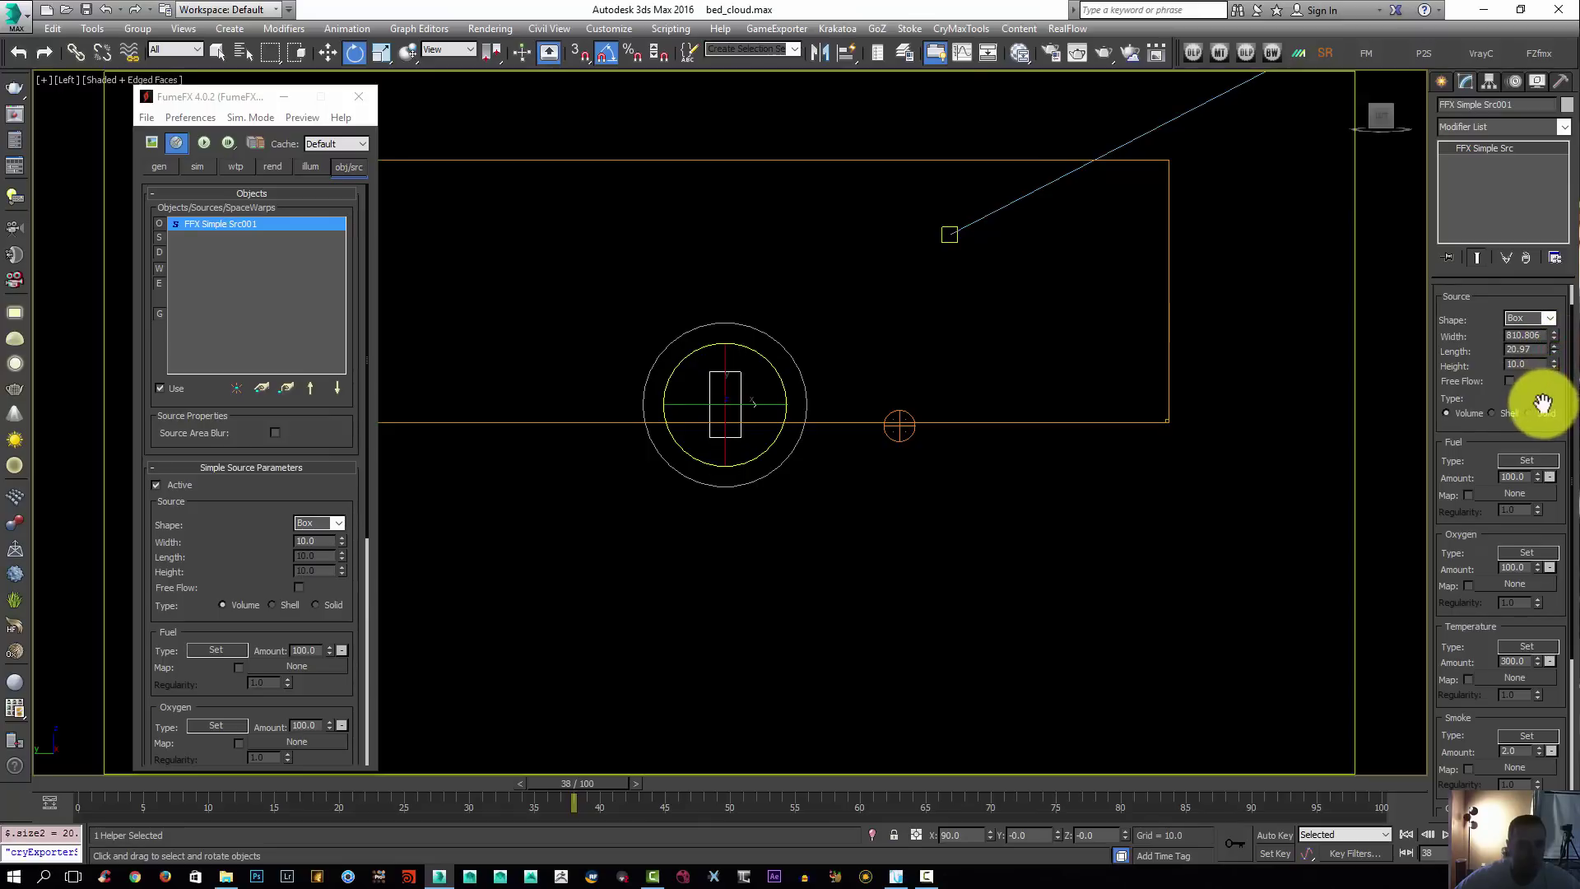
Move the source box low and leftward inside the FumeFX grid
{"action": "key", "text": "w"}
{"action": "left_click_drag", "start_coordinate": [730, 356], "coordinate": [737, 341]}
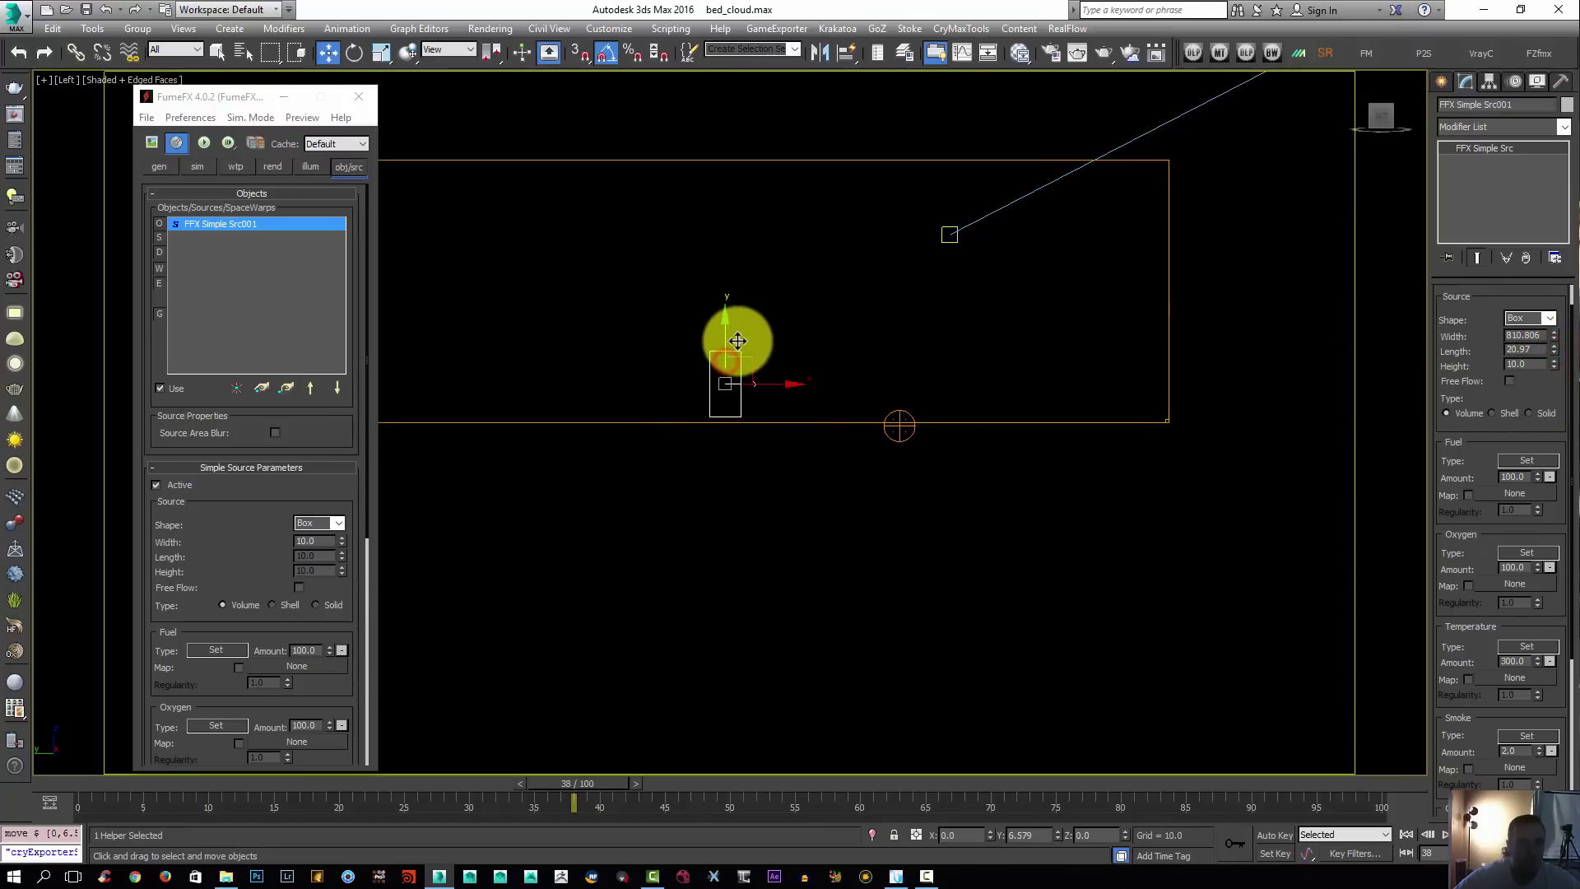
{"action": "scroll", "coordinate": [812, 364], "scroll_direction": "down", "scroll_amount": 2}
{"action": "scroll", "coordinate": [902, 369], "scroll_direction": "down", "scroll_amount": 2}
{"action": "left_click_drag", "start_coordinate": [901, 368], "coordinate": [696, 398]}
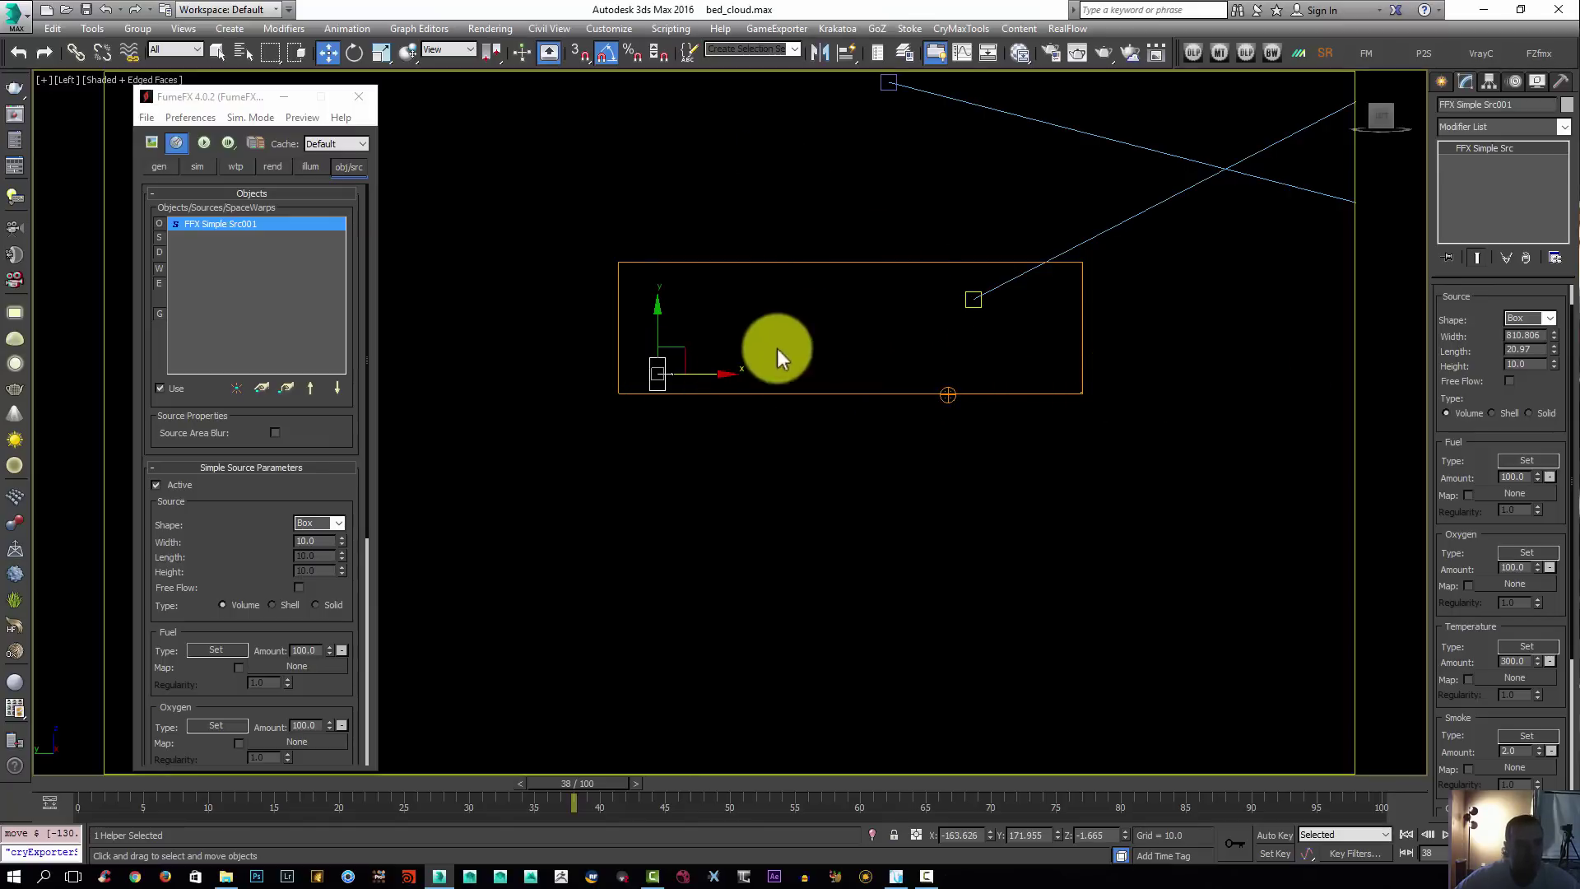
Shift the source right, cut FumeFX001's Length to 192.94, and slide the grid along X
{"action": "left_click_drag", "start_coordinate": [709, 367], "coordinate": [865, 370]}
{"action": "left_click", "coordinate": [721, 259]}
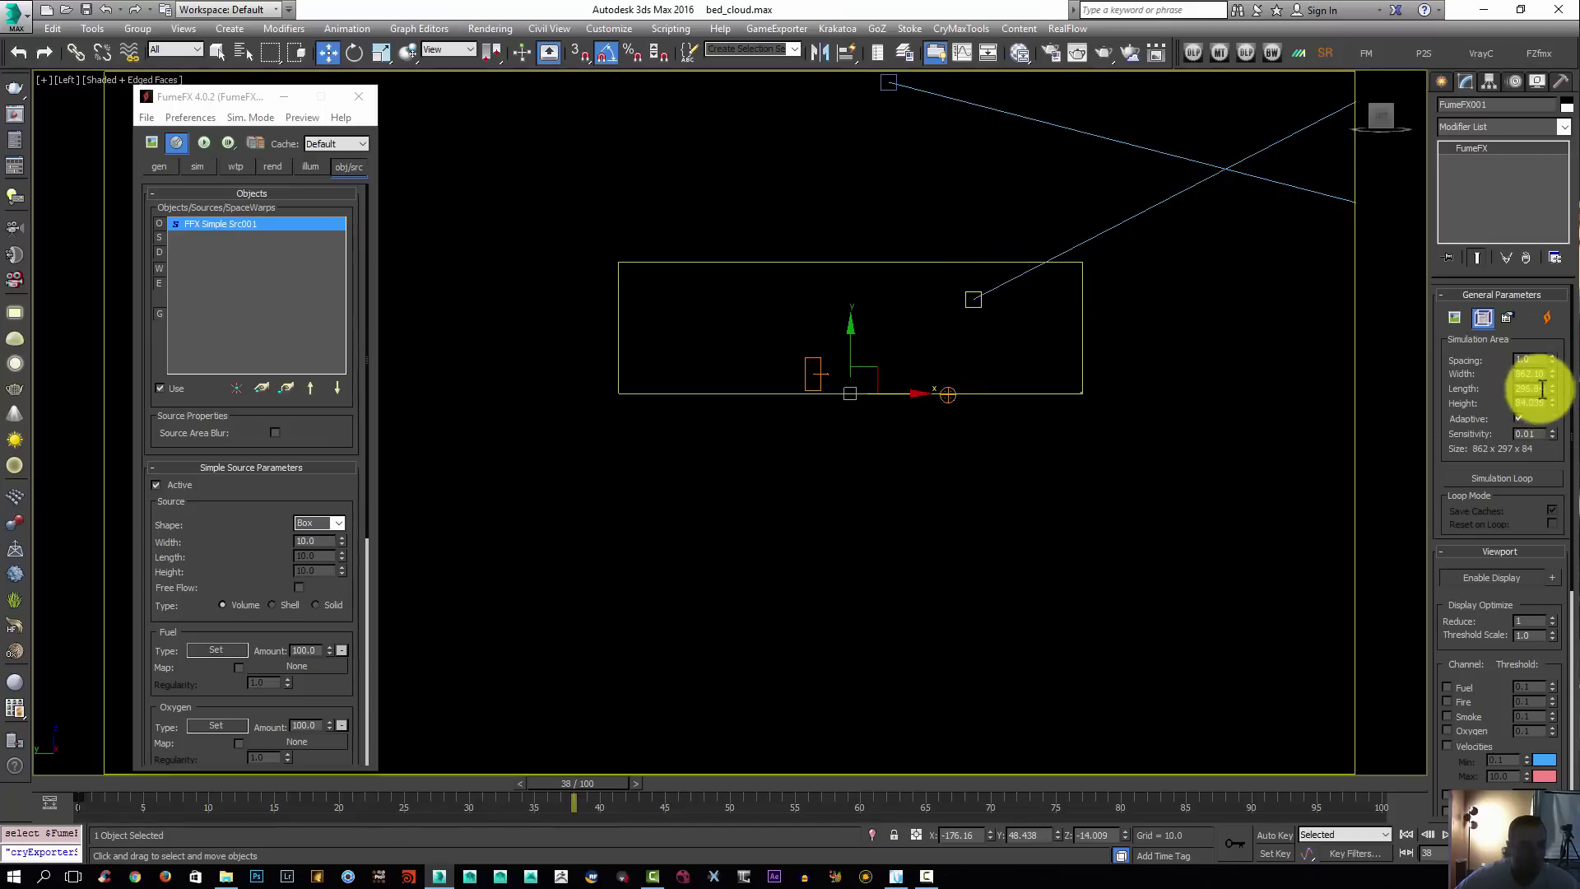
{"action": "left_click_drag", "start_coordinate": [1554, 392], "coordinate": [1558, 419]}
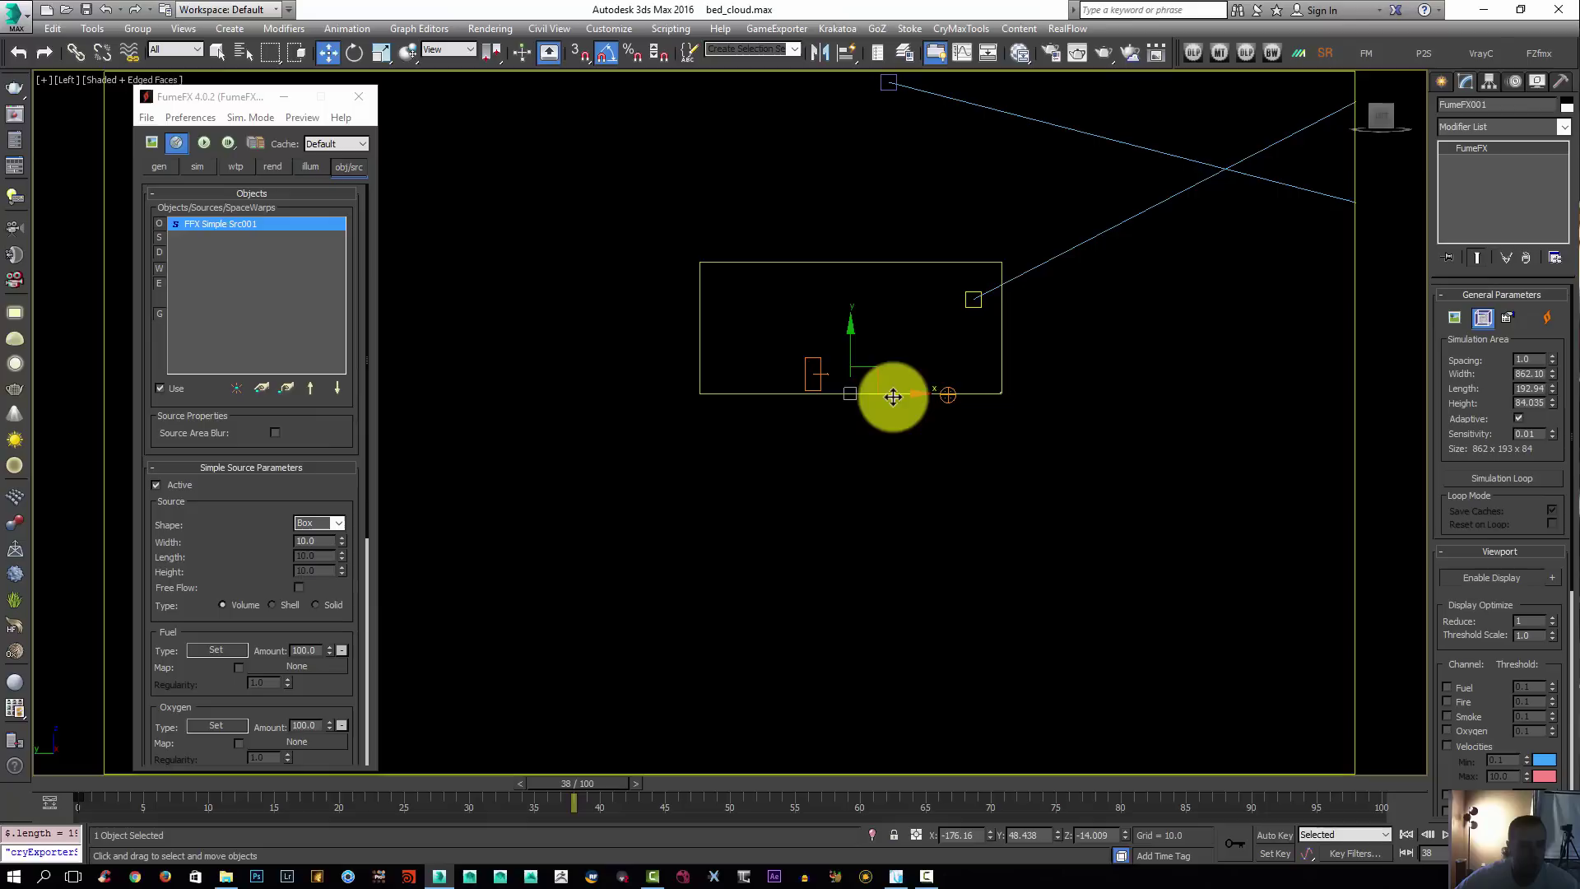
{"action": "left_click_drag", "start_coordinate": [893, 397], "coordinate": [979, 405]}
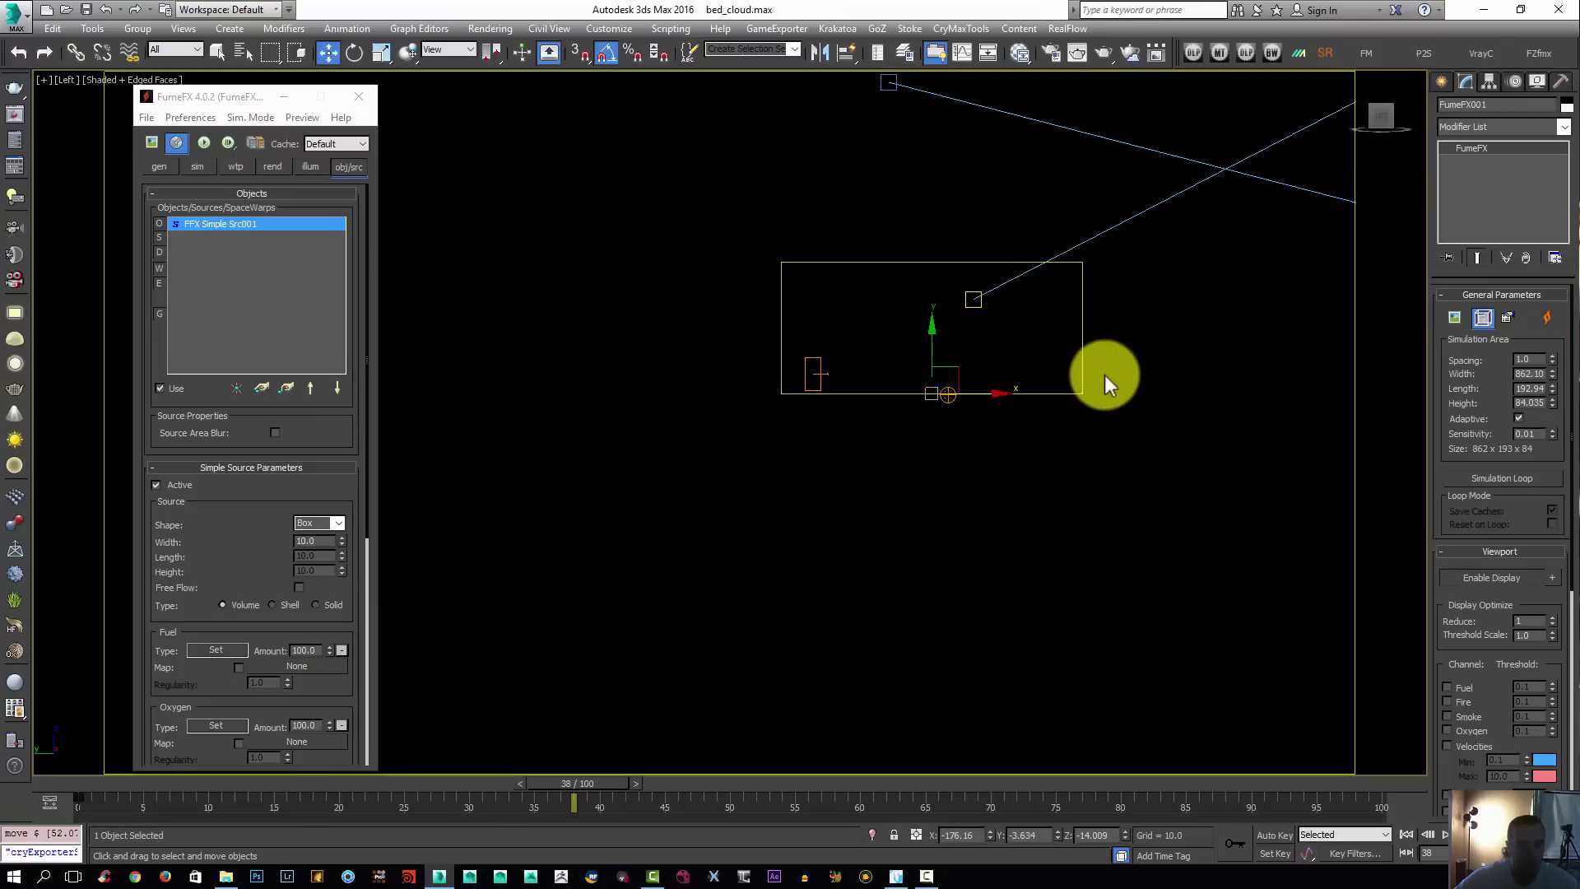
Switch to the Camera001 view and disable the source's Oxygen channel
{"action": "key", "text": "c"}
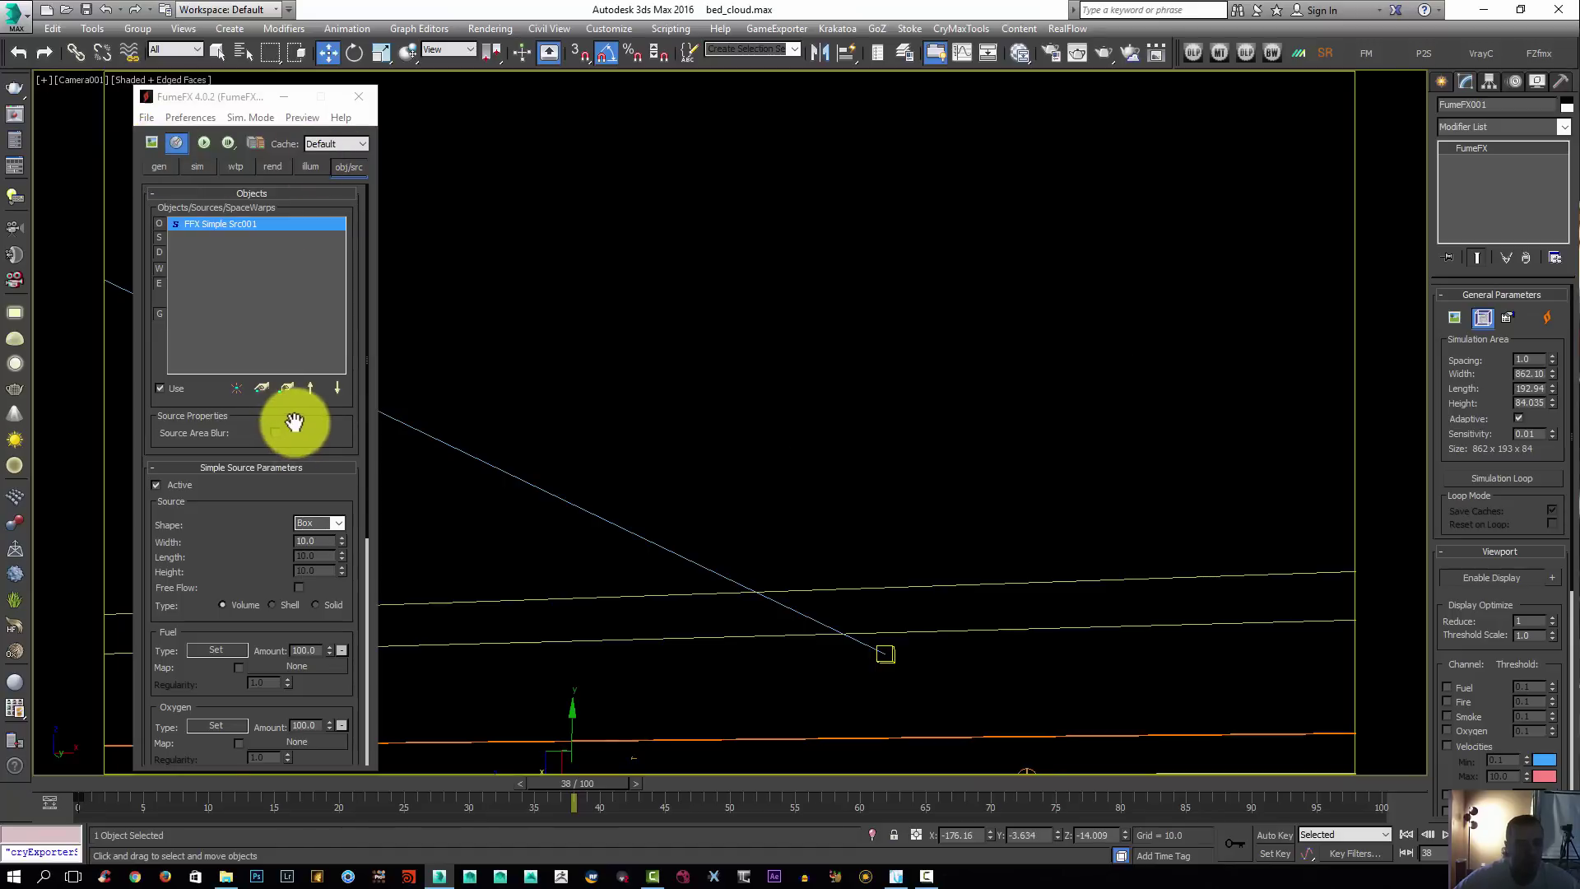
{"action": "mouse_move", "coordinate": [293, 423]}
{"action": "left_mouse_down"}
{"action": "mouse_move", "coordinate": [293, 352]}
{"action": "mouse_move", "coordinate": [292, 422]}
{"action": "left_mouse_up"}
{"action": "scroll", "coordinate": [296, 425], "scroll_direction": "down", "scroll_amount": 4}
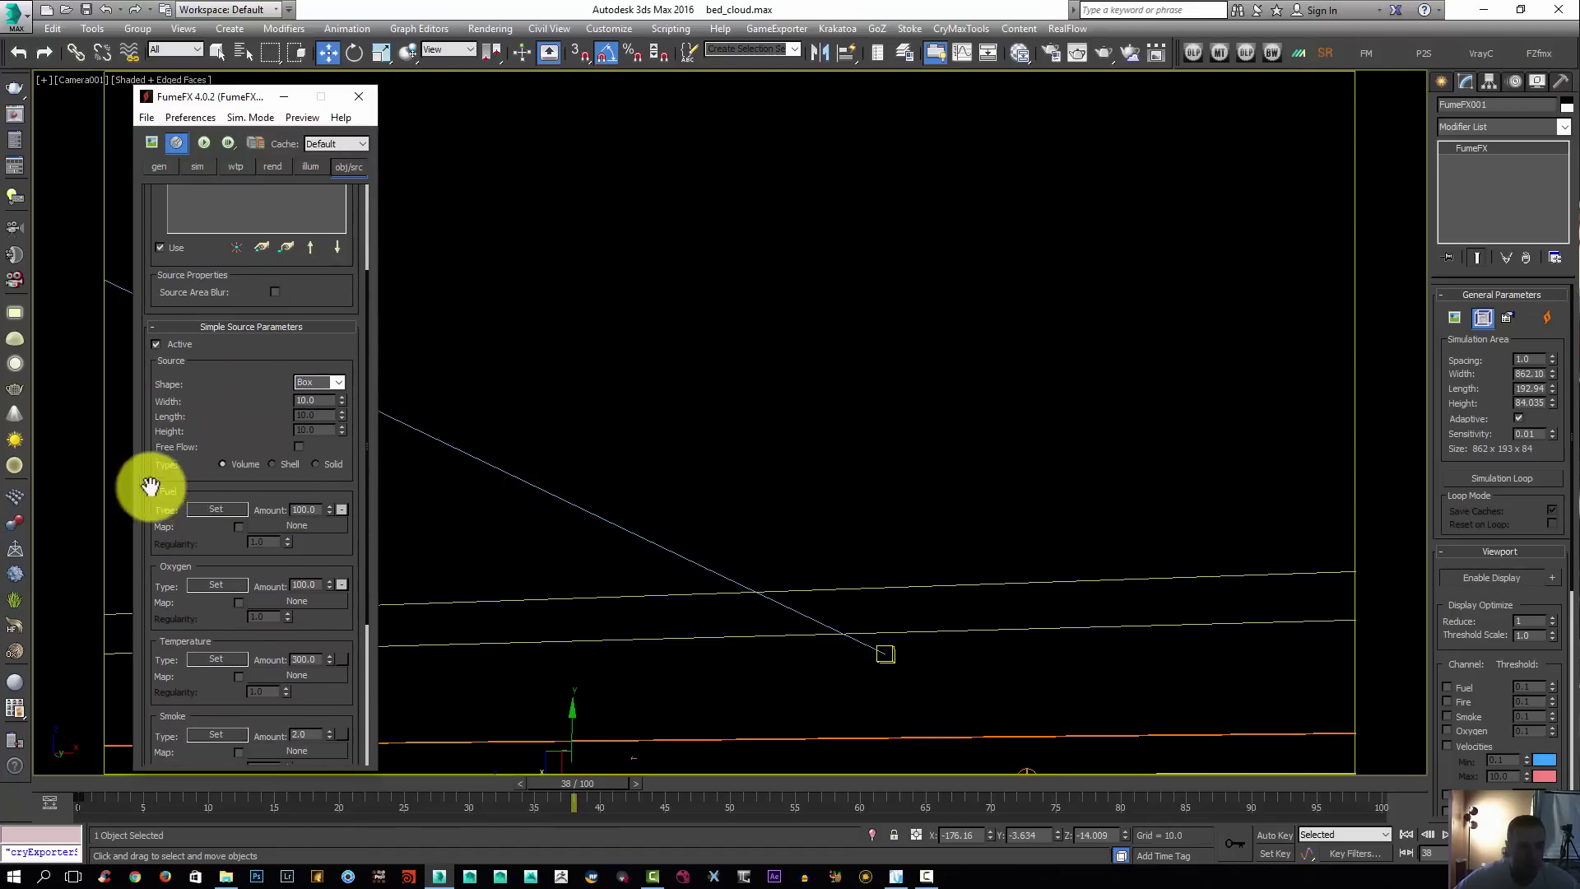
{"action": "left_click", "coordinate": [210, 508]}
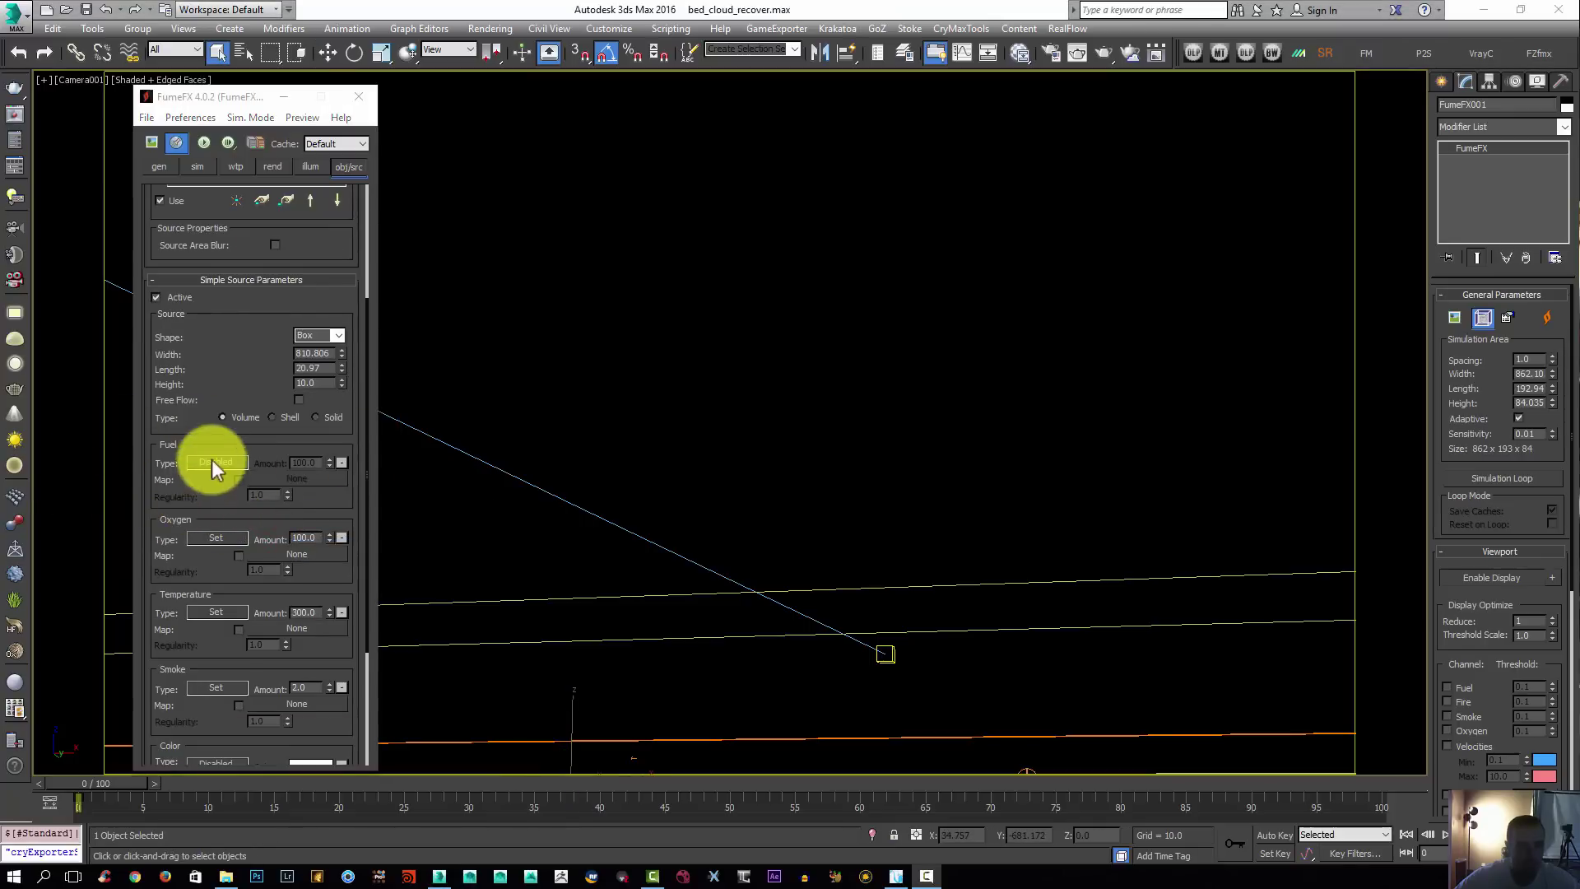
{"action": "left_click", "coordinate": [214, 540]}
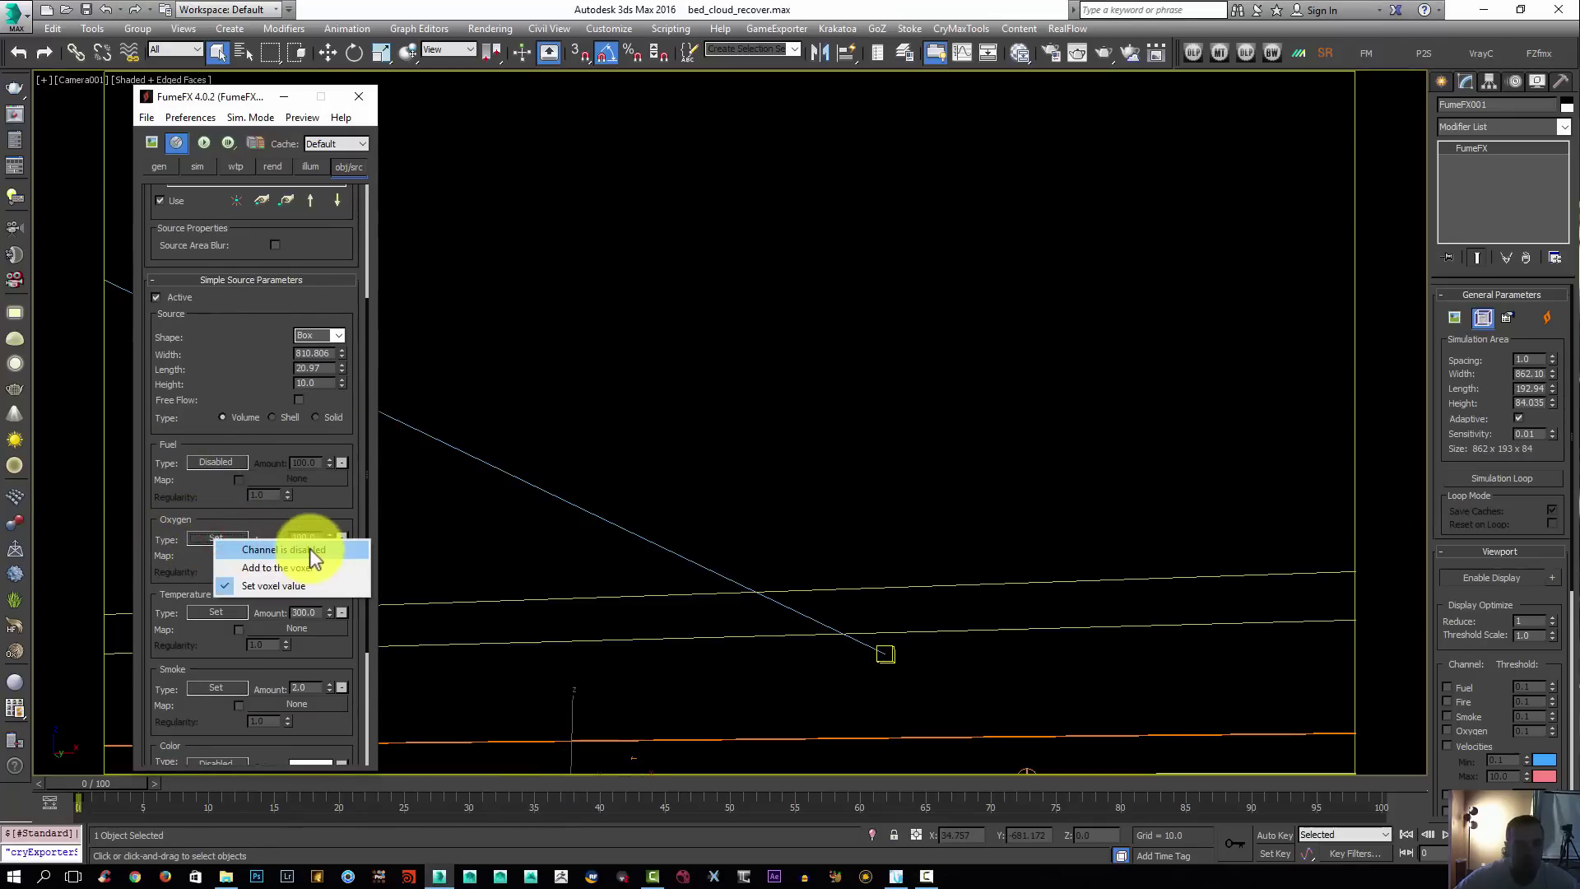
{"action": "left_click", "coordinate": [309, 548]}
{"action": "left_click_drag", "start_coordinate": [212, 565], "coordinate": [196, 390]}
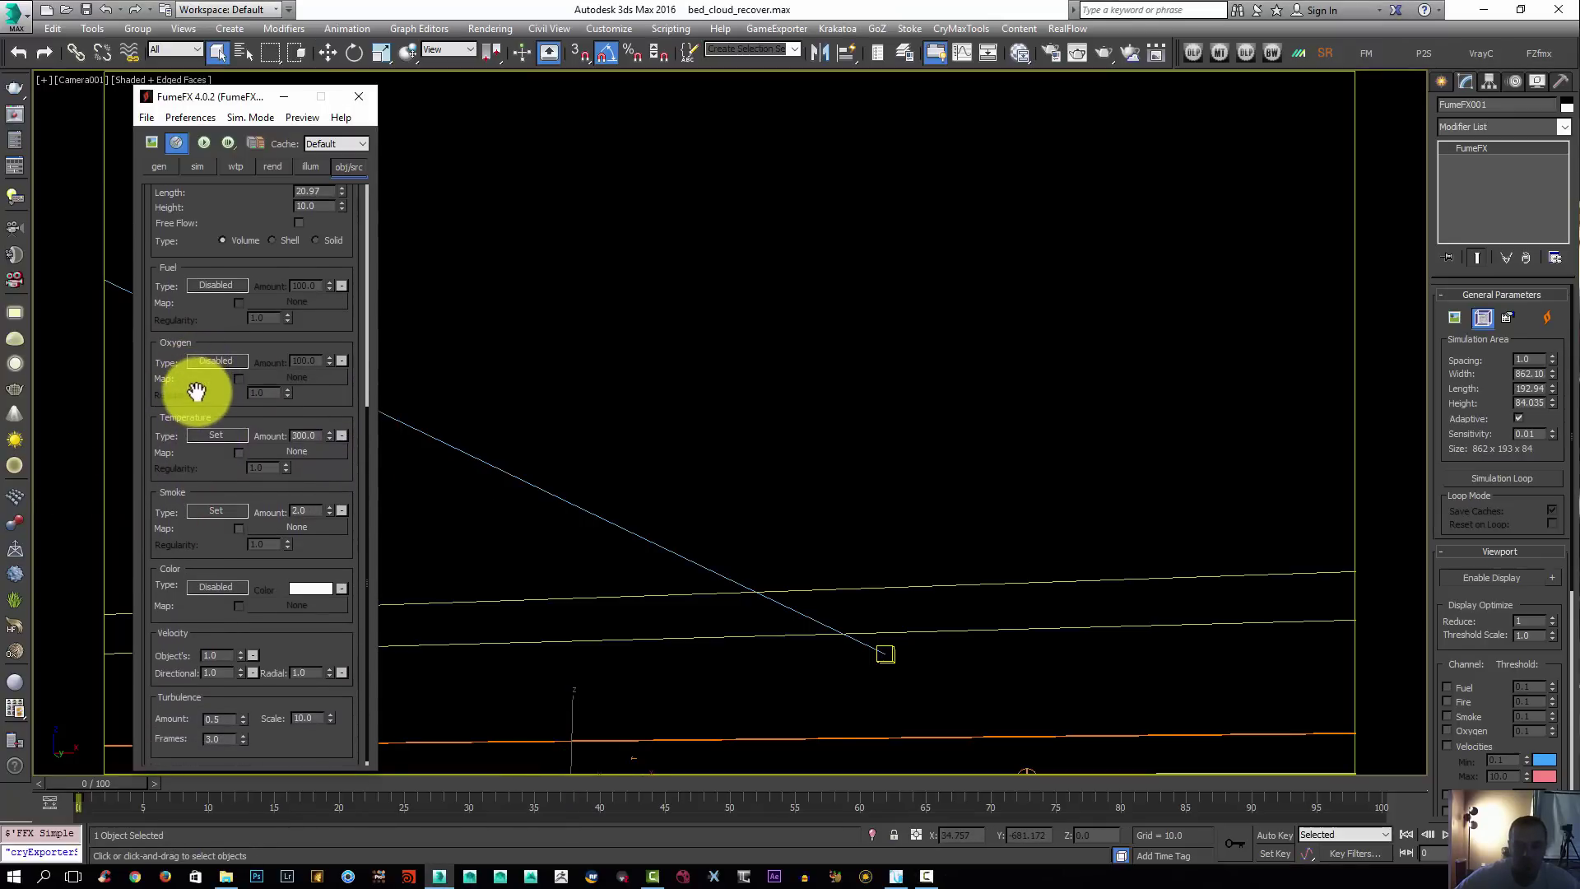
Set source Temperature to 300, Smoke Amount to 20.0 and Objects velocity to 5.0
{"action": "left_click", "coordinate": [283, 434]}
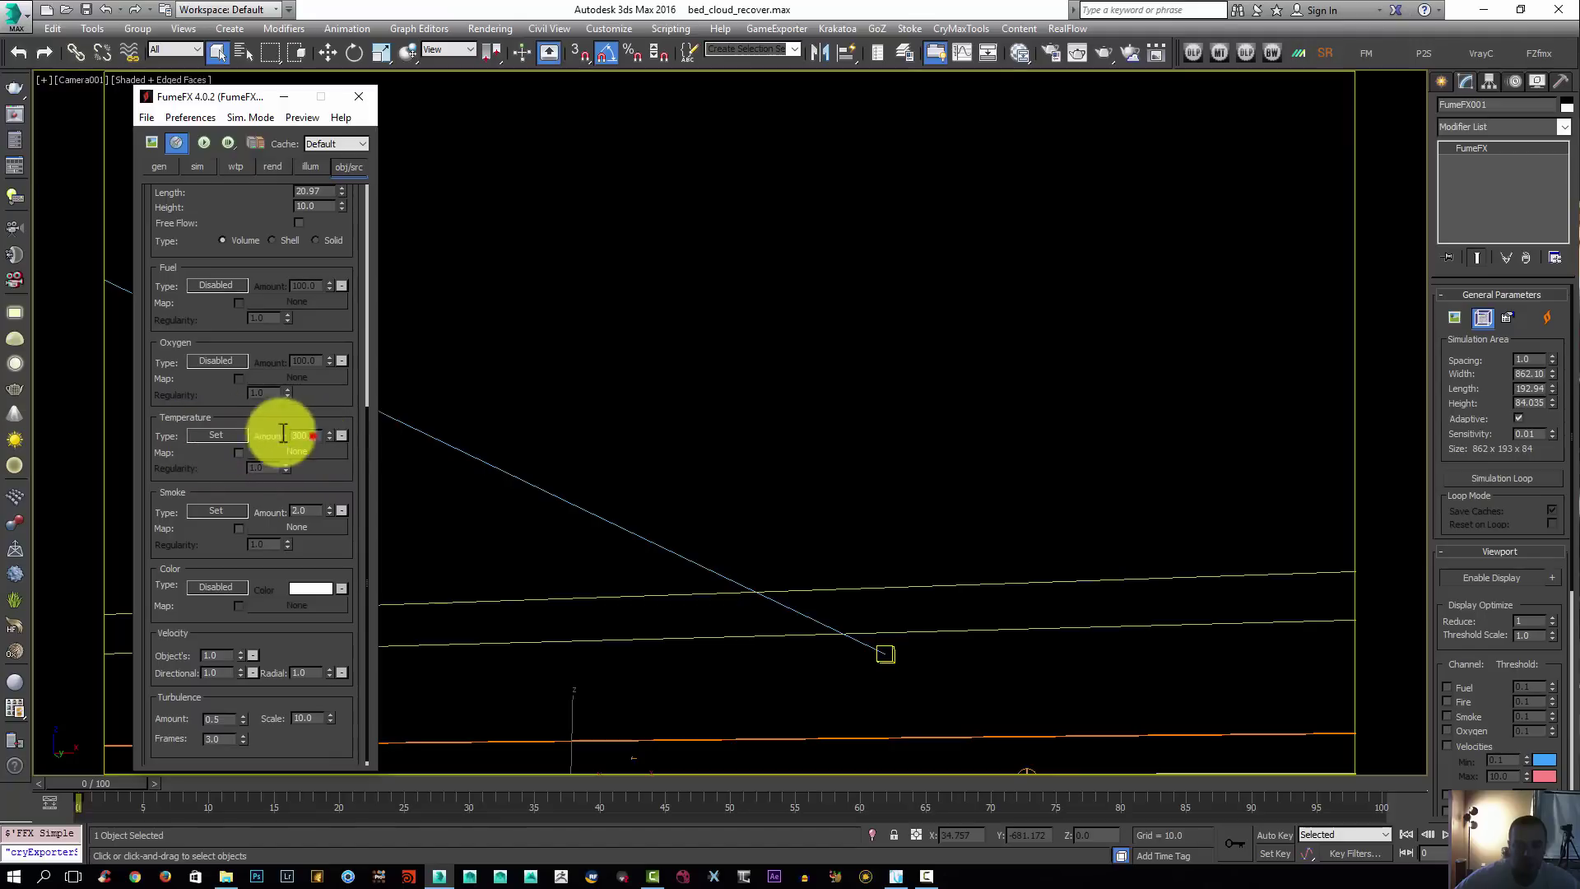
{"action": "double_click", "coordinate": [316, 436]}
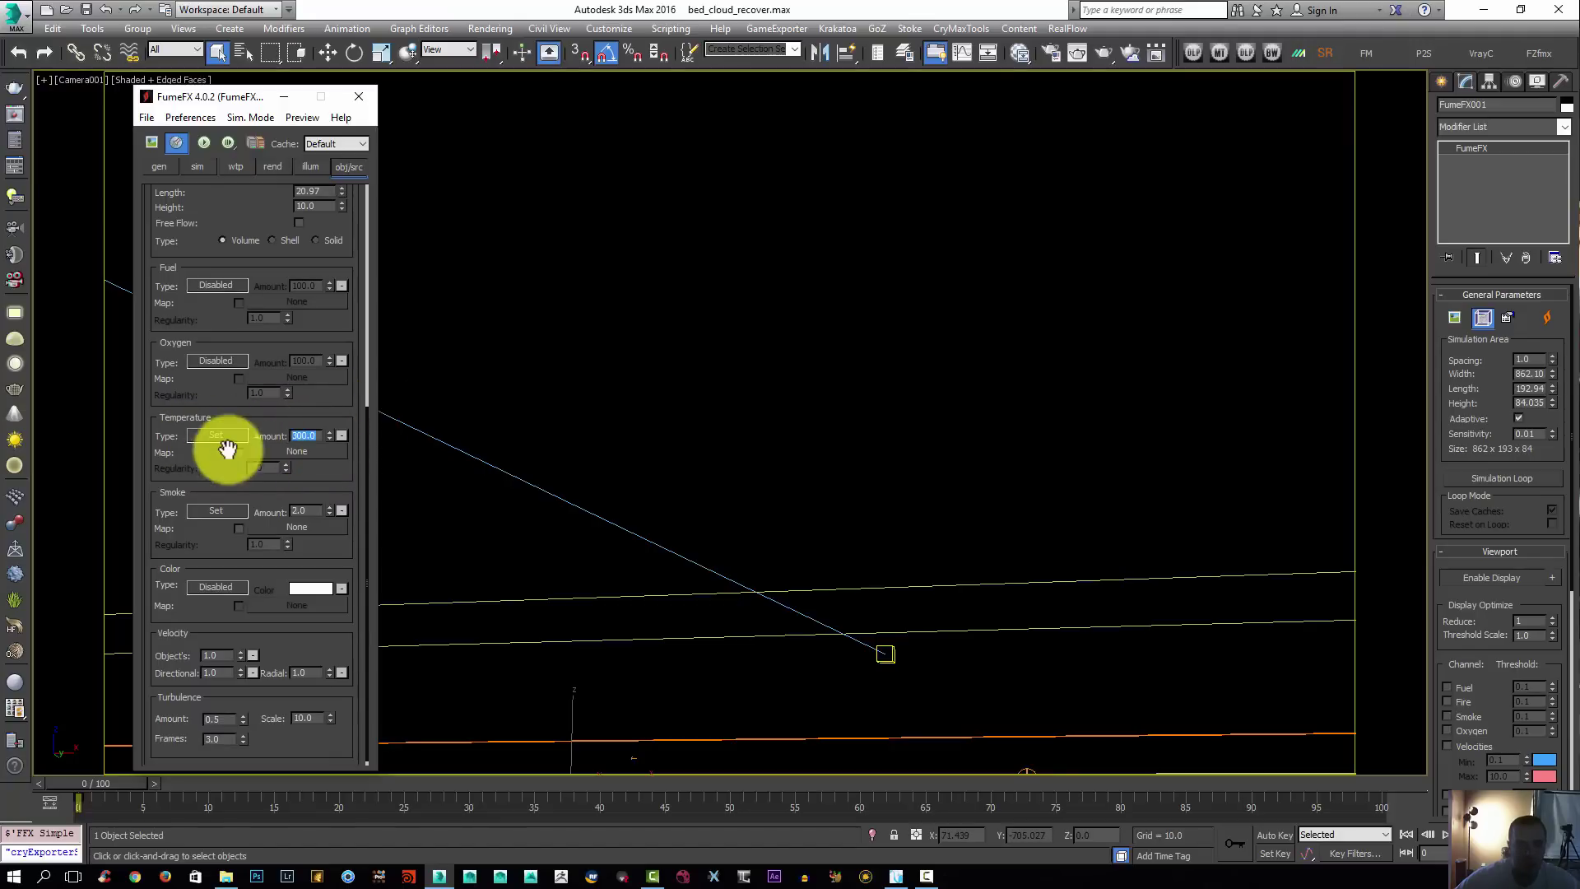
{"action": "left_click_drag", "start_coordinate": [227, 449], "coordinate": [212, 442]}
{"action": "left_click", "coordinate": [306, 502]}
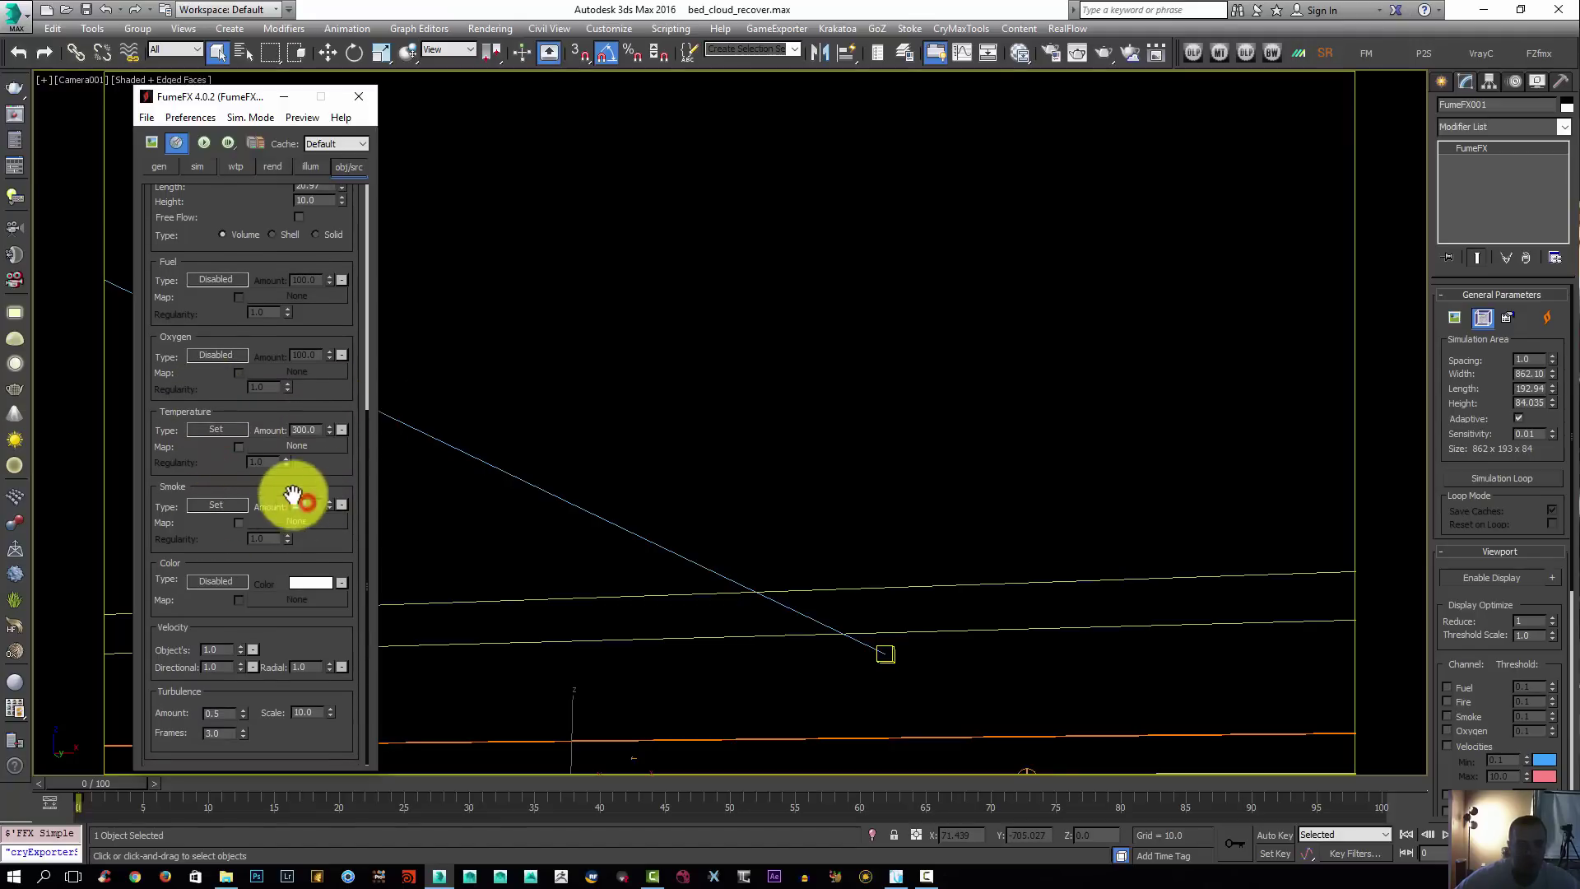
{"action": "double_click", "coordinate": [303, 505]}
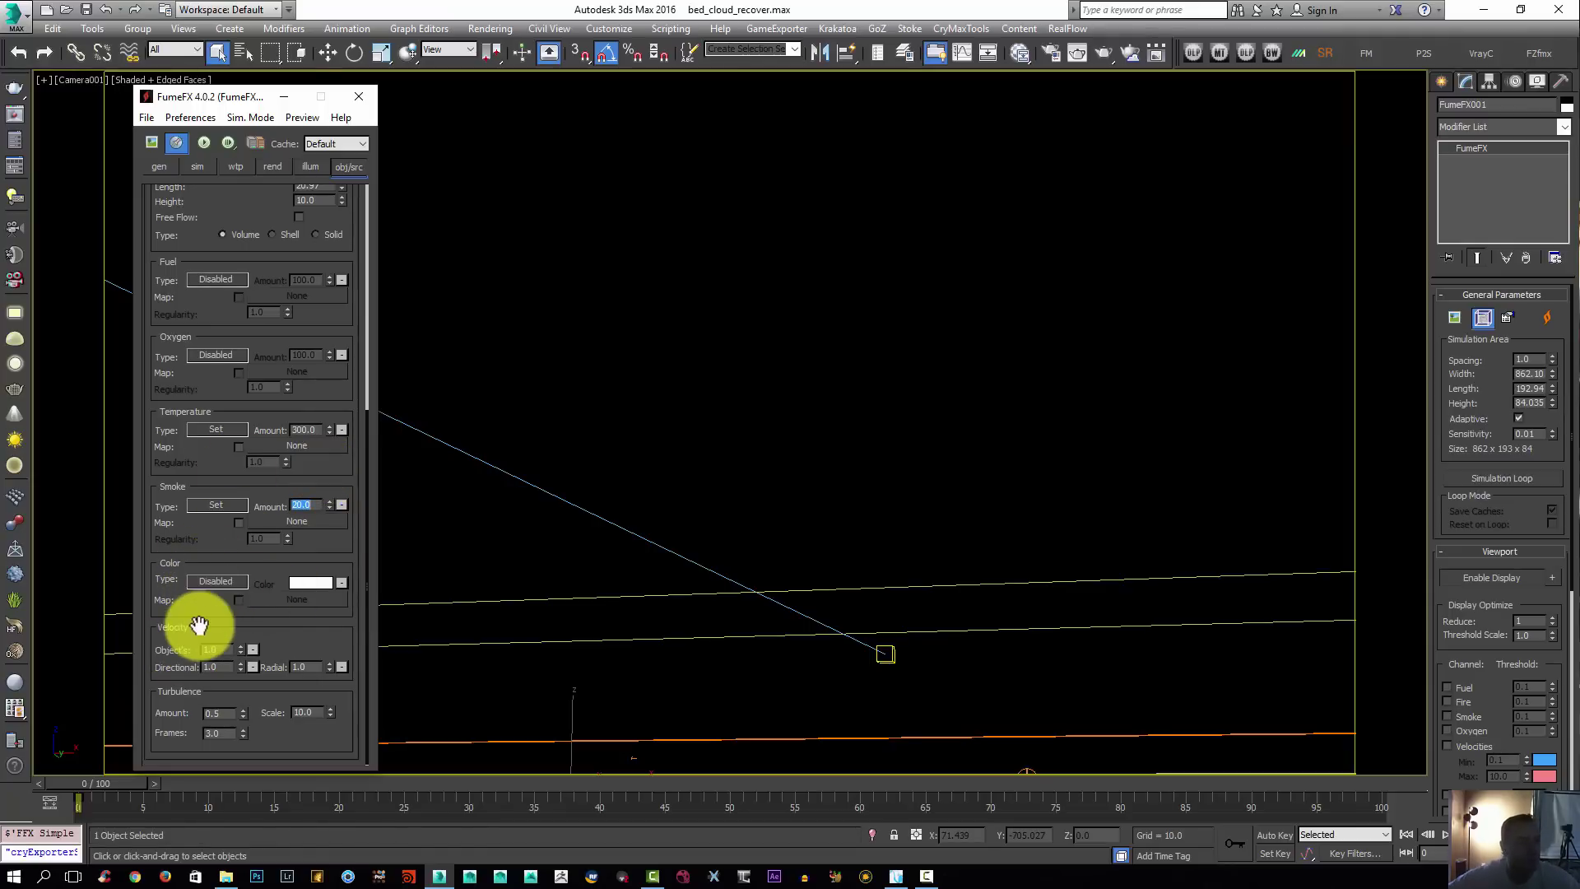
{"action": "double_click", "coordinate": [225, 650]}
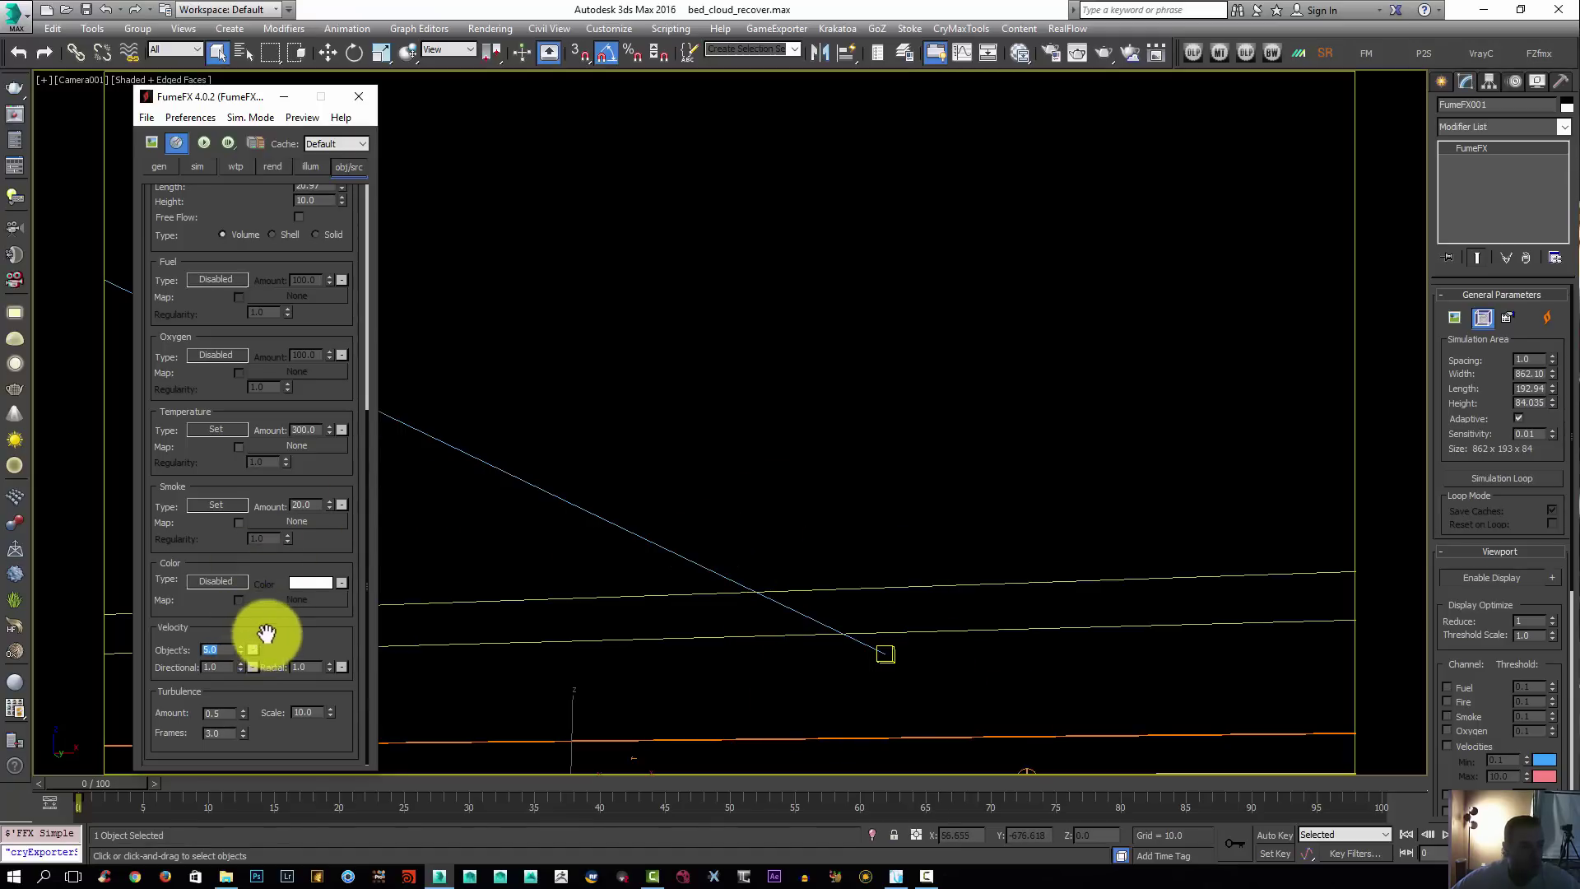
{"action": "left_click", "coordinate": [230, 642]}
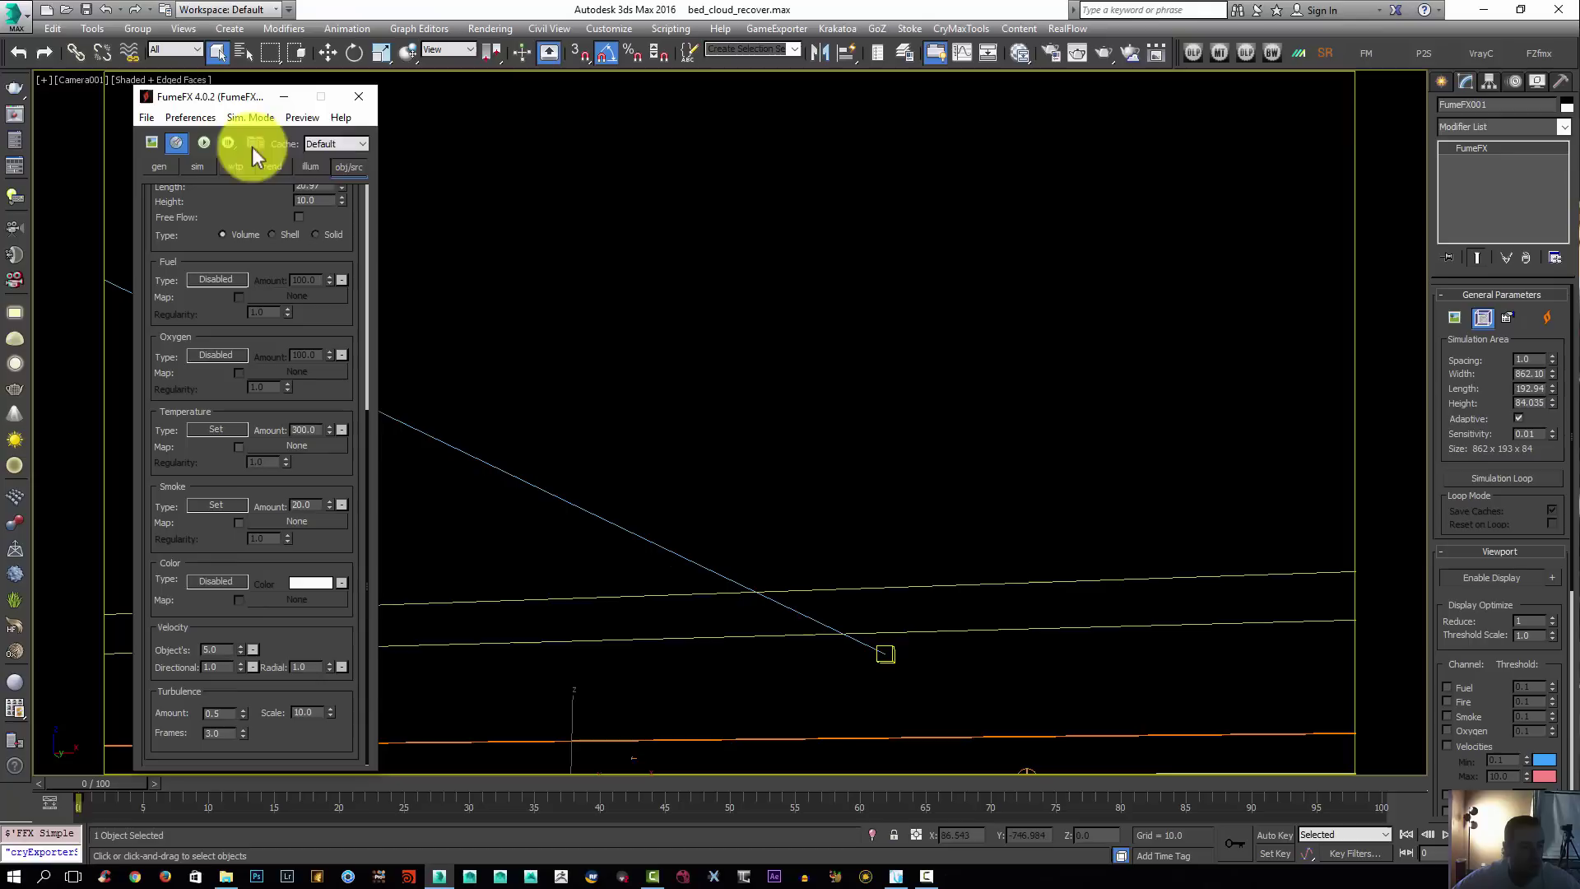
Add the Direct001 light to the FumeFX illumination Lights list
{"action": "left_click", "coordinate": [321, 168]}
{"action": "left_click", "coordinate": [175, 311]}
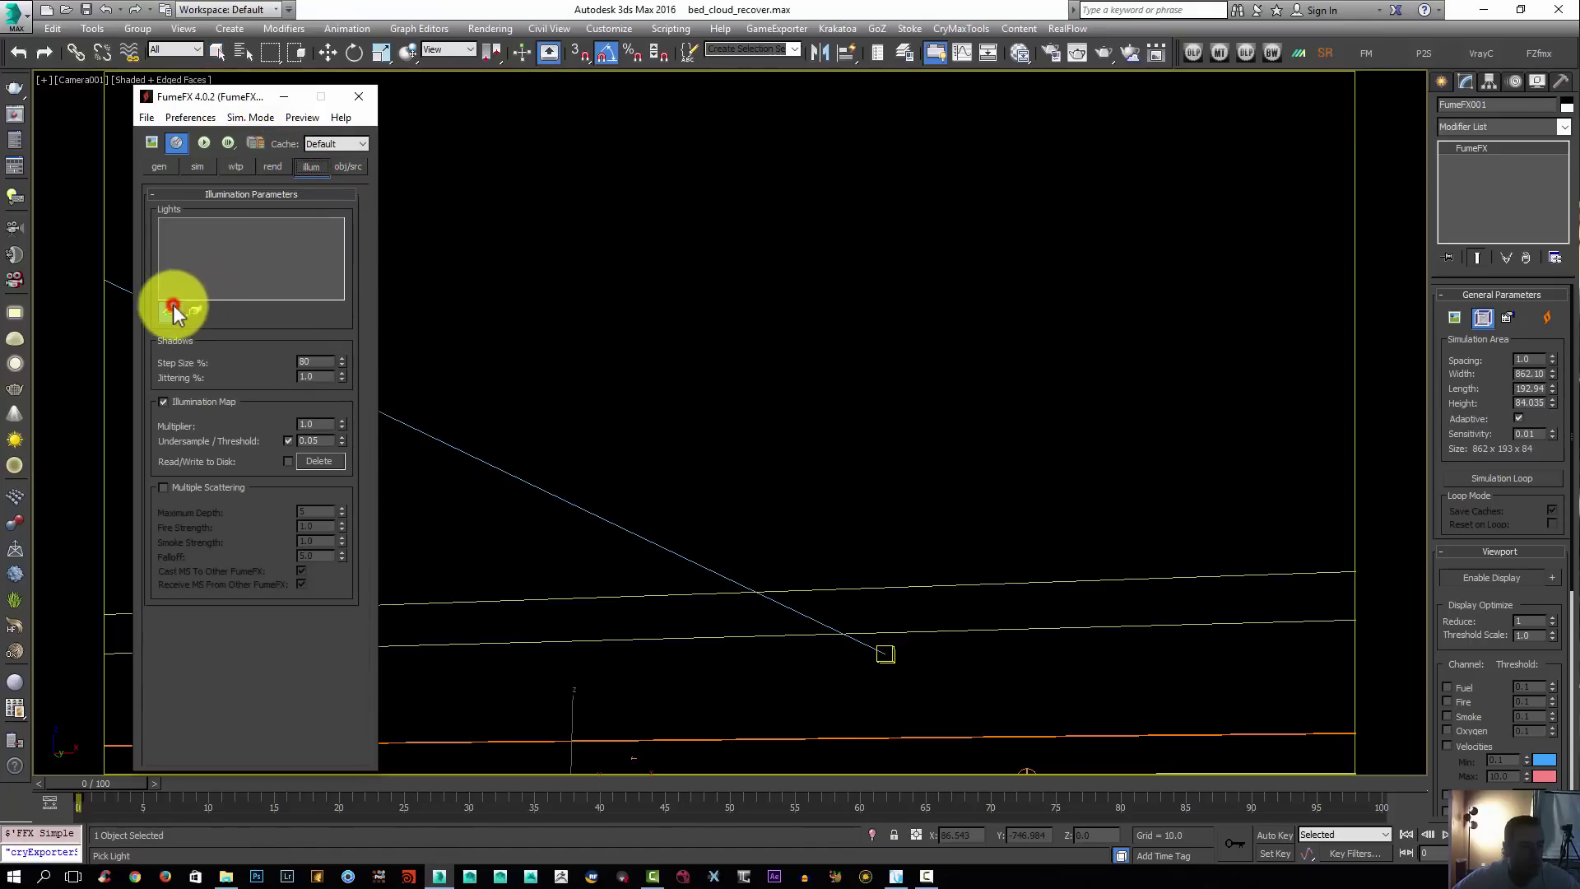
{"action": "left_click", "coordinate": [594, 513]}
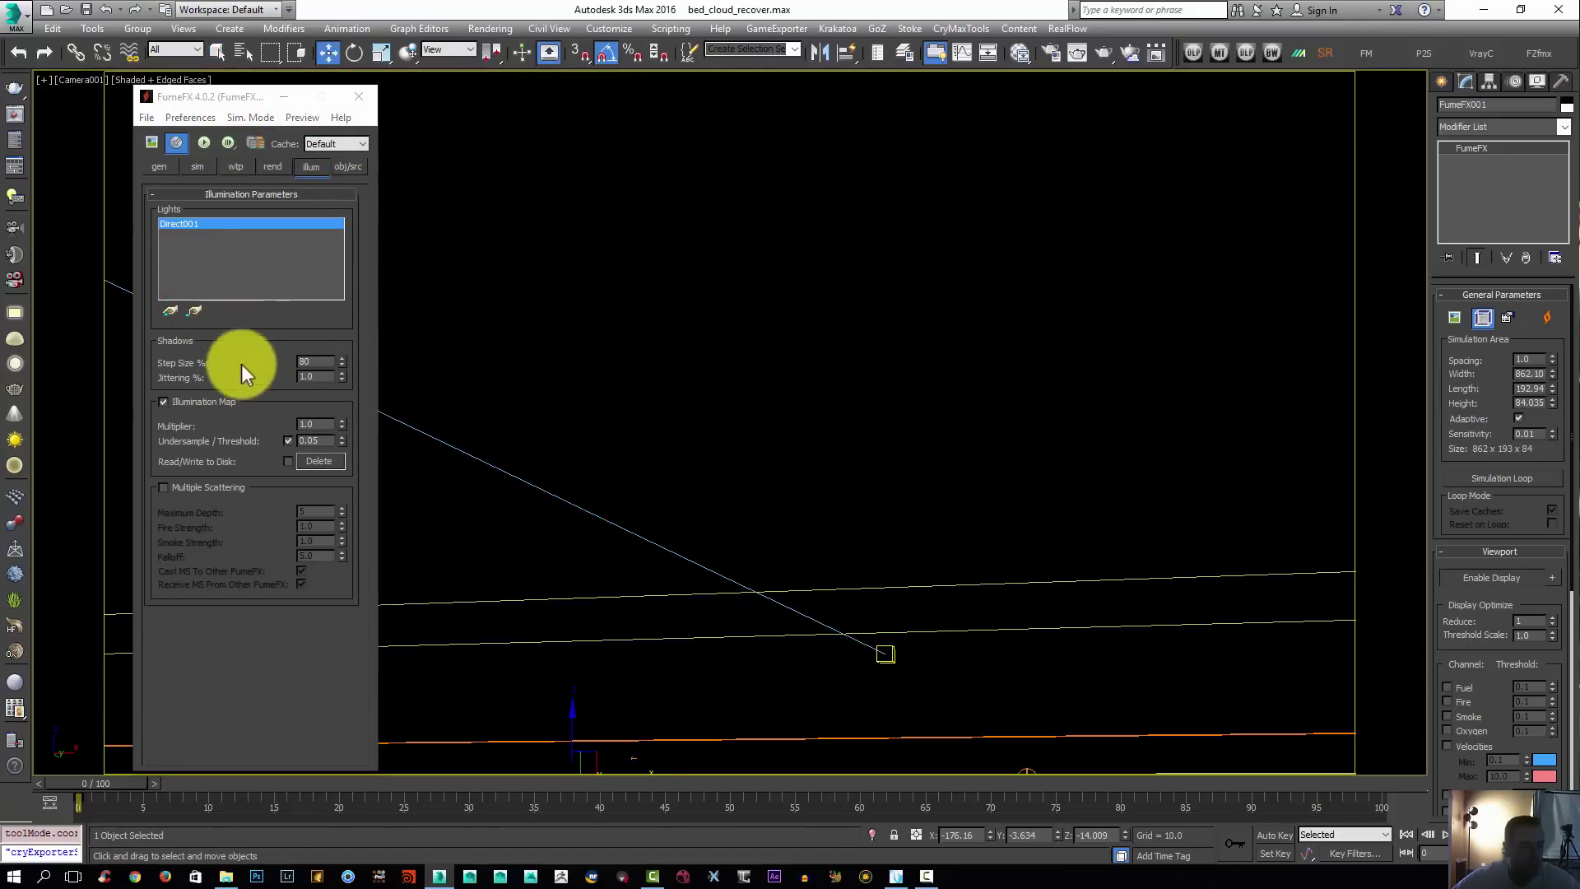
Collapse the Fire rollout in the rend tab to reveal the Smoke settings
{"action": "left_click", "coordinate": [273, 167]}
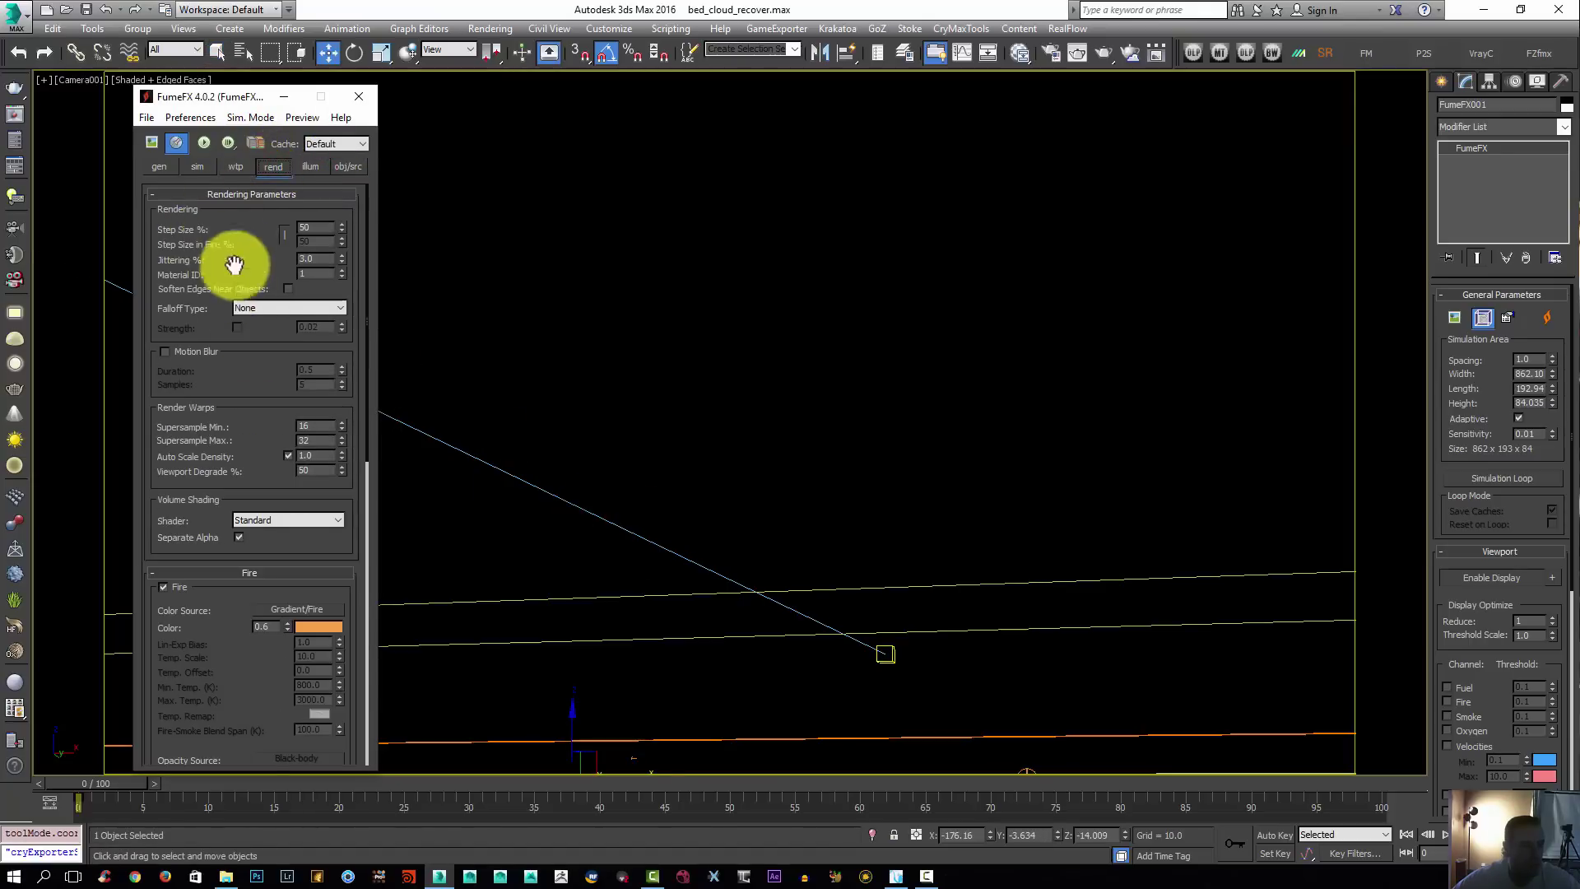
{"action": "left_click", "coordinate": [168, 574]}
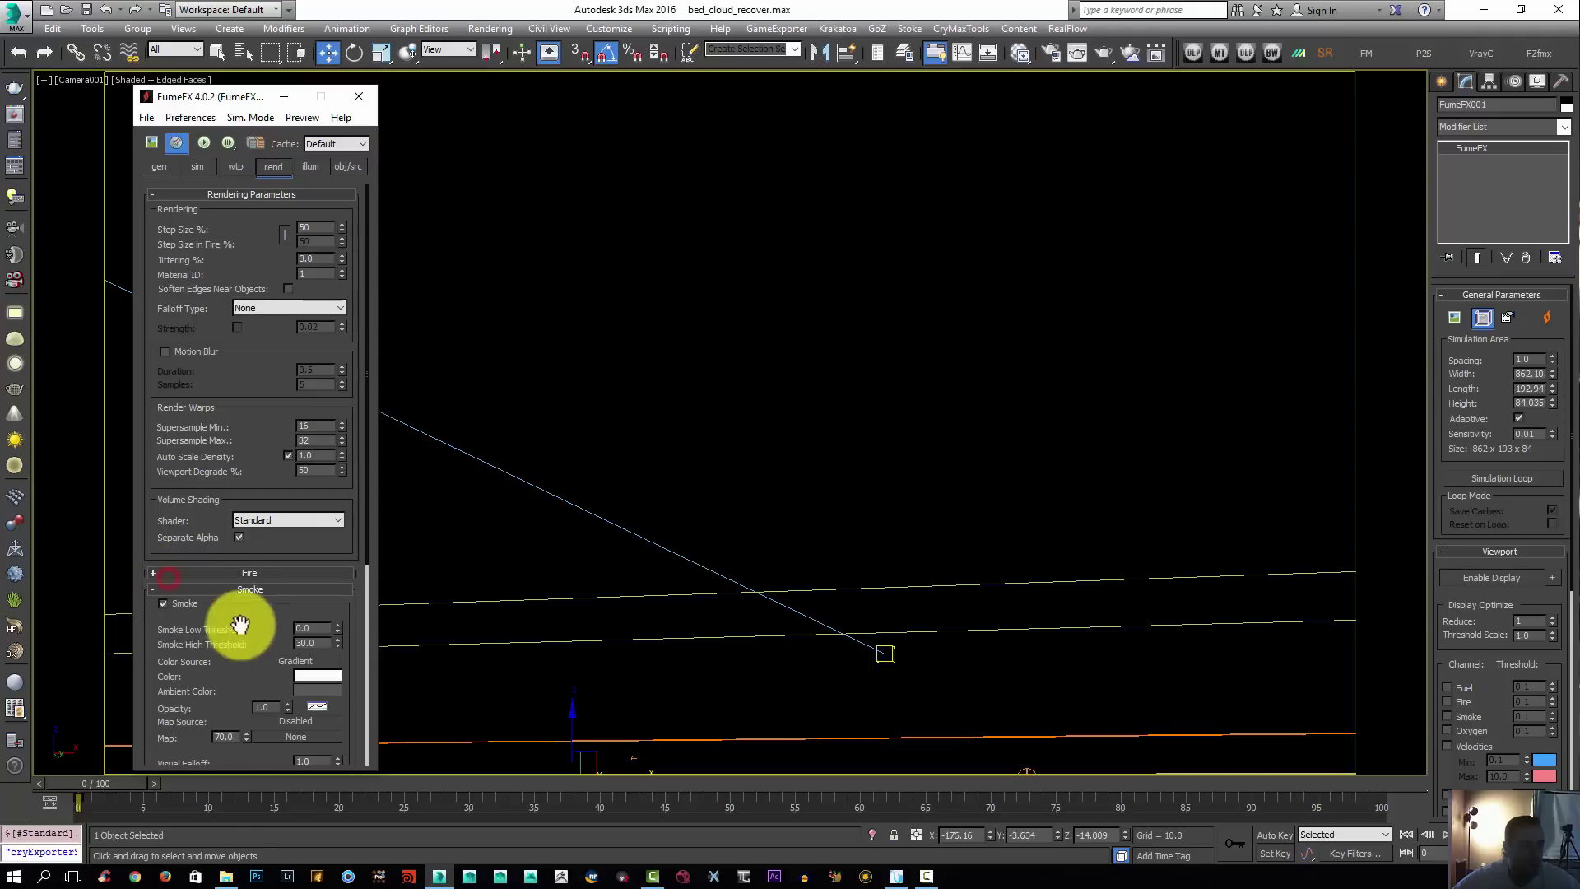
{"action": "scroll", "coordinate": [257, 705], "scroll_direction": "down", "scroll_amount": 3}
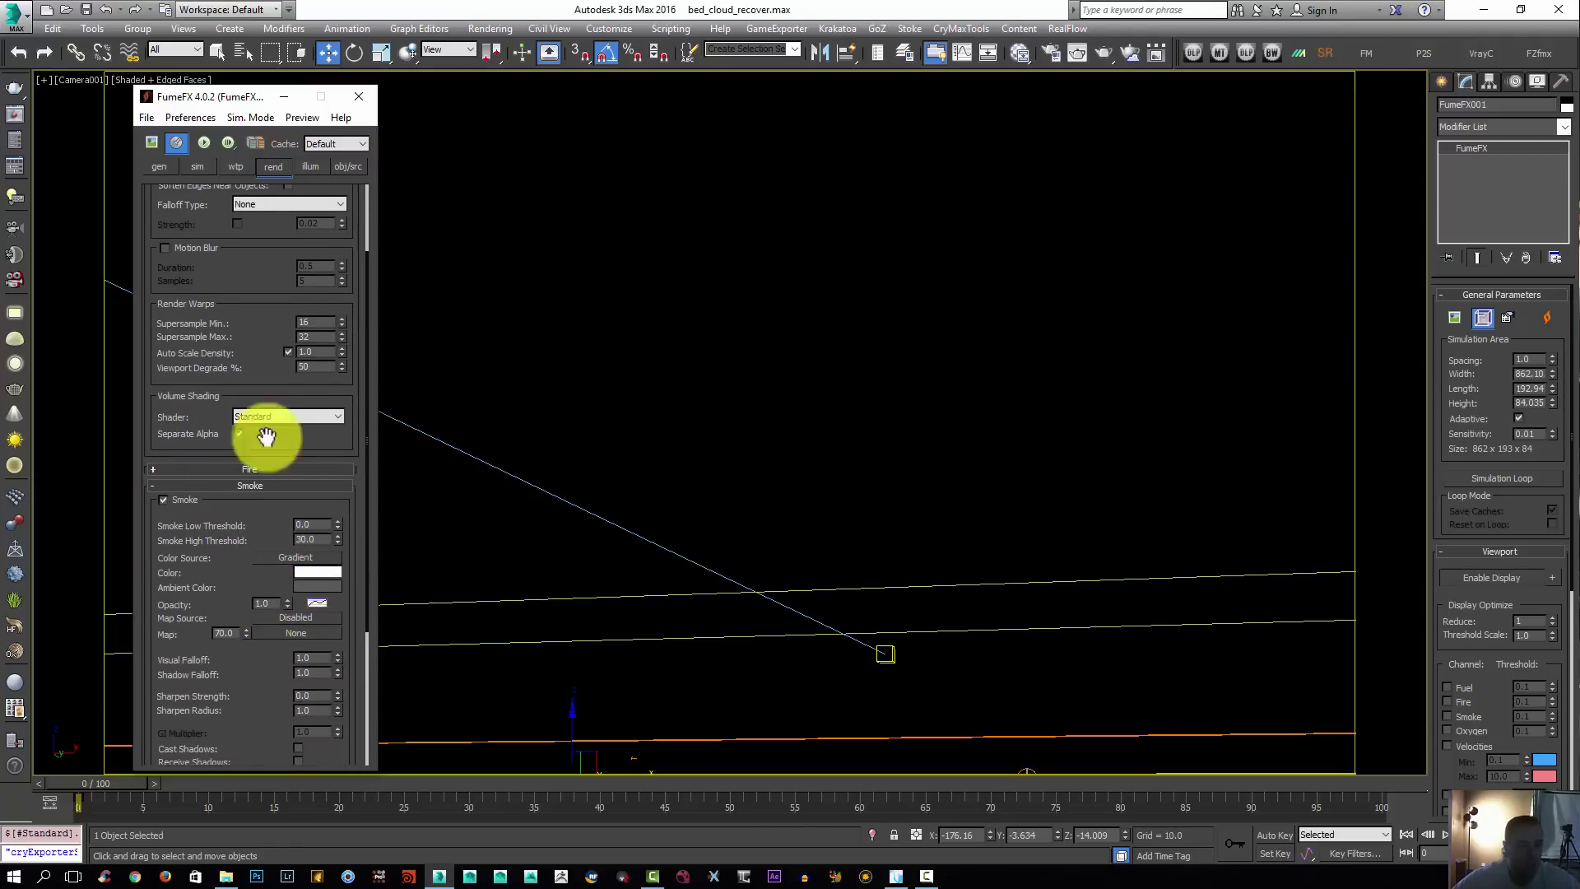
Set Quality to 80, Advanced (fields) advection and Time Scale 2
{"action": "left_click", "coordinate": [200, 166]}
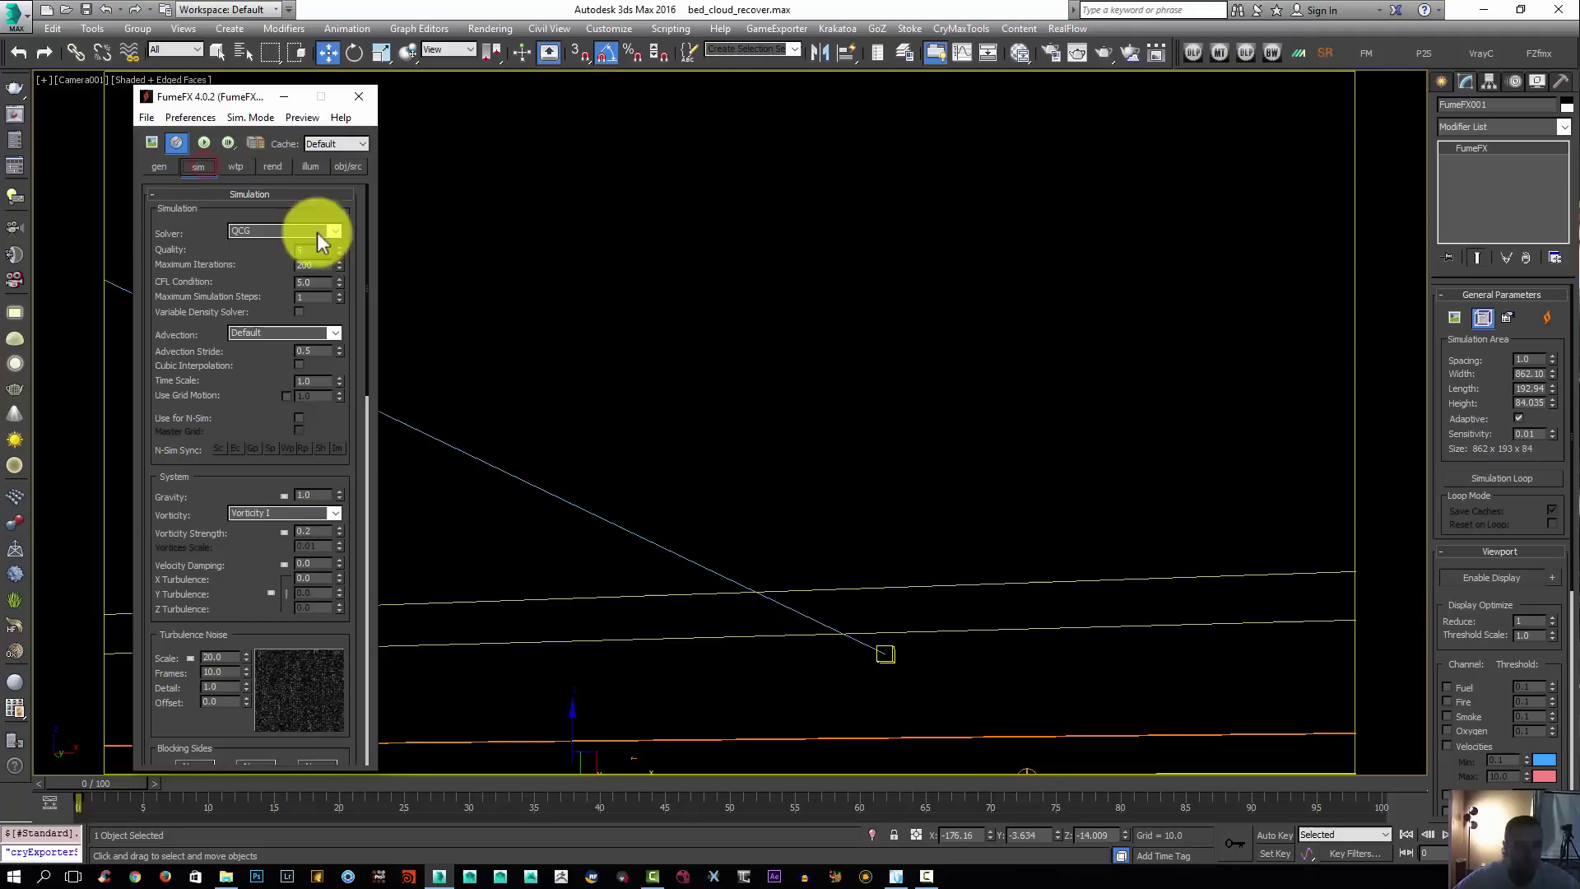
{"action": "double_click", "coordinate": [307, 249]}
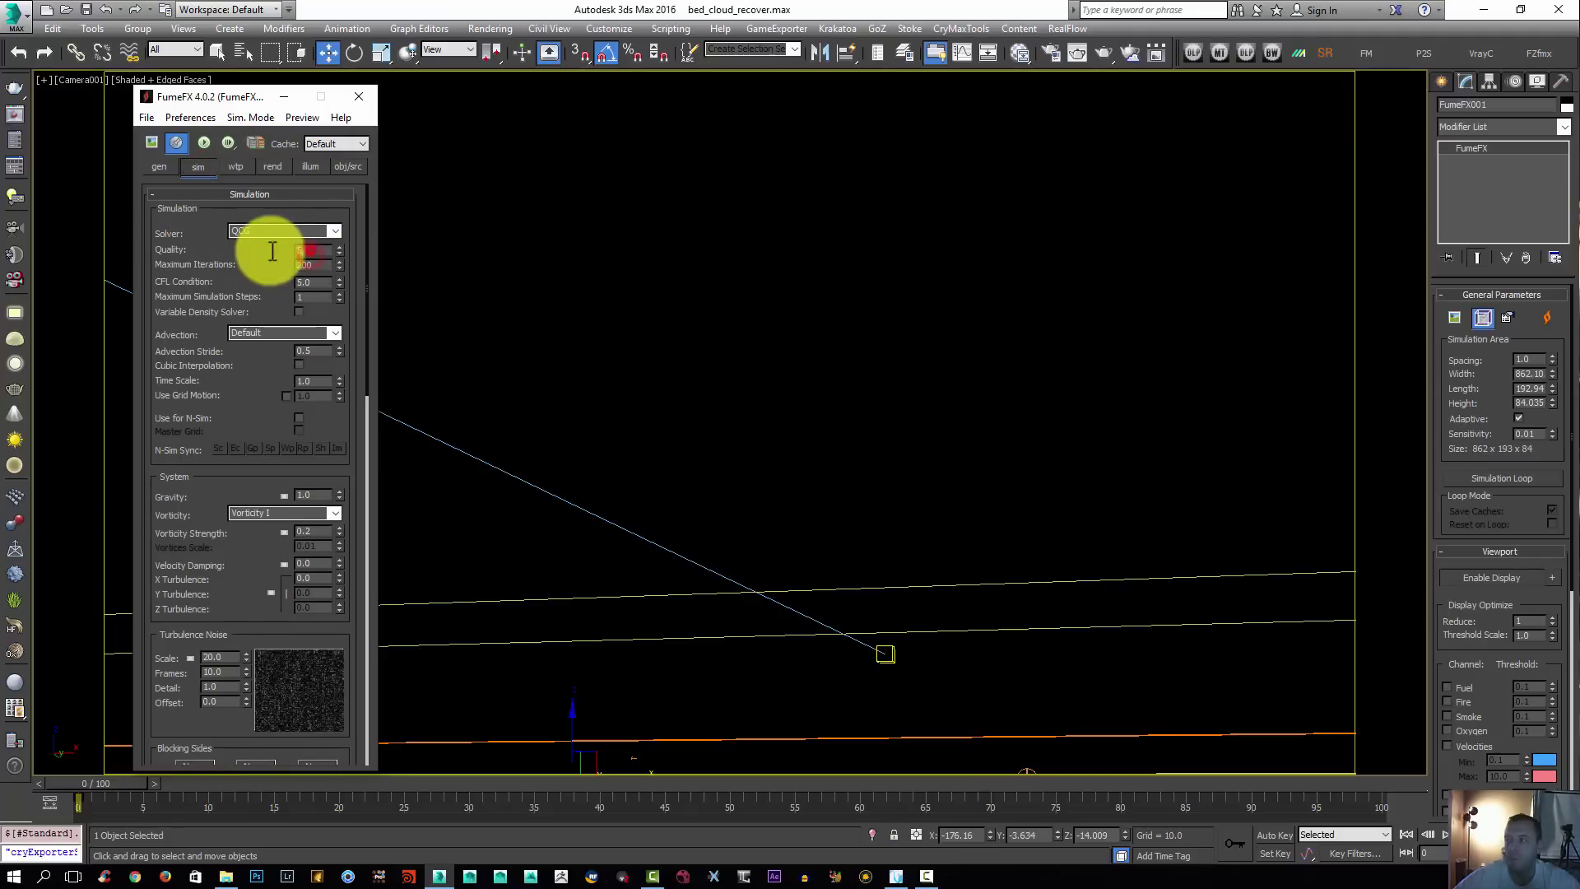
{"action": "type", "text": "8"}
{"action": "type", "text": "0"}
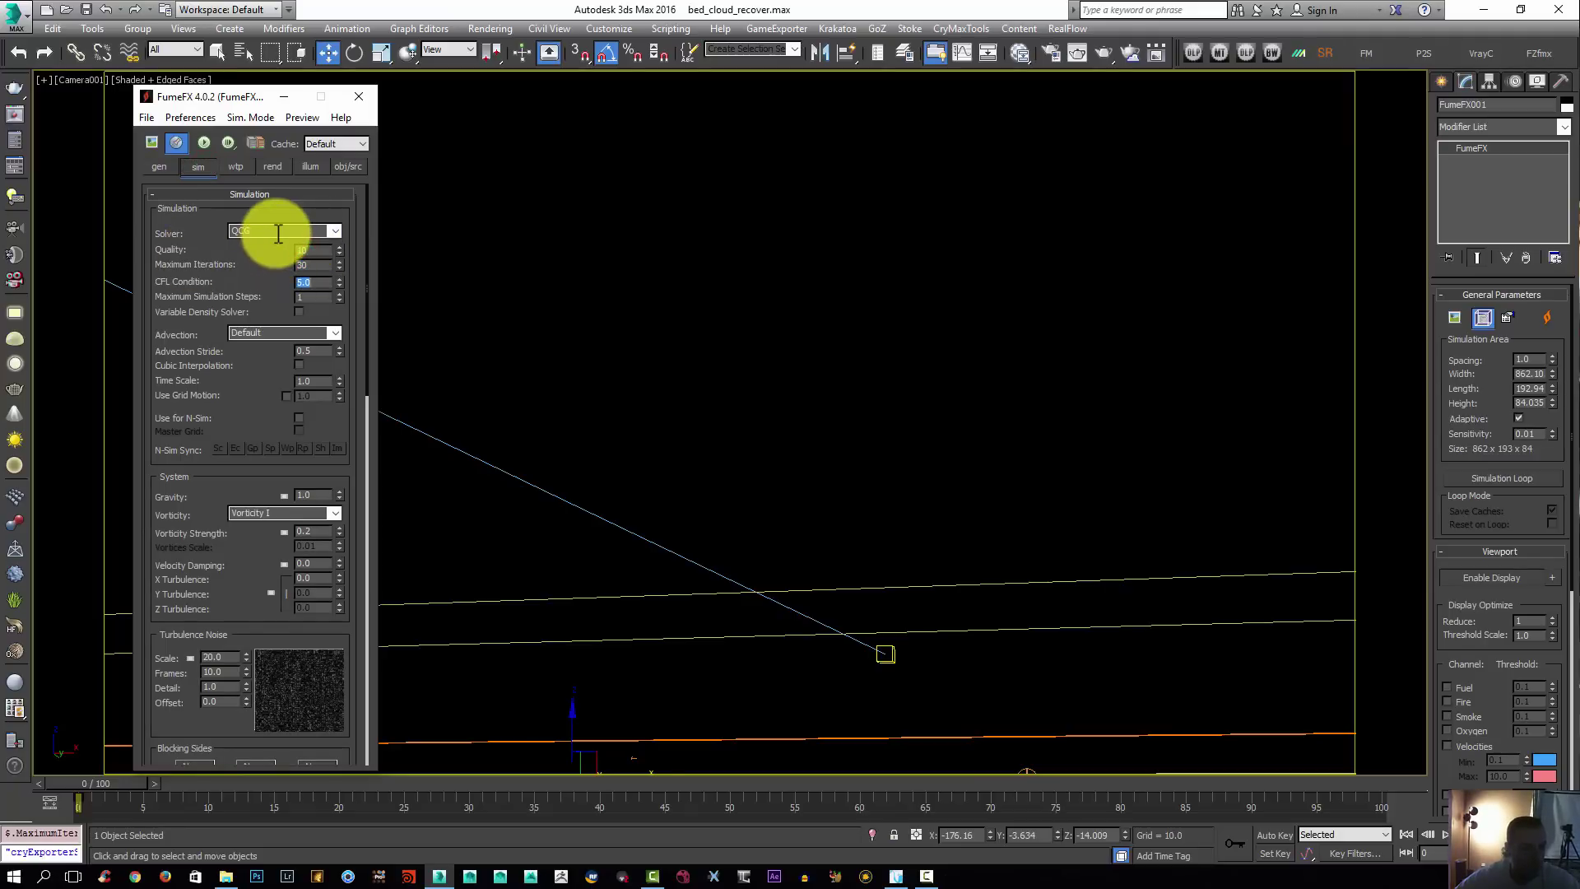
{"action": "left_click", "coordinate": [338, 333]}
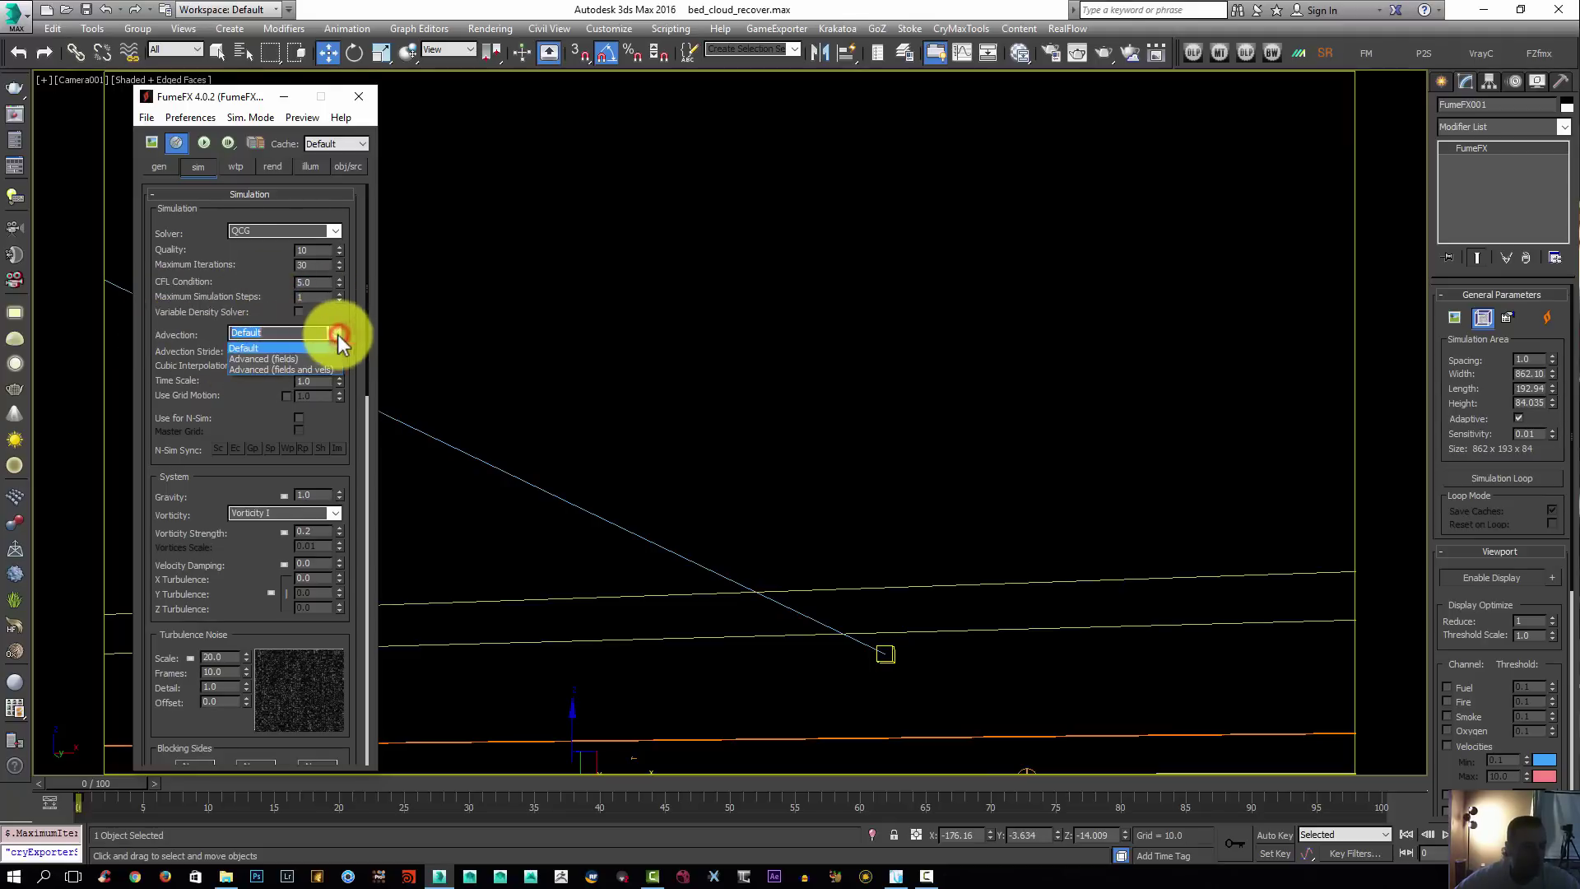
{"action": "left_click", "coordinate": [269, 360]}
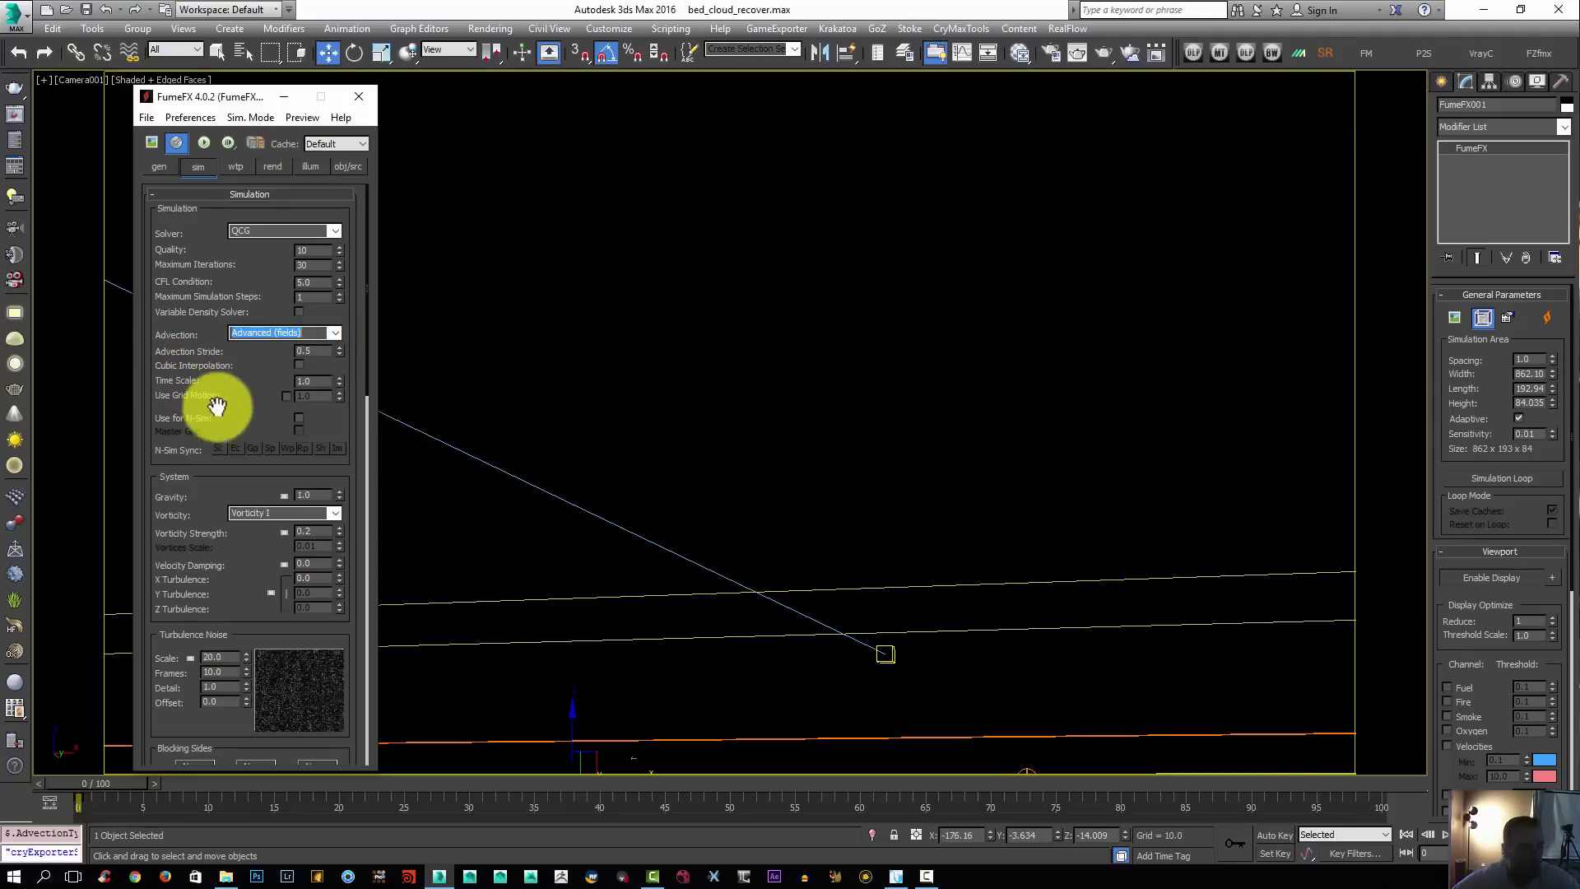
{"action": "double_click", "coordinate": [311, 381]}
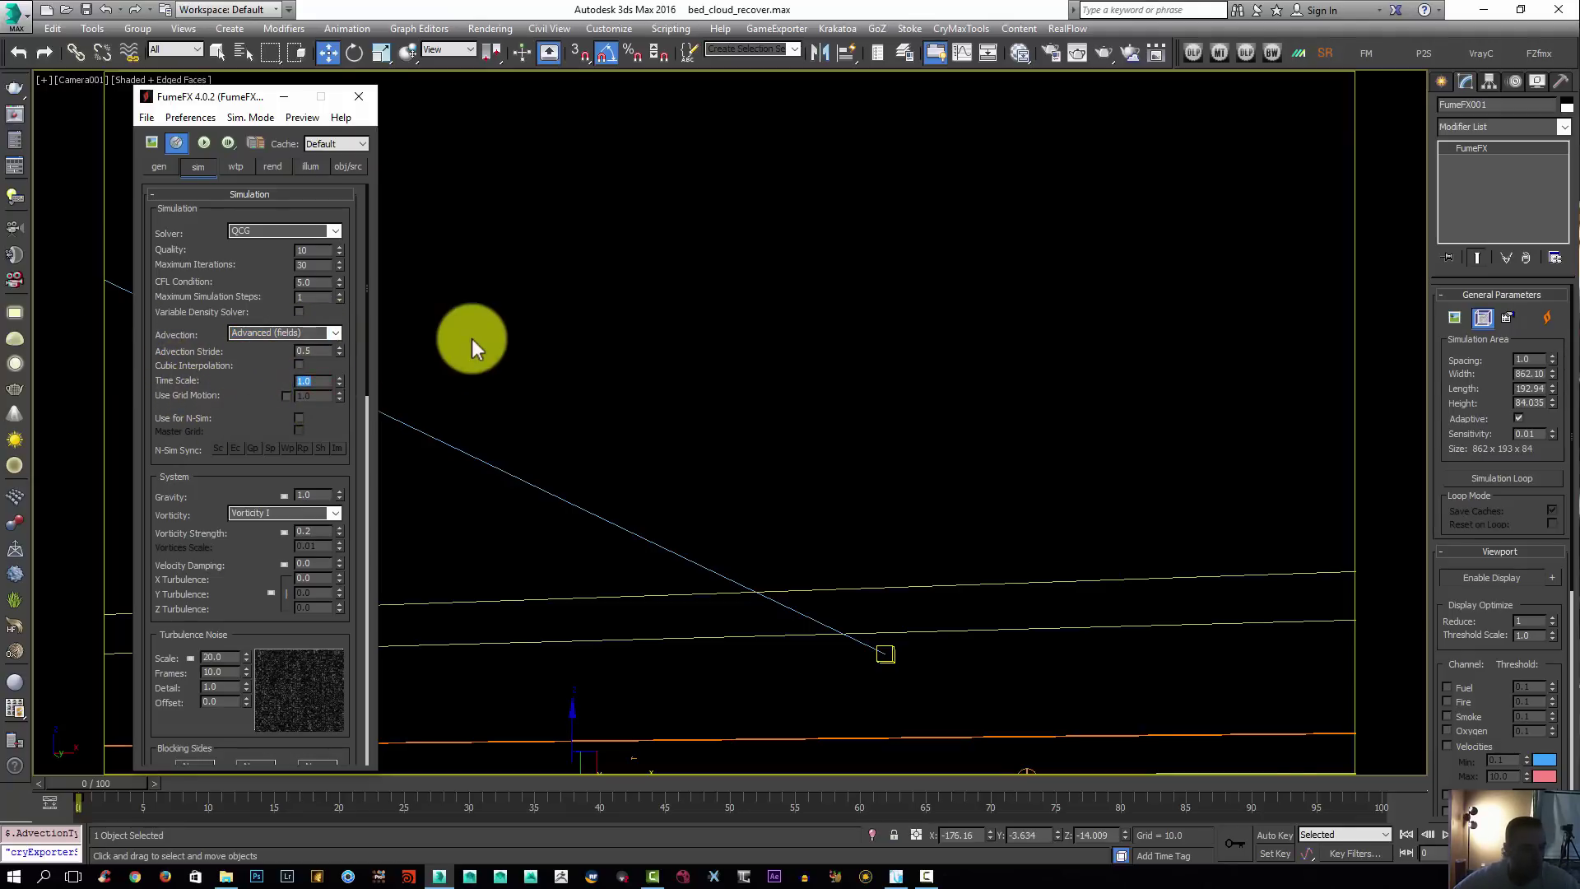
{"action": "type", "text": "2"}
{"action": "key", "text": "Return"}
Zero gravity, set Vorticity 0.8, Velocity Damping 0.001 and X Turbulence 0.2
{"action": "left_click_drag", "start_coordinate": [176, 504], "coordinate": [248, 402]}
{"action": "right_click", "coordinate": [338, 446]}
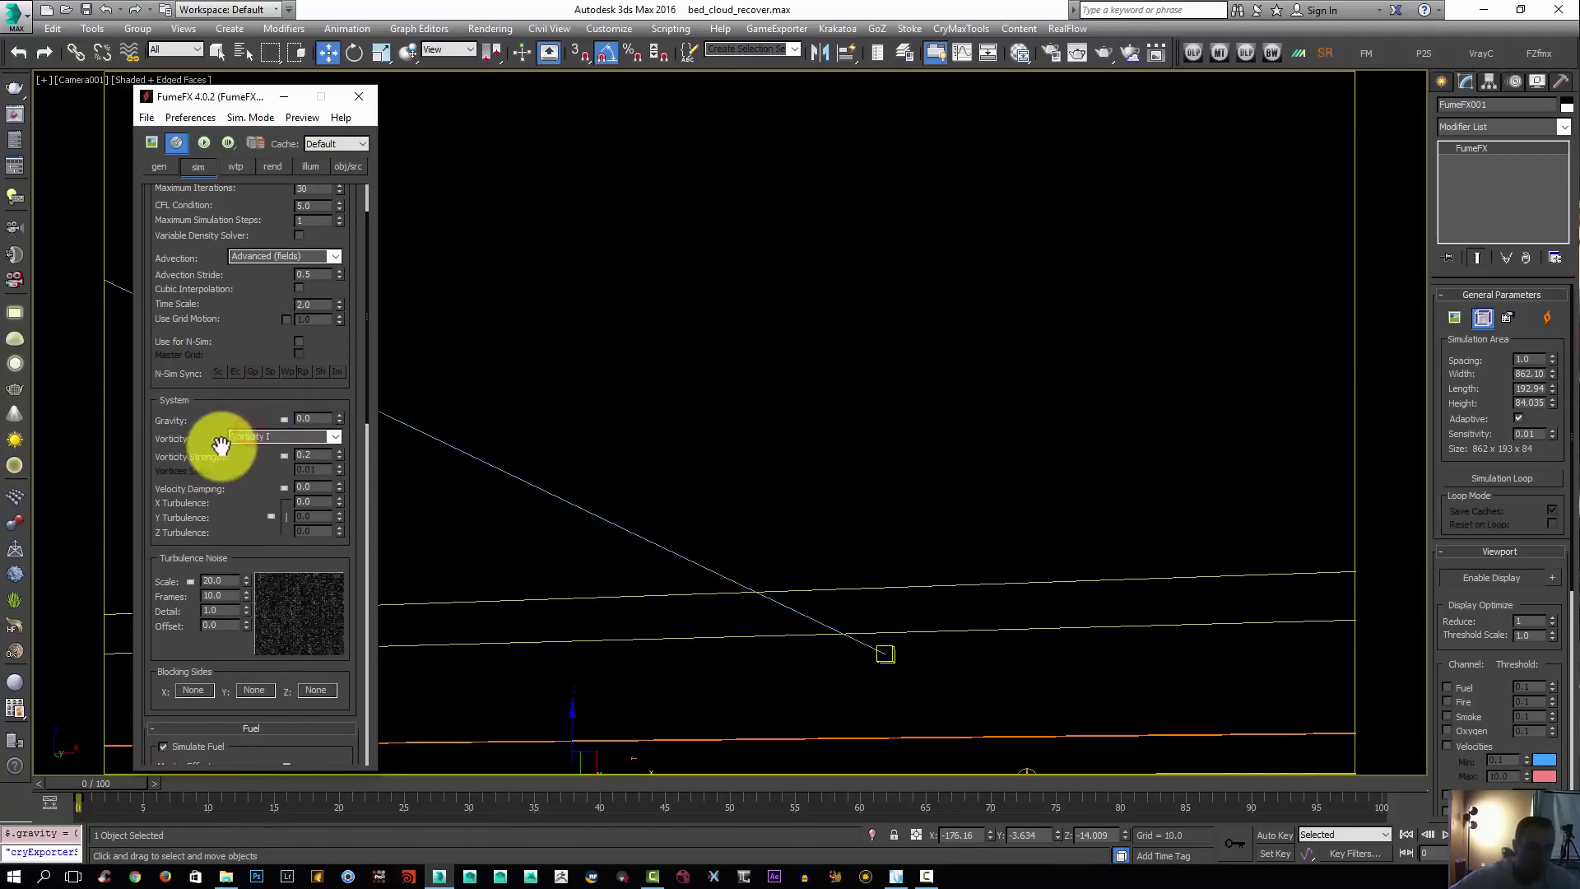
{"action": "left_click", "coordinate": [313, 455]}
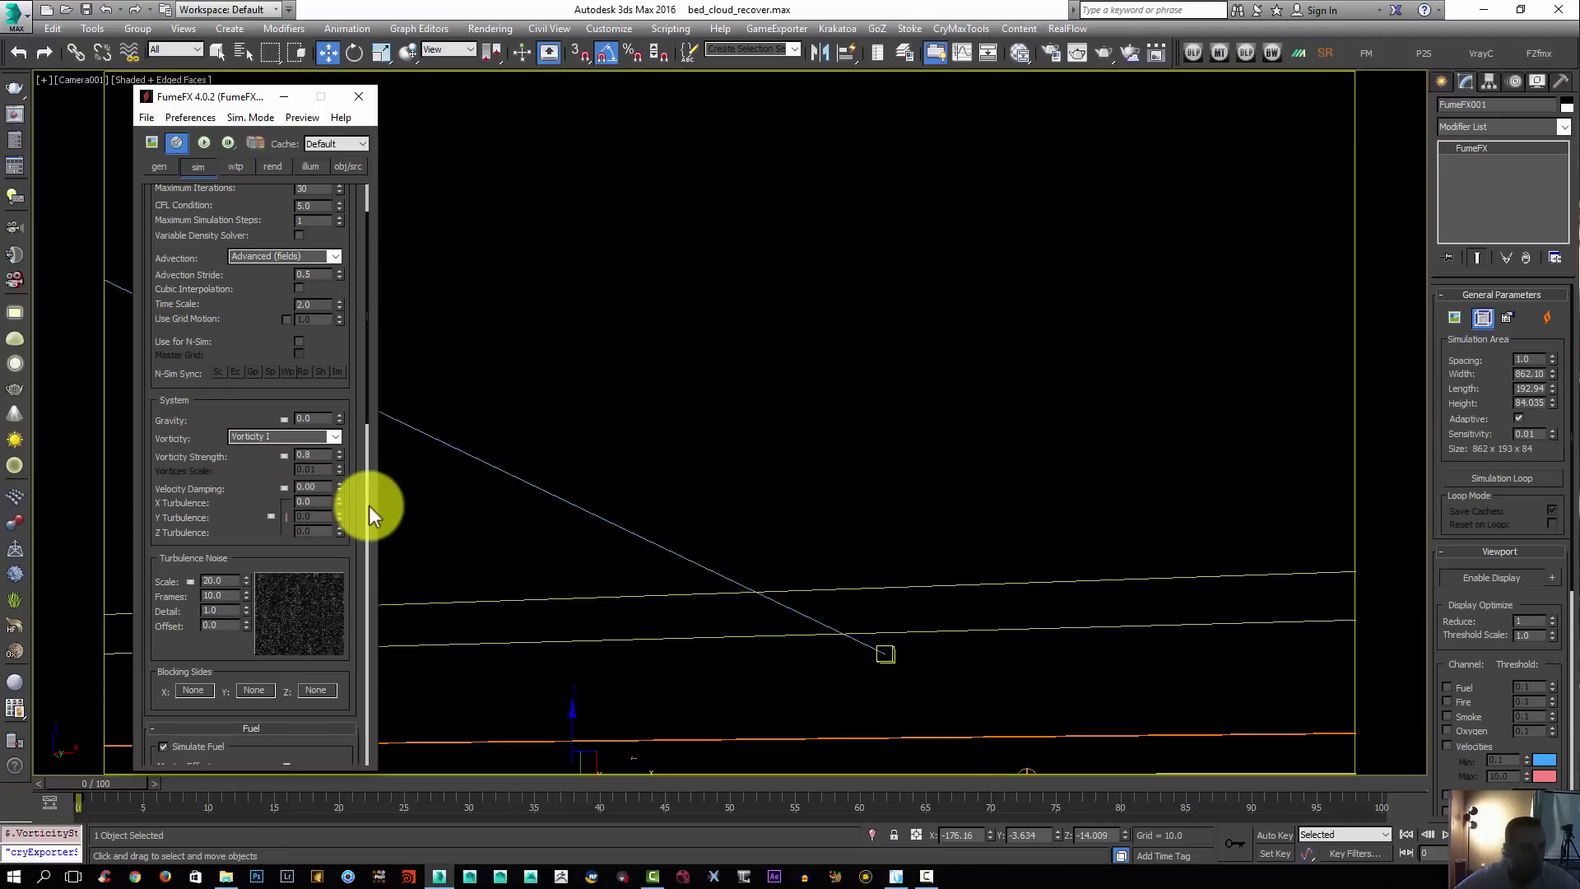
{"action": "type", "text": "1"}
{"action": "key", "text": "Return"}
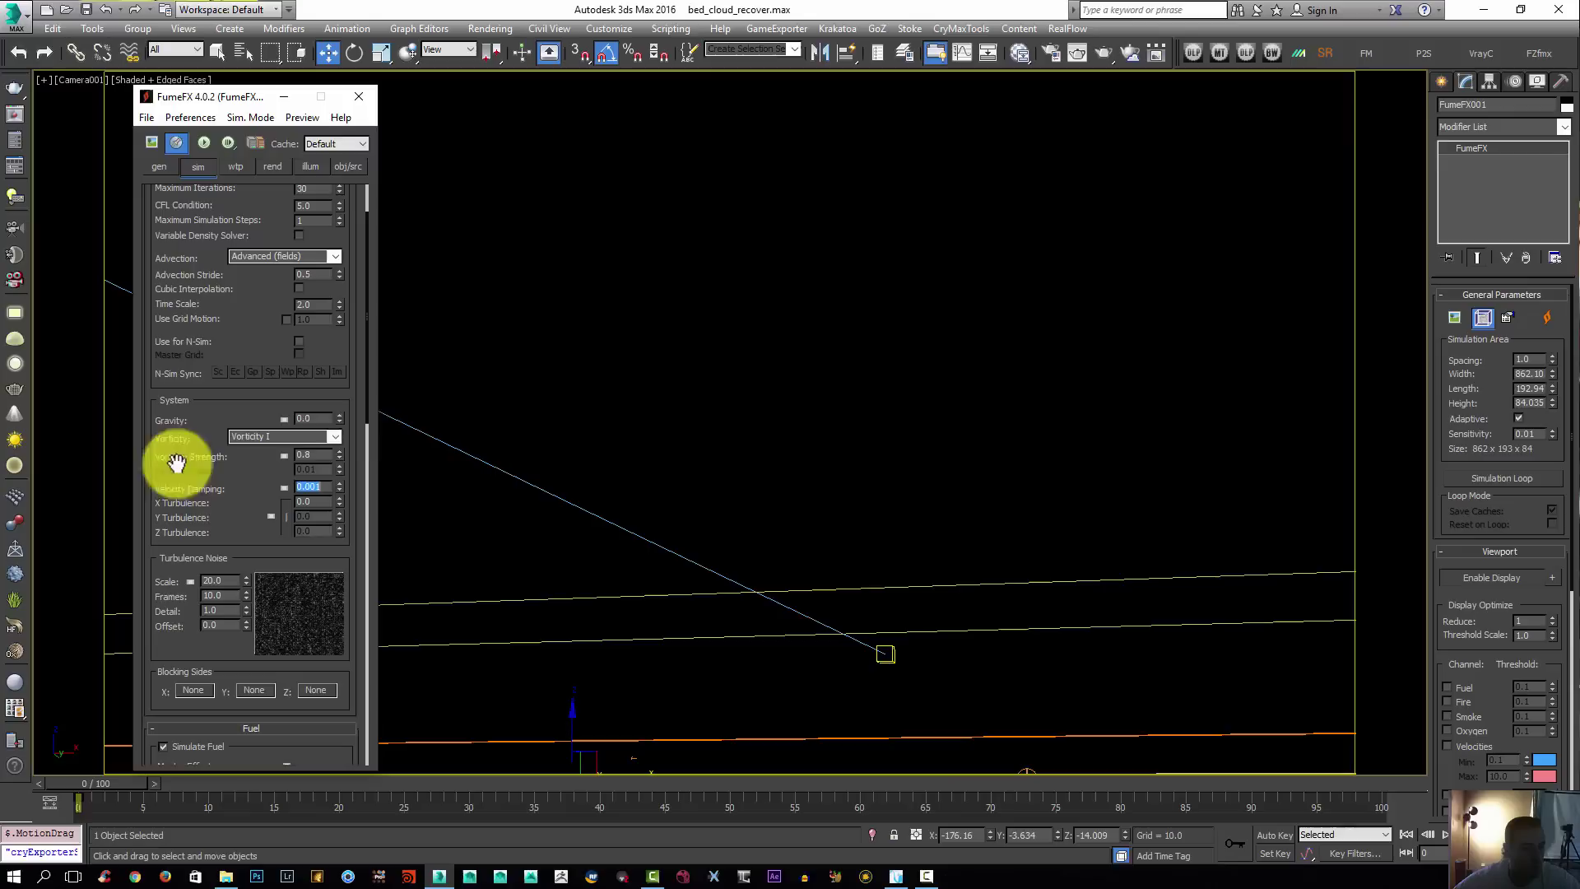
{"action": "left_click", "coordinate": [314, 502]}
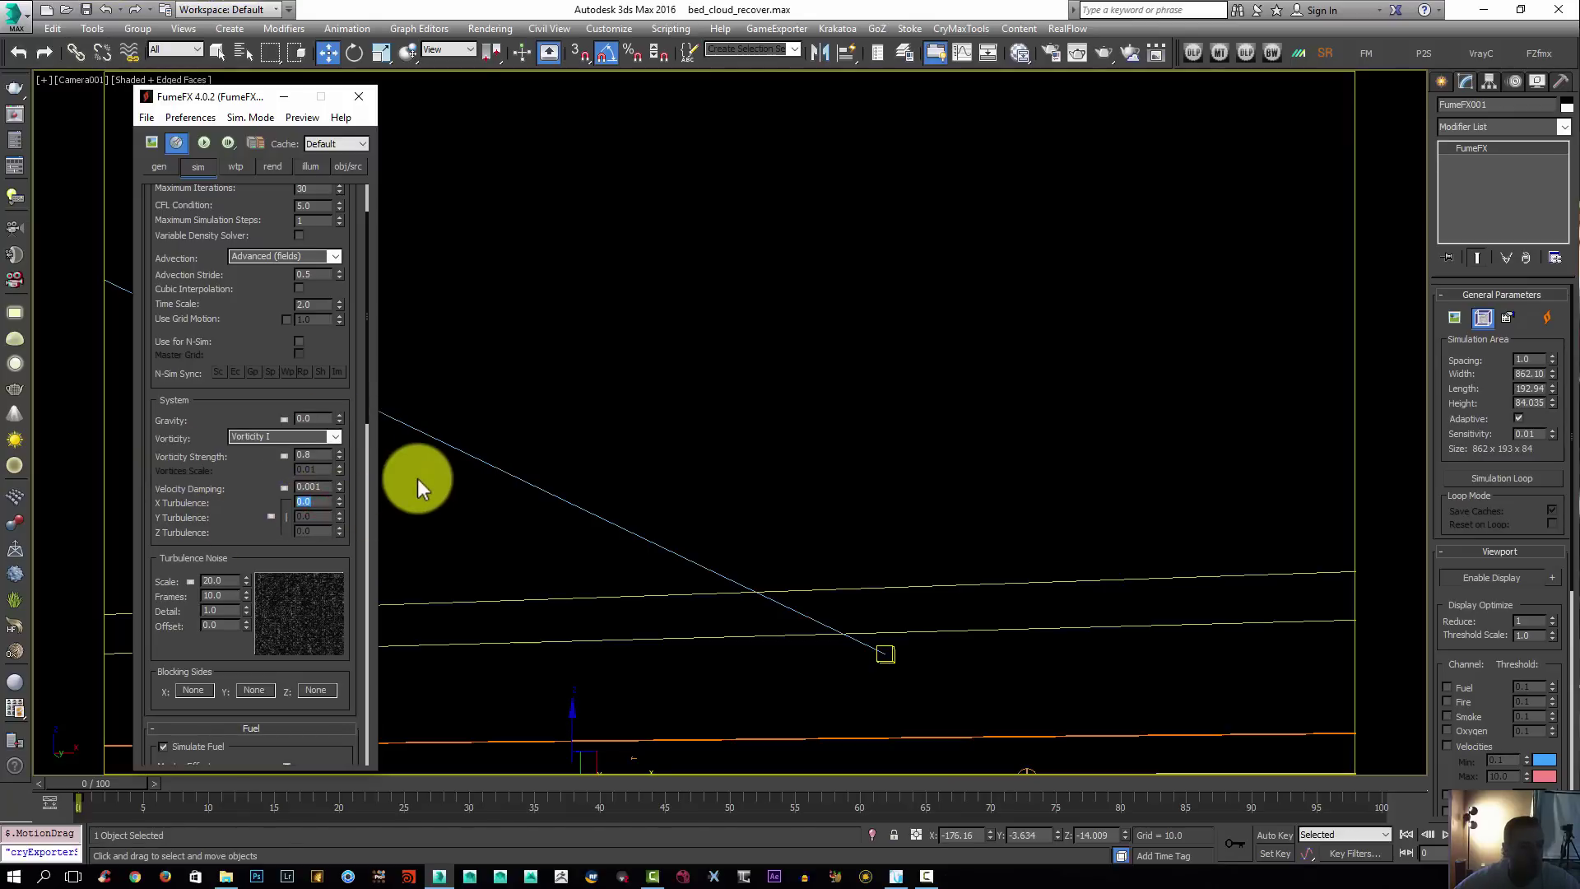
{"action": "type", "text": "0.2"}
{"action": "key", "text": "Return"}
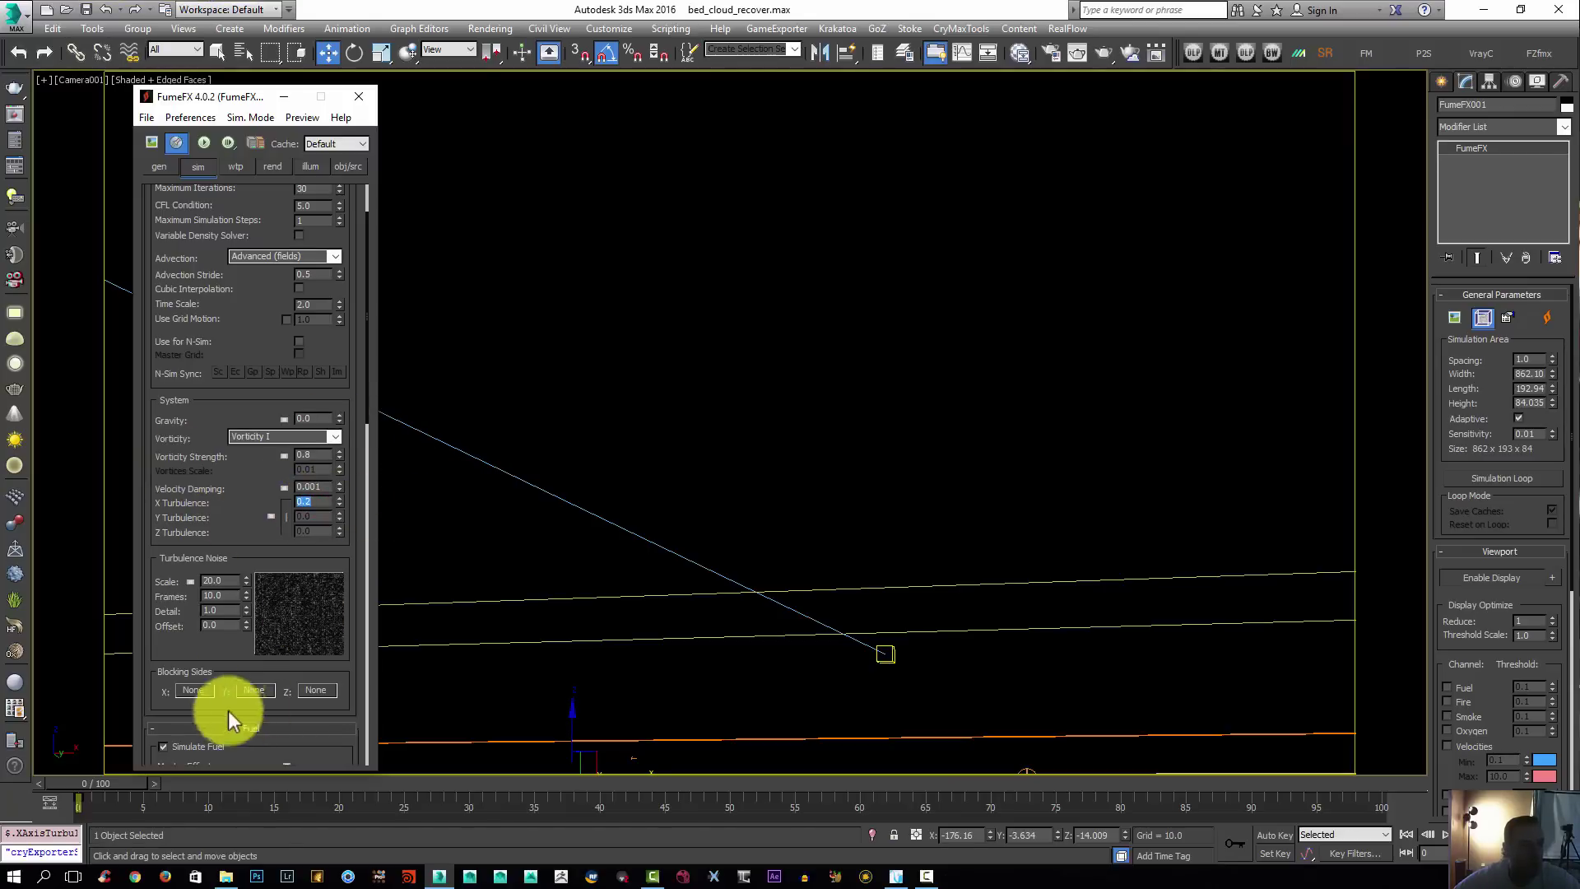
Set the Z-axis blocking side to -Z
{"action": "scroll", "coordinate": [246, 535], "scroll_direction": "down", "scroll_amount": 5}
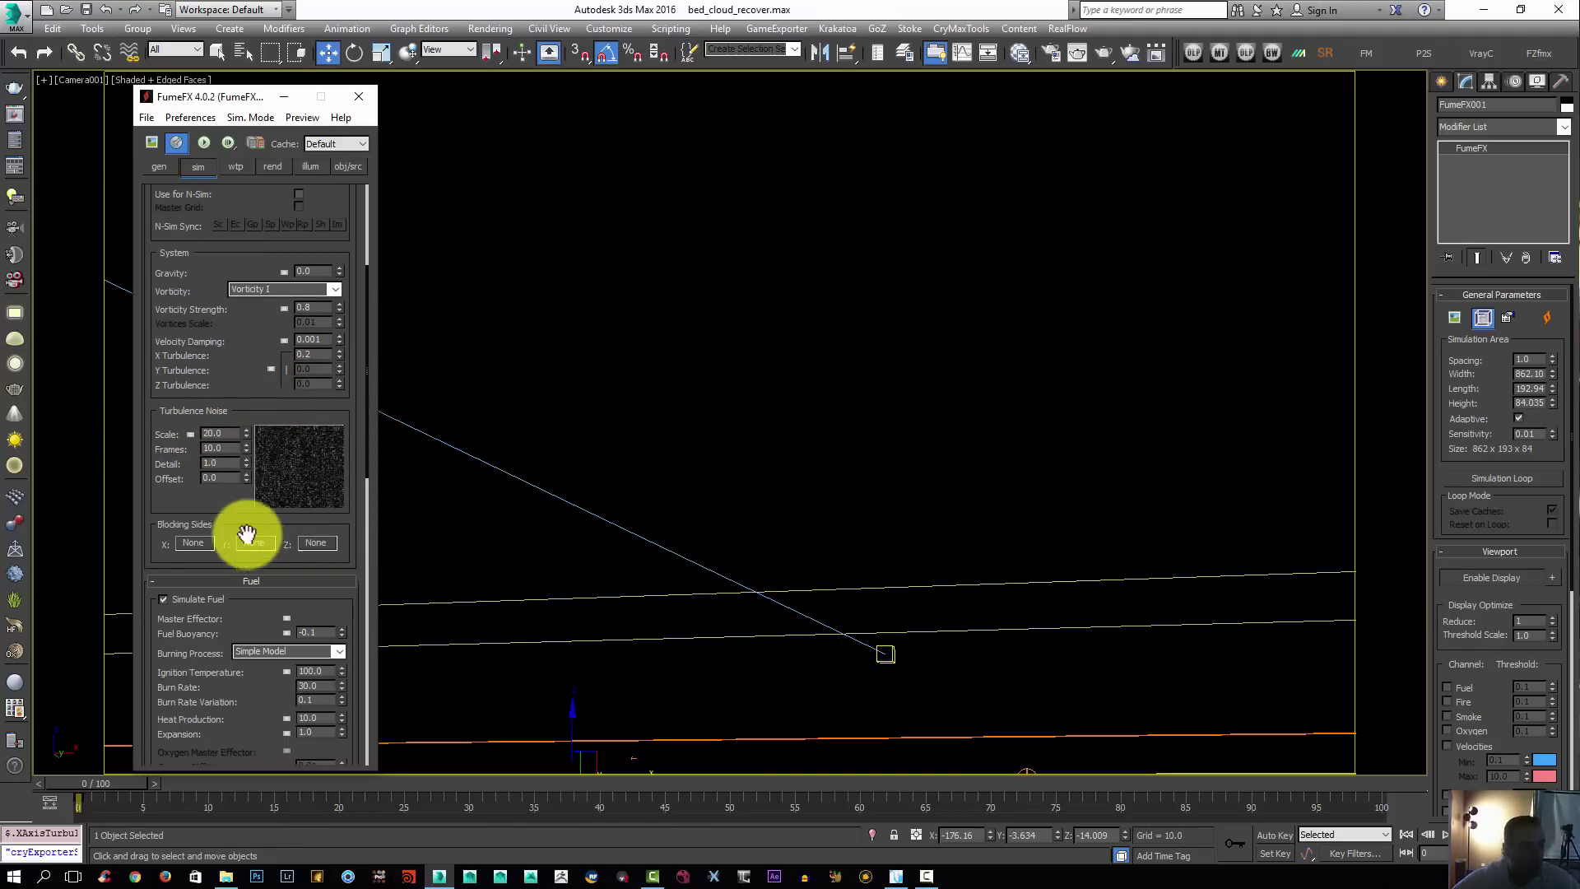
{"action": "left_click", "coordinate": [317, 544]}
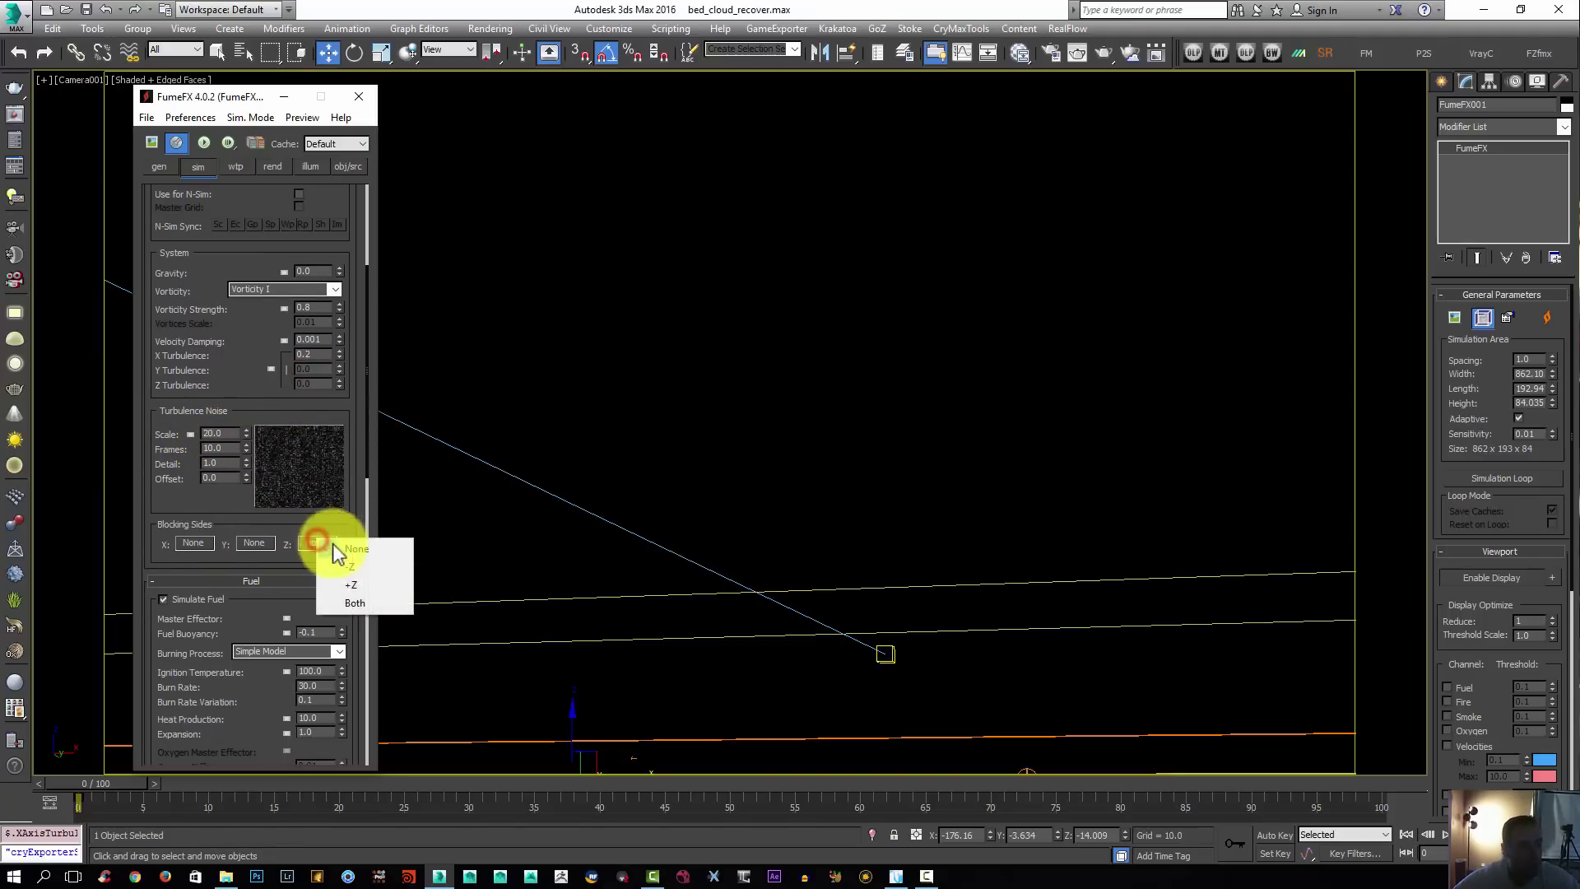
{"action": "left_click", "coordinate": [370, 566]}
{"action": "left_click_drag", "start_coordinate": [255, 565], "coordinate": [255, 329]}
{"action": "left_click", "coordinate": [164, 343]}
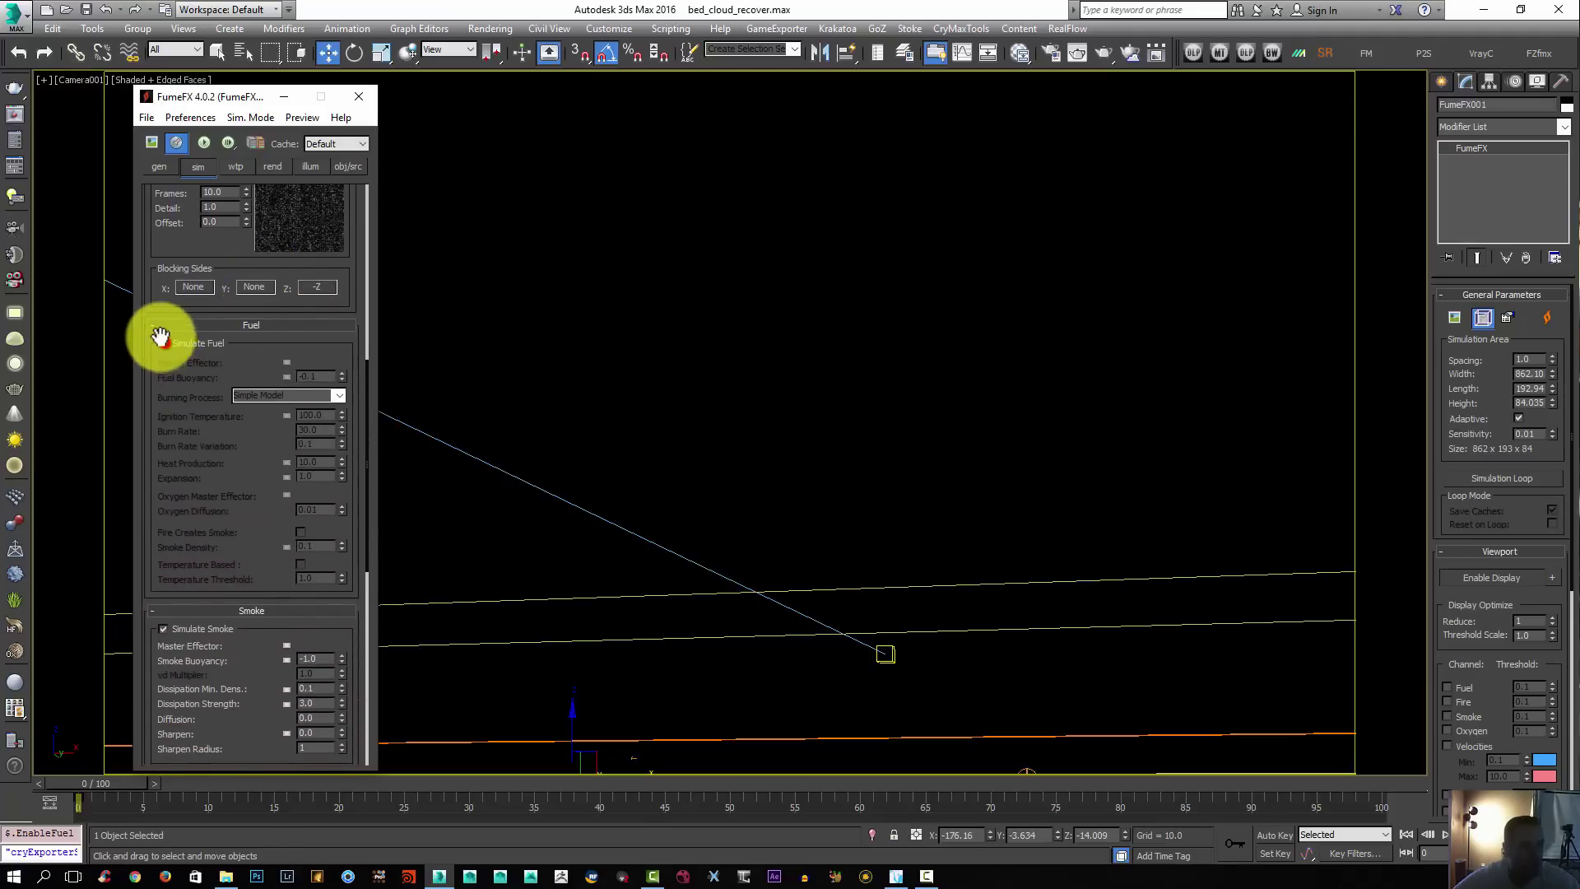
{"action": "left_click", "coordinate": [170, 330]}
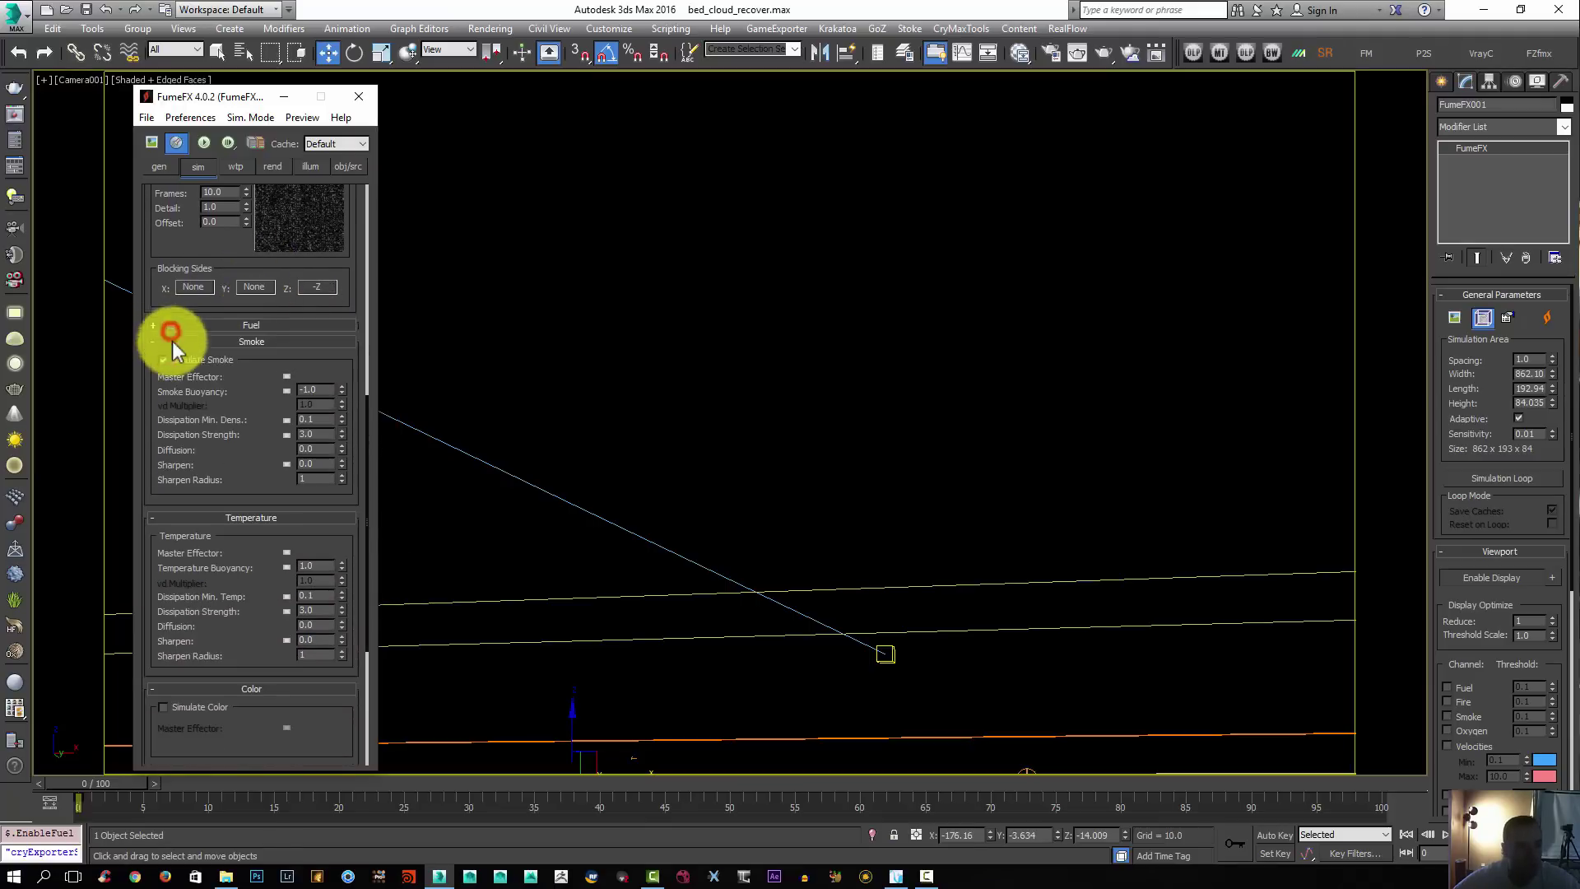
{"action": "right_click", "coordinate": [342, 389]}
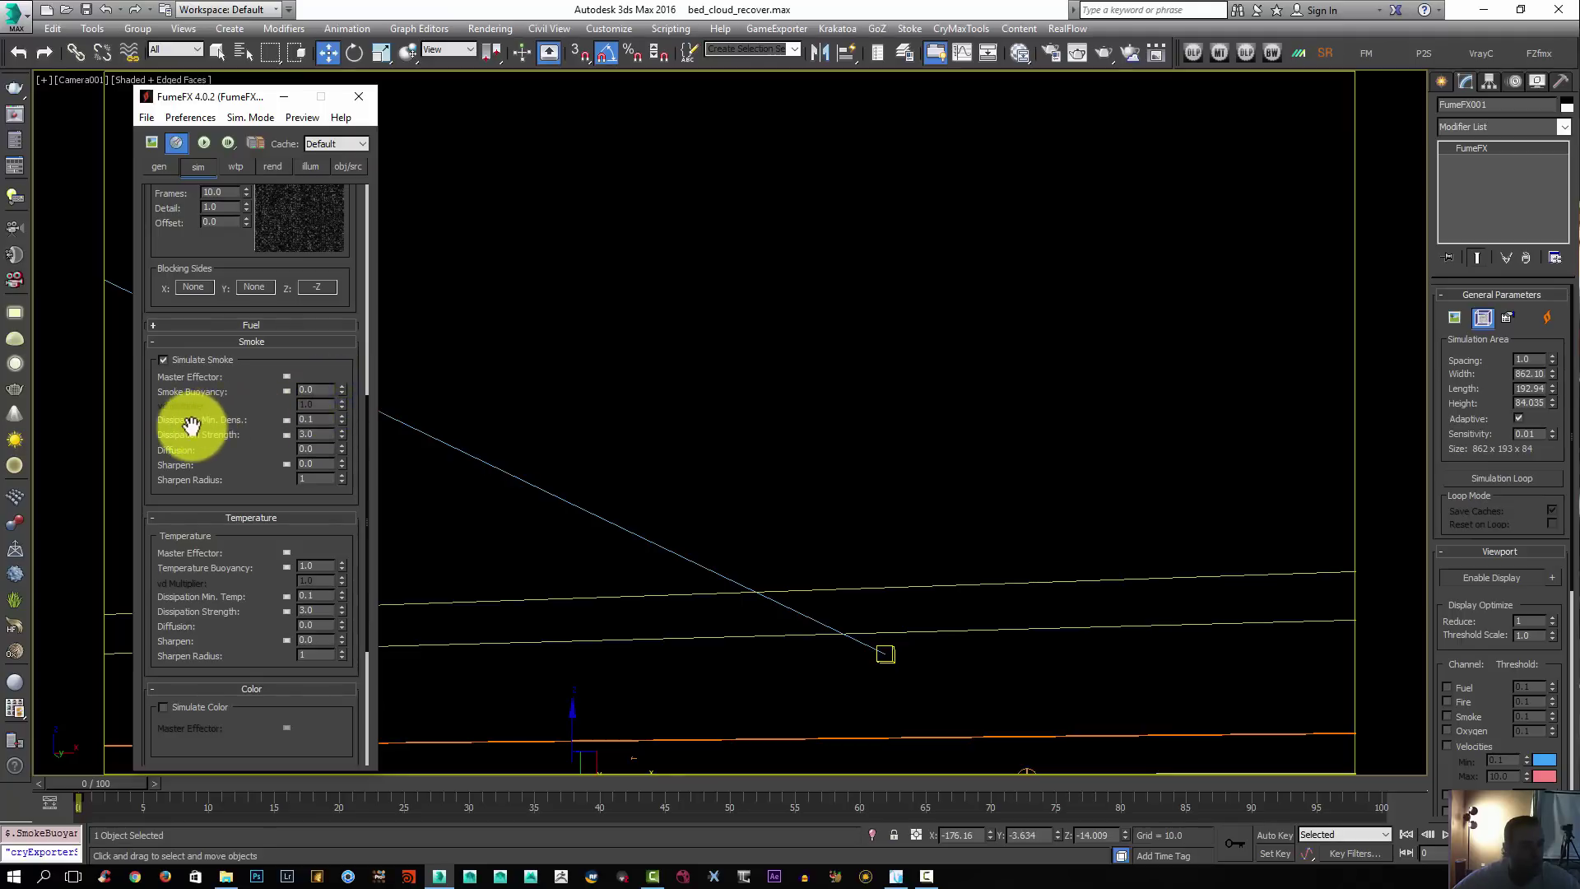
{"action": "double_click", "coordinate": [319, 419]}
{"action": "type", "text": "0.001"}
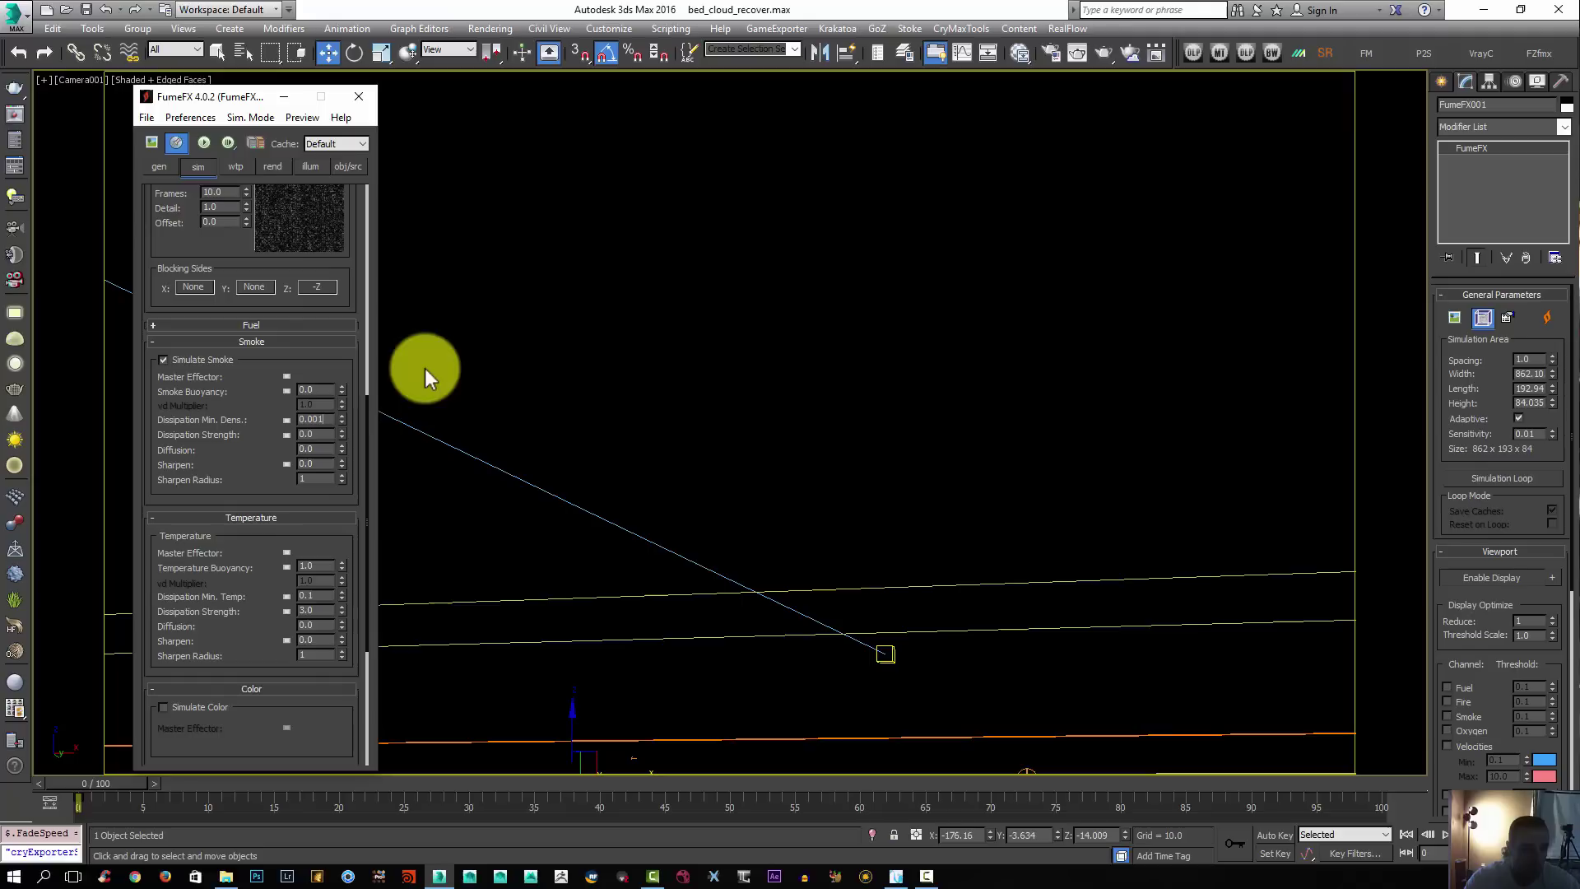
{"action": "key", "text": "Tab"}
{"action": "type", "text": "0.001"}
{"action": "key", "text": "Return"}
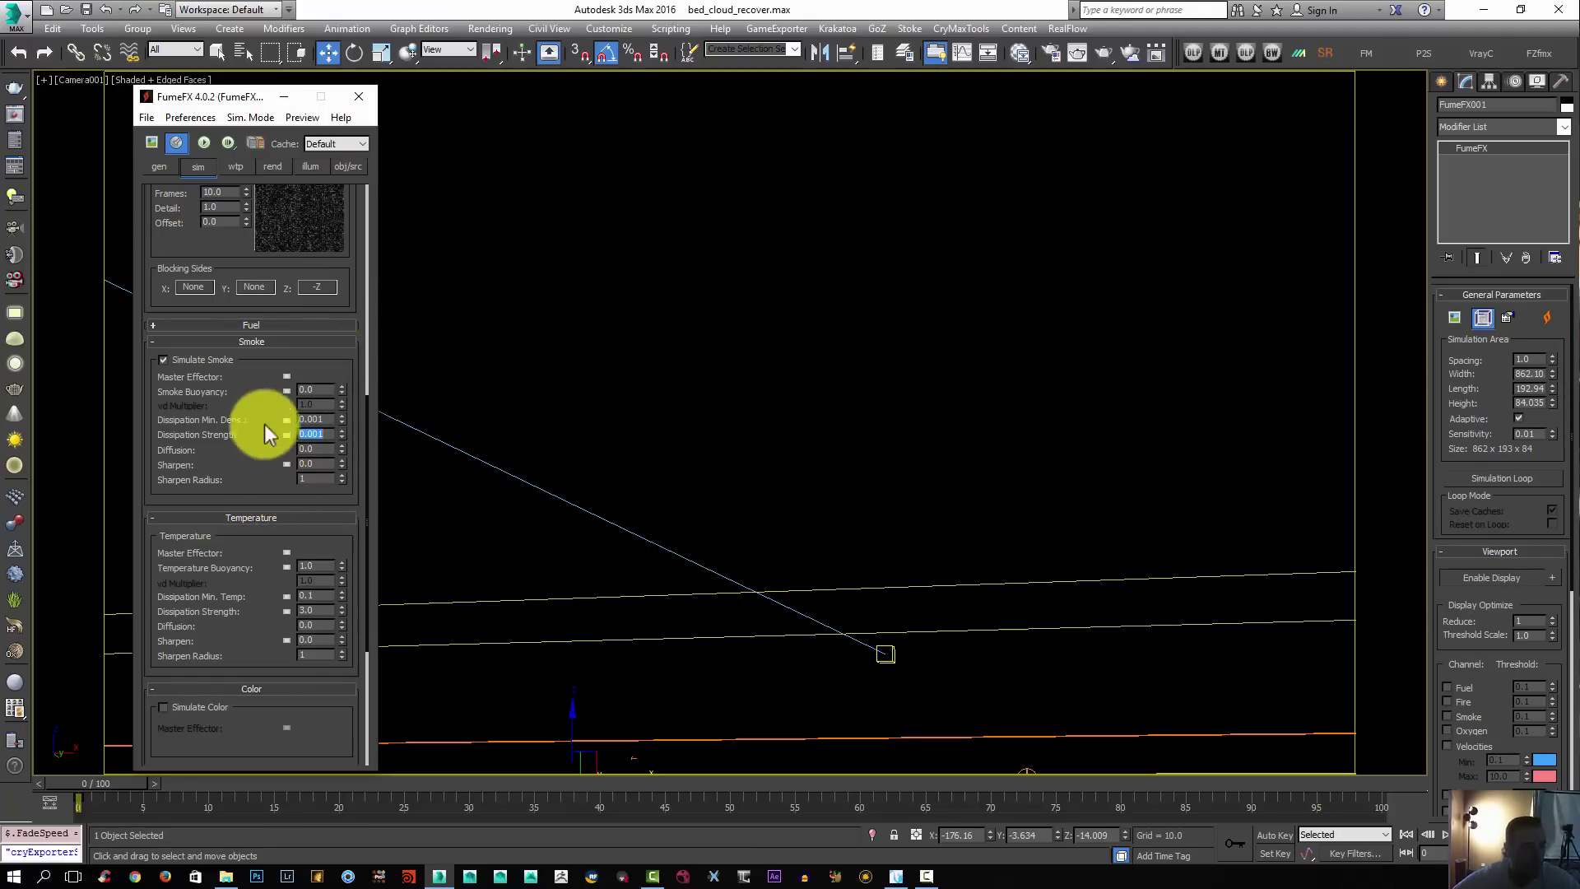
{"action": "scroll", "coordinate": [237, 452], "scroll_direction": "down", "scroll_amount": 2}
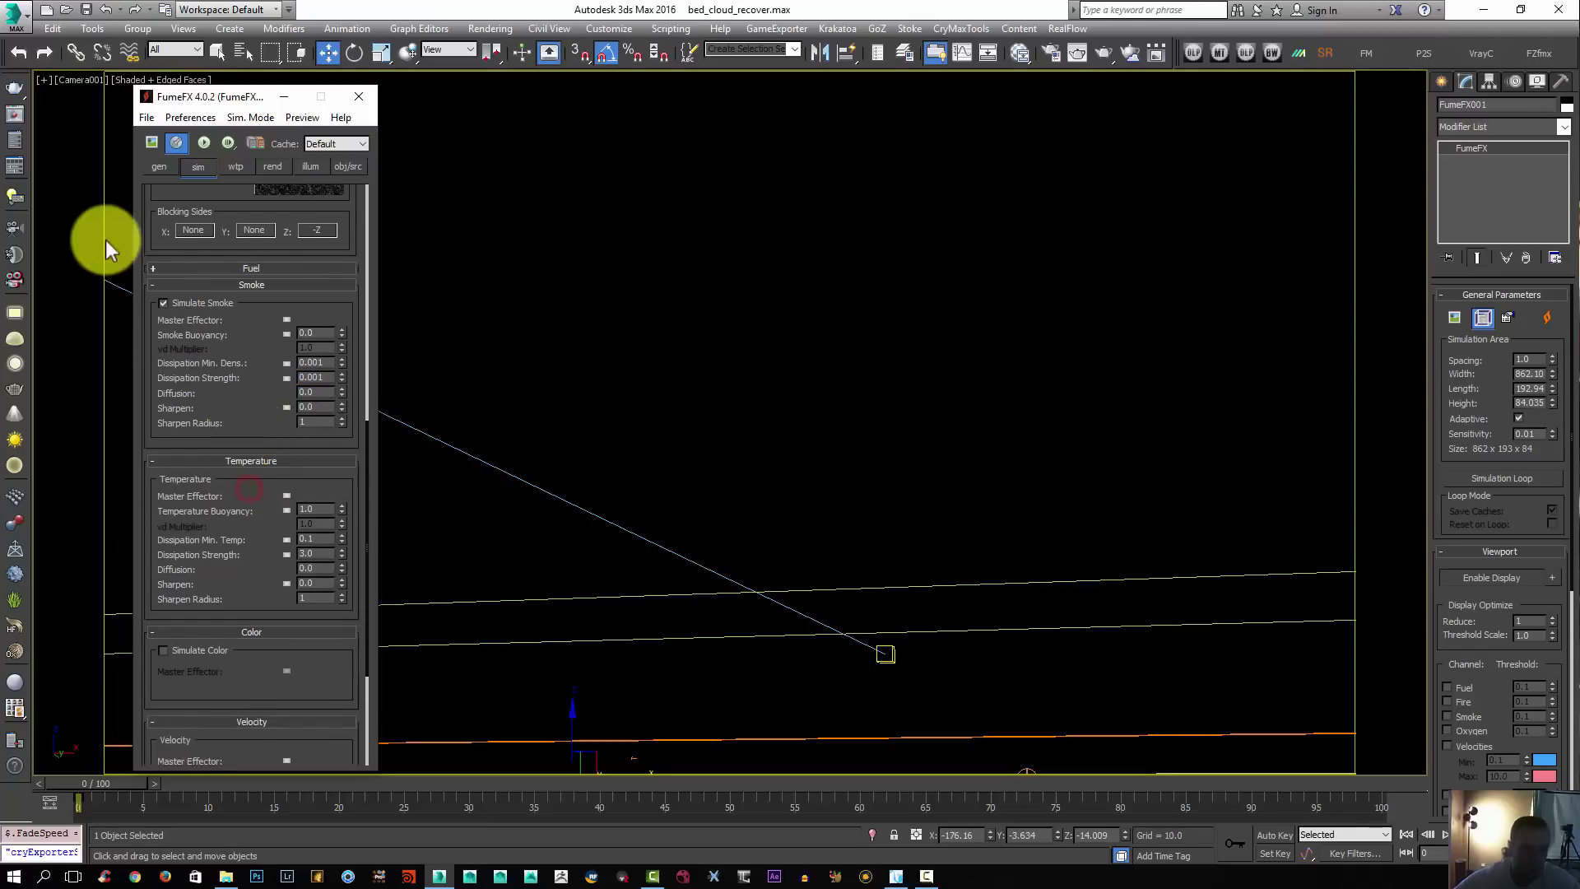
{"action": "left_click", "coordinate": [152, 285]}
{"action": "left_click_drag", "start_coordinate": [255, 496], "coordinate": [249, 392]}
{"action": "scroll", "coordinate": [247, 395], "scroll_direction": "up", "scroll_amount": 10}
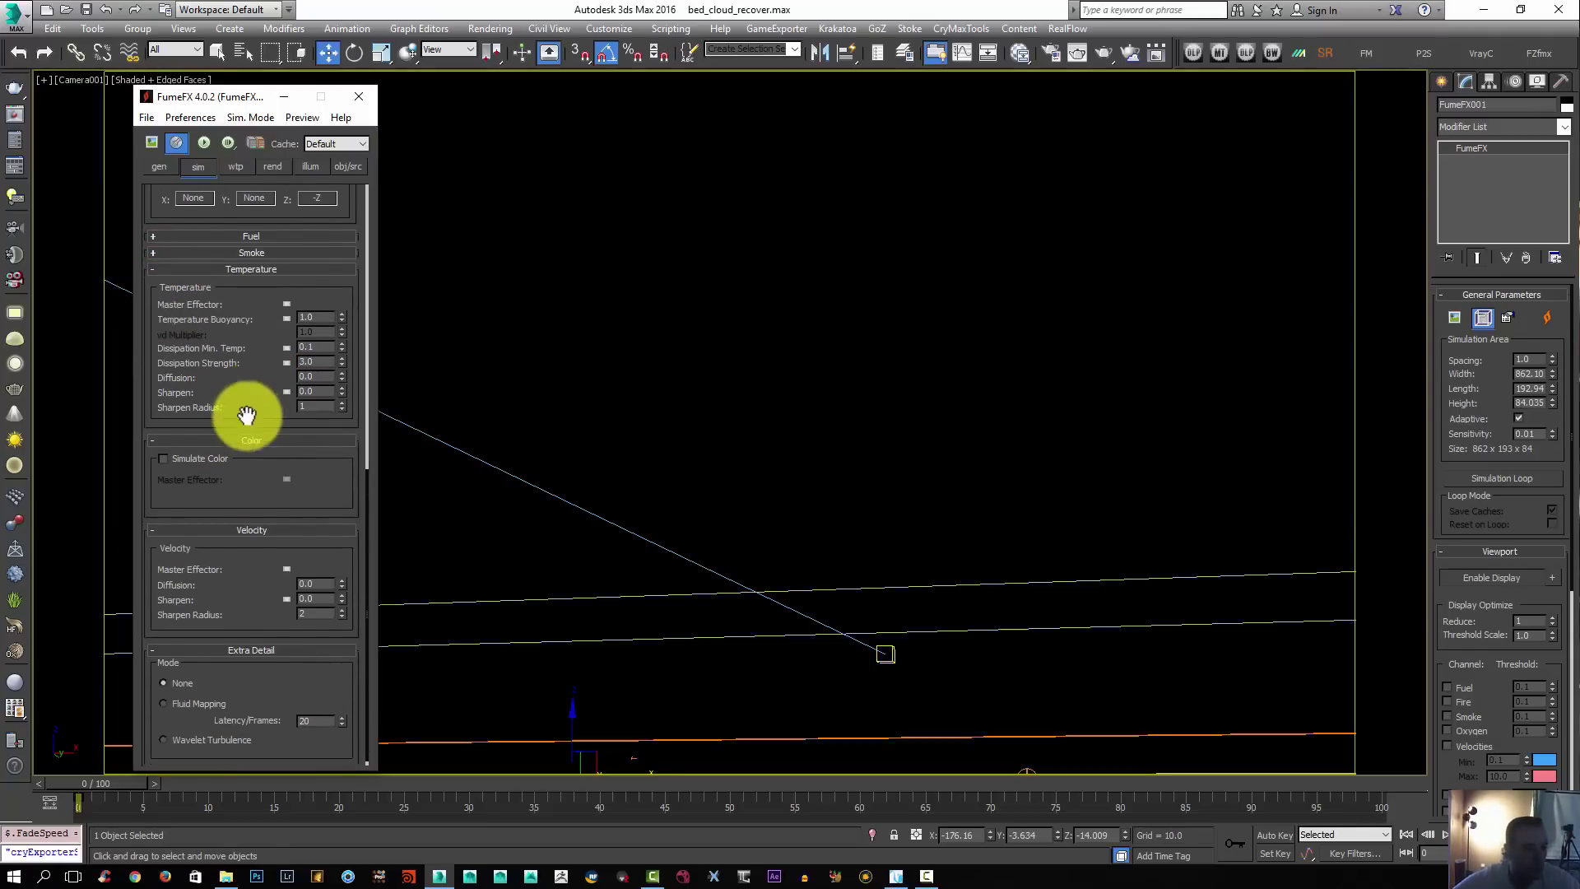
{"action": "left_click_drag", "start_coordinate": [236, 282], "coordinate": [264, 590]}
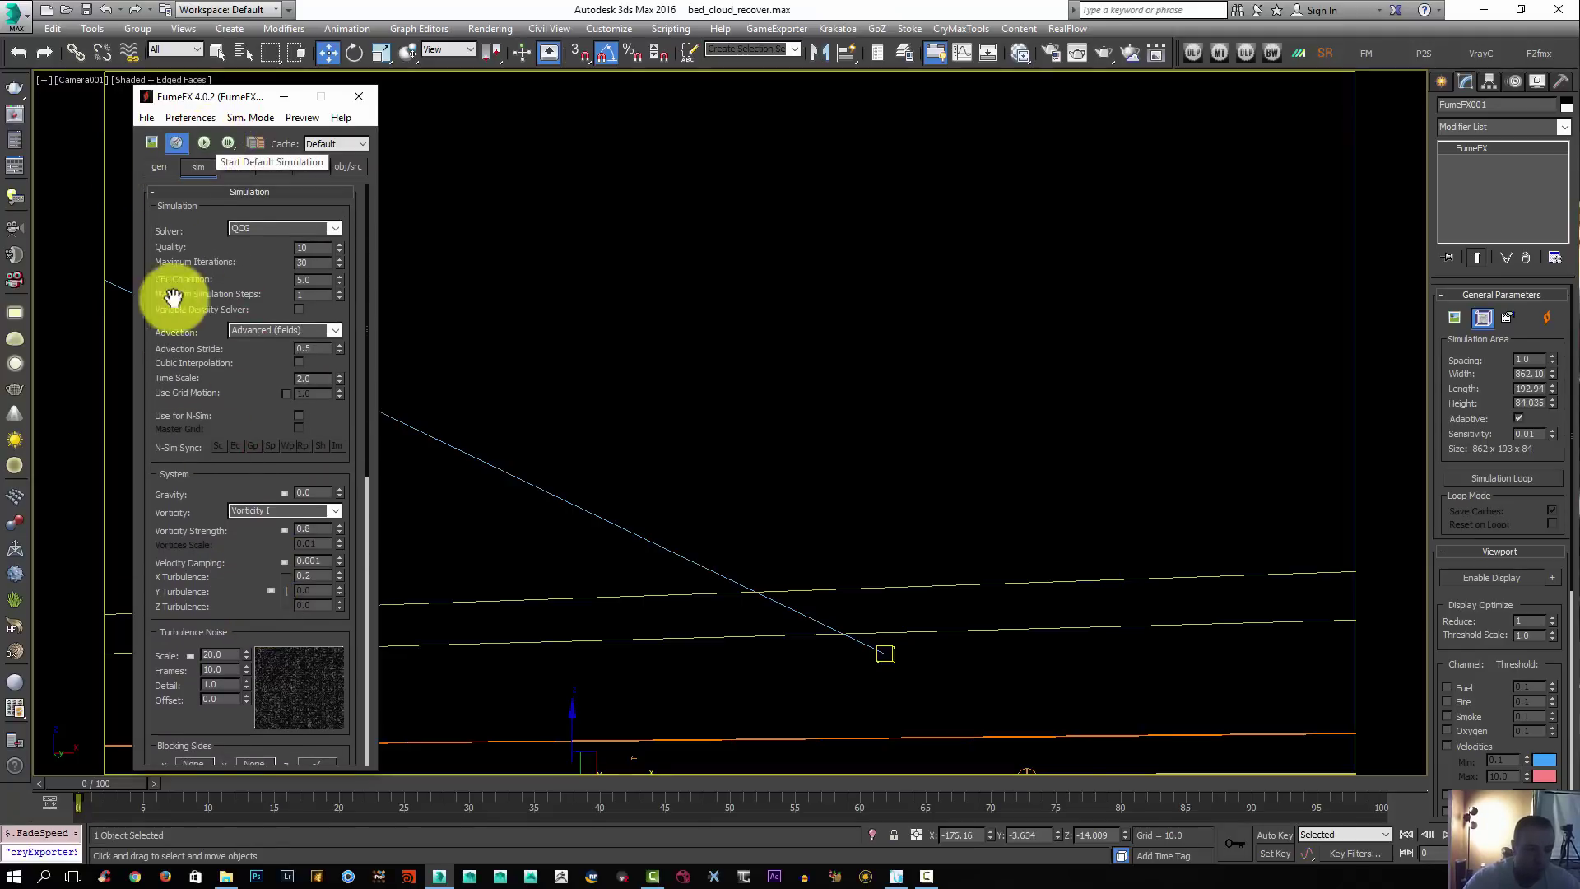
In the gen tab, point the Default output path to K:\APPCACHE\fumefx\tut\bed\bed_.fxd
{"action": "left_click", "coordinate": [150, 167]}
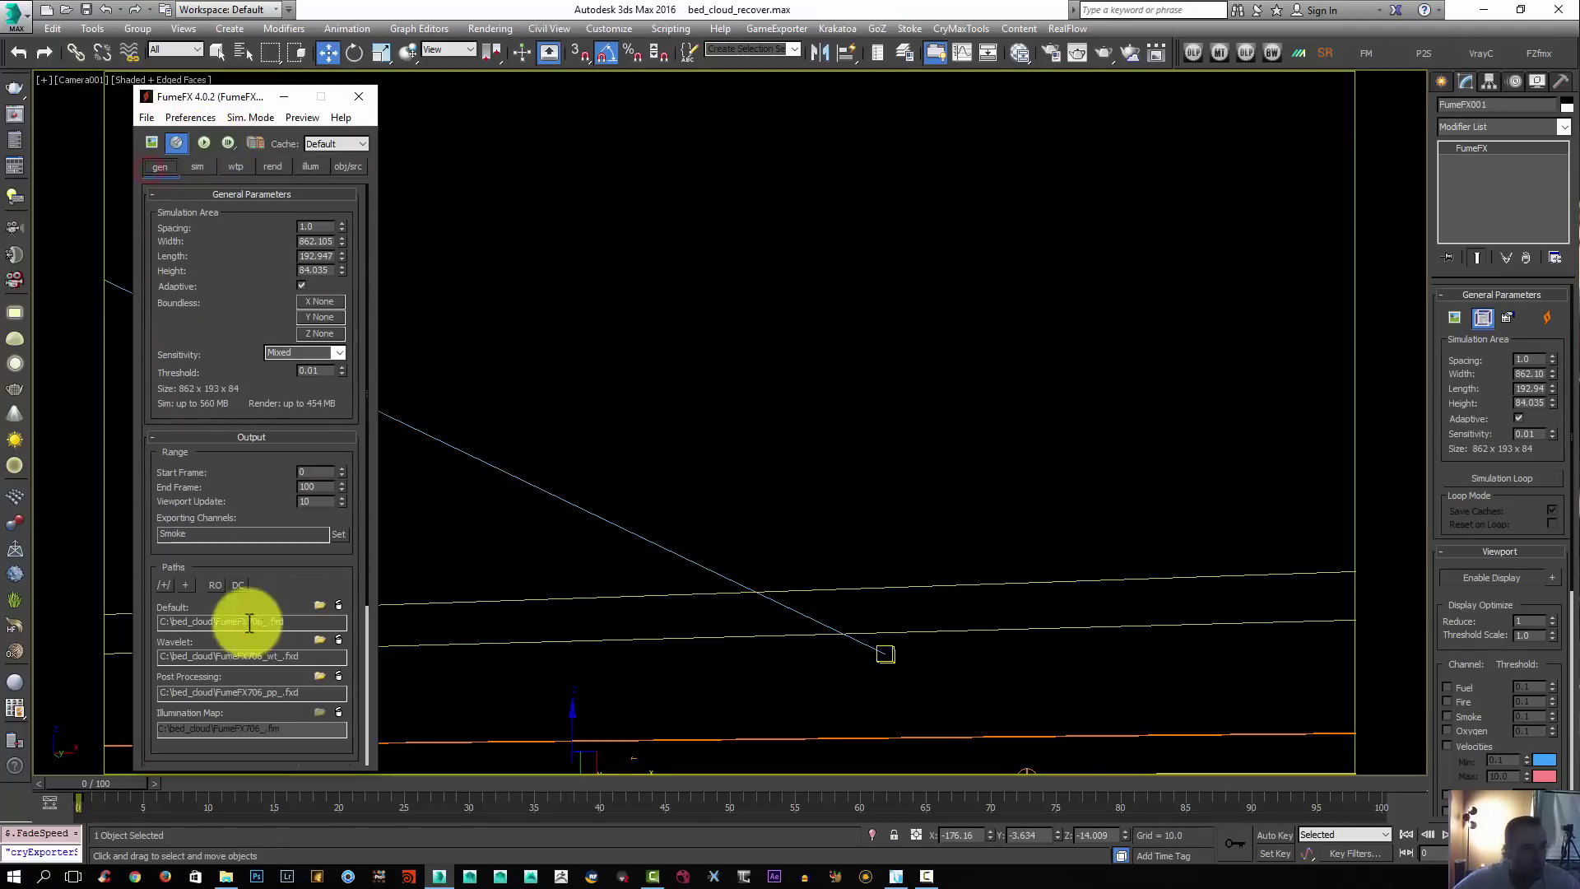
{"action": "left_click_drag", "start_coordinate": [257, 581], "coordinate": [276, 446]}
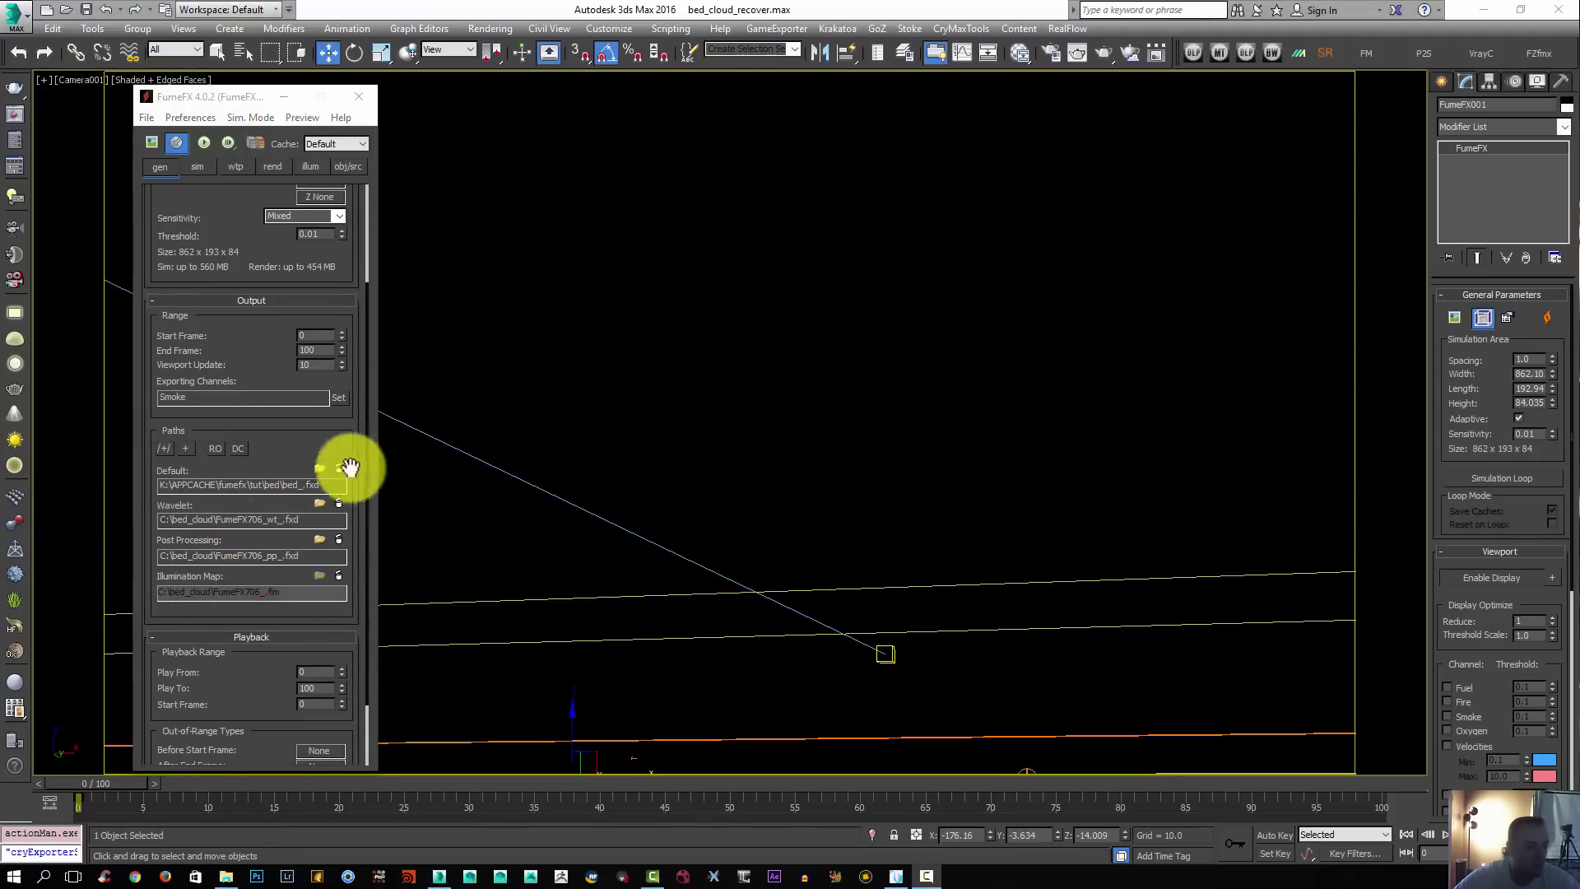
{"action": "left_click", "coordinate": [170, 484]}
{"action": "type", "text": "K:\\APPCACHE\\fumefx\\tut\\bed\\bed_.fxd"}
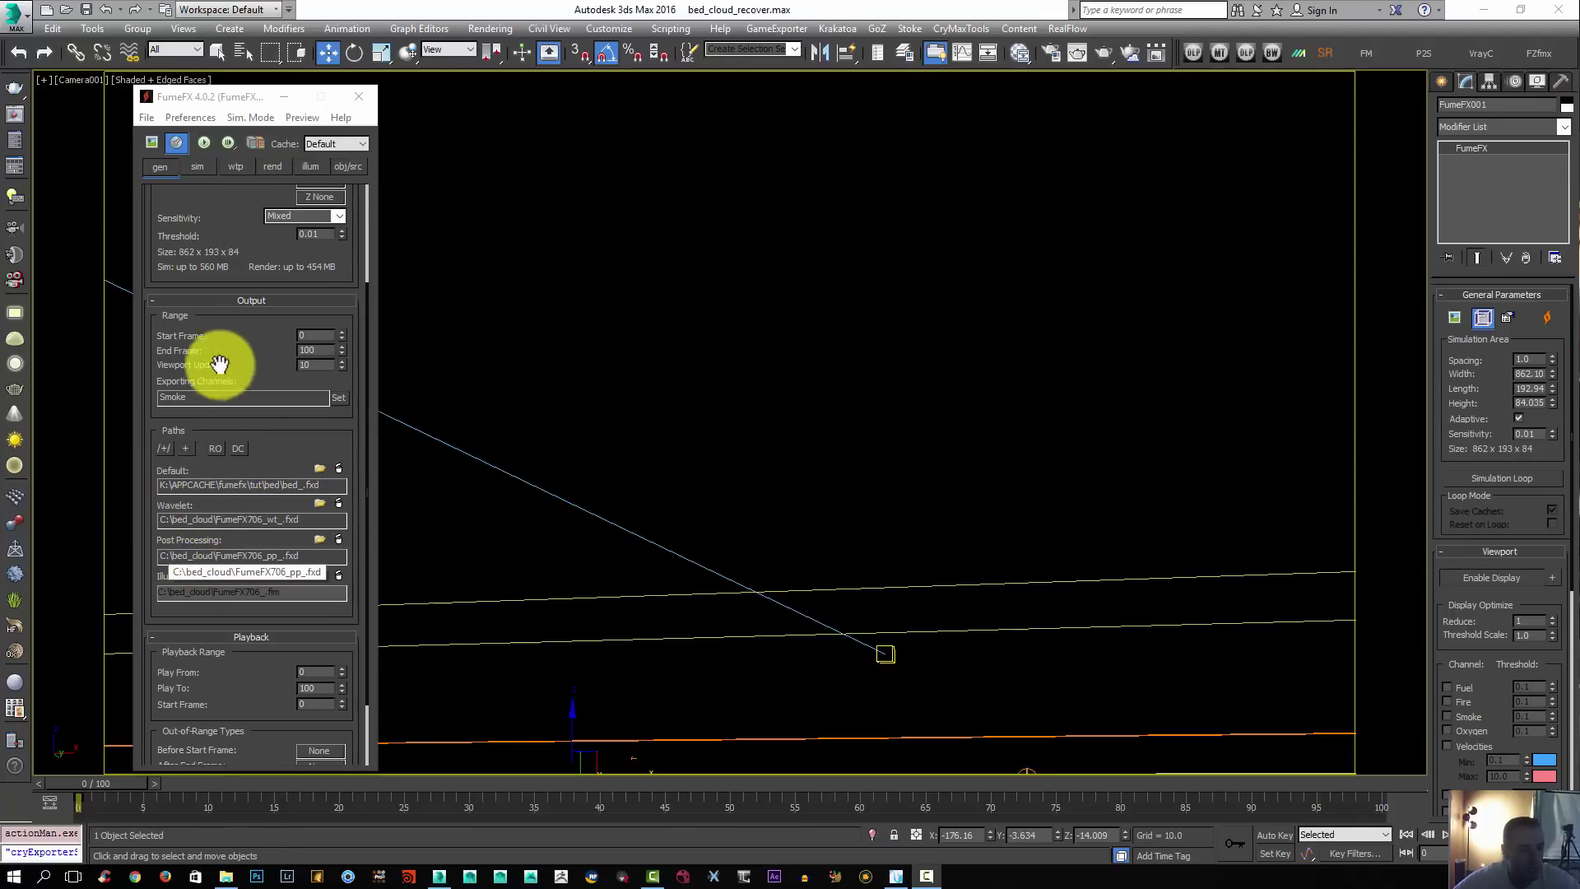
{"action": "left_click", "coordinate": [155, 142]}
Open the FumeFX Output Preview, shrink it, and place it right of the settings
{"action": "left_click", "coordinate": [175, 143]}
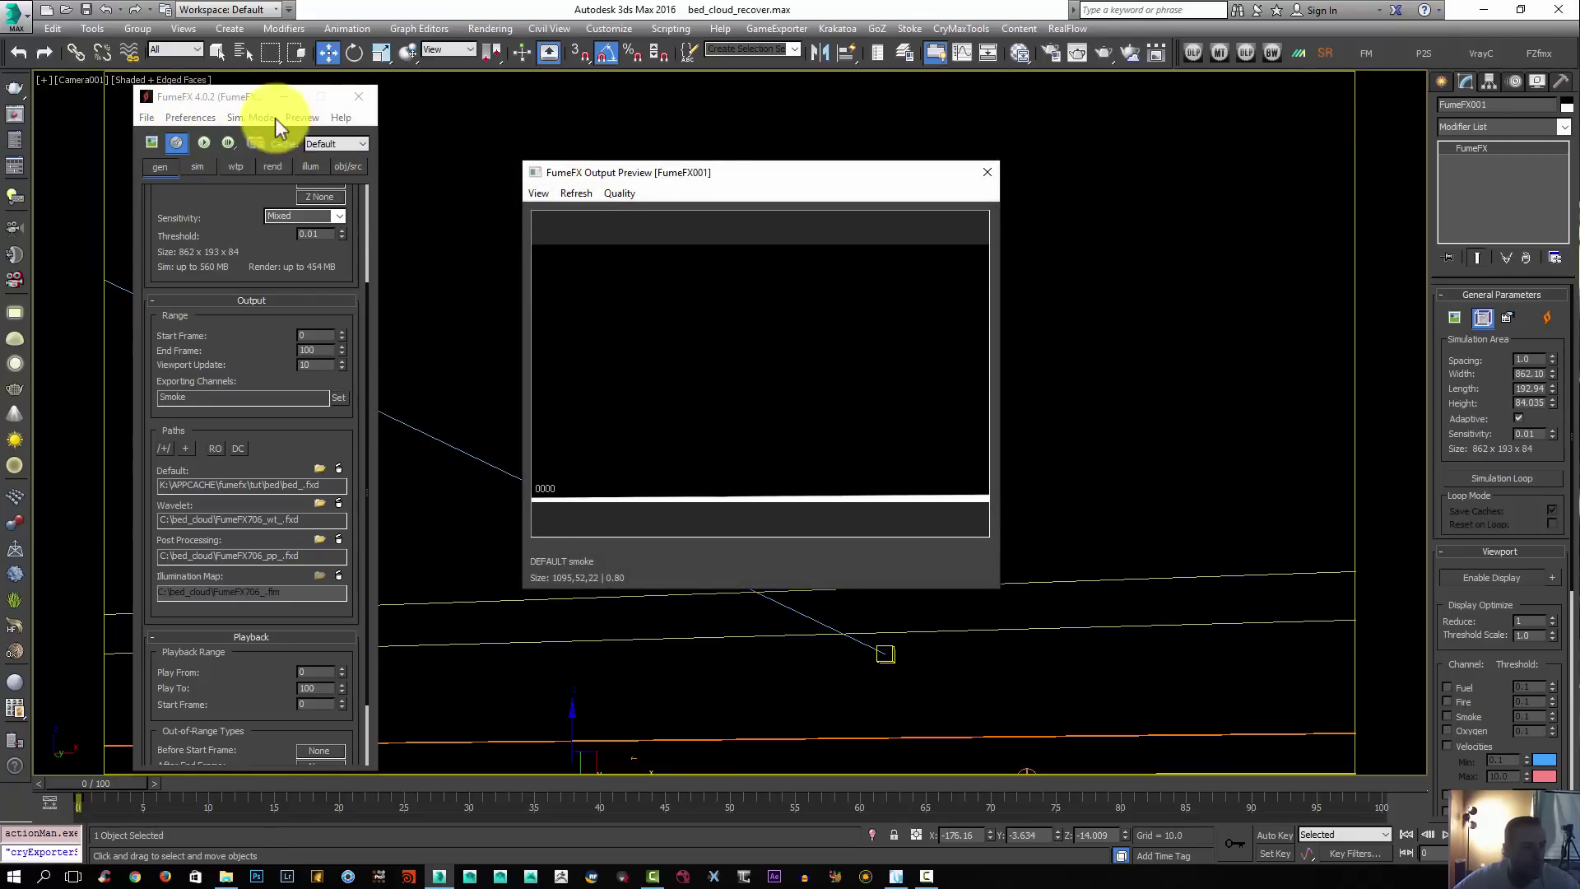
{"action": "left_click", "coordinate": [296, 117]}
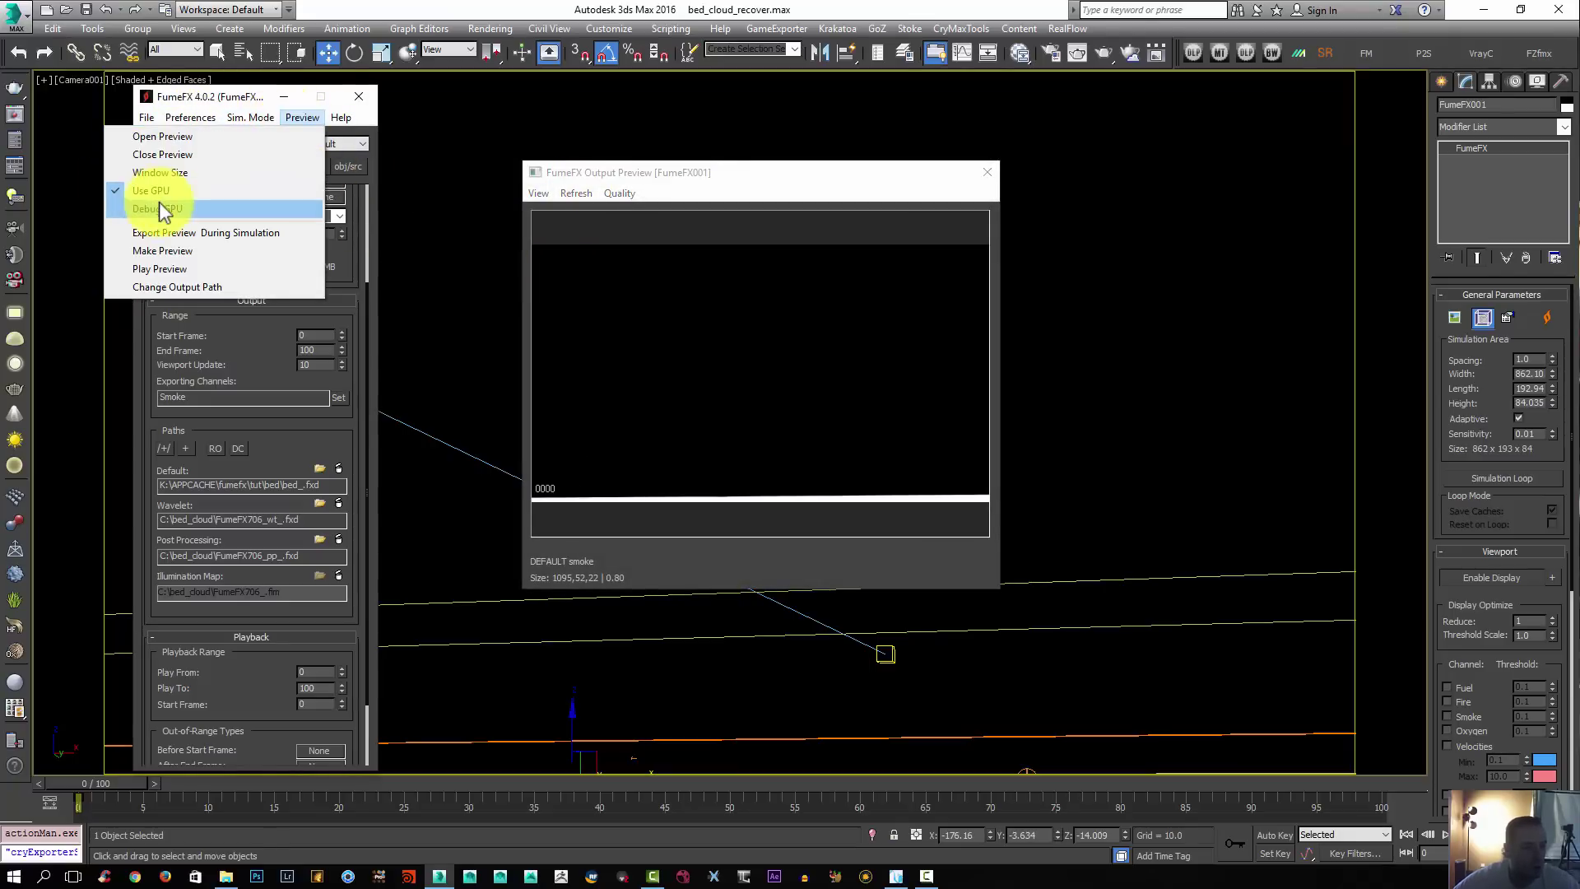
{"action": "left_click", "coordinate": [818, 265]}
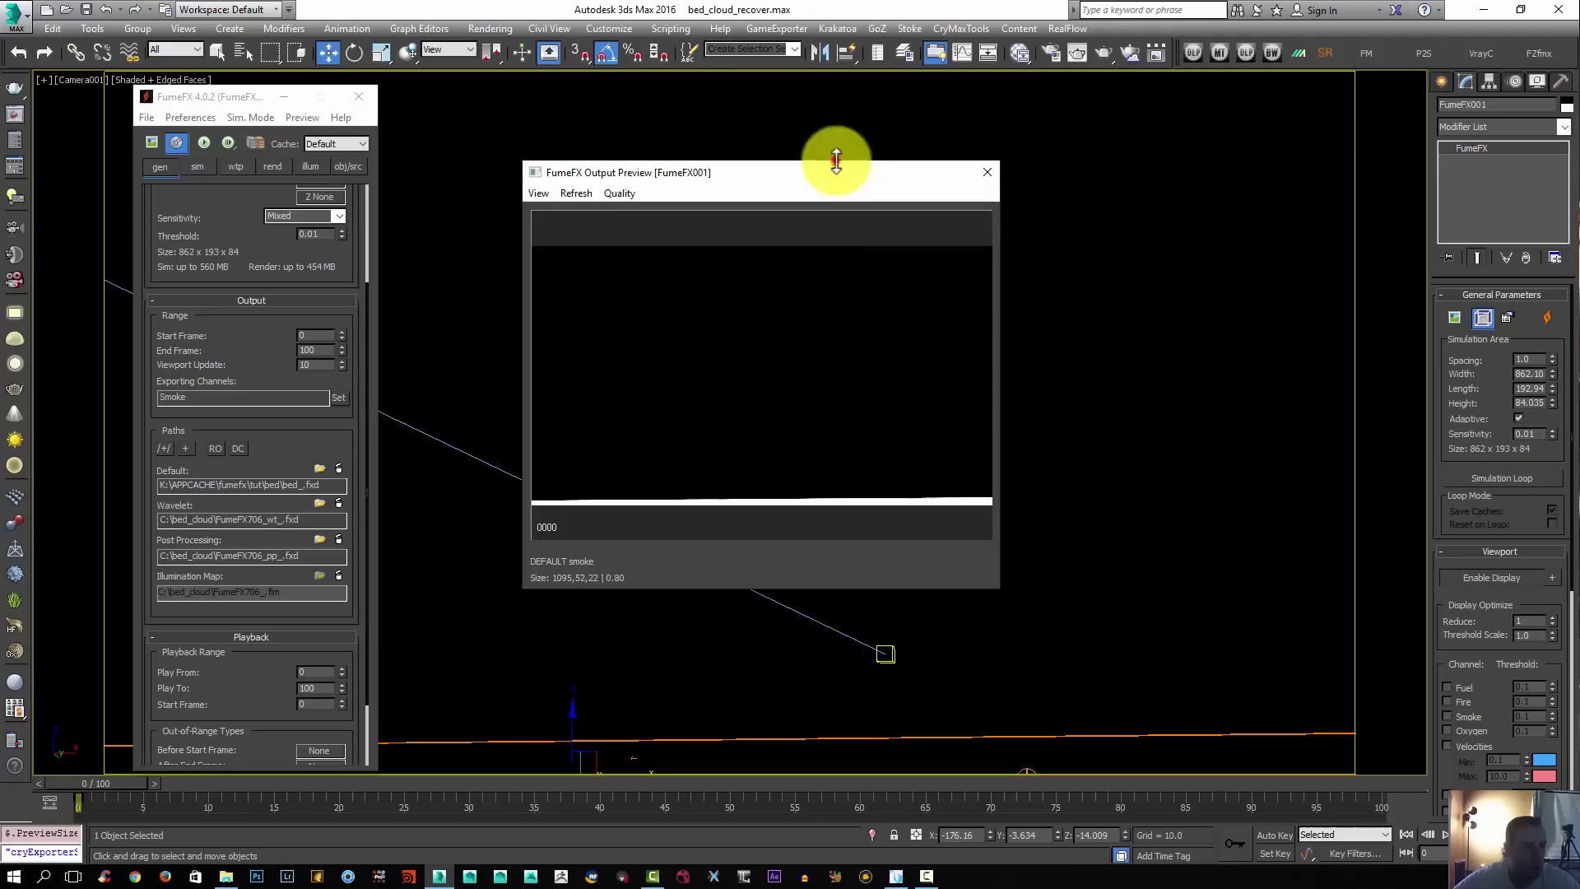
{"action": "left_click_drag", "start_coordinate": [836, 161], "coordinate": [836, 249]}
{"action": "left_click_drag", "start_coordinate": [996, 593], "coordinate": [829, 506]}
{"action": "left_click_drag", "start_coordinate": [686, 266], "coordinate": [928, 222]}
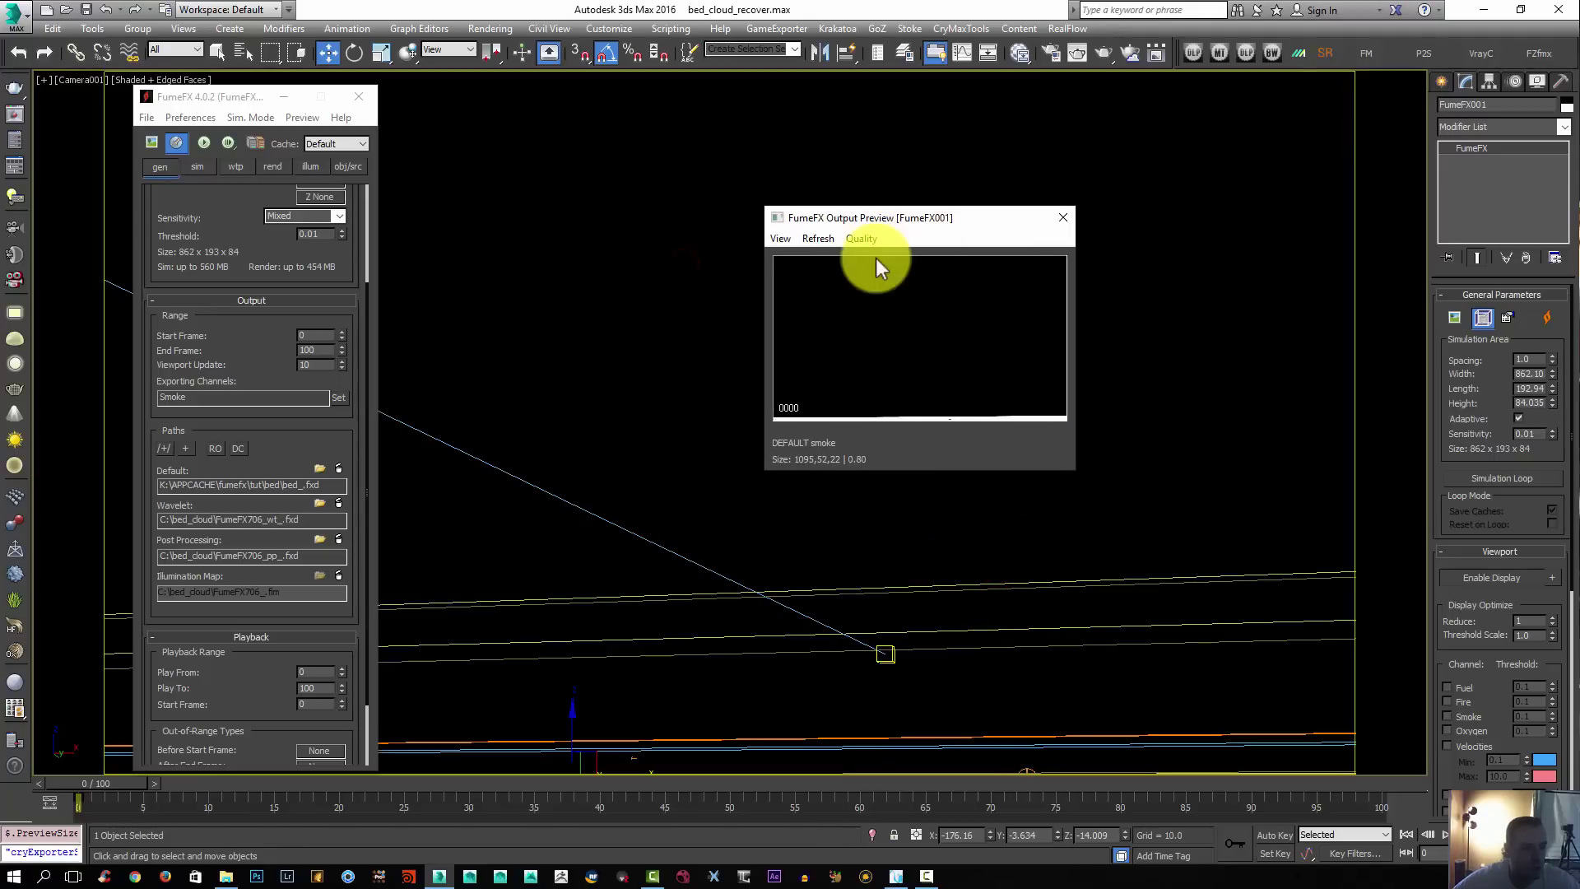
{"action": "scroll", "coordinate": [258, 412], "scroll_direction": "up", "scroll_amount": 4}
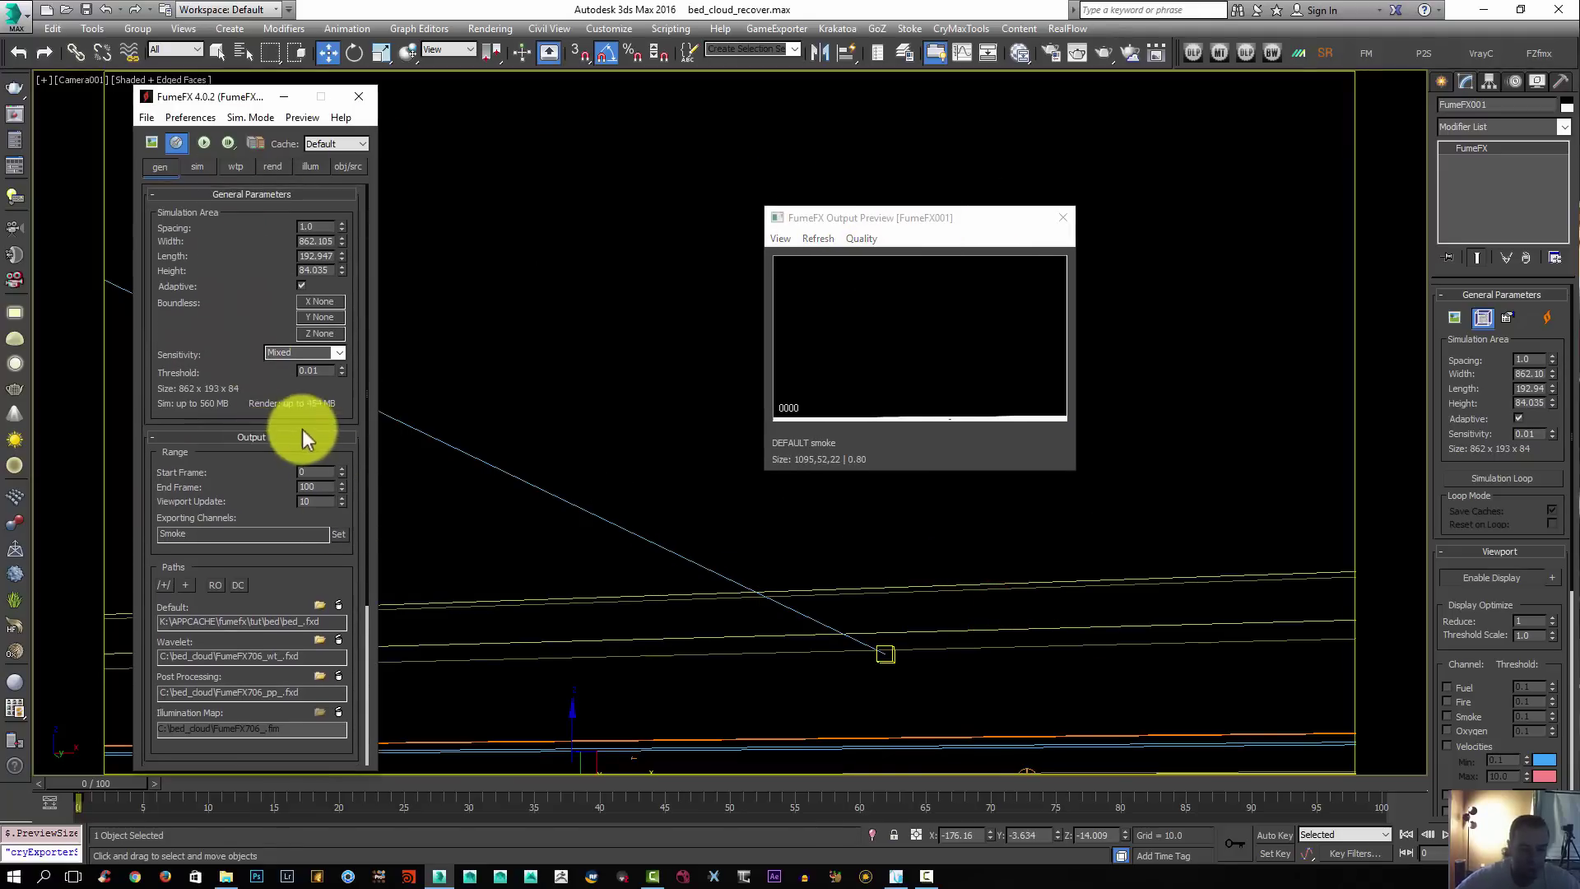
Run the default FumeFX simulation and move its progress window aside
{"action": "left_click", "coordinate": [205, 142]}
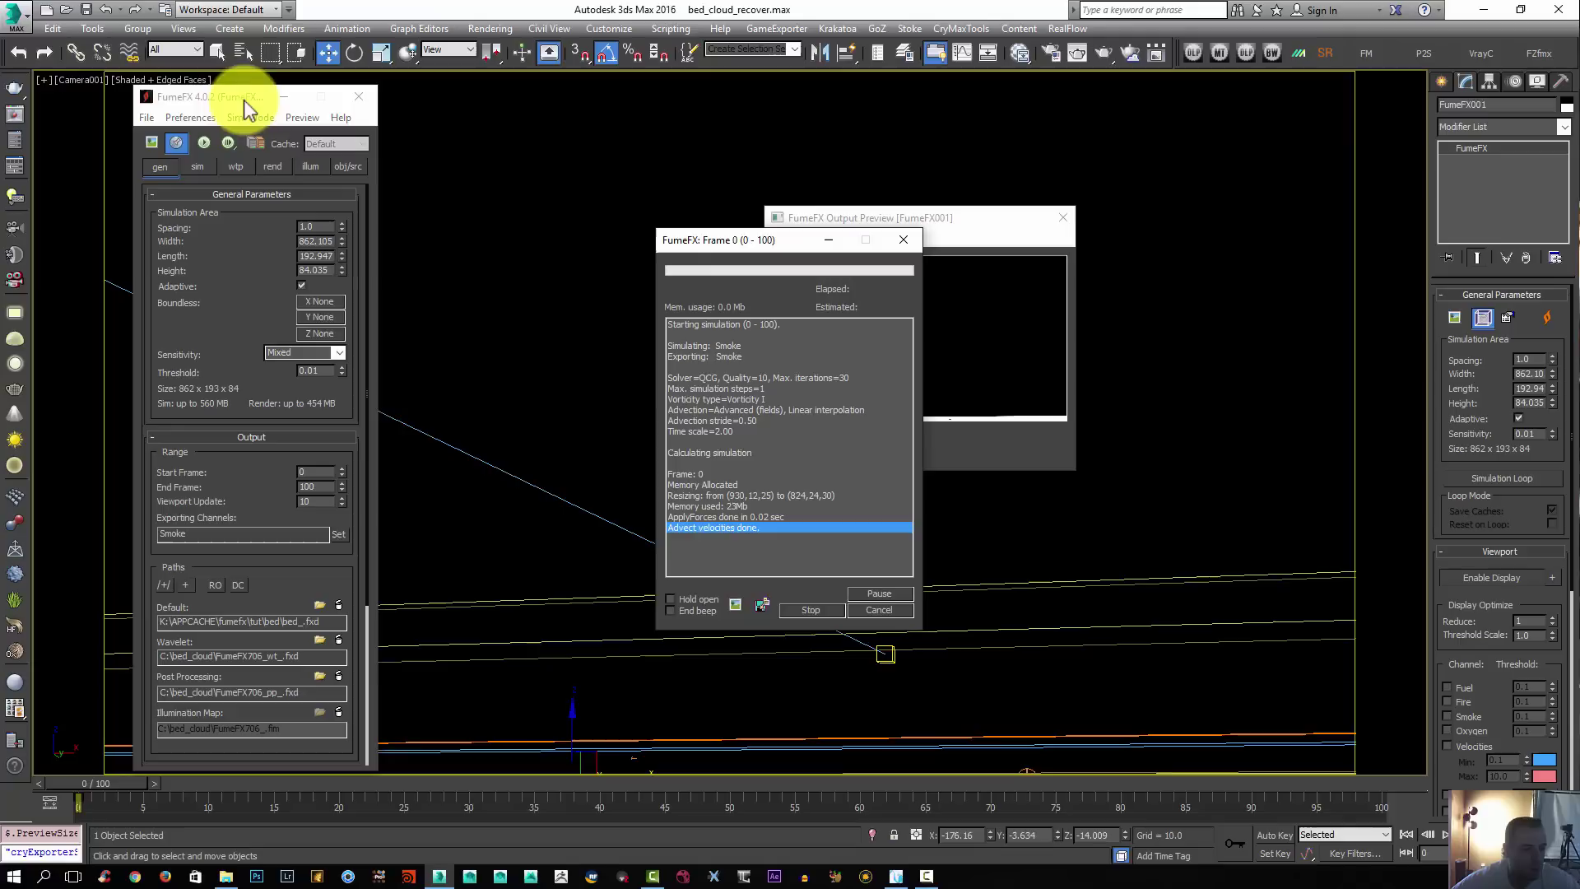
{"action": "left_click", "coordinate": [809, 241]}
{"action": "left_click_drag", "start_coordinate": [797, 244], "coordinate": [694, 201]}
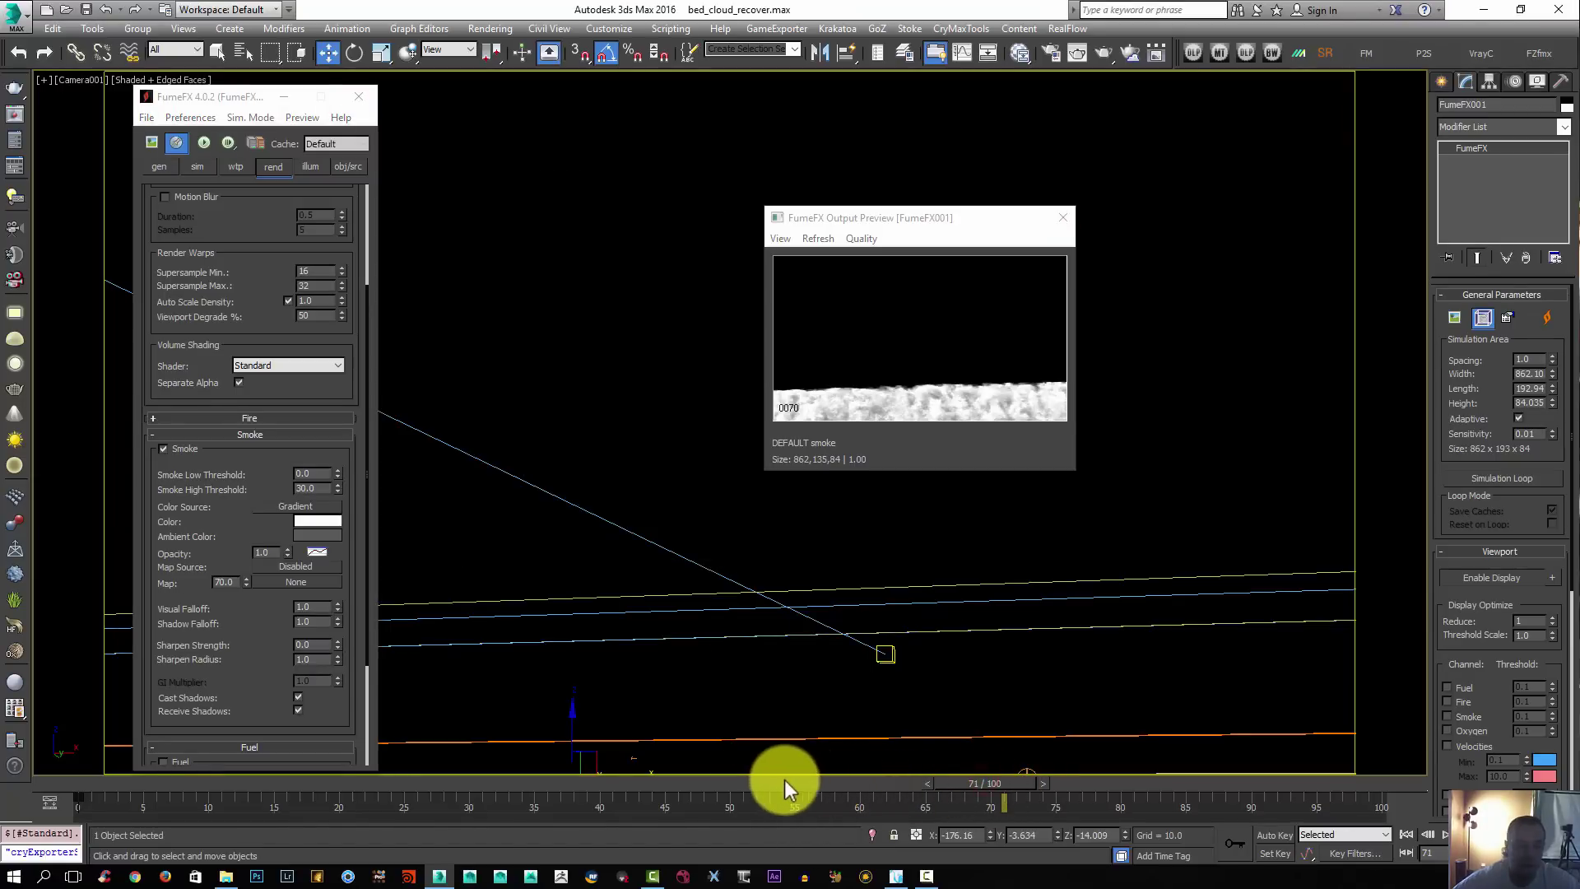
Scrub back to frame 43 and lower the smoke Opacity from 1.0 to 0.5
{"action": "left_click_drag", "start_coordinate": [783, 778], "coordinate": [604, 776]}
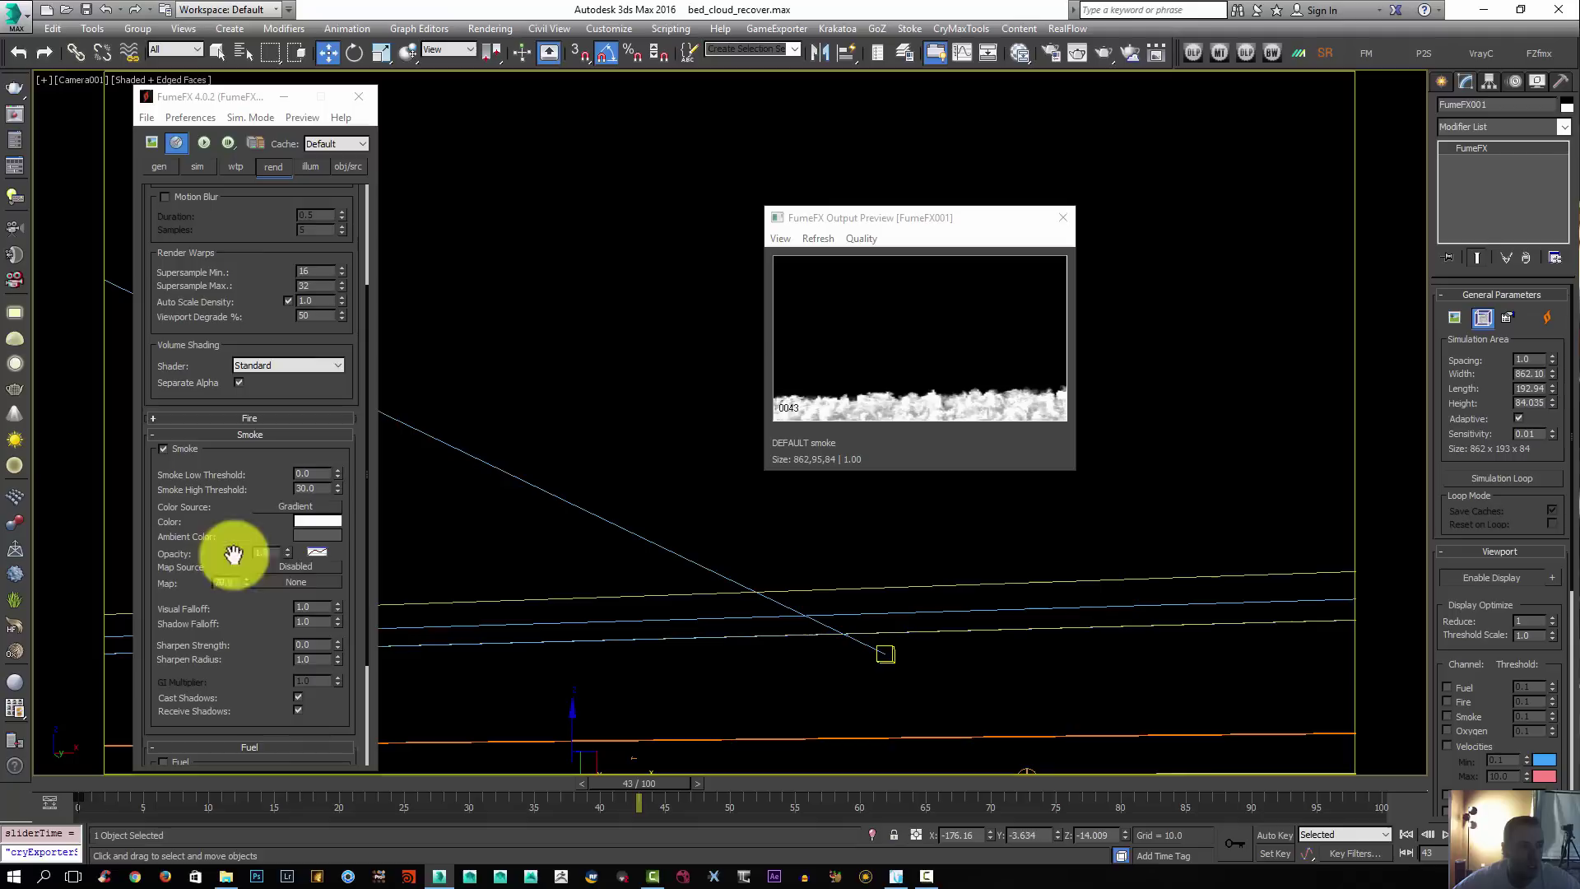
{"action": "double_click", "coordinate": [274, 551]}
{"action": "type", "text": "."}
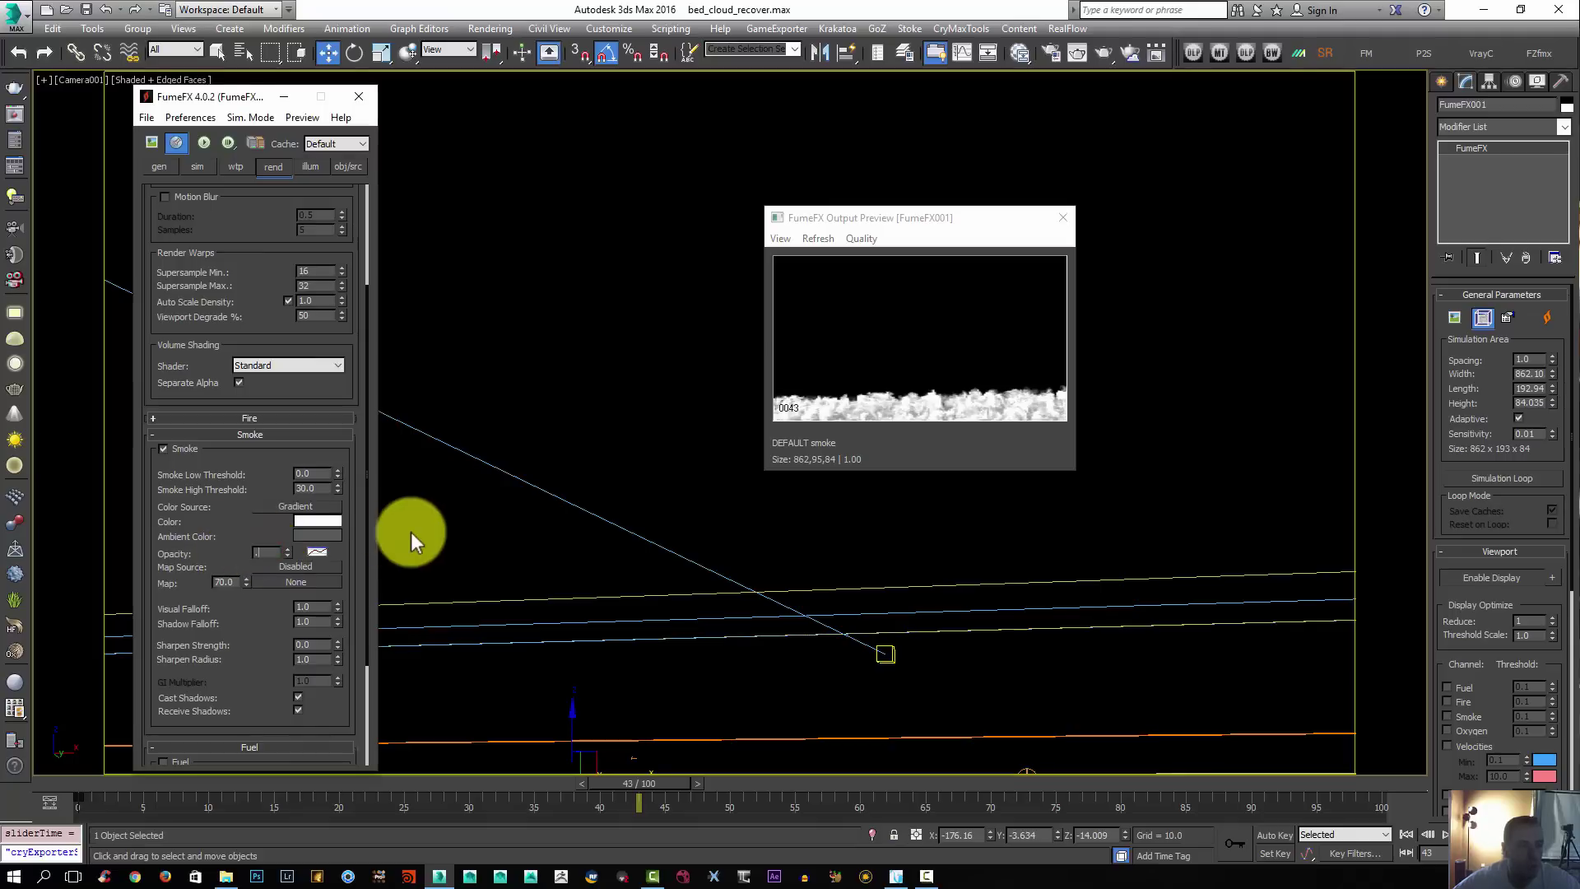
{"action": "type", "text": "5"}
{"action": "key", "text": "Return"}
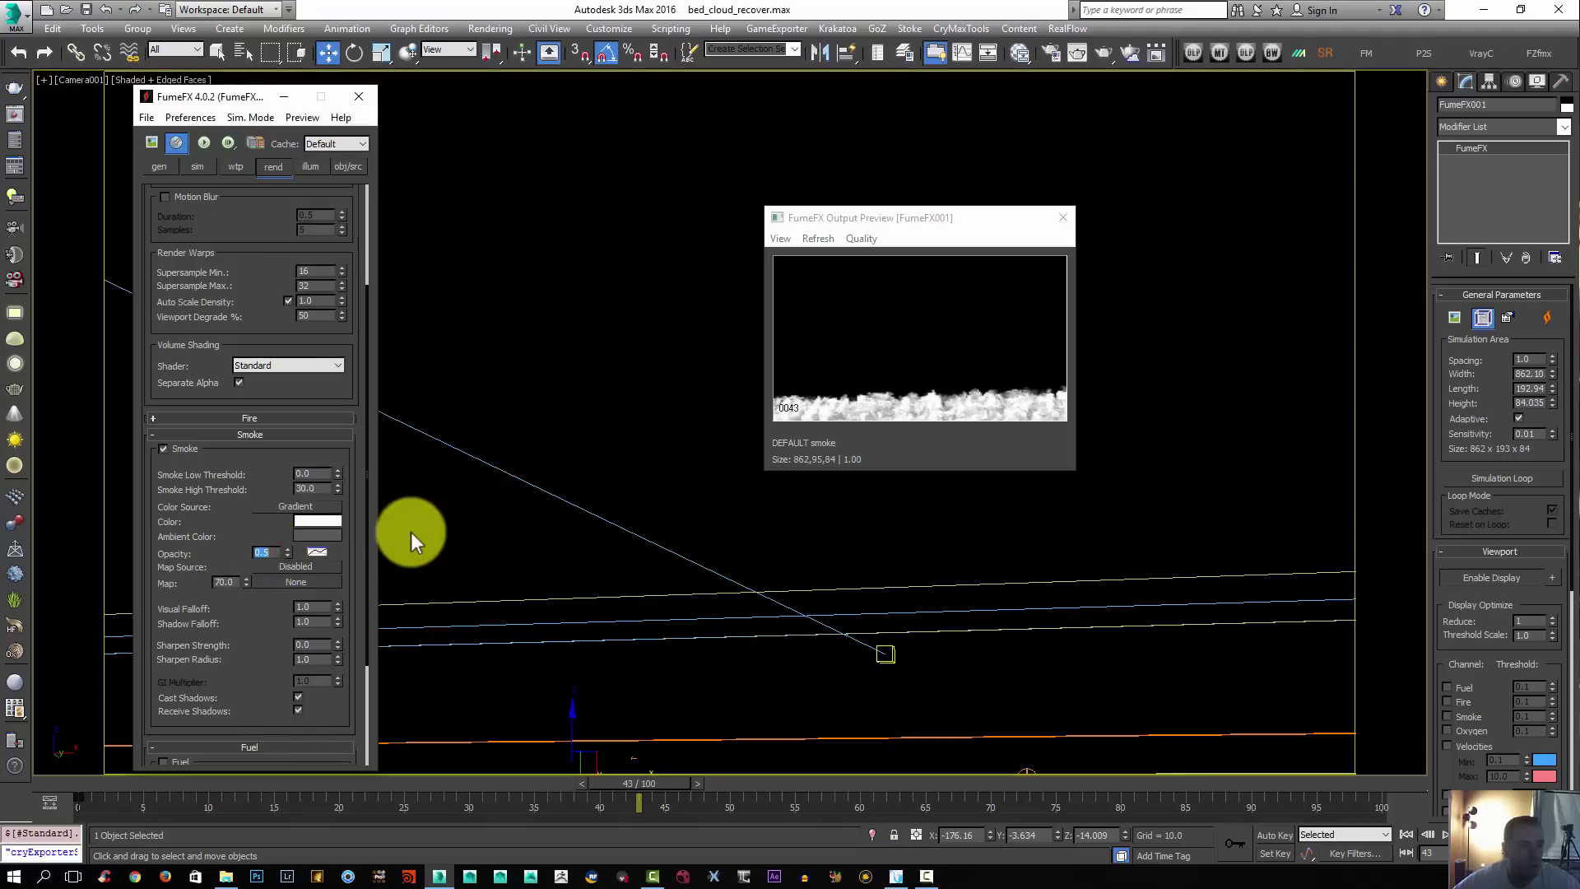
{"action": "left_click", "coordinate": [263, 520]}
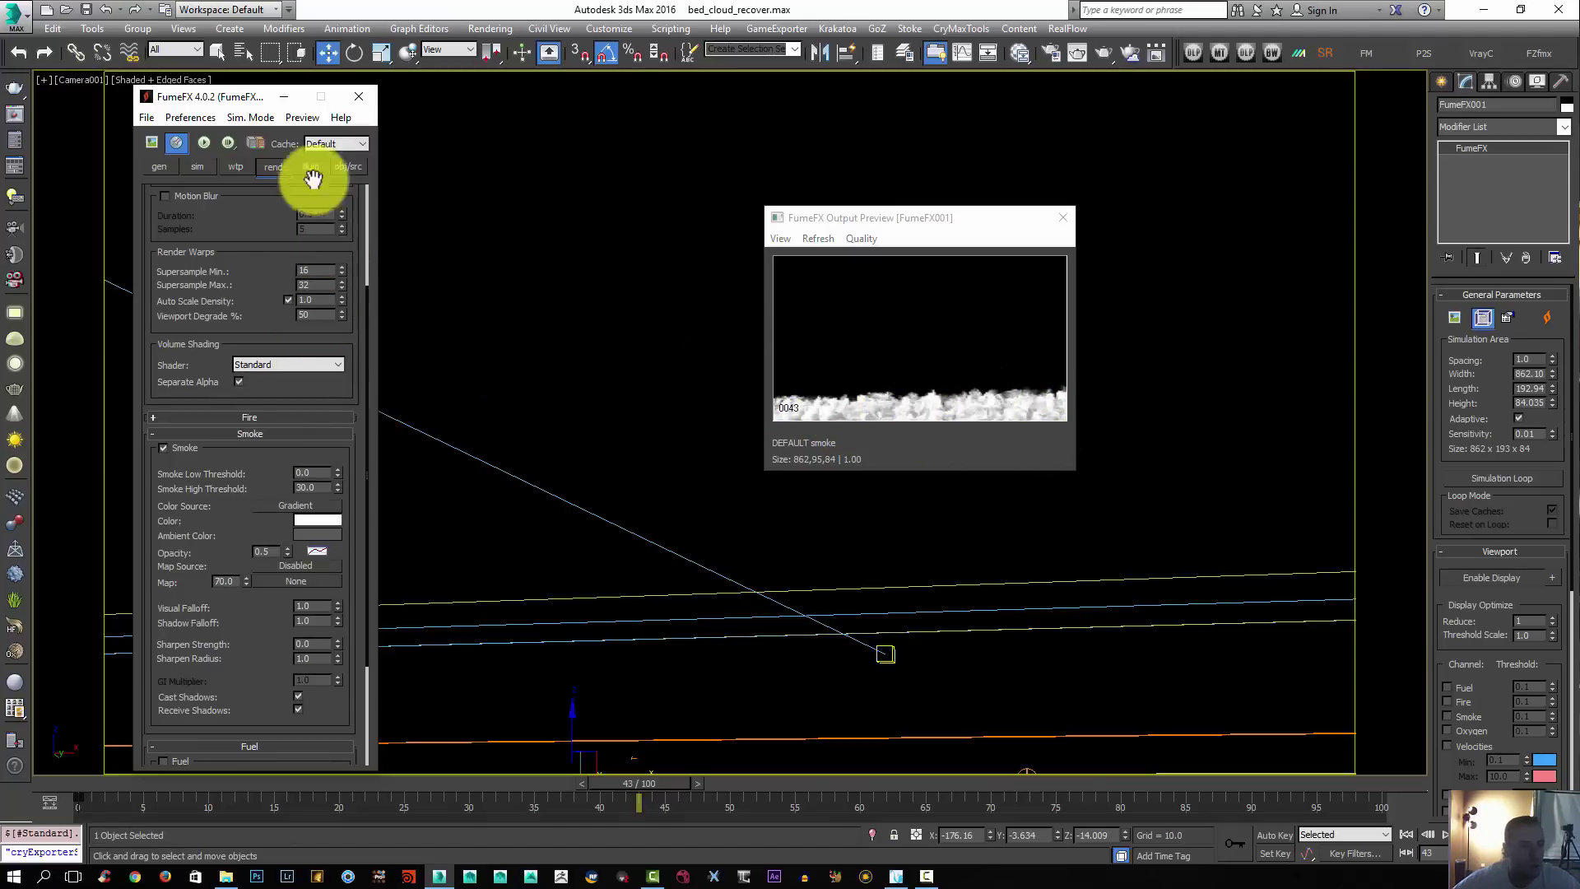
In the sim tab, raise Turbulence Noise Detail to 5.0 and Scale from 20.0 to 50.0
{"action": "left_click", "coordinate": [198, 166]}
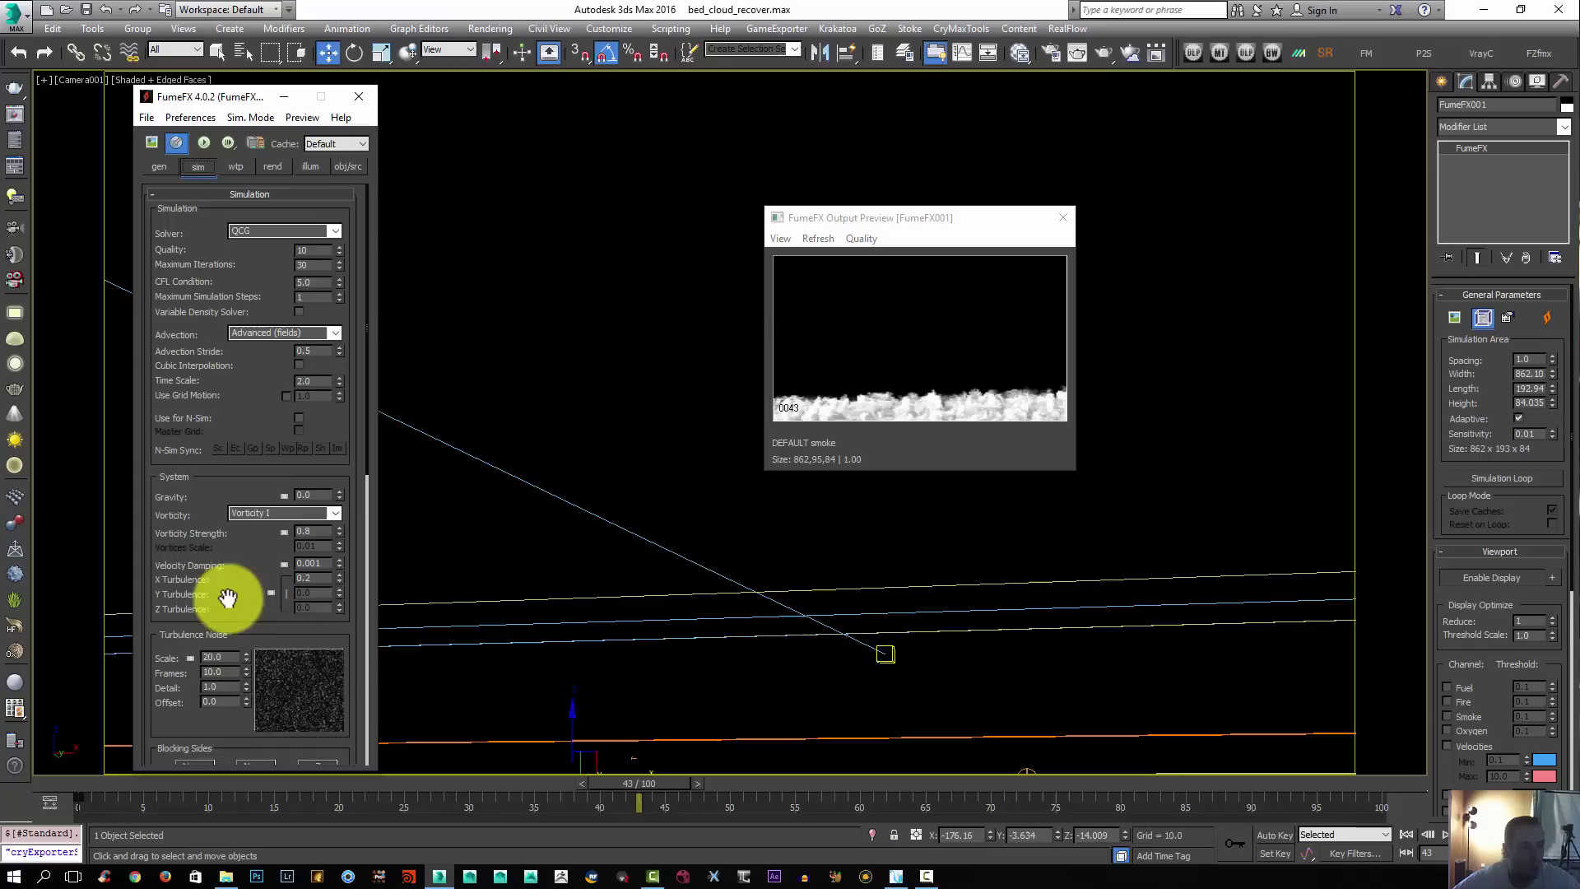
{"action": "scroll", "coordinate": [201, 638], "scroll_direction": "down", "scroll_amount": 2}
{"action": "left_click_drag", "start_coordinate": [245, 626], "coordinate": [247, 547]}
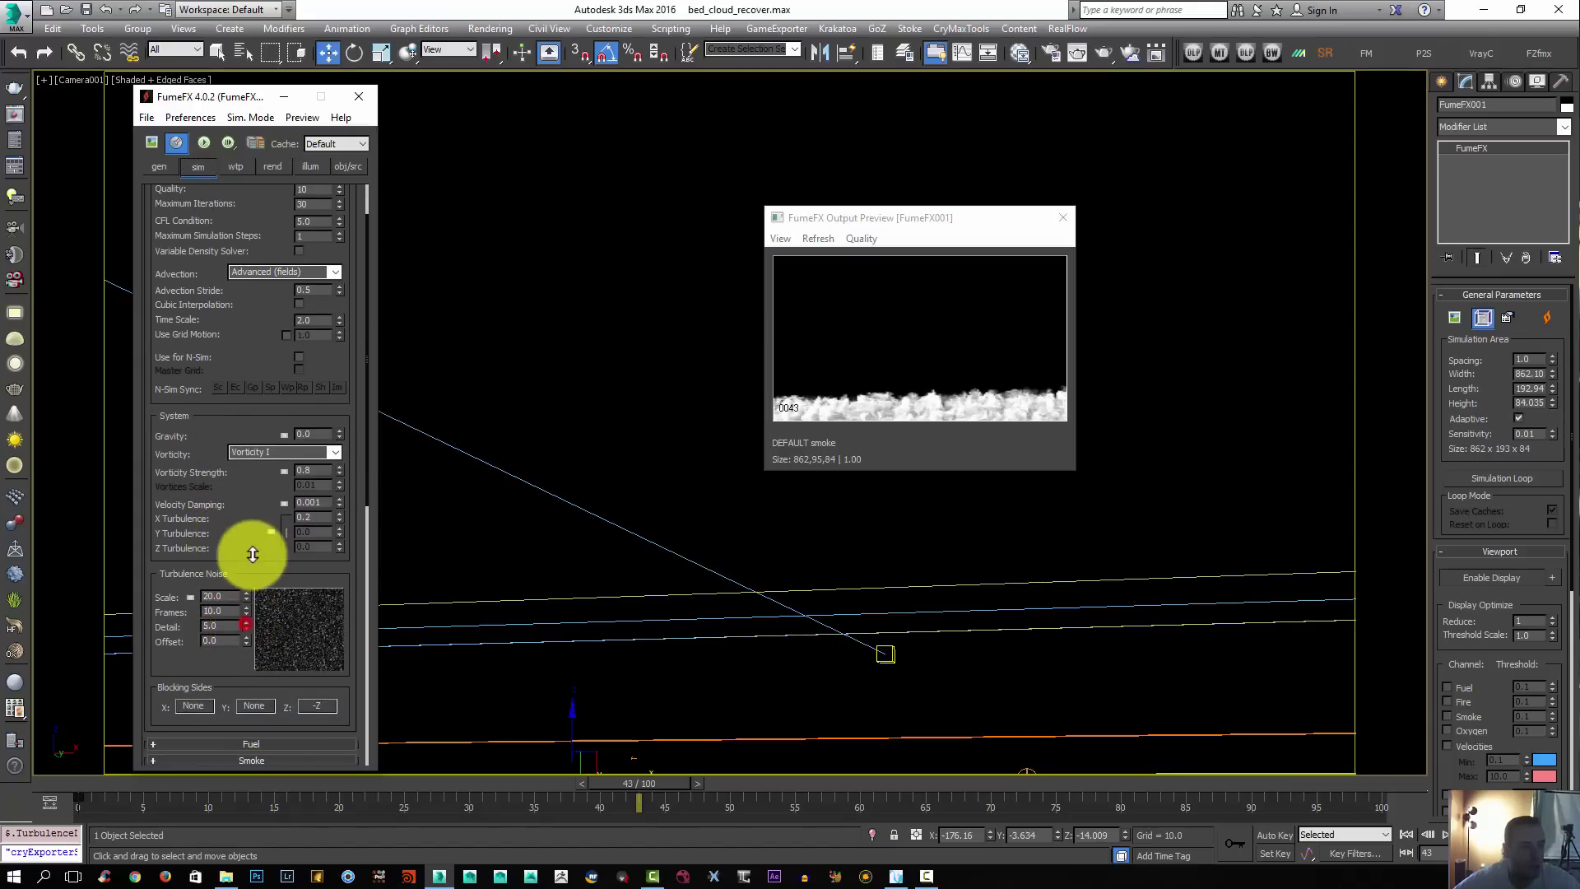
{"action": "double_click", "coordinate": [216, 596]}
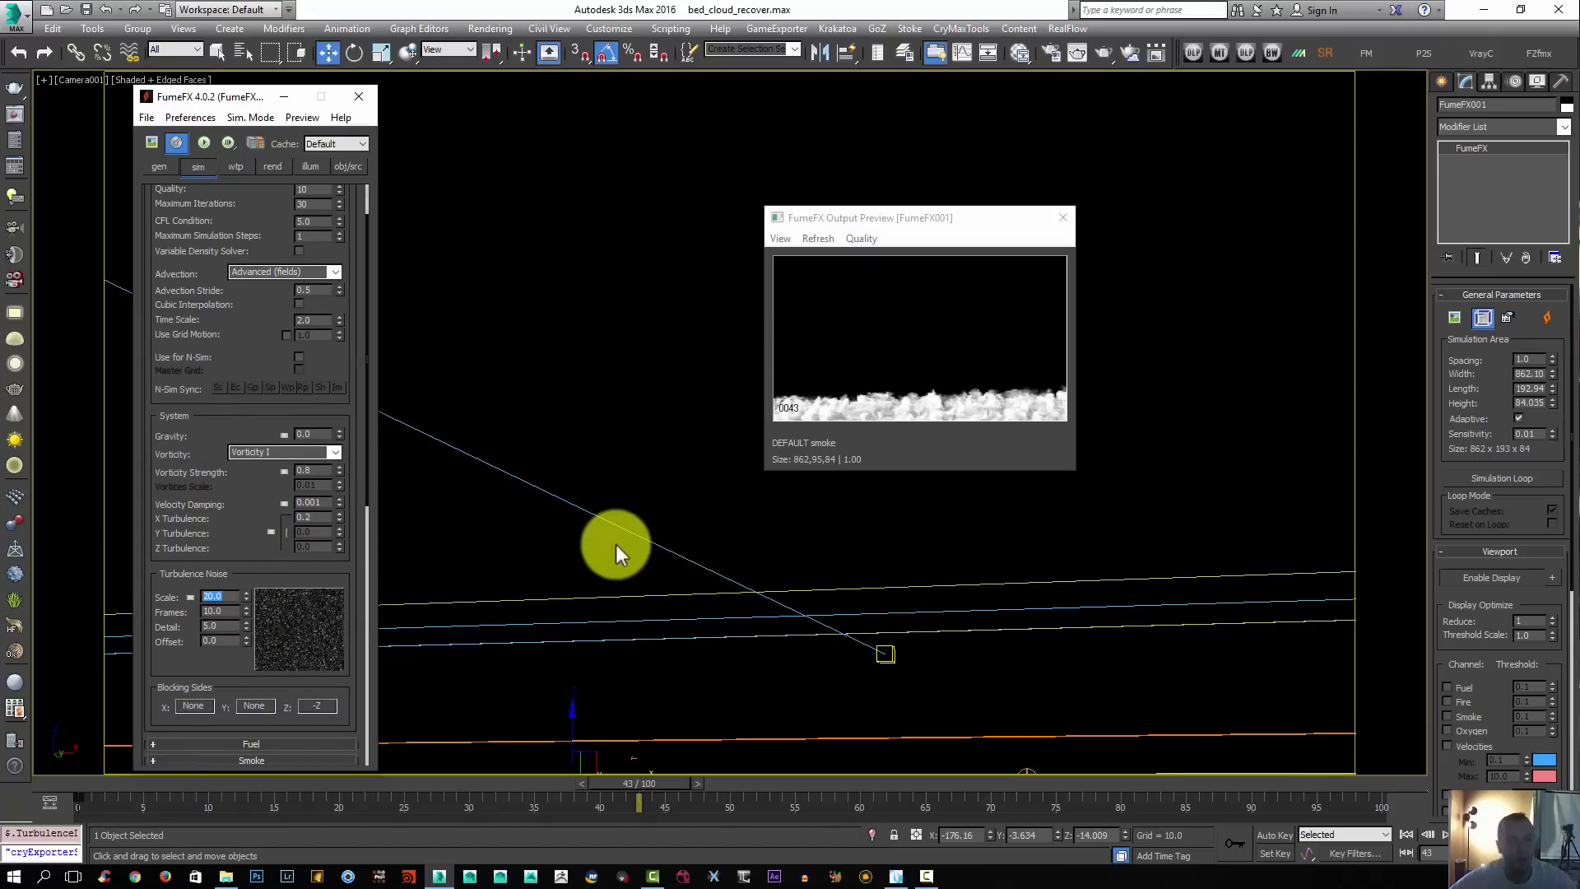
{"action": "type", "text": "50"}
{"action": "key", "text": "Return"}
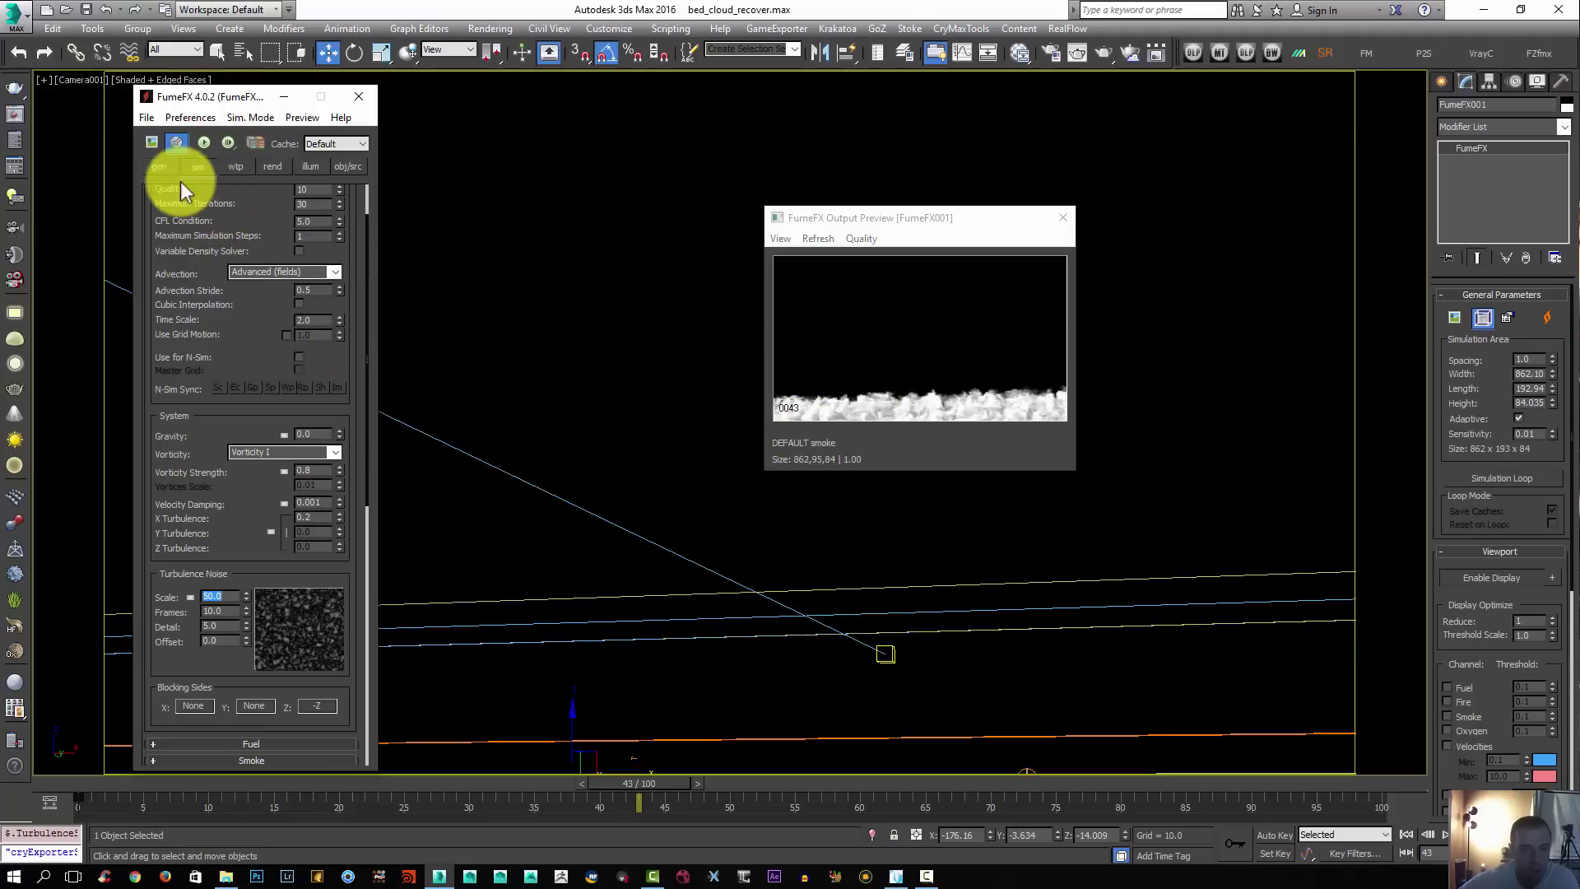
Set the FumeFX grid spacing to 0.8 (1078 x 241 x 105), re-simulate, and check frame 48
{"action": "left_click", "coordinate": [161, 167]}
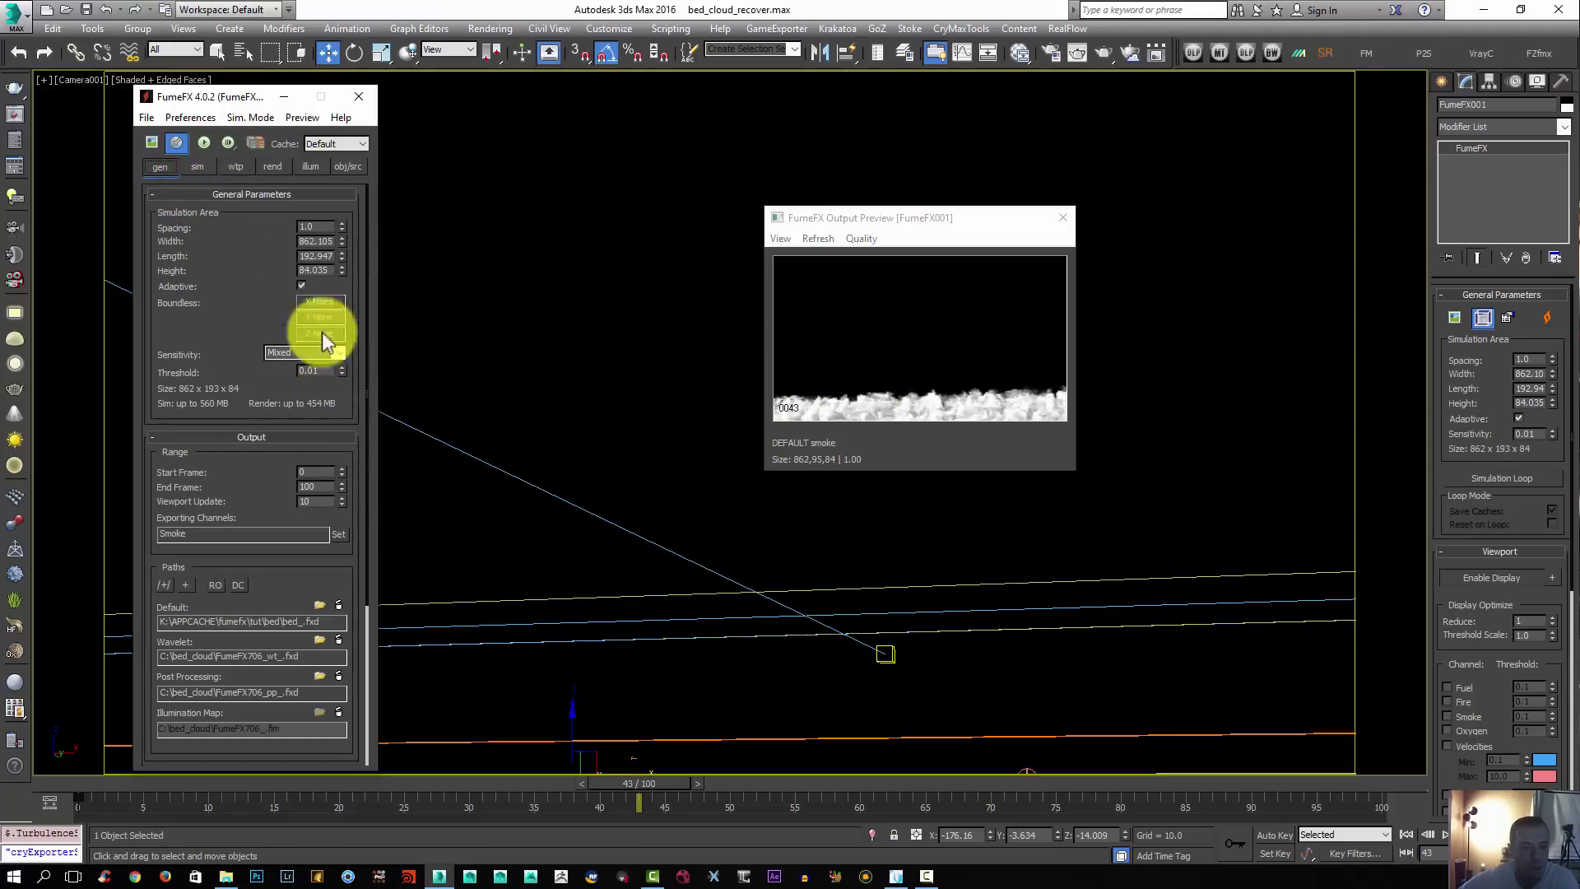
{"action": "double_click", "coordinate": [320, 226]}
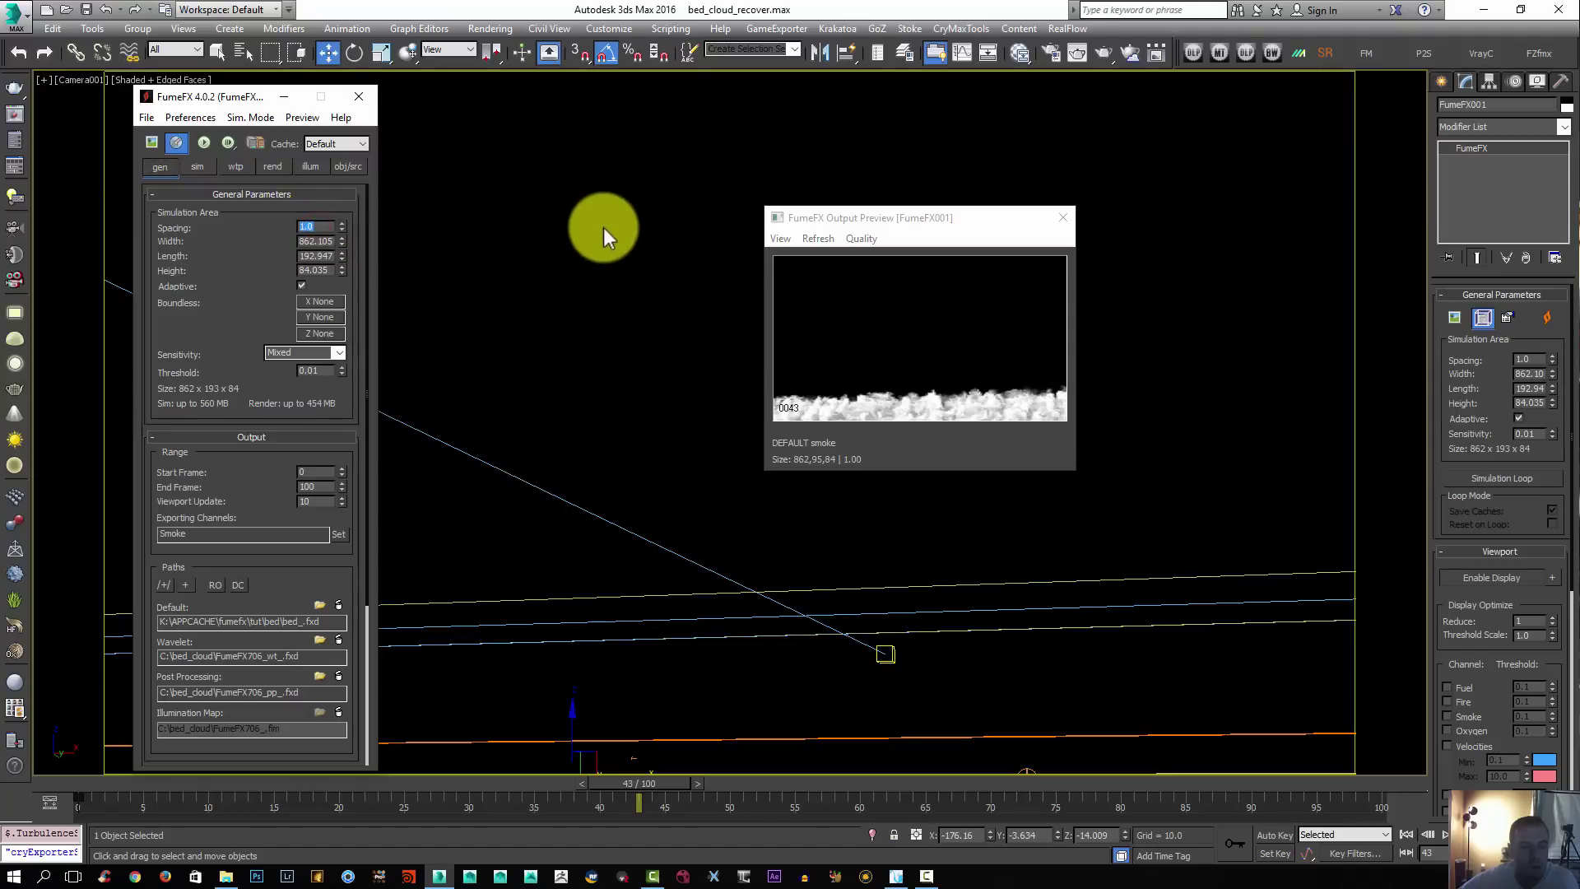
{"action": "type", "text": ".8"}
{"action": "key", "text": "Return"}
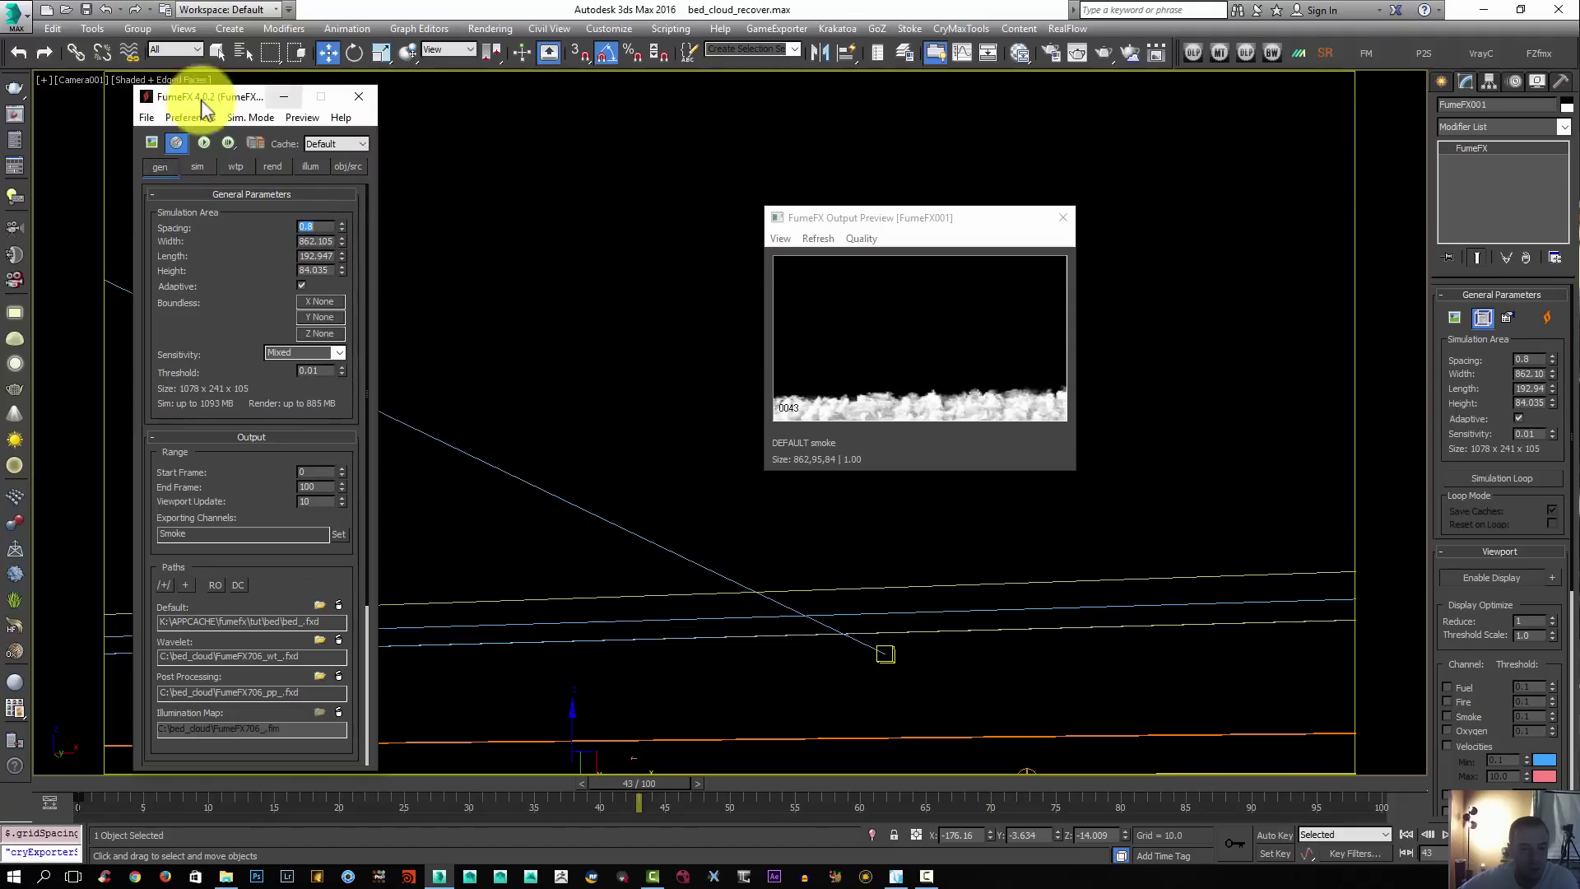
{"action": "left_click", "coordinate": [205, 145]}
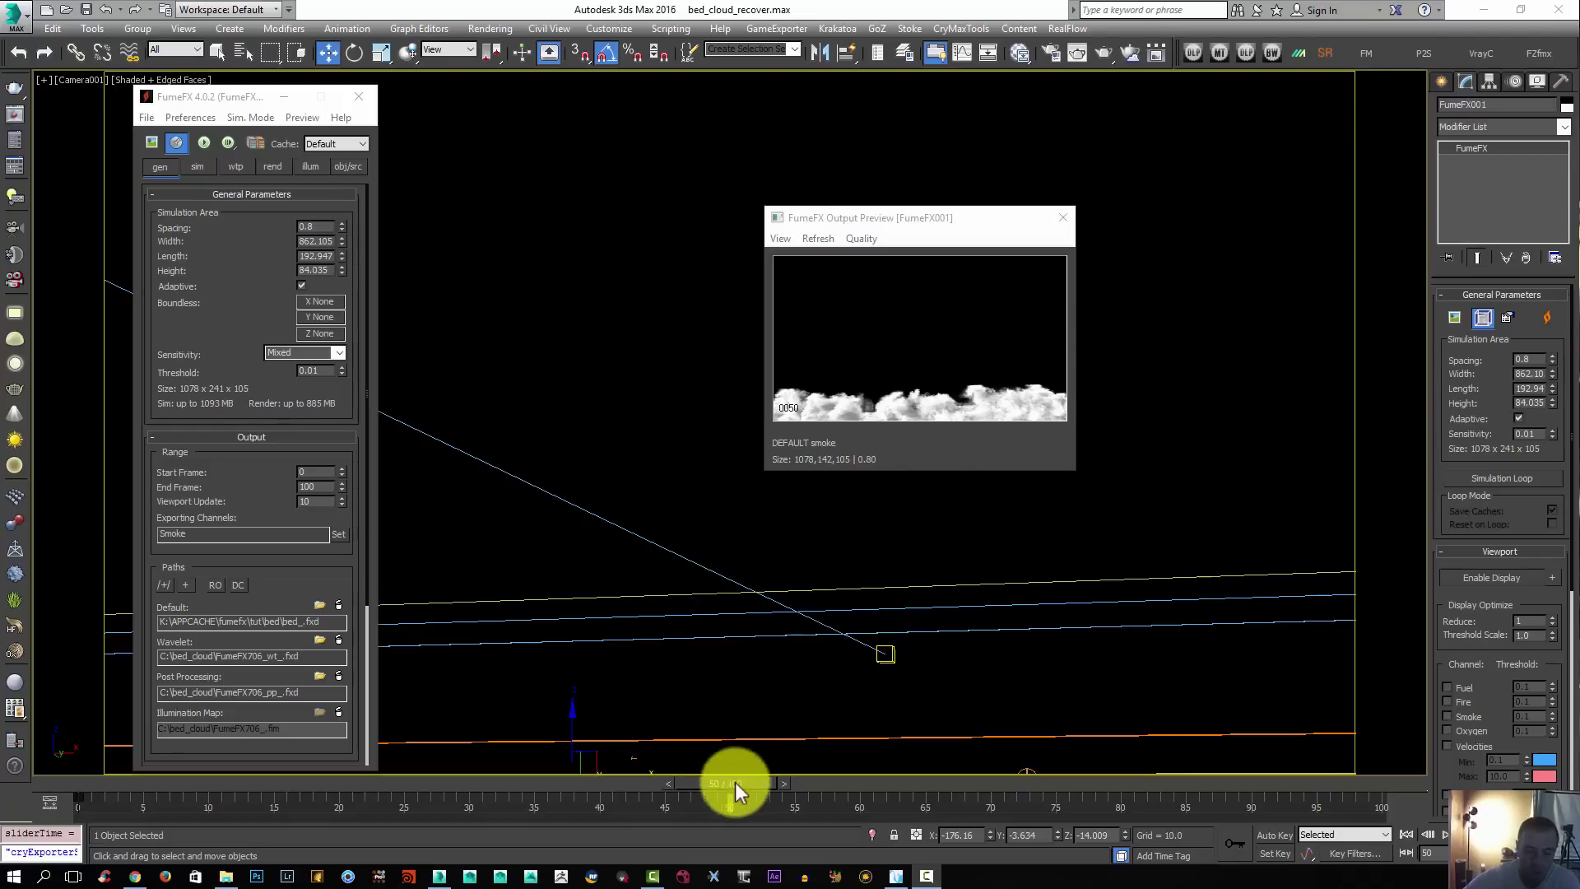
{"action": "mouse_move", "coordinate": [733, 782]}
{"action": "left_mouse_down"}
{"action": "mouse_move", "coordinate": [588, 792]}
{"action": "mouse_move", "coordinate": [719, 777]}
{"action": "left_mouse_up"}
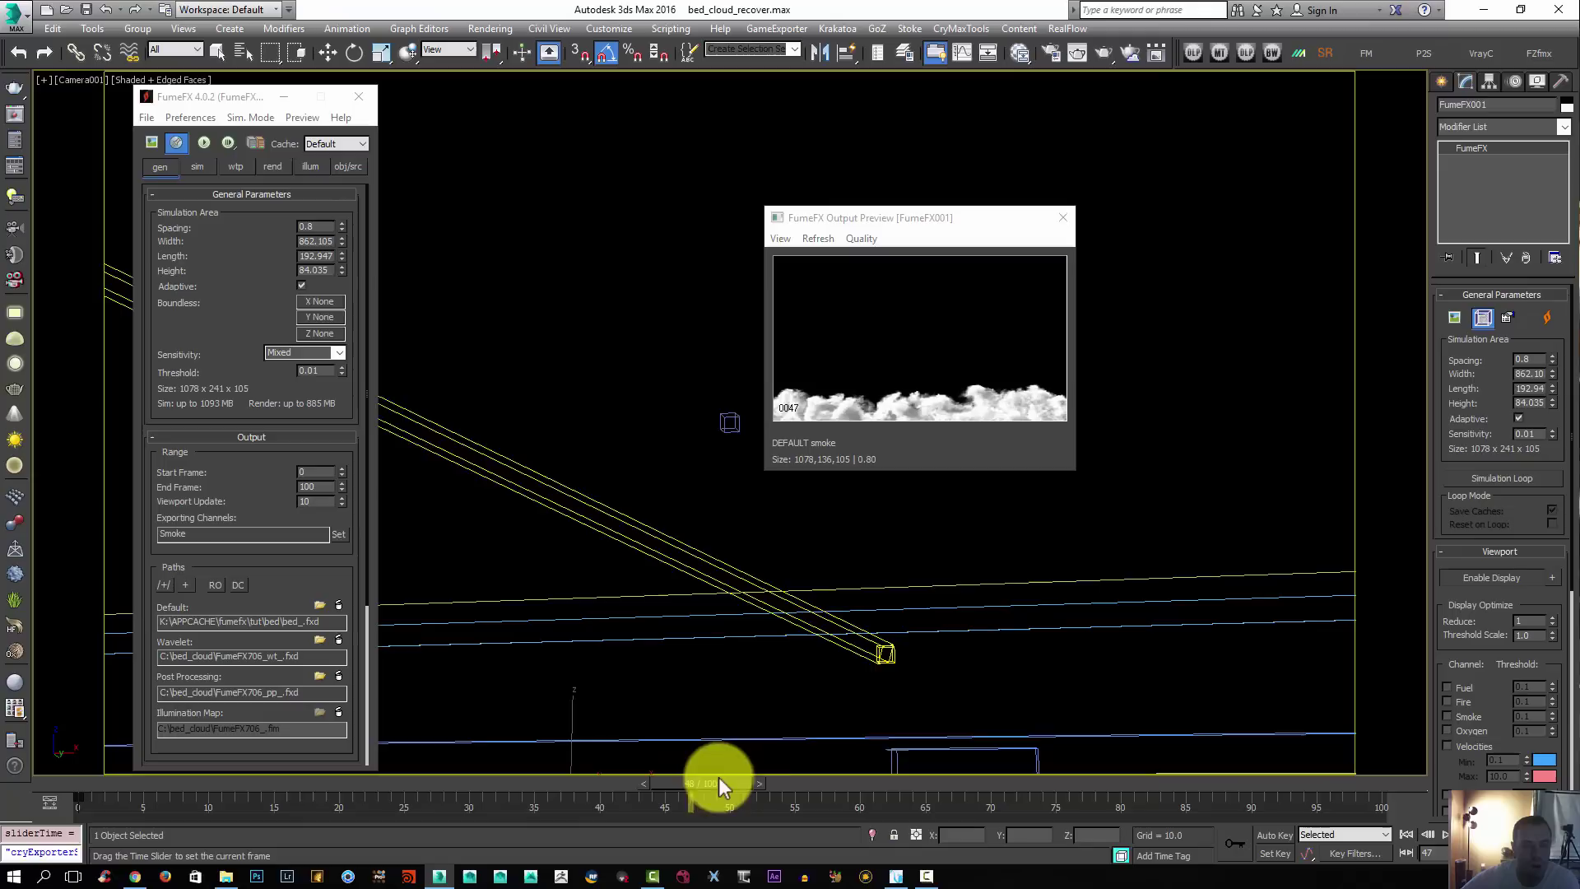
{"action": "key", "text": "w"}
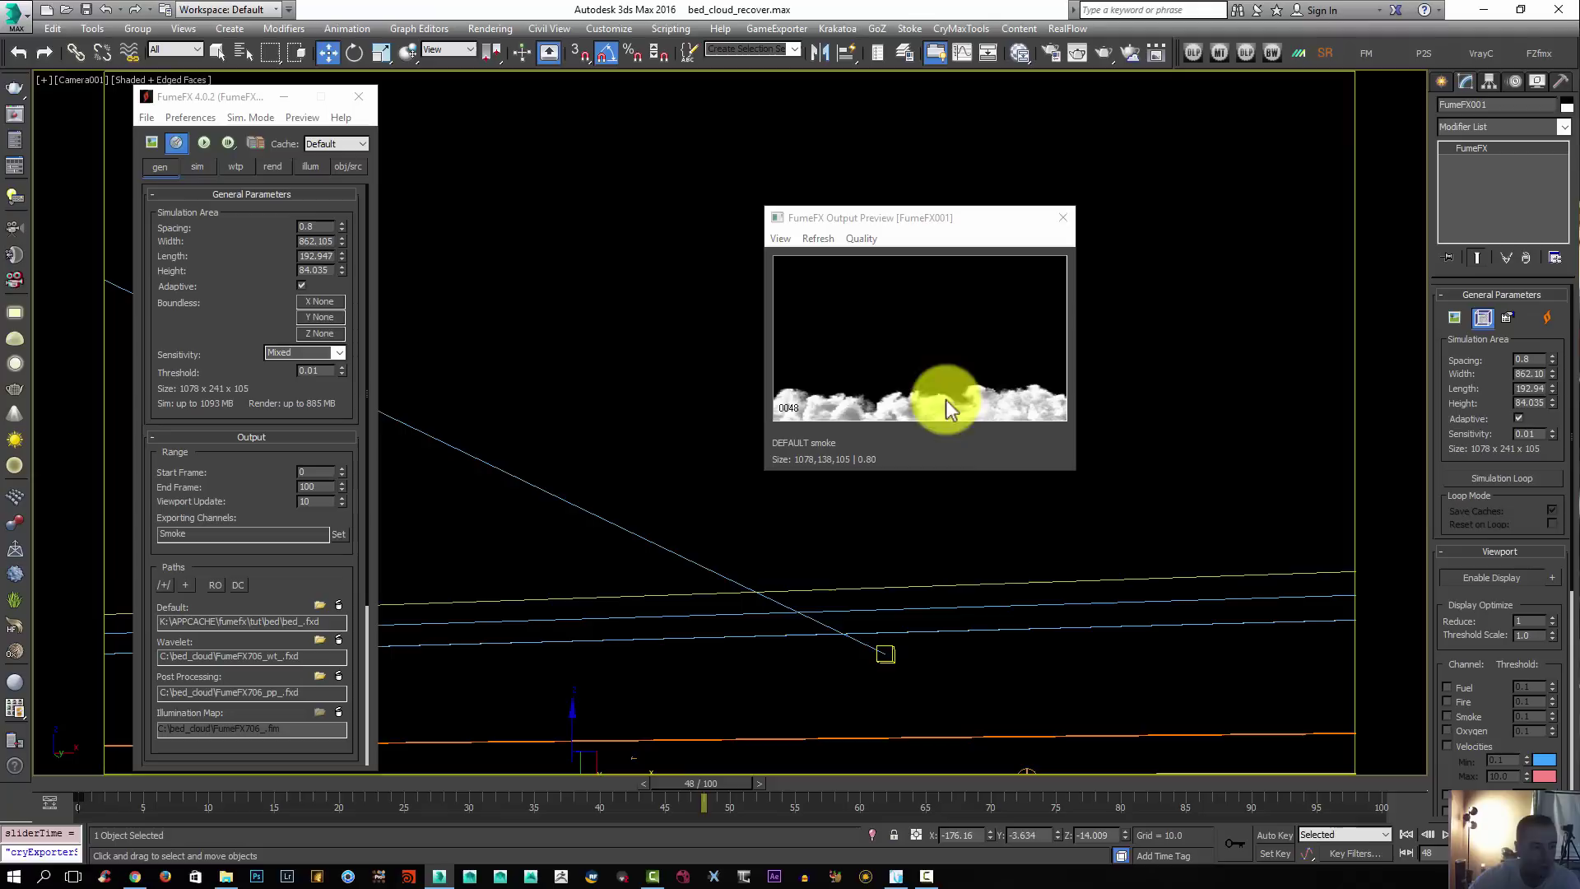
Change FFX Simple Src001's temperature amount from 300 to 200, leaving smoke at 20
{"action": "left_click", "coordinate": [348, 167]}
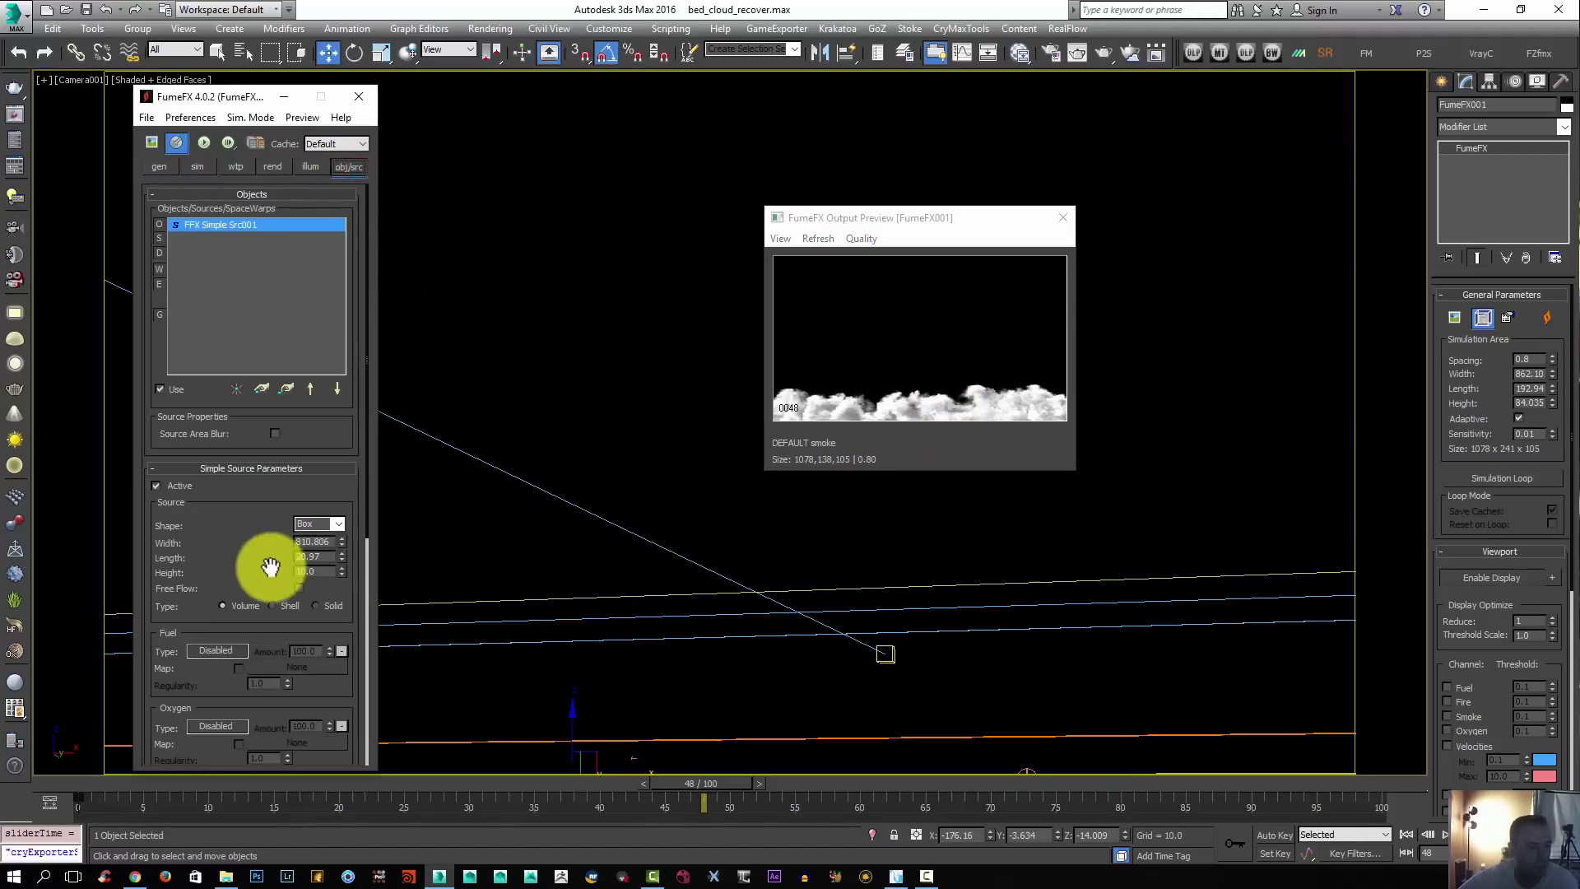
{"action": "scroll", "coordinate": [240, 387], "scroll_direction": "down", "scroll_amount": 5}
{"action": "double_click", "coordinate": [311, 613]}
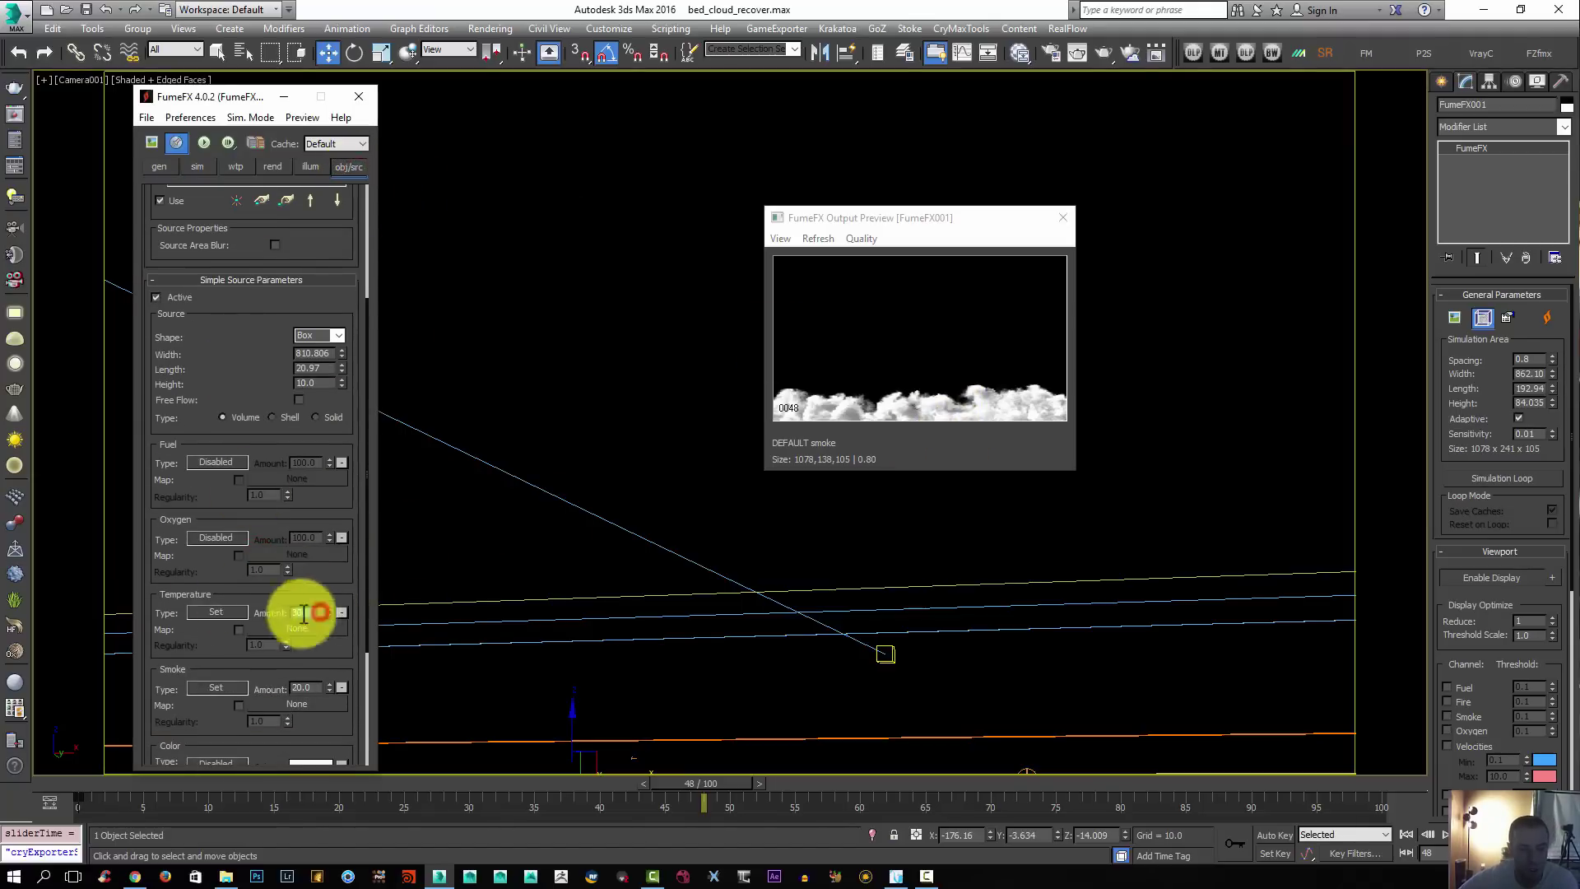
{"action": "type", "text": "200"}
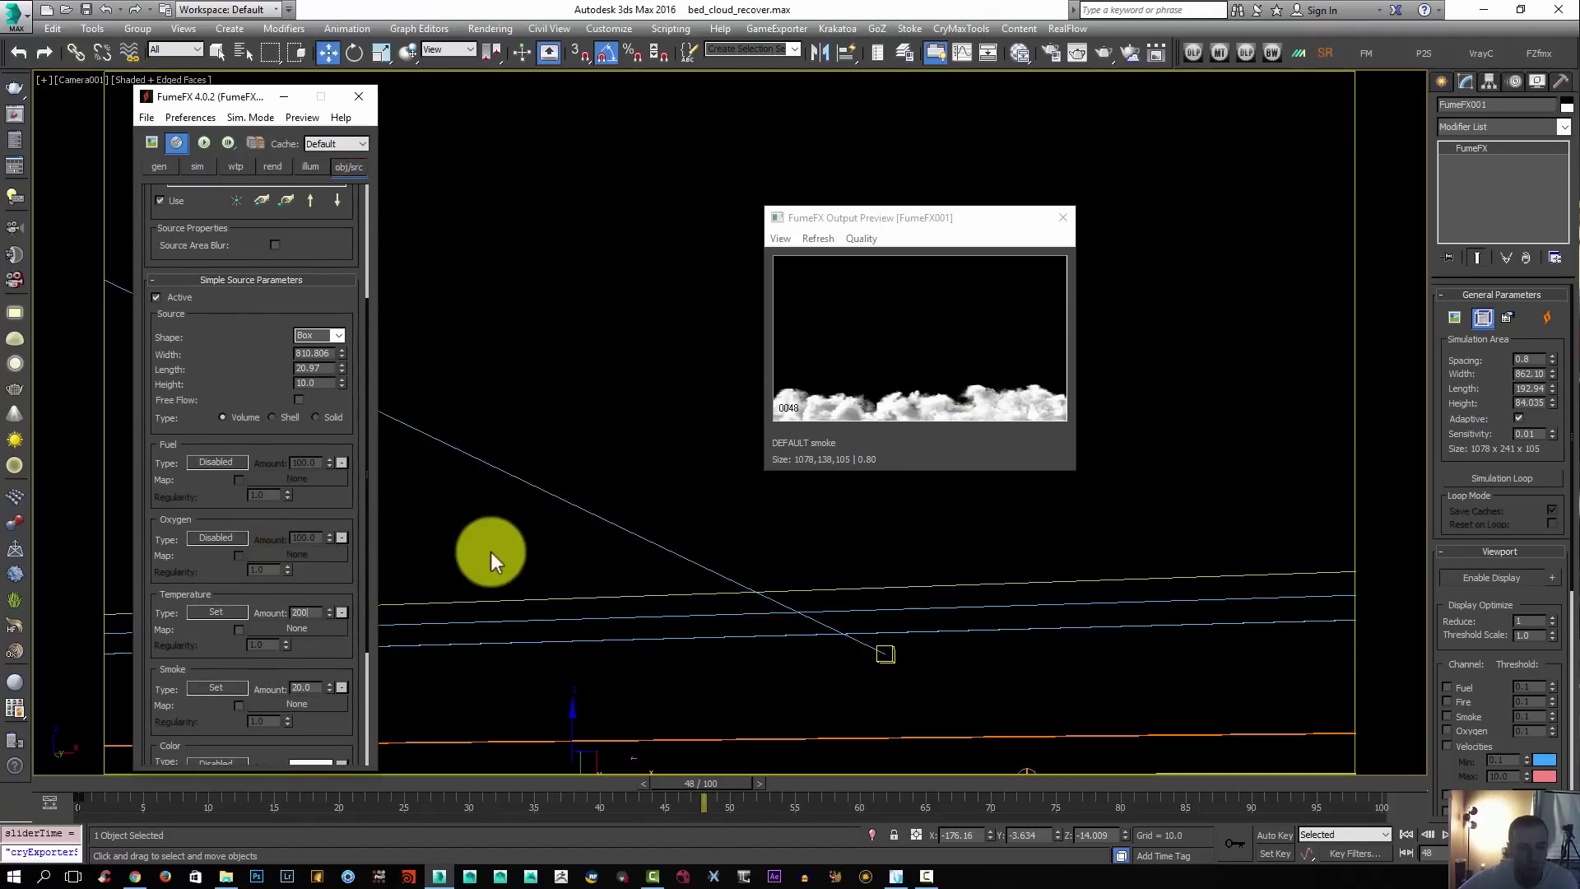
{"action": "key", "text": "Return"}
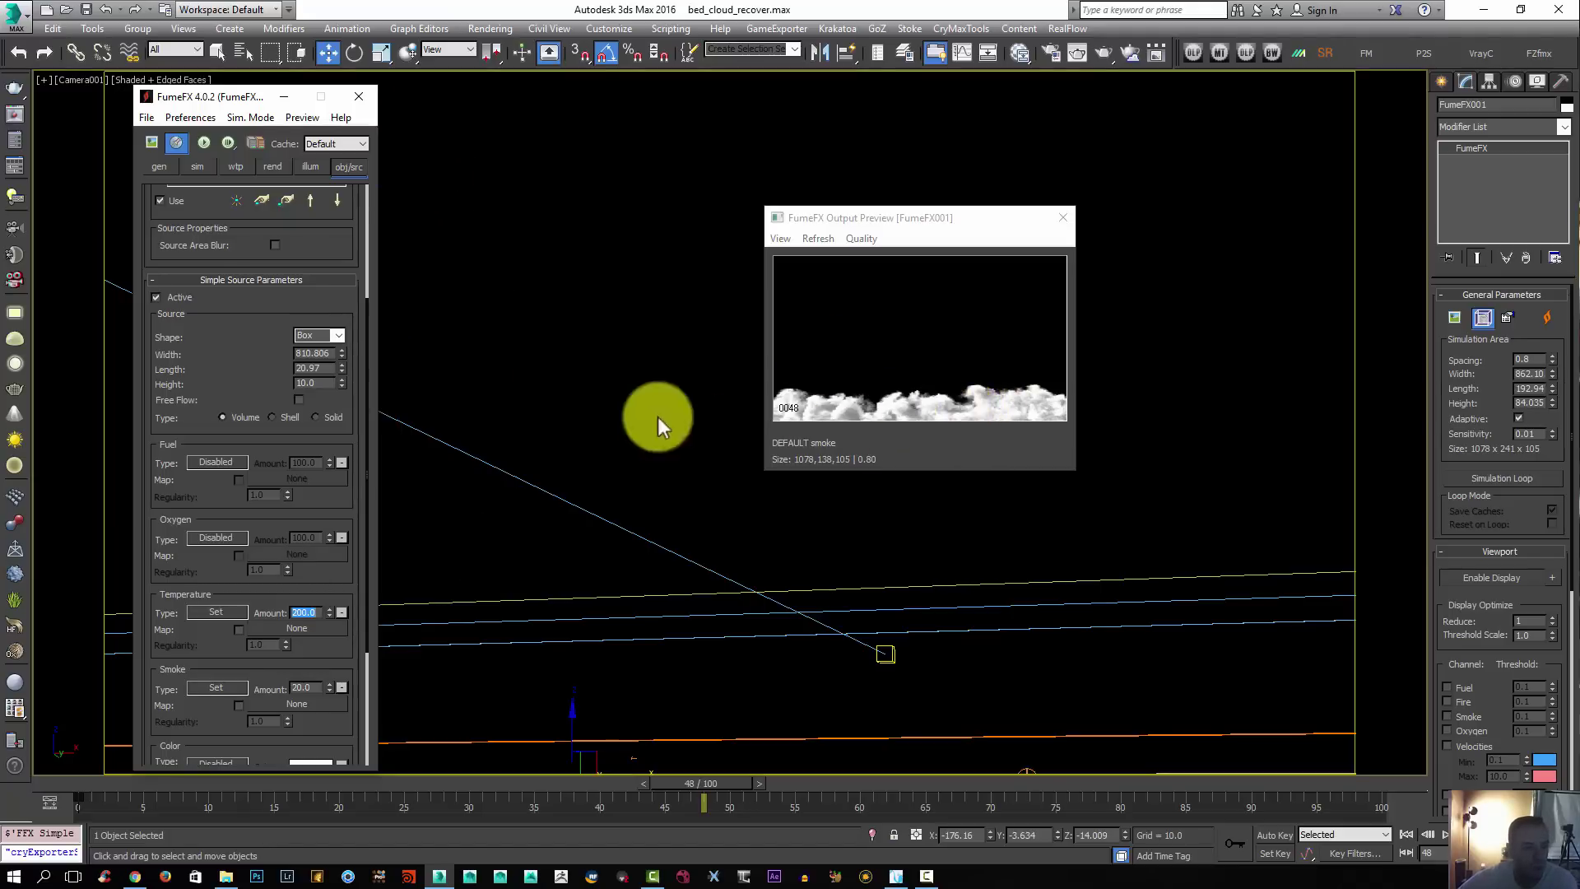
{"action": "left_click", "coordinate": [961, 396]}
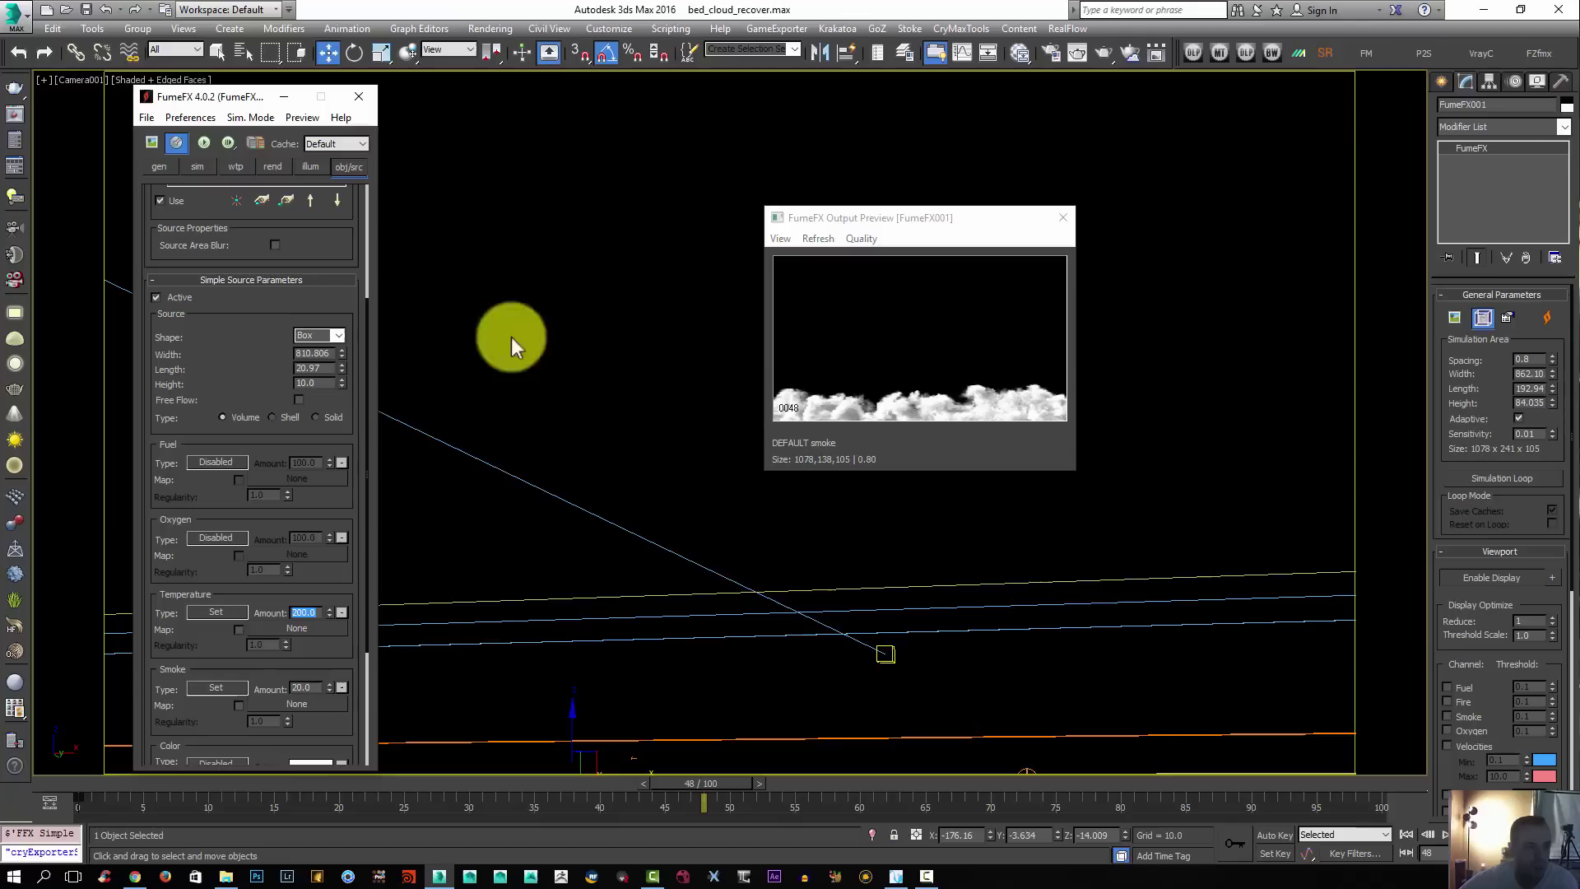
Set the grid spacing to 0.7 (1232 x 276 x 120) and rerun the default simulation
{"action": "left_click", "coordinate": [159, 166]}
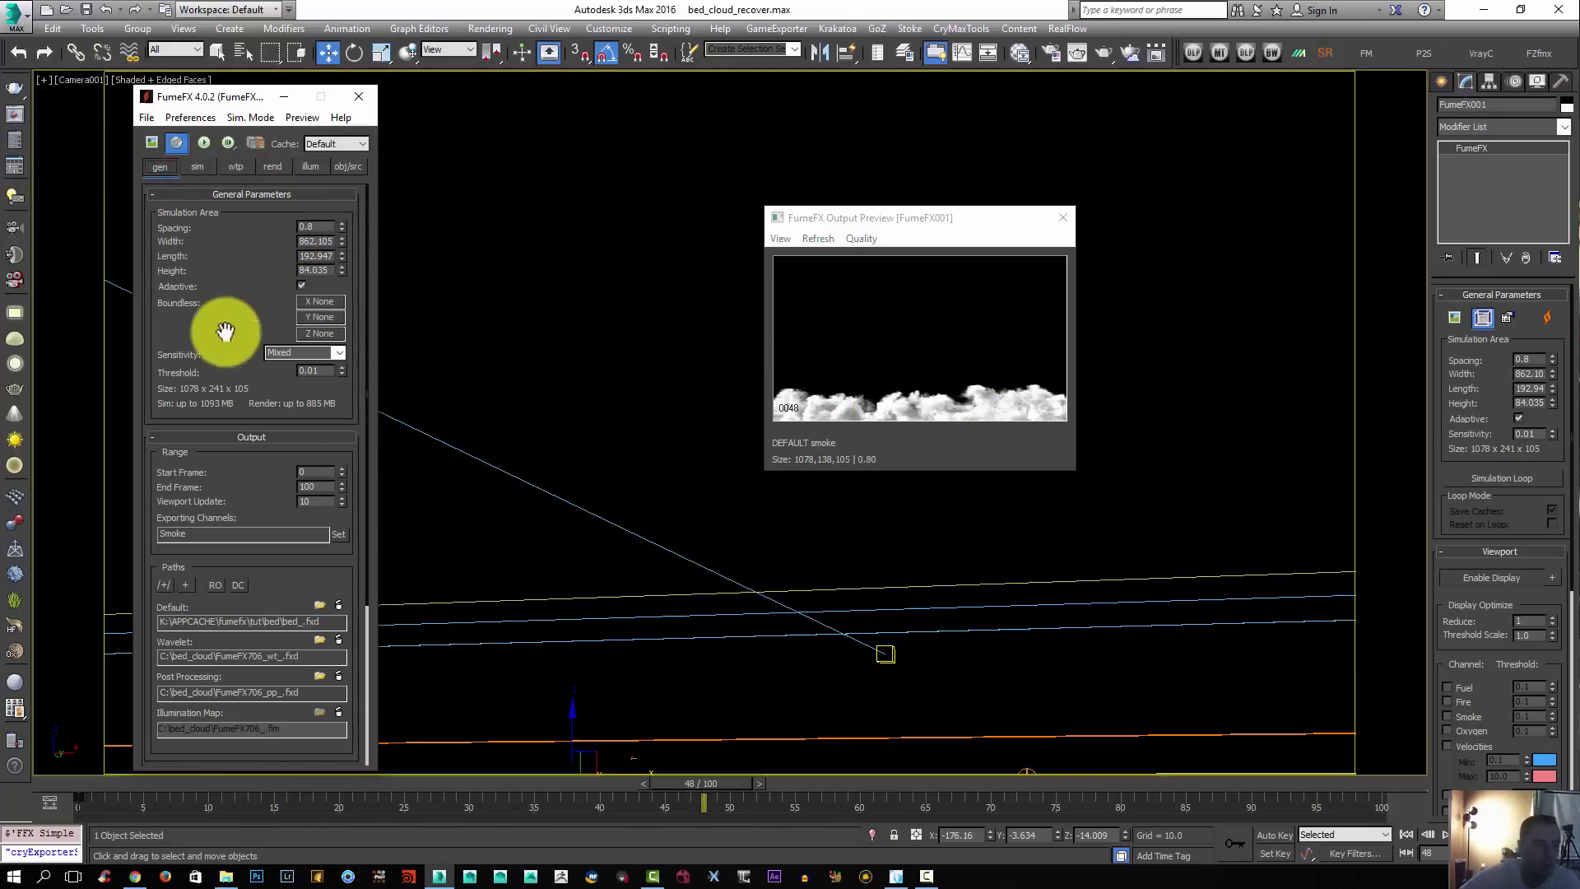
{"action": "double_click", "coordinate": [311, 230]}
{"action": "type", "text": "7"}
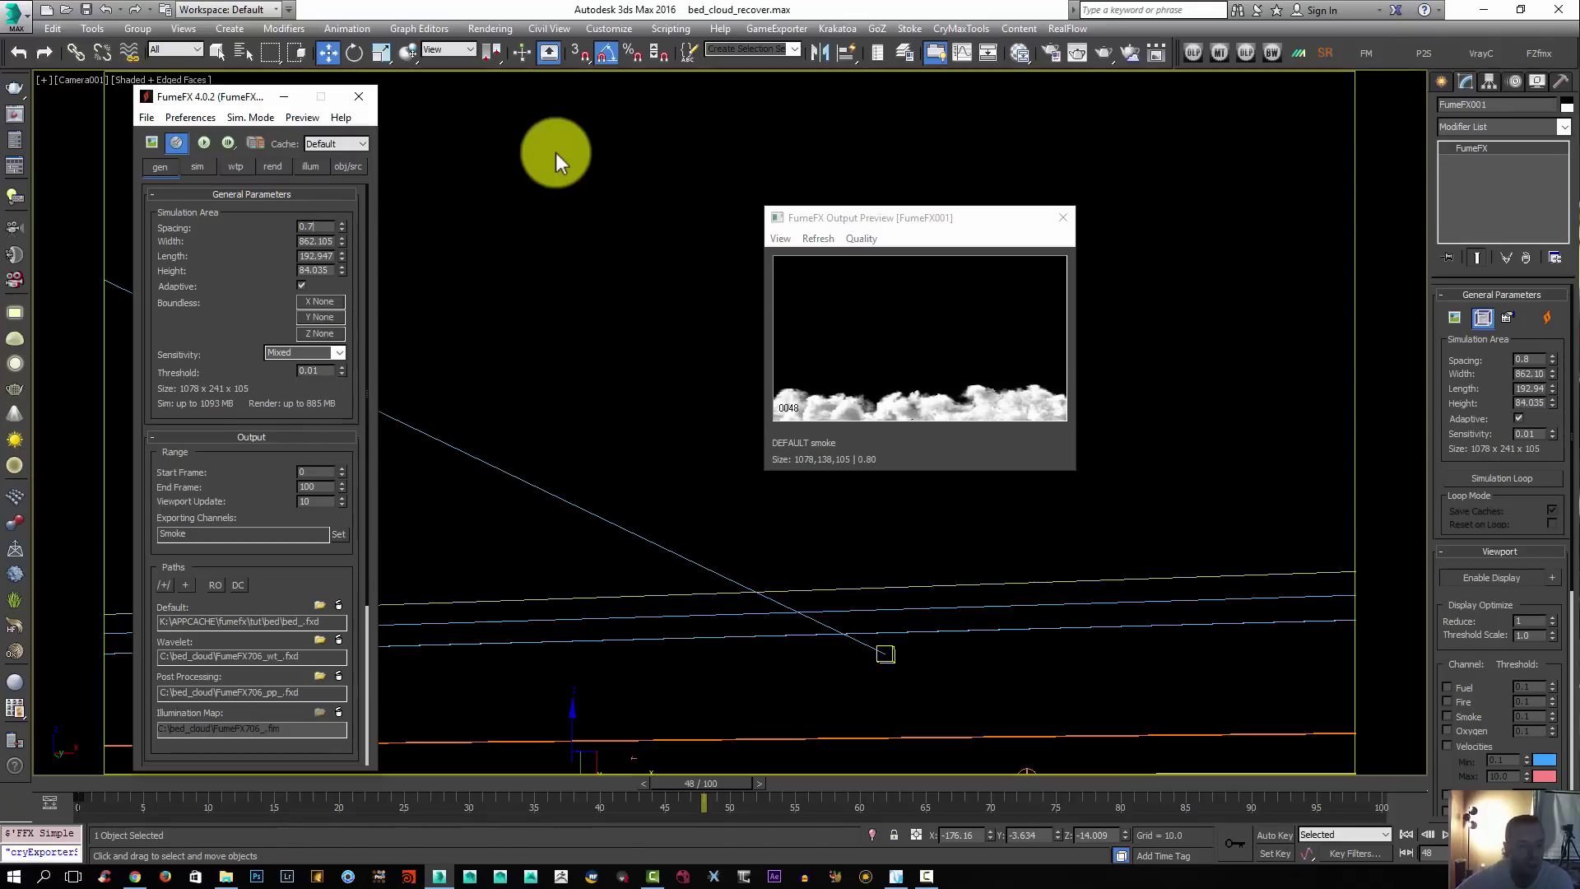
{"action": "key", "text": "Return"}
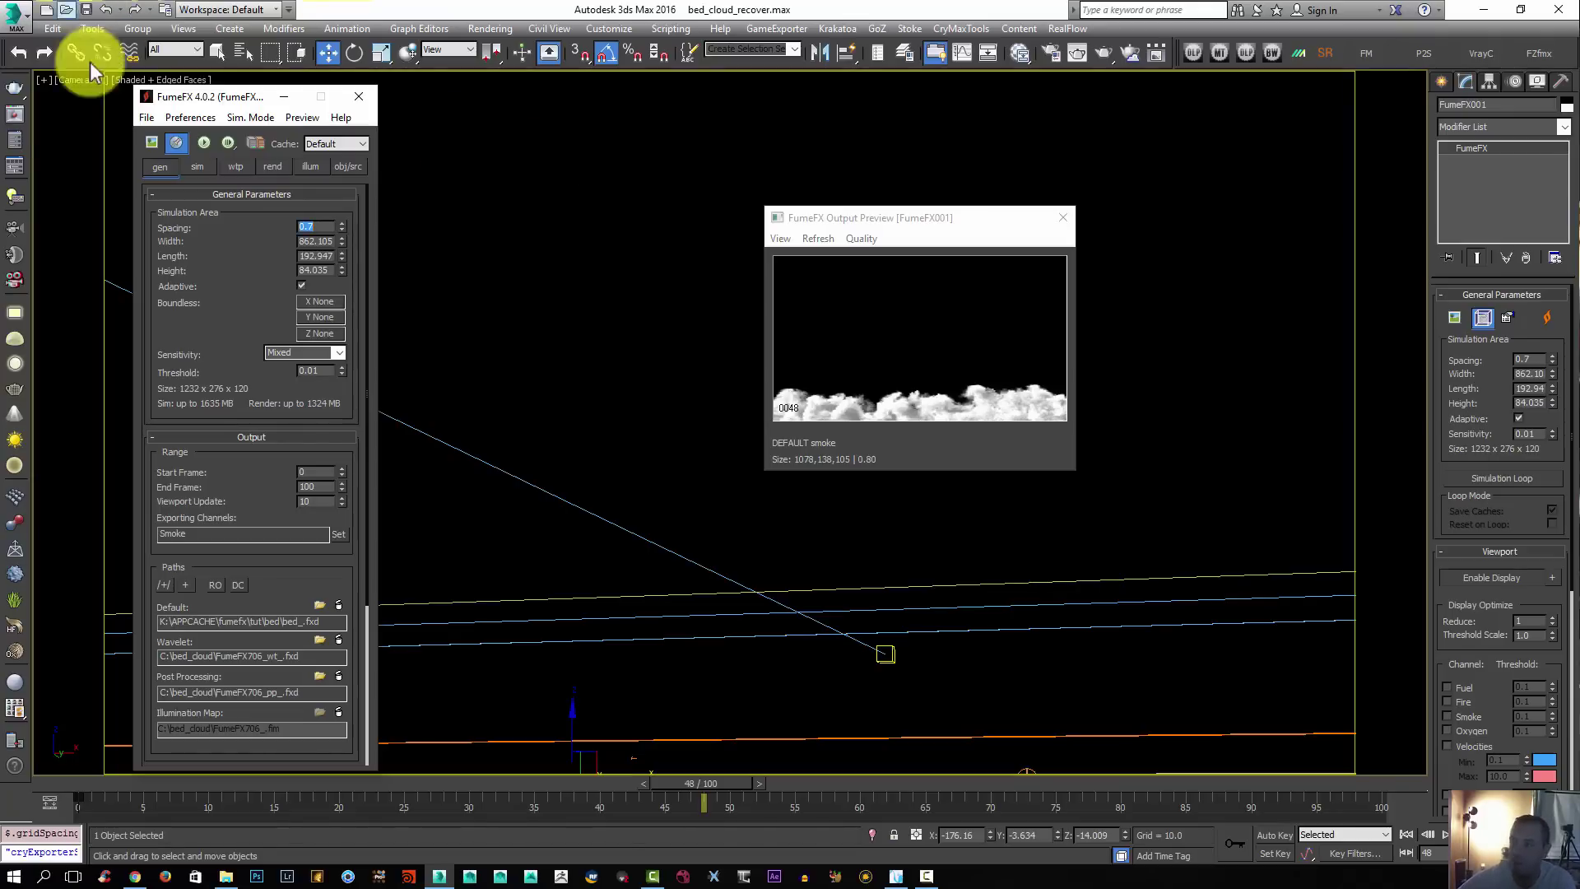
{"action": "left_click", "coordinate": [205, 145]}
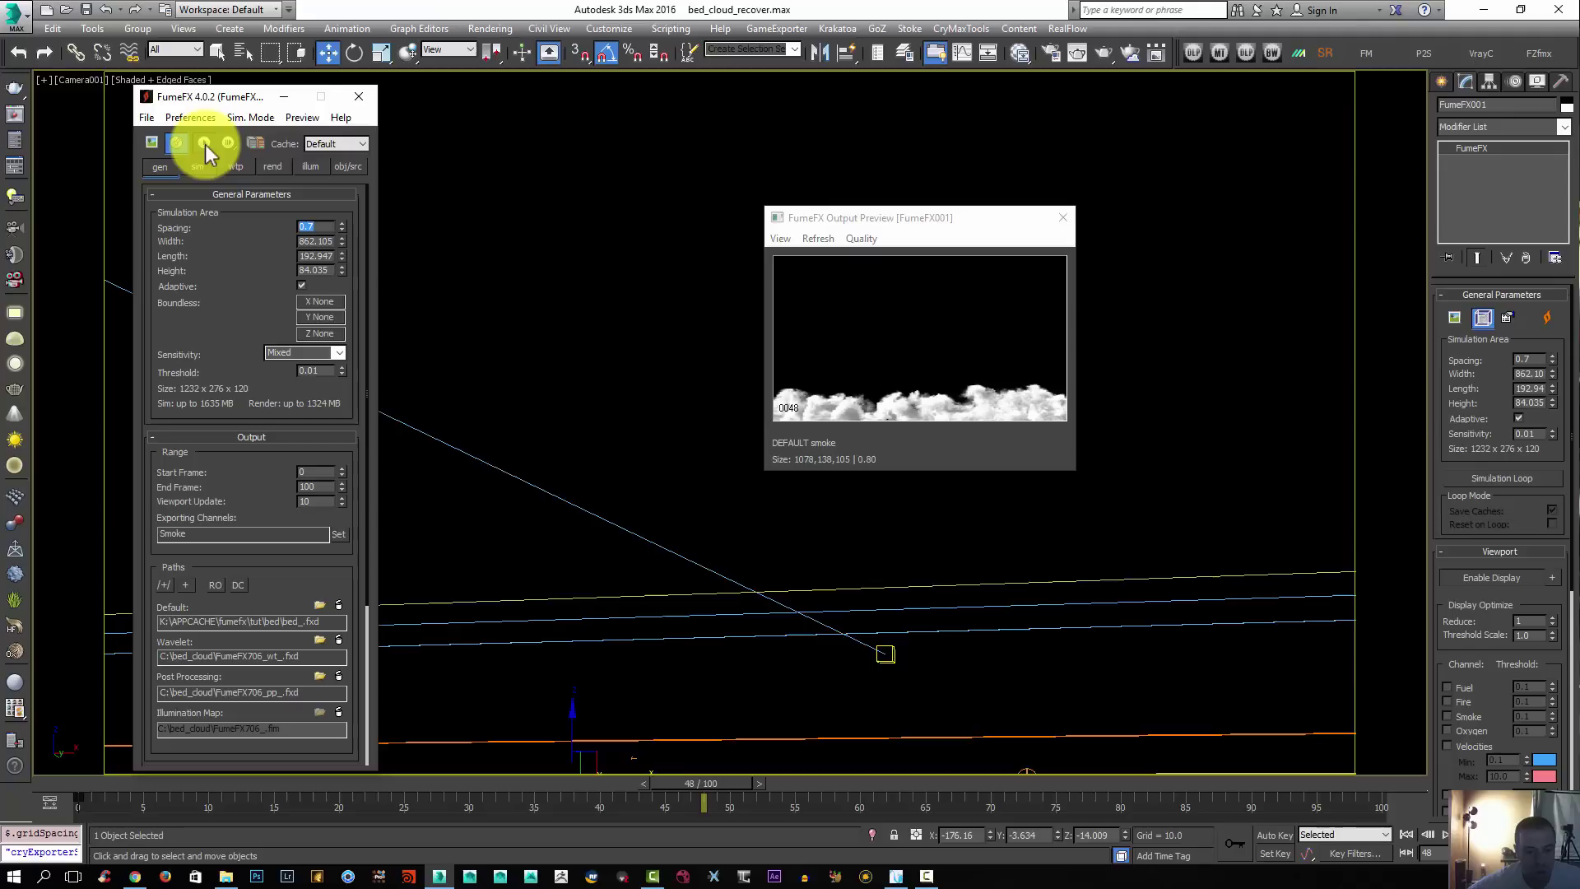
{"action": "left_click", "coordinate": [767, 234]}
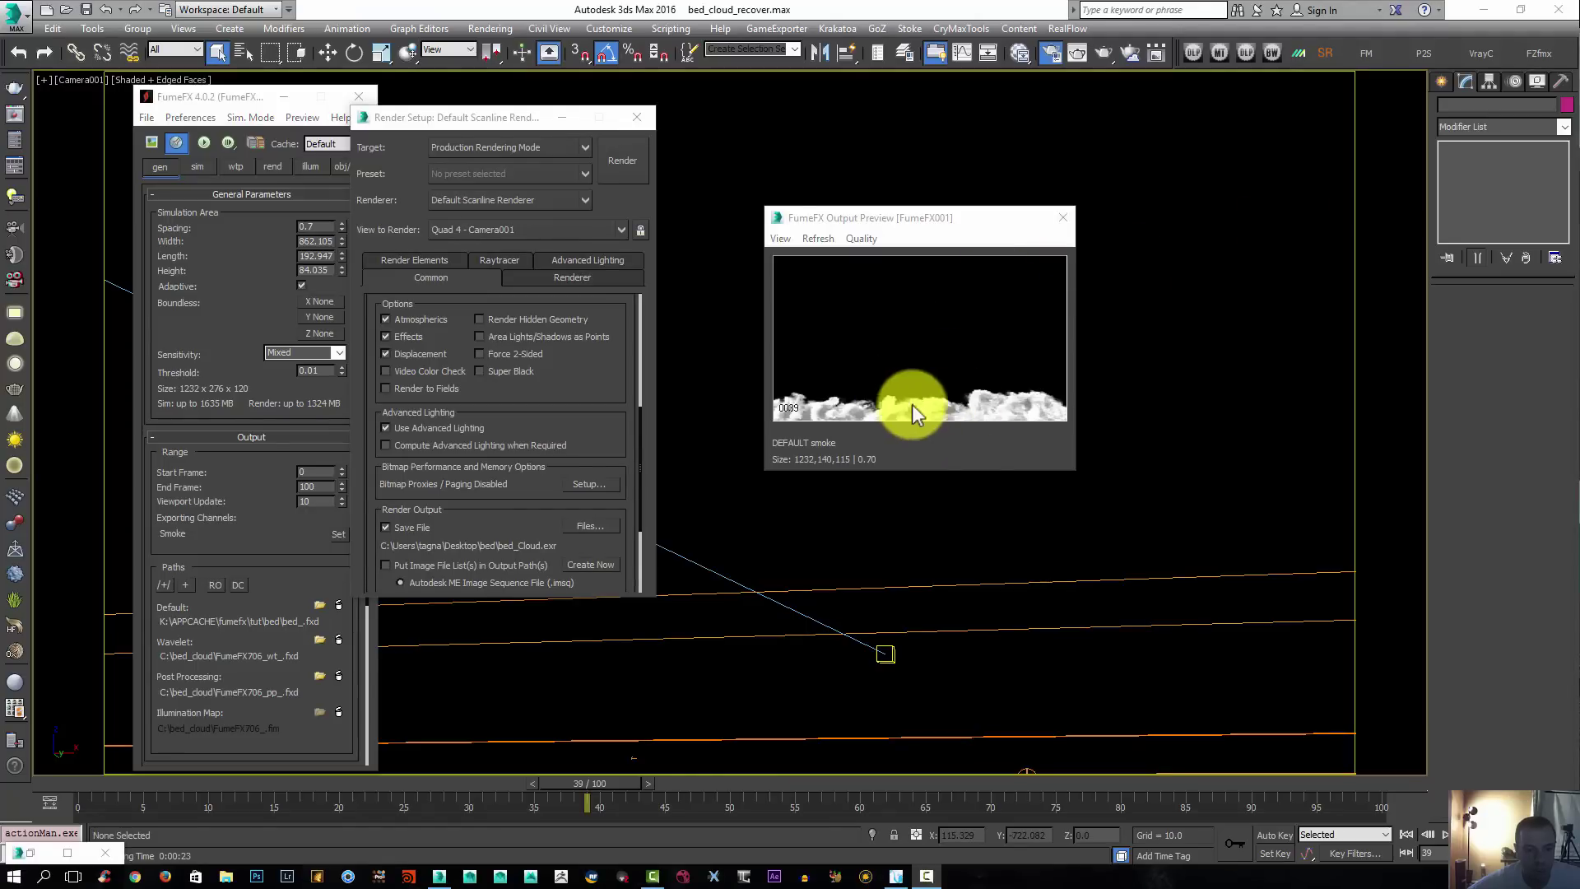
Render Camera001 at frame 44 with scanline, overwriting bed_Cloud.exr
{"action": "left_click_drag", "start_coordinate": [584, 781], "coordinate": [651, 763]}
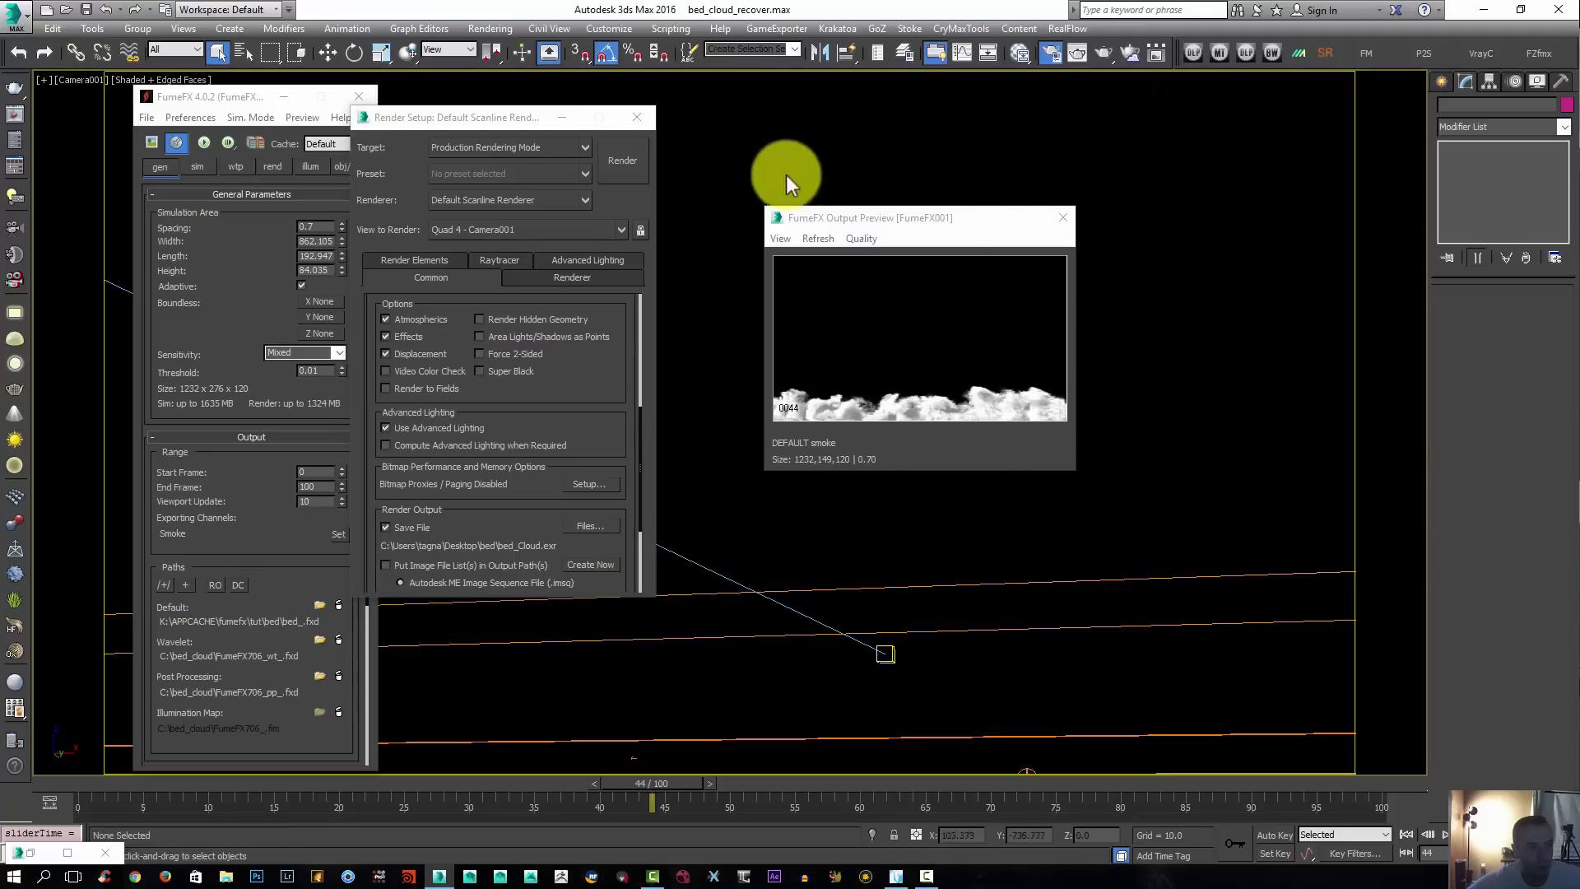
{"action": "left_click", "coordinate": [935, 162]}
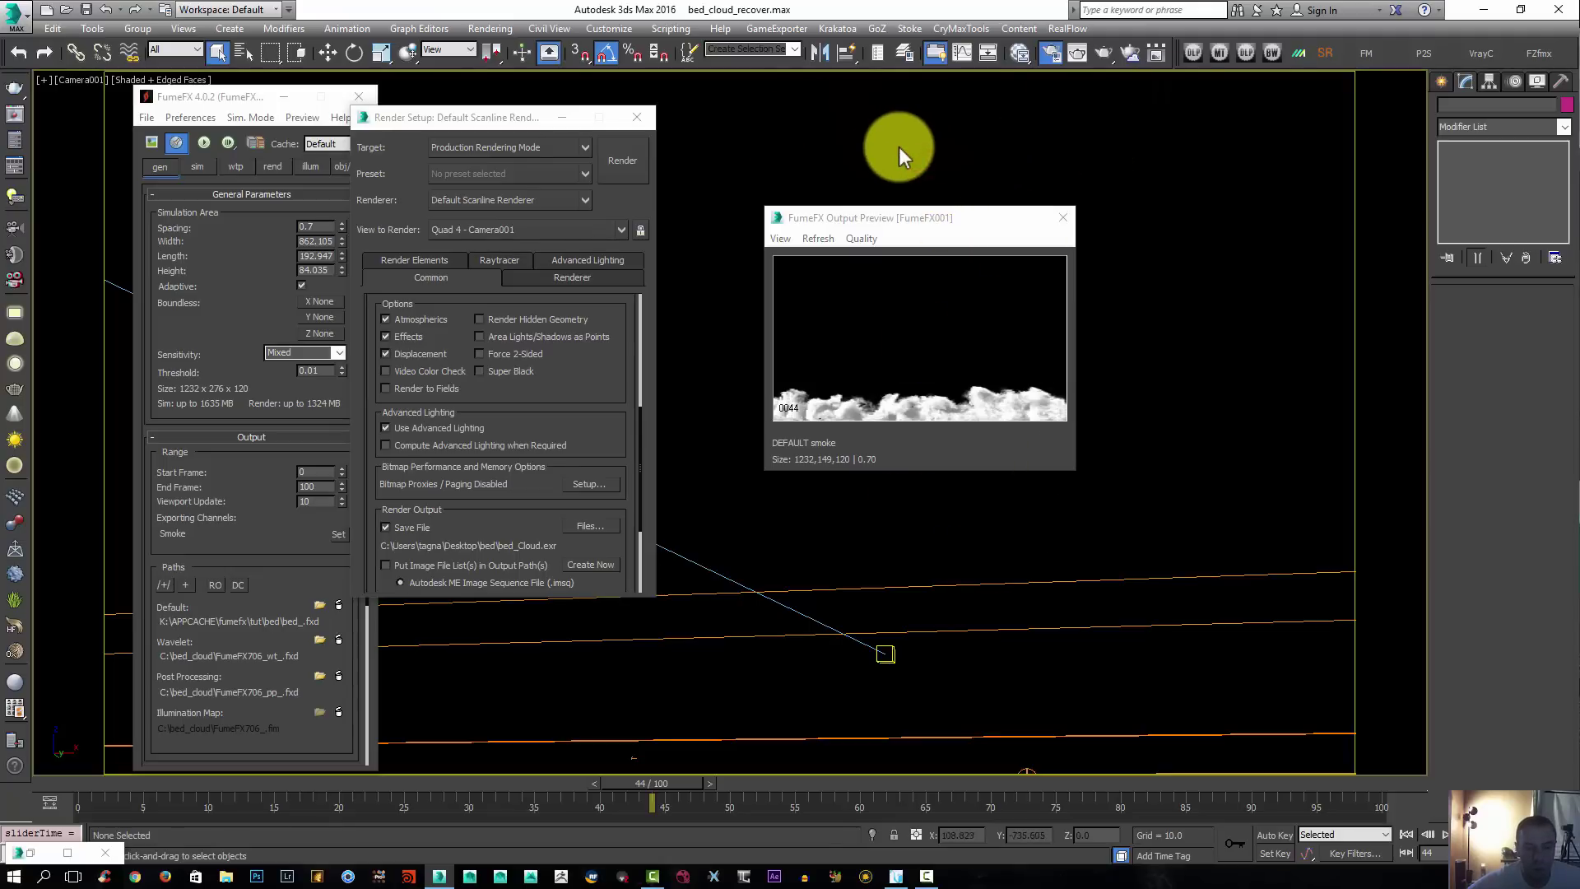
{"action": "key", "text": "shift+q"}
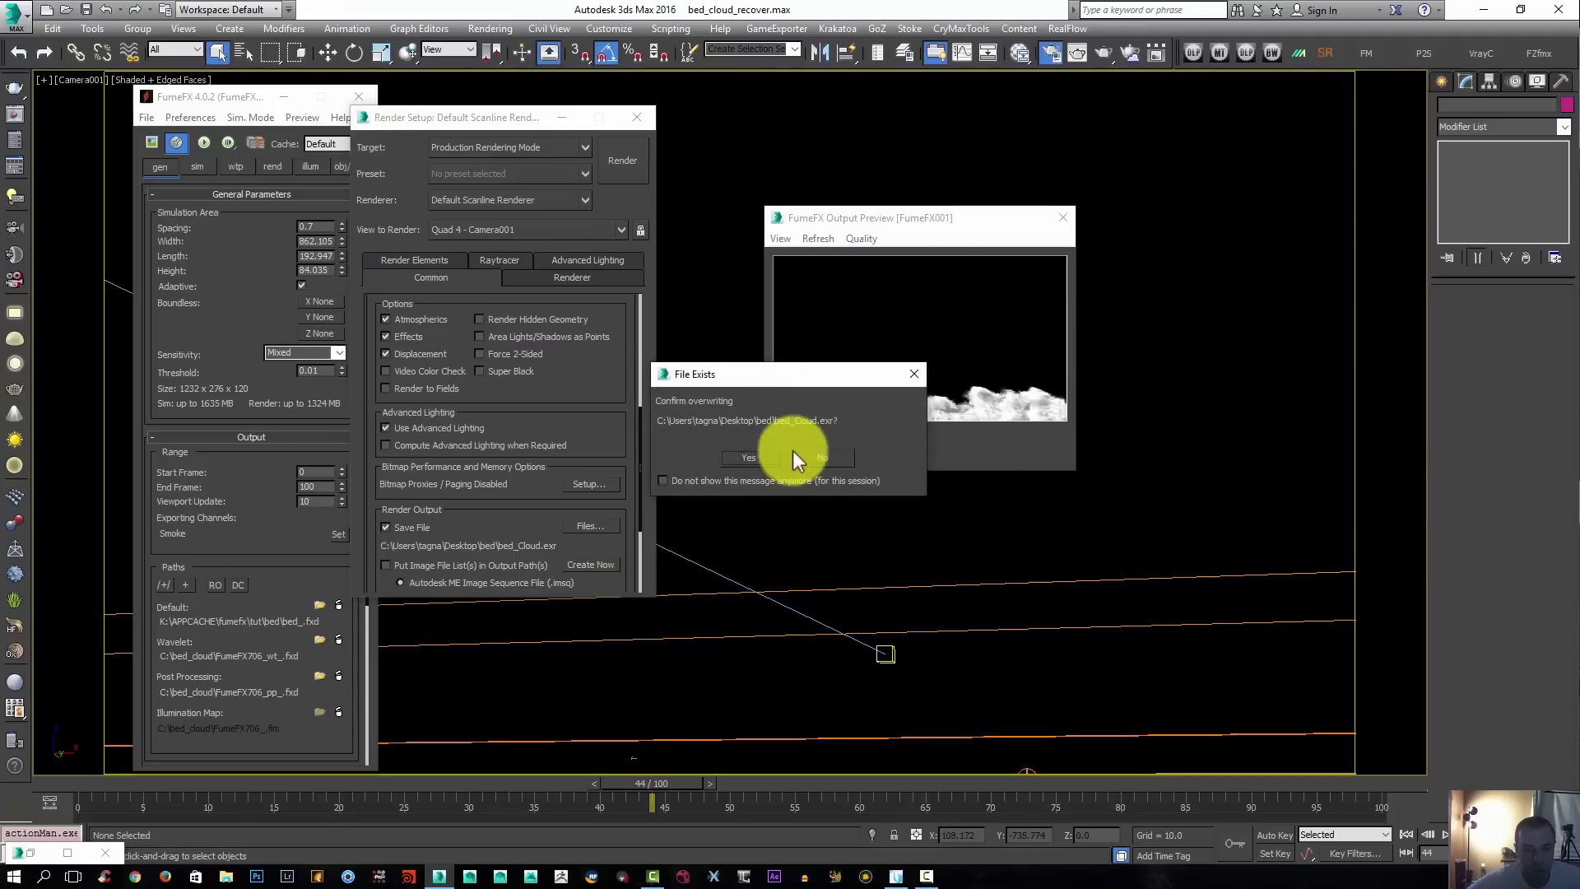
{"action": "left_click", "coordinate": [747, 454]}
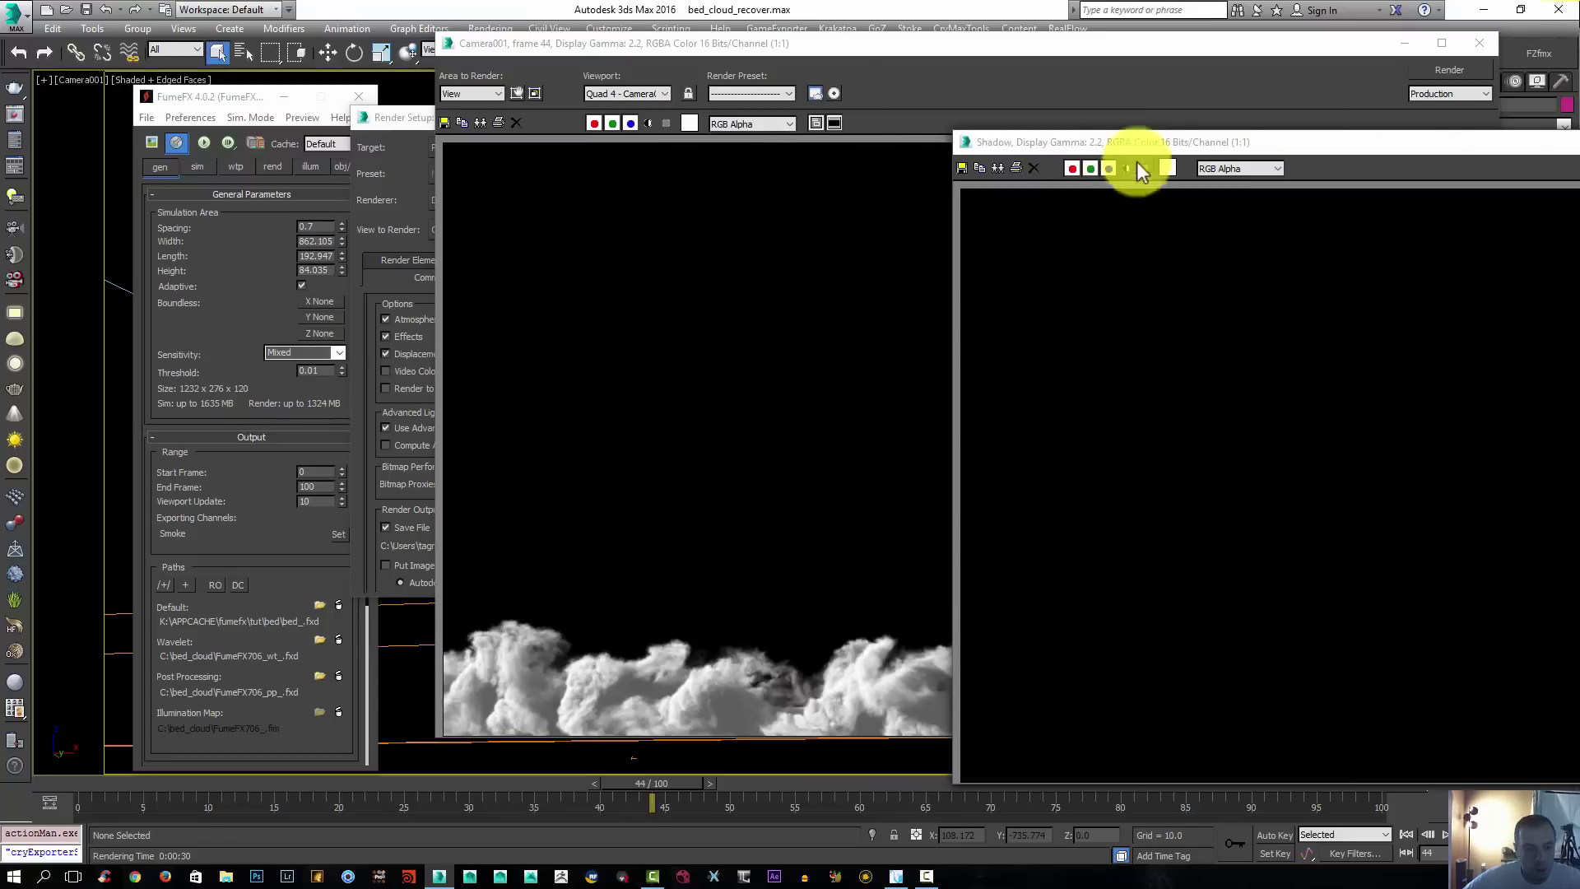
Close the Shadow render-element window and the rendered frame window
{"action": "left_click", "coordinate": [1158, 140]}
{"action": "left_click_drag", "start_coordinate": [1159, 136], "coordinate": [1004, 239]}
{"action": "left_click", "coordinate": [1004, 239]}
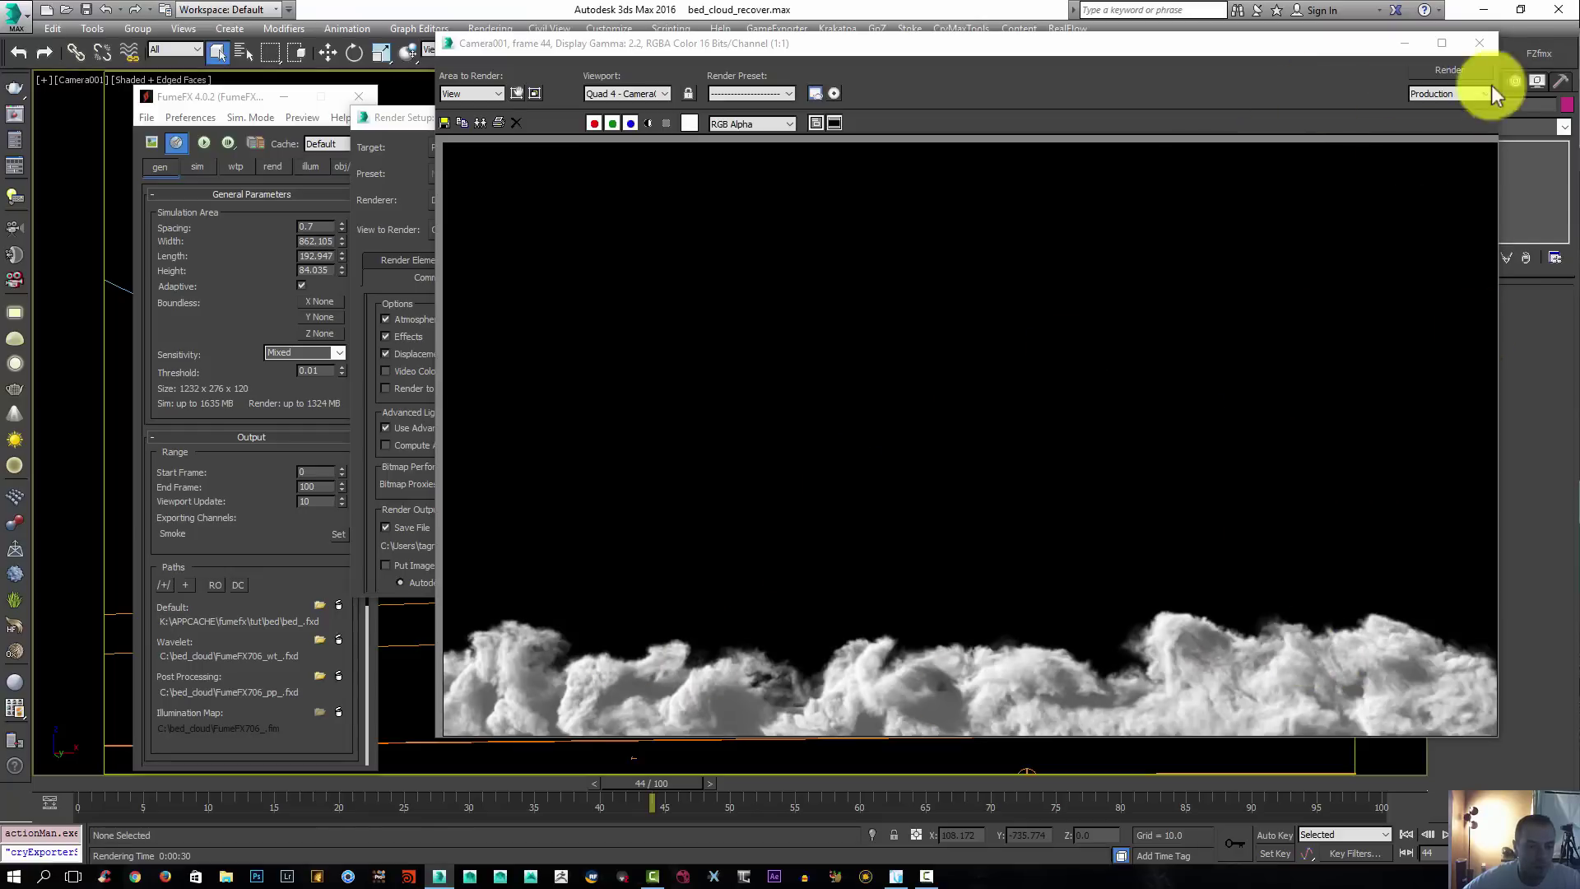
{"action": "left_click", "coordinate": [1479, 42]}
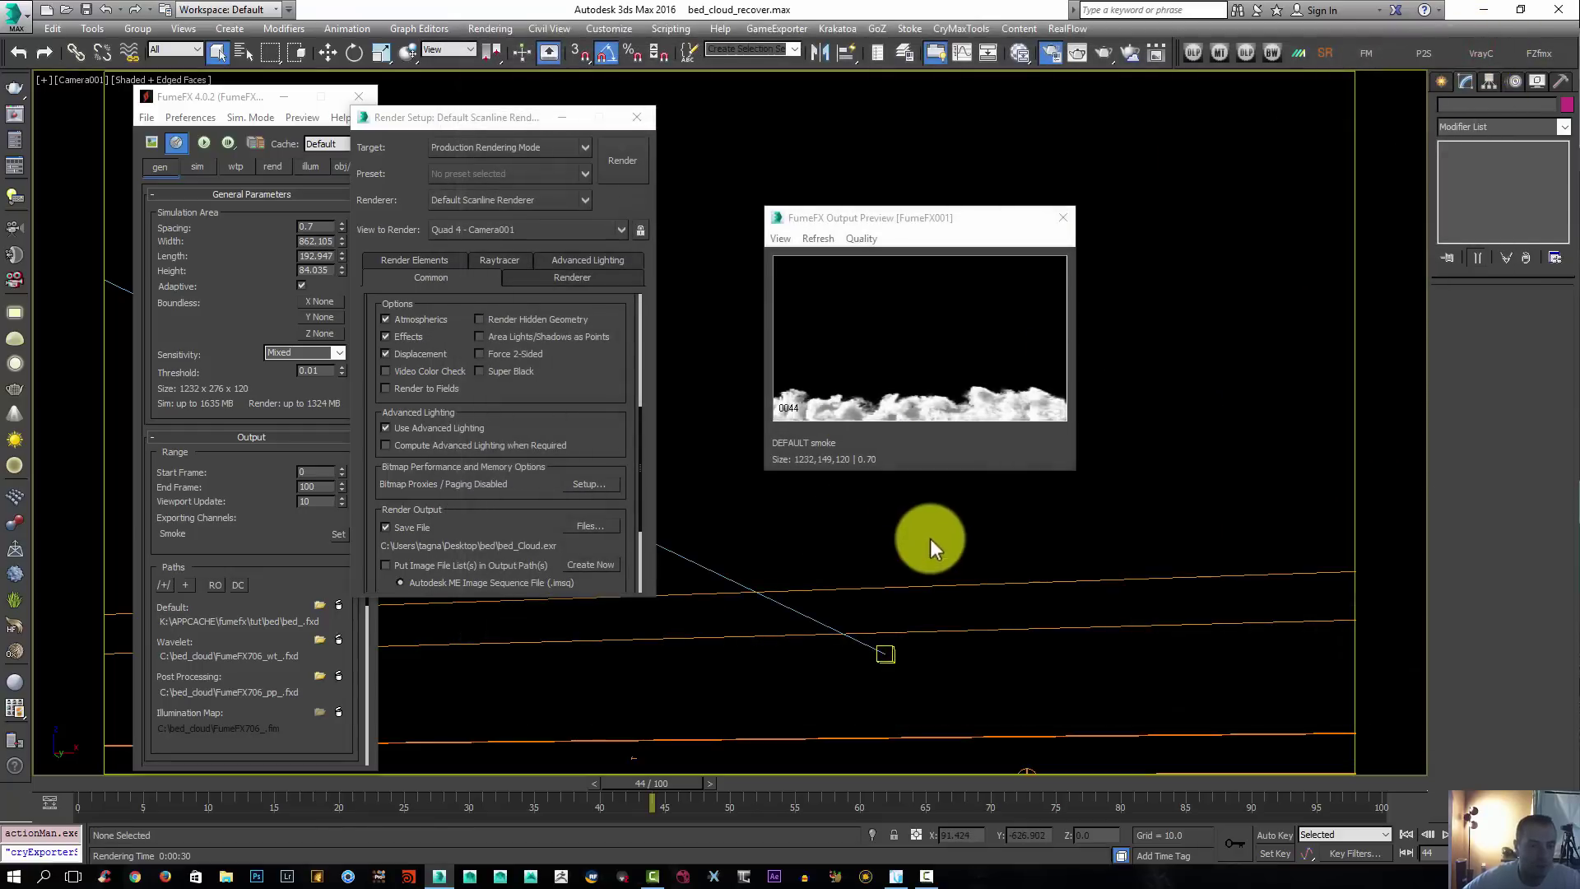
Set FumeFX X turbulence to 0.05 in the simulation parameters
{"action": "left_click", "coordinate": [196, 168]}
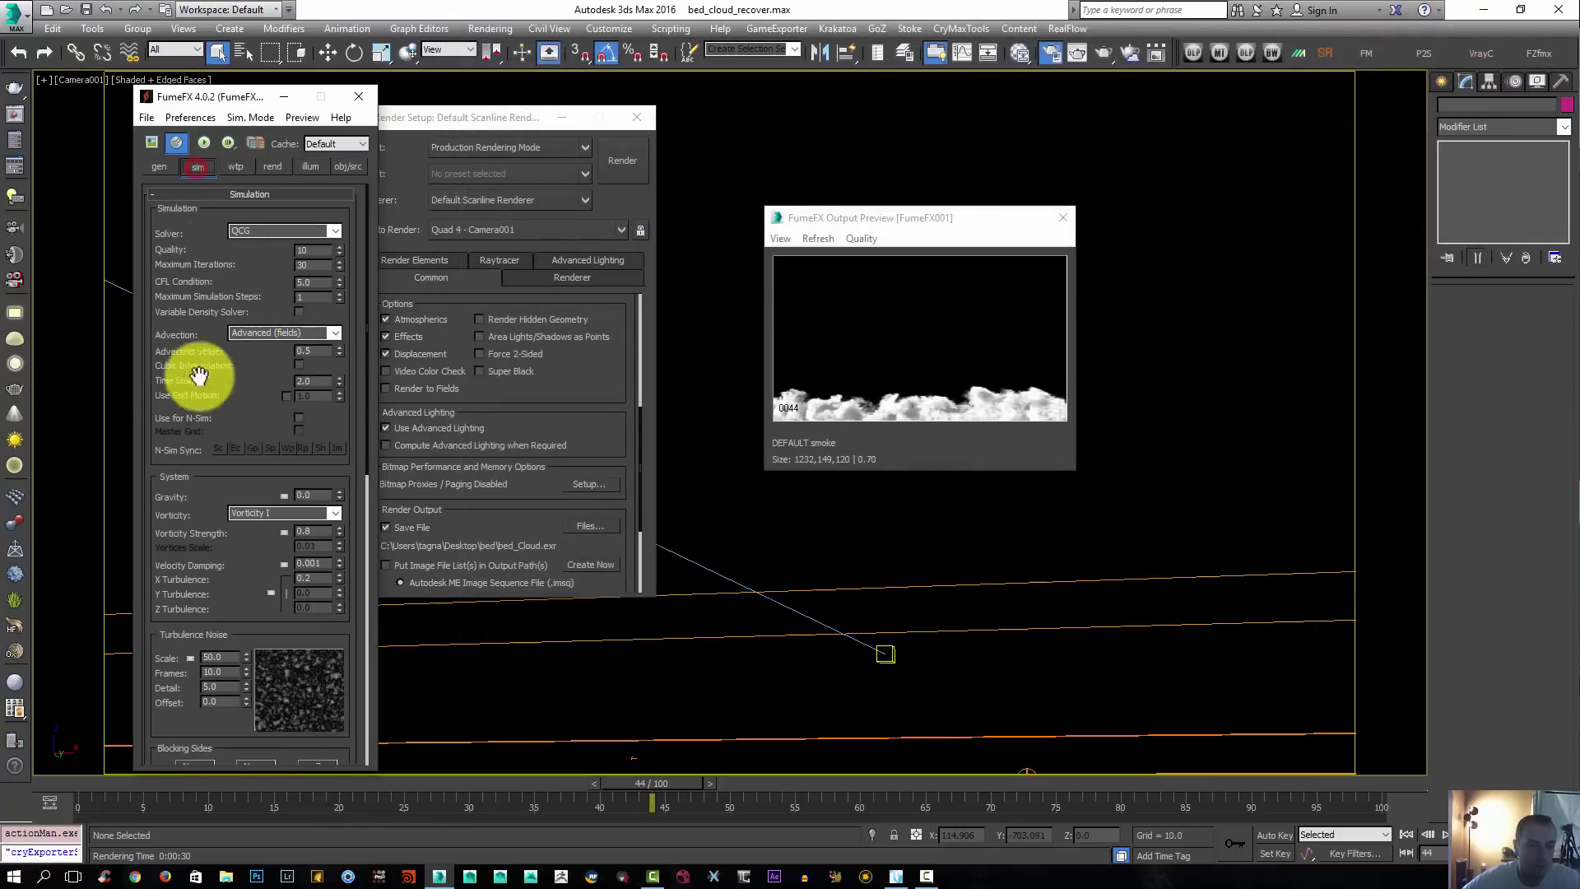
{"action": "scroll", "coordinate": [248, 531], "scroll_direction": "down", "scroll_amount": 5}
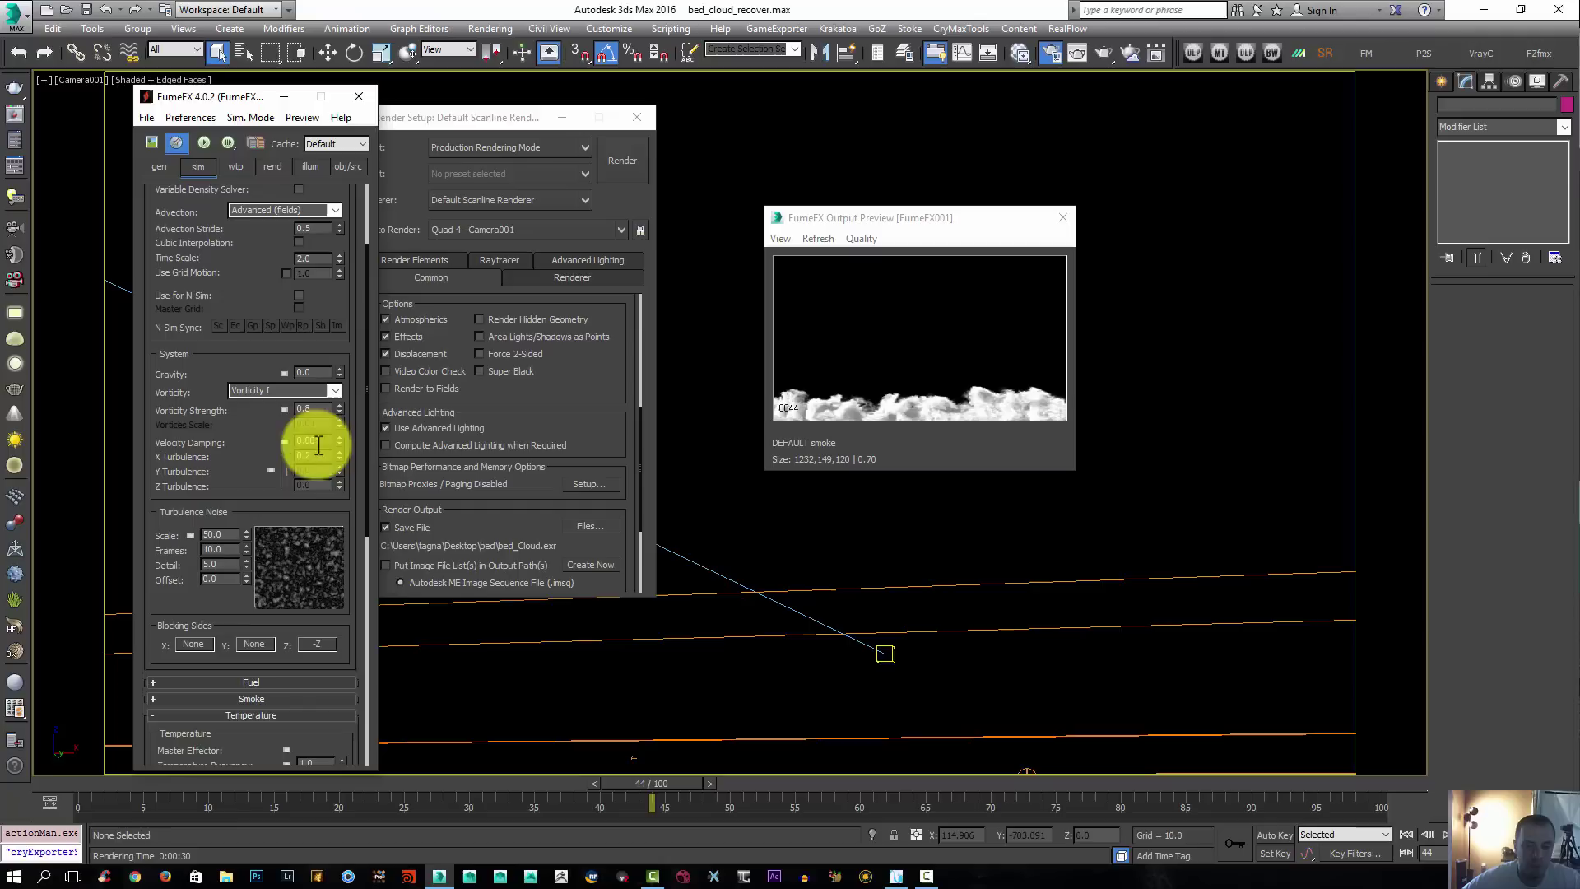
{"action": "double_click", "coordinate": [314, 453]}
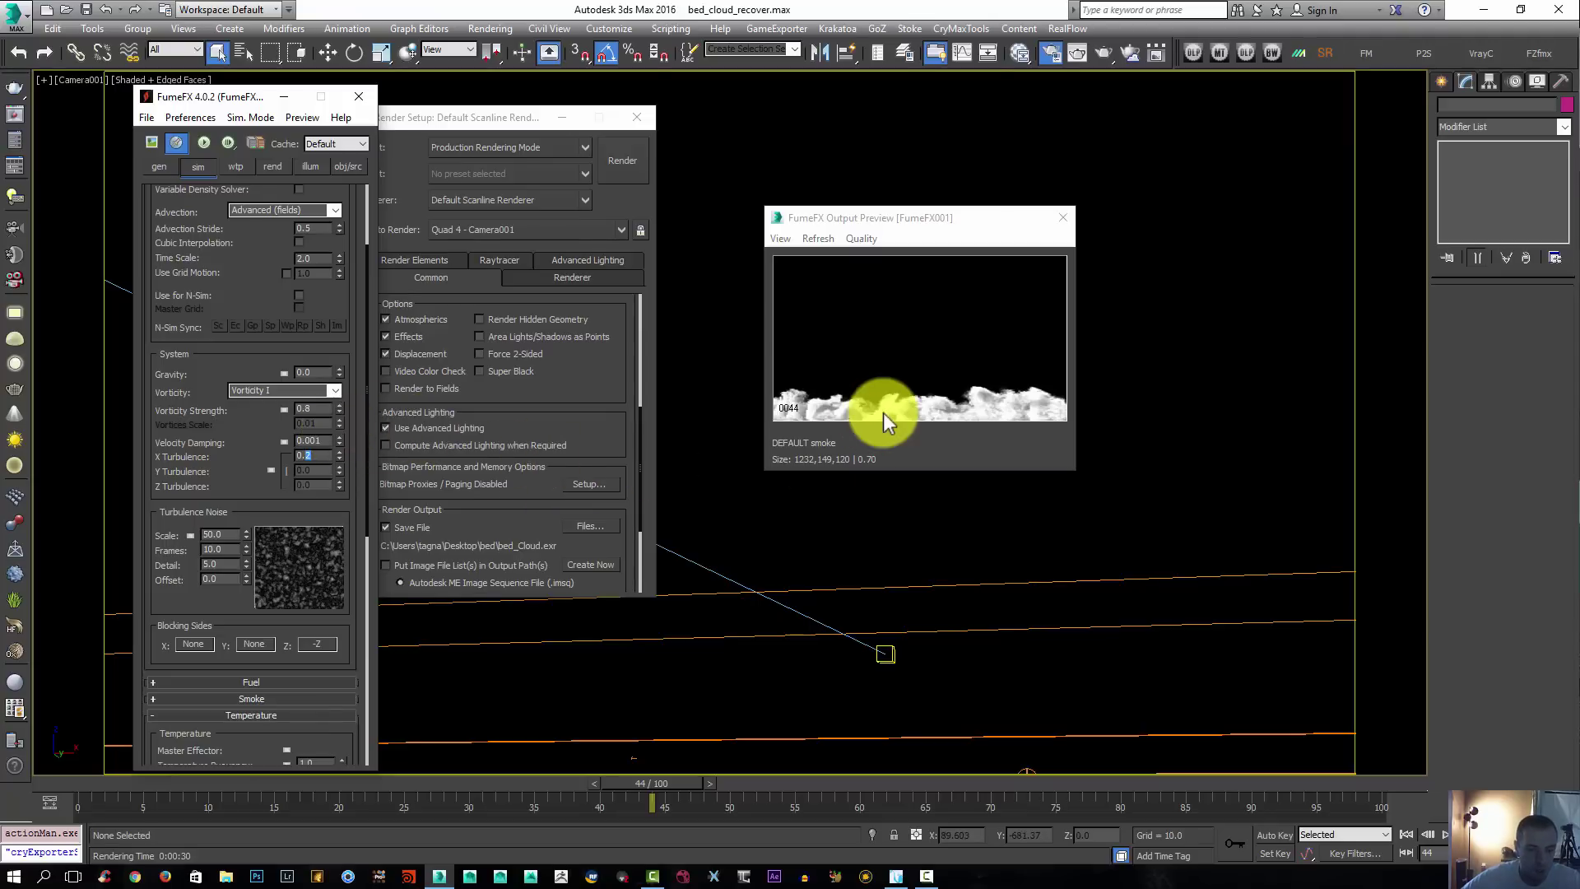
{"action": "key", "text": "Return"}
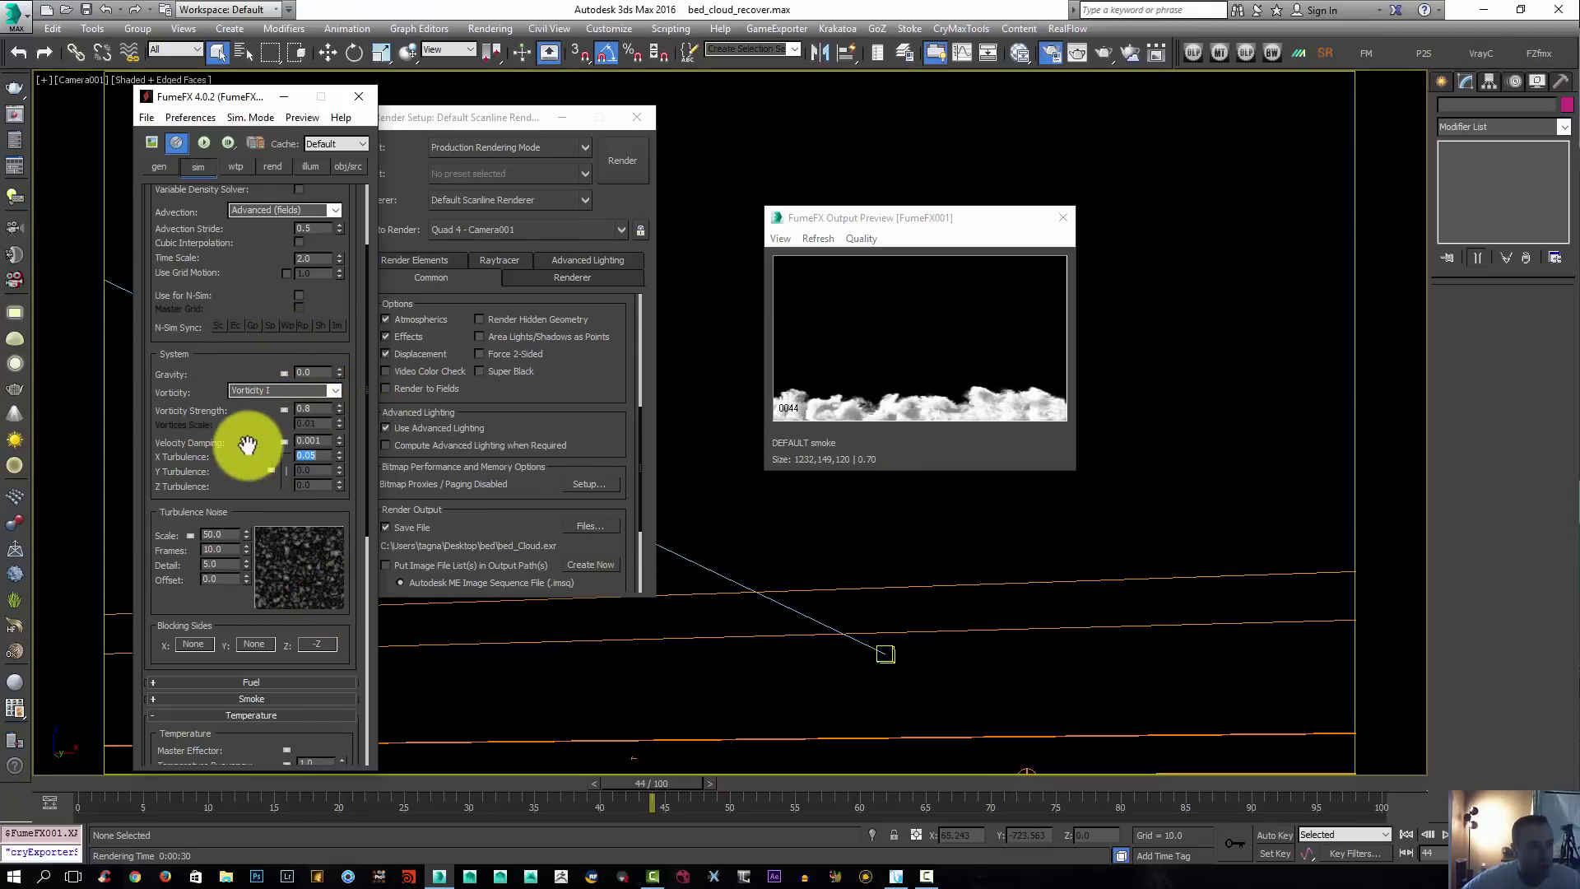
{"action": "left_click_drag", "start_coordinate": [248, 444], "coordinate": [246, 370]}
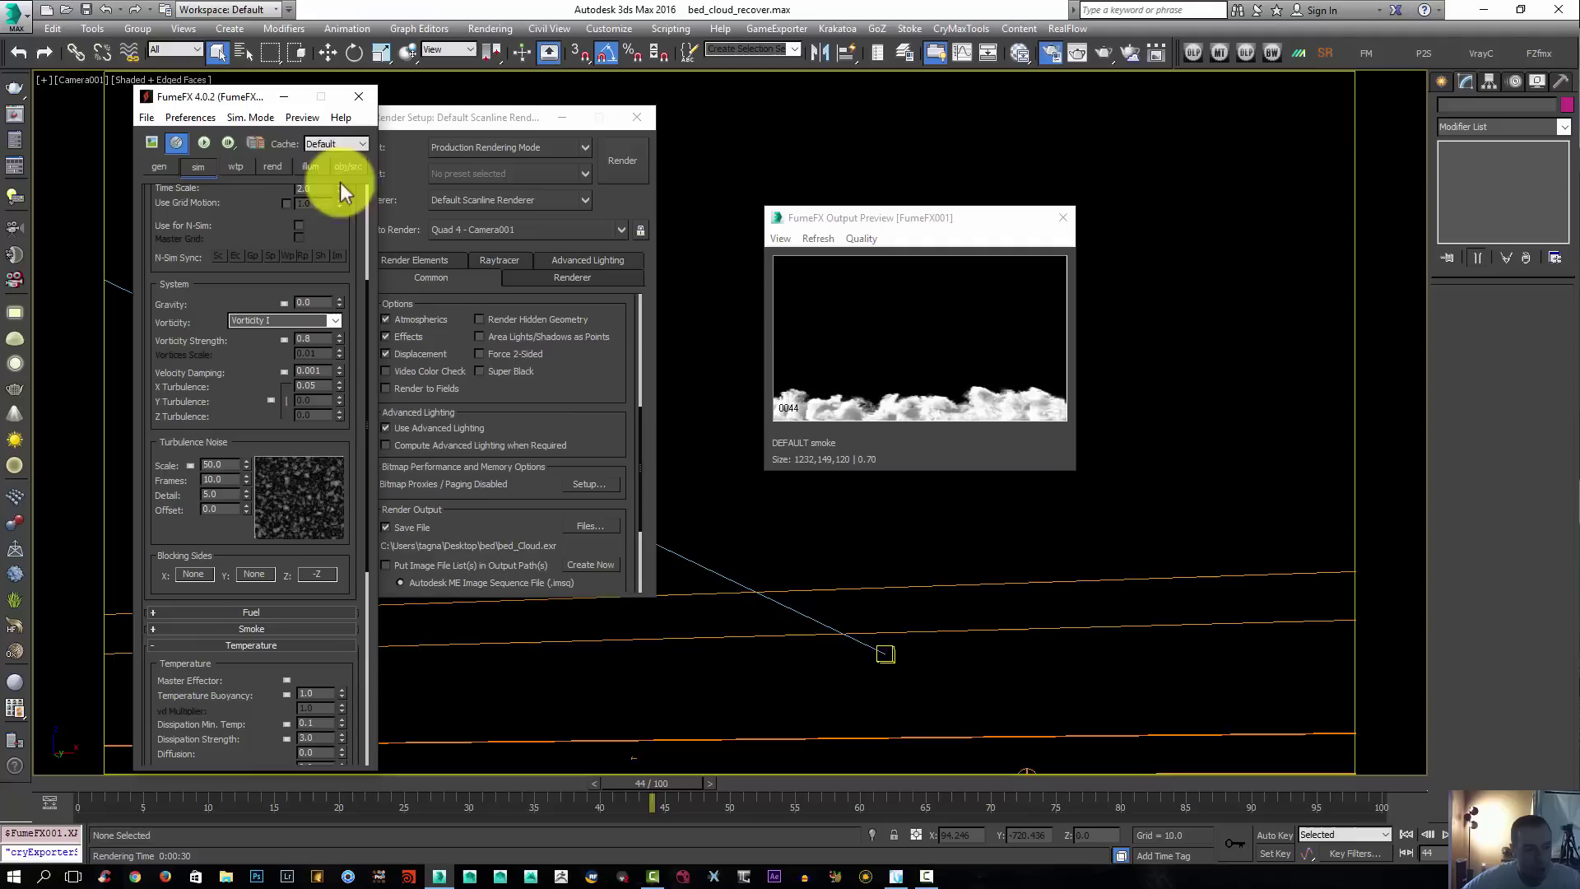
Rerun the simulation with reduced turbulence and inspect the cloud at frame 47
{"action": "left_click", "coordinate": [203, 142]}
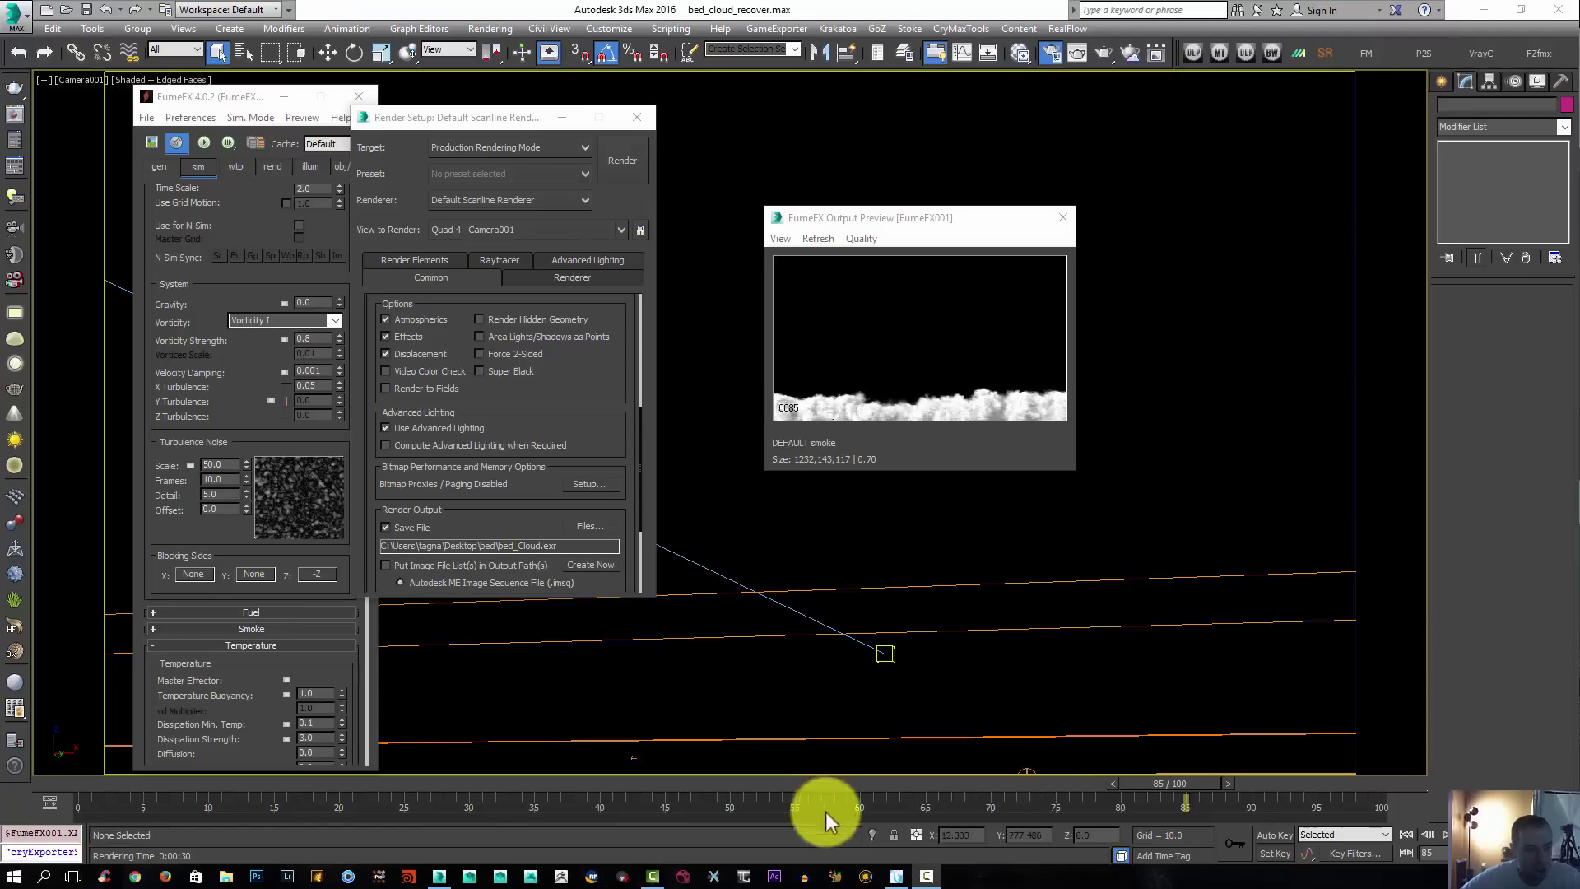
{"action": "left_click_drag", "start_coordinate": [1195, 803], "coordinate": [696, 789]}
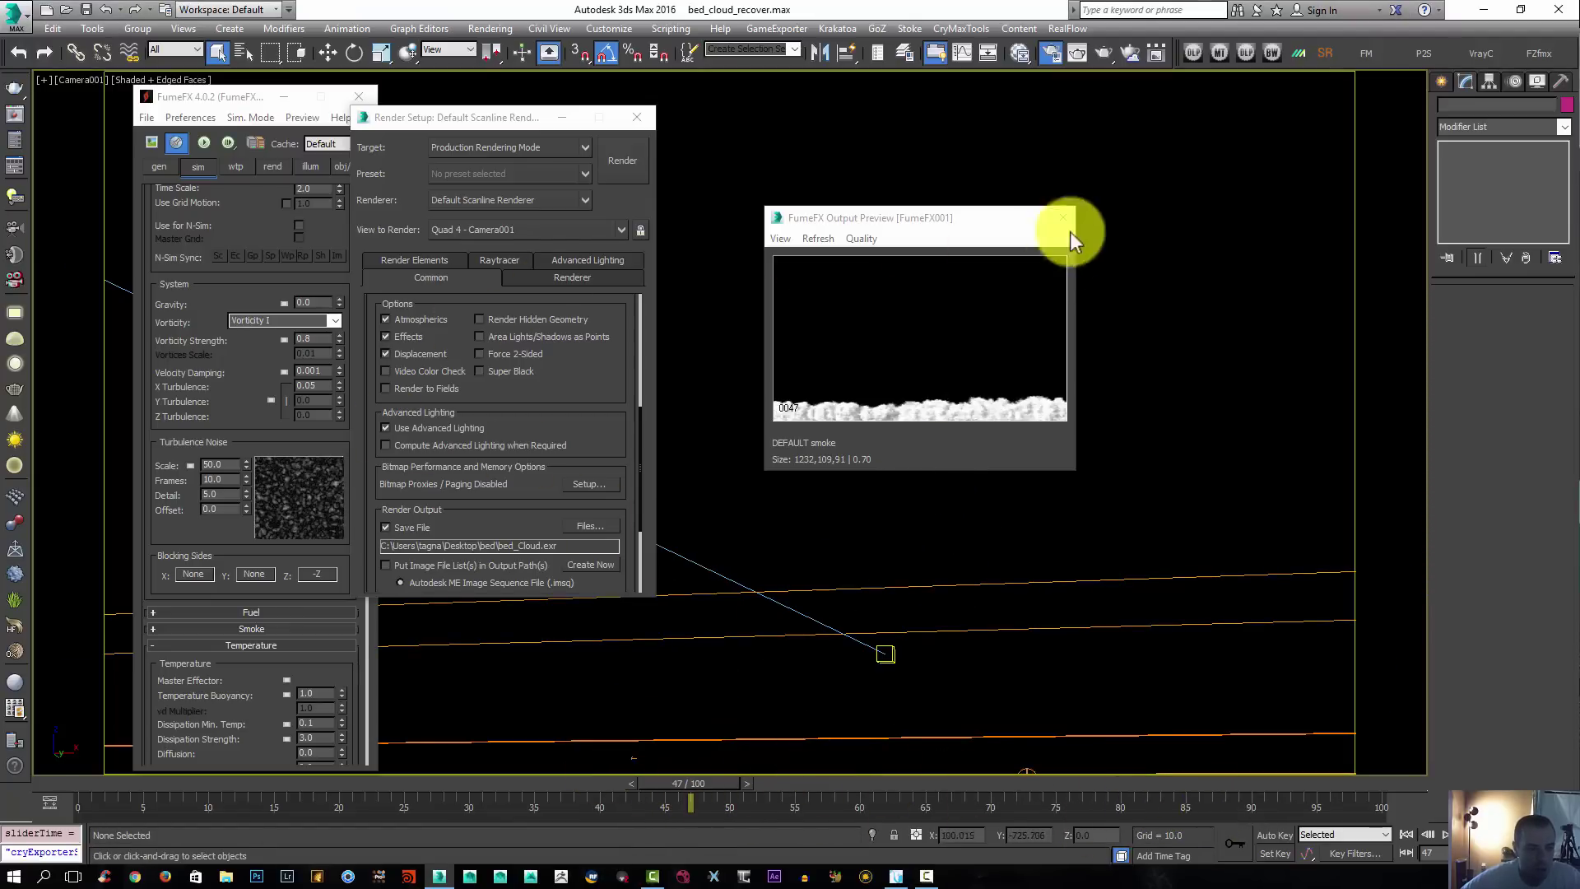
{"action": "left_click", "coordinate": [283, 96]}
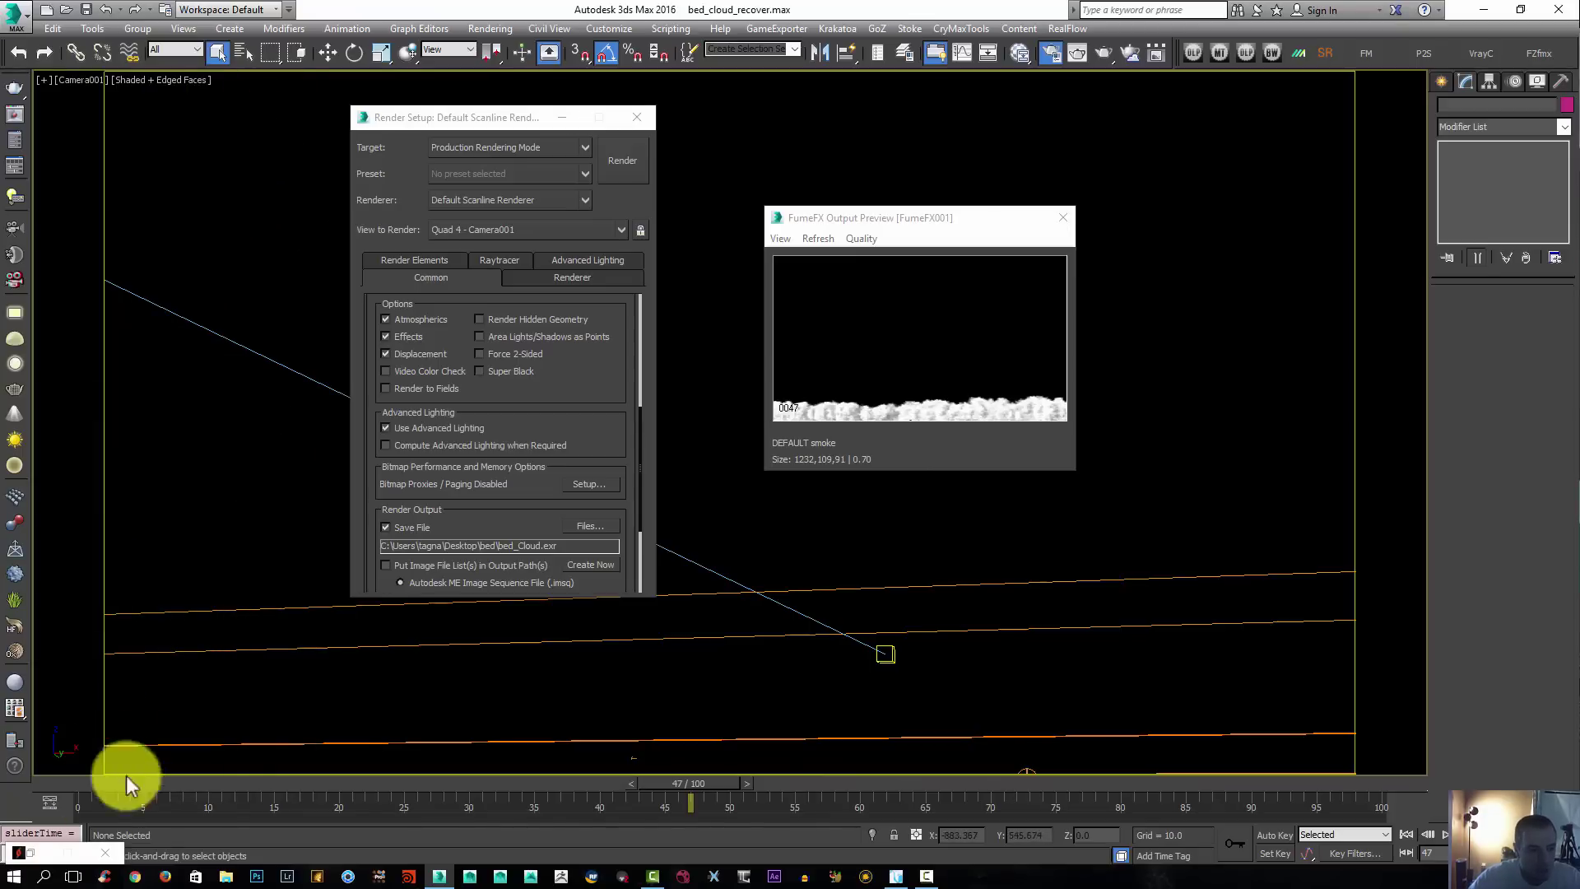
{"action": "left_click", "coordinate": [37, 848]}
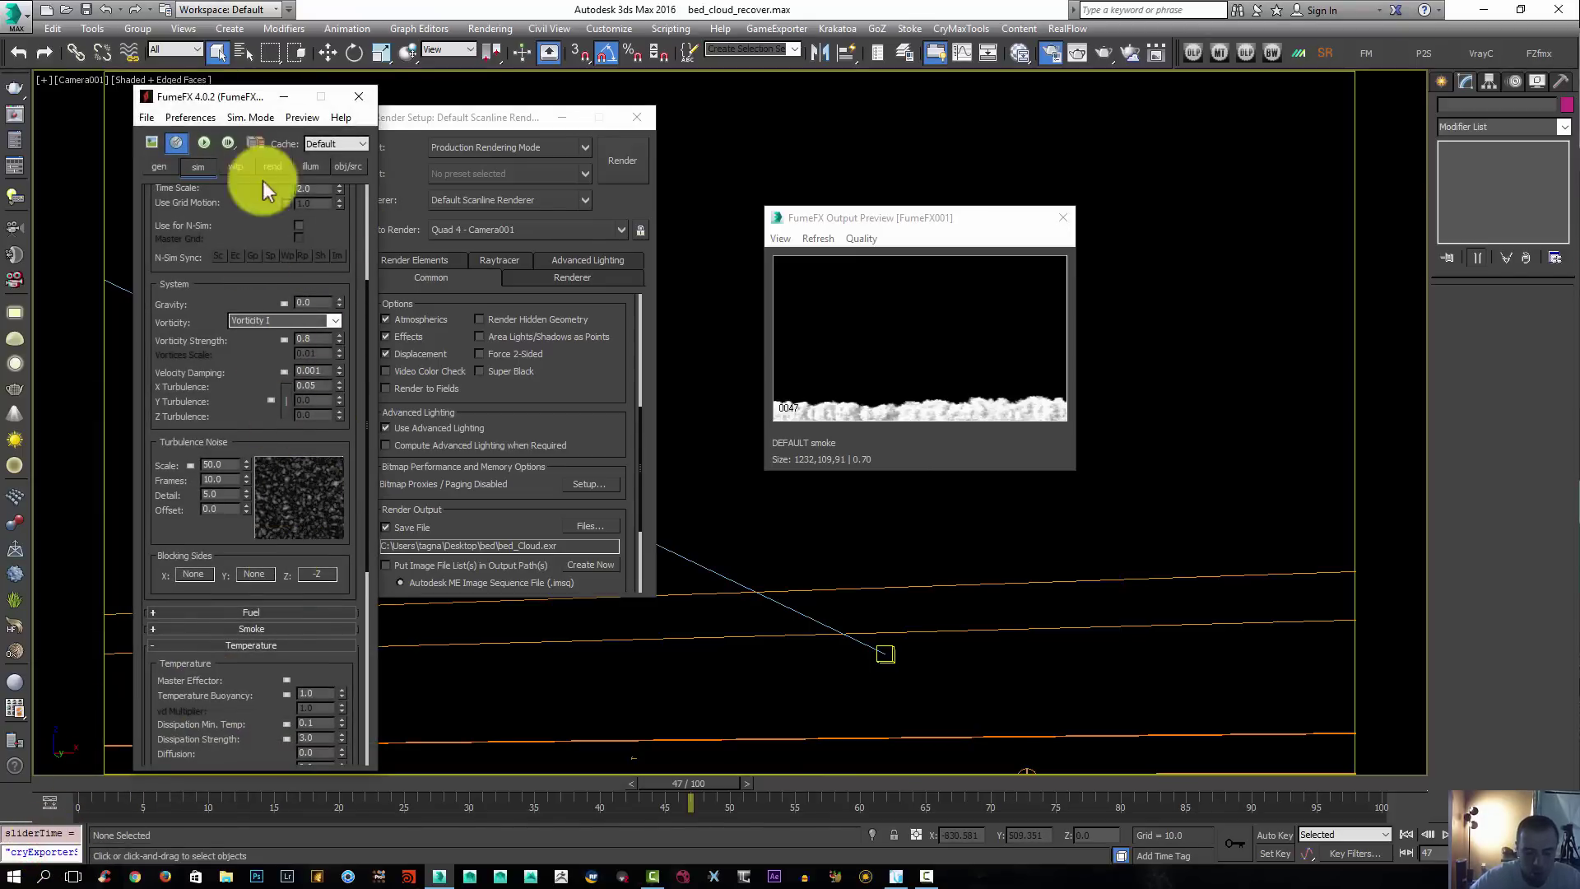
Set the FumeFX smoke opacity to 0.1 in the rendering parameters
{"action": "left_click", "coordinate": [286, 165]}
{"action": "left_click_drag", "start_coordinate": [240, 628], "coordinate": [265, 582]}
{"action": "double_click", "coordinate": [263, 581]}
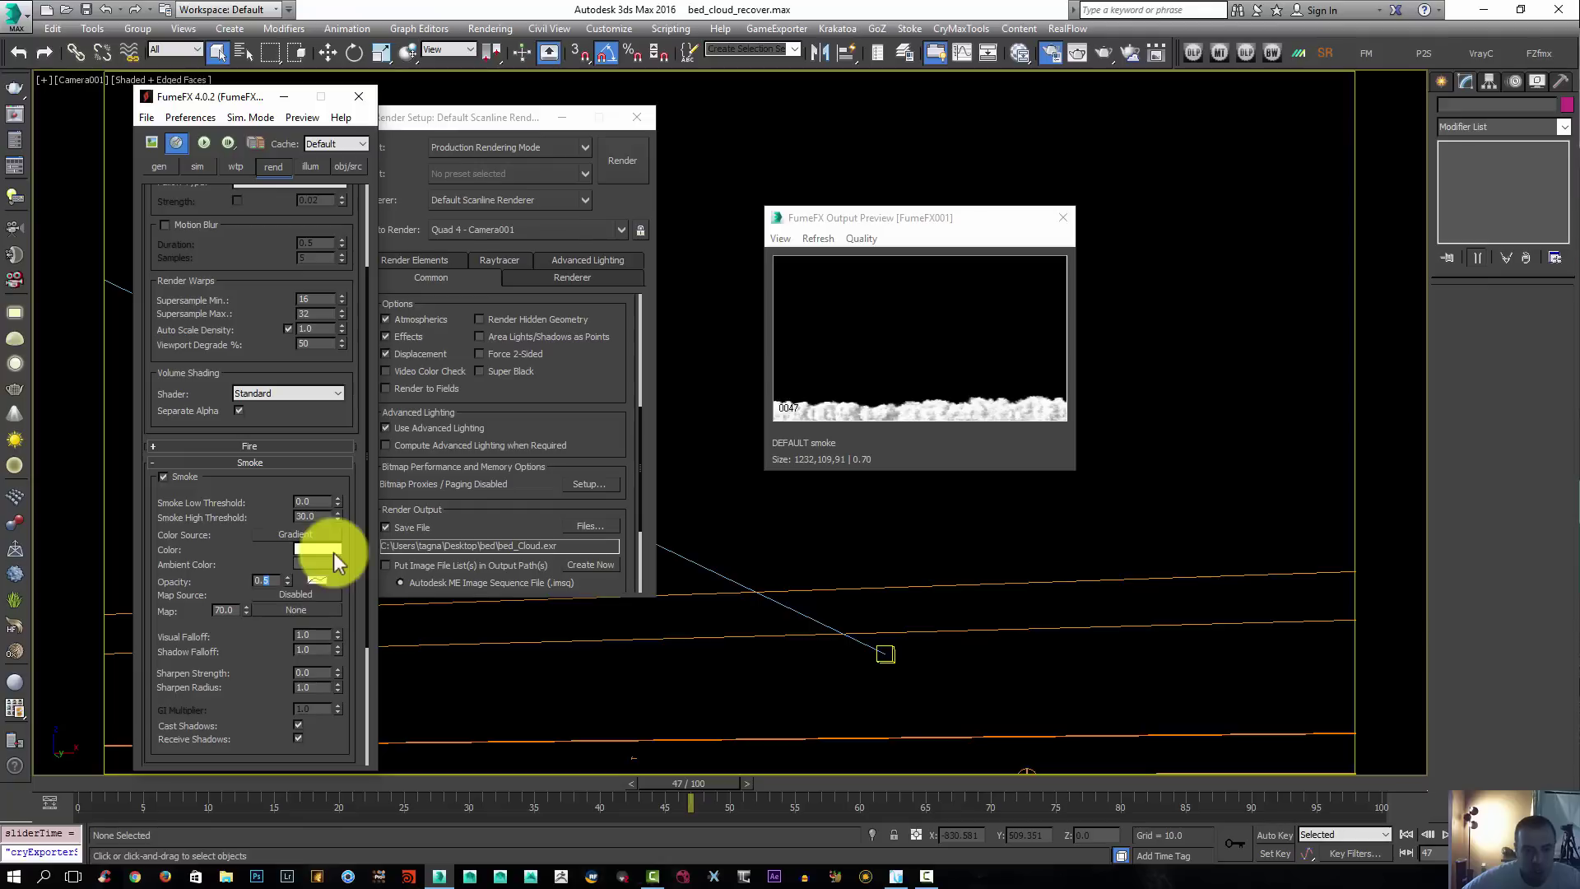
{"action": "type", "text": "0.1"}
{"action": "key", "text": "Return"}
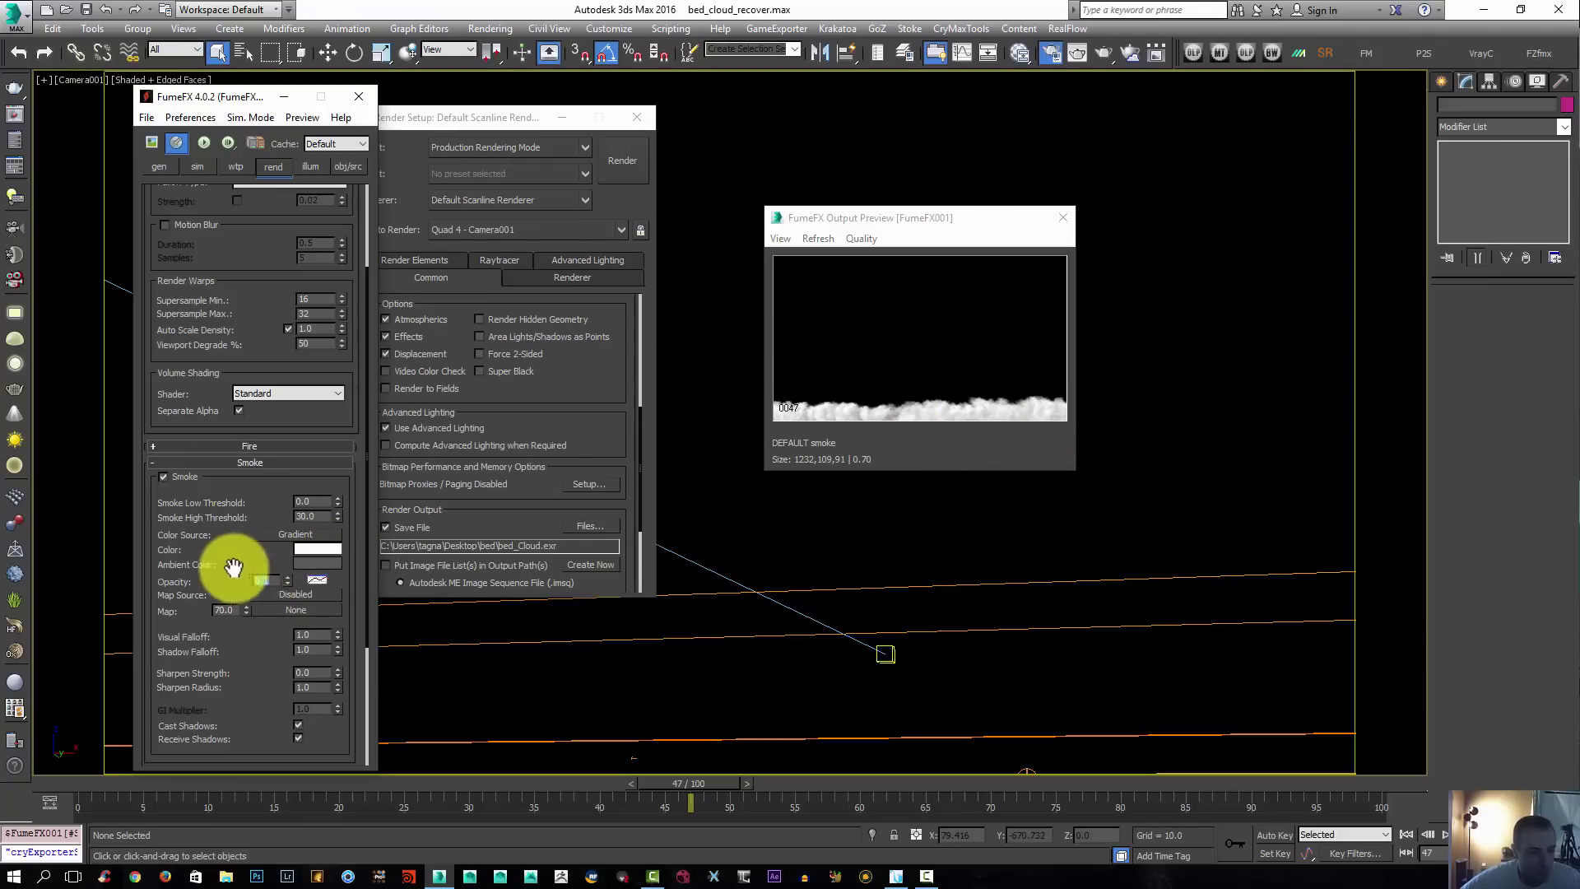
Give the smoke a dark bluish-teal ambient colour and render frame 47
{"action": "left_click", "coordinate": [299, 566]}
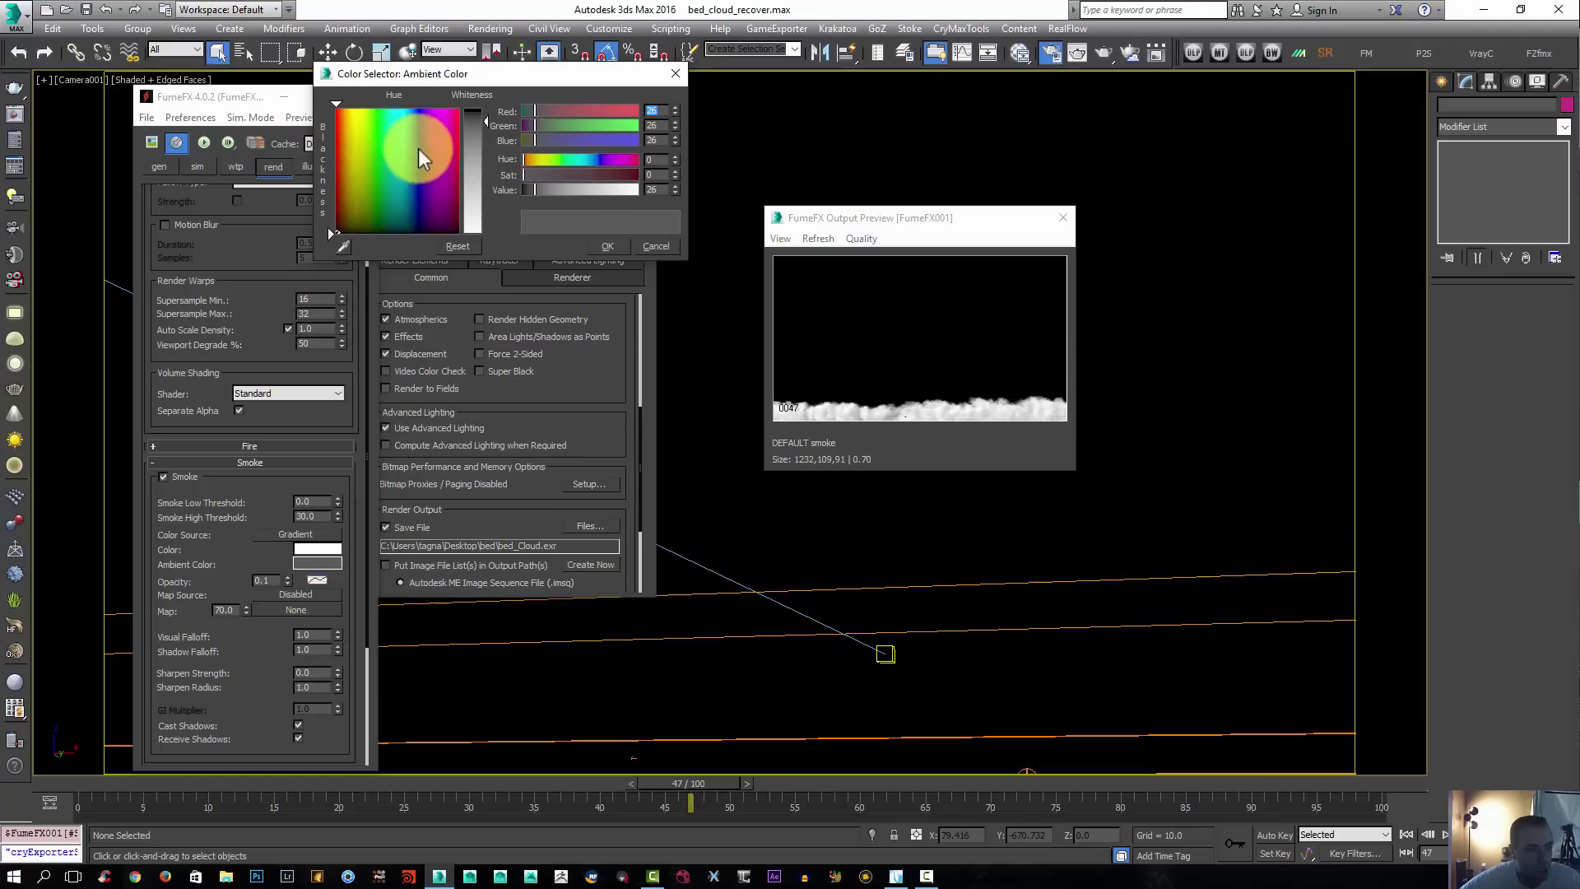
{"action": "left_click", "coordinate": [402, 163]}
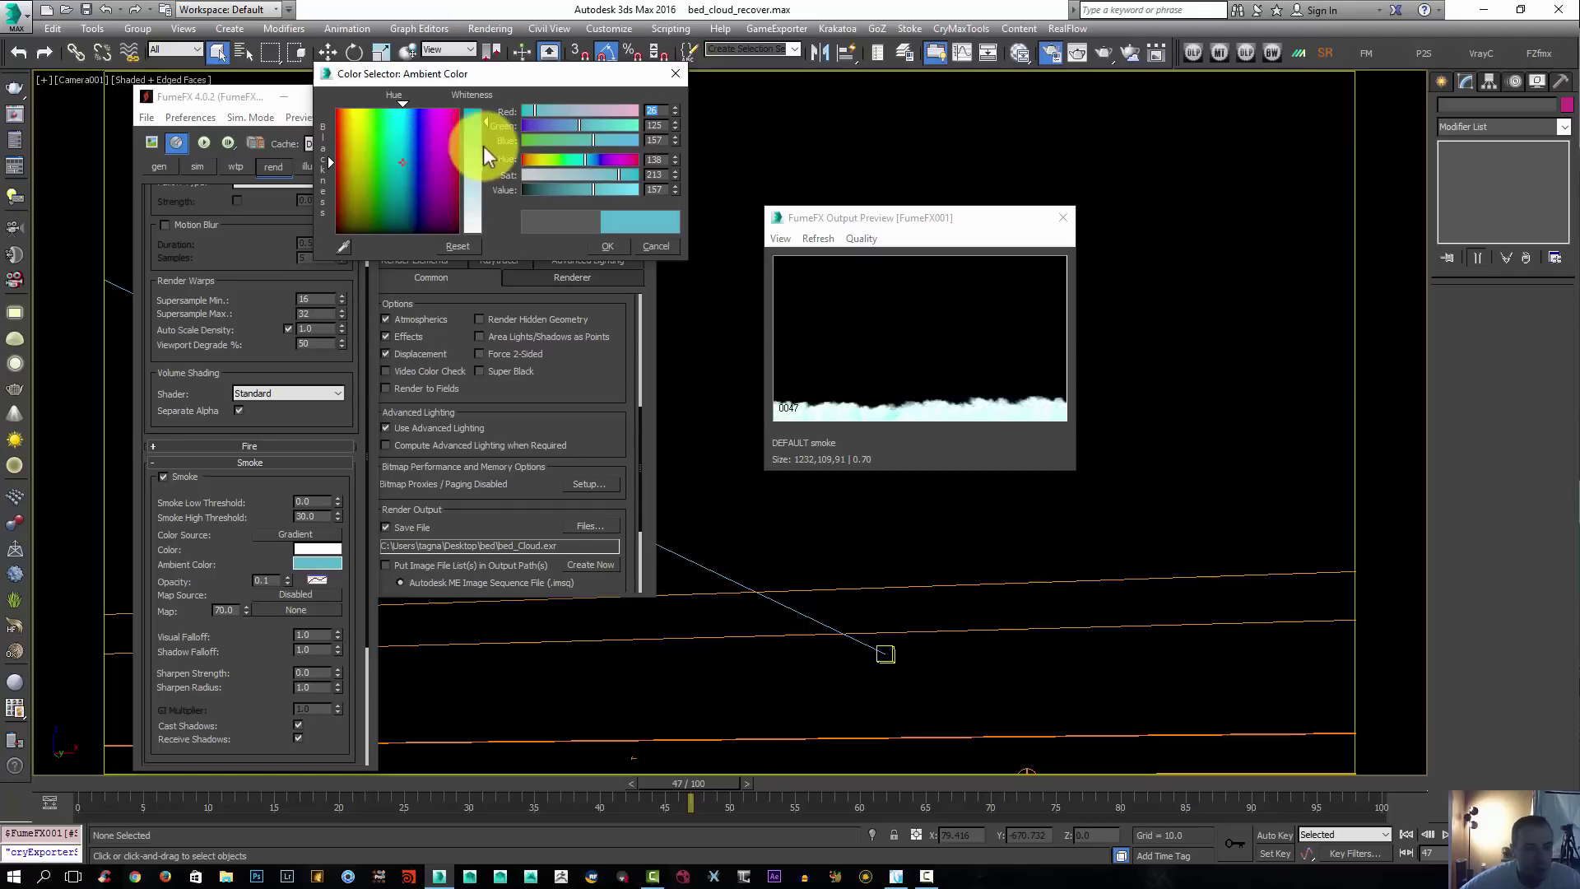
{"action": "left_click_drag", "start_coordinate": [590, 191], "coordinate": [548, 190]}
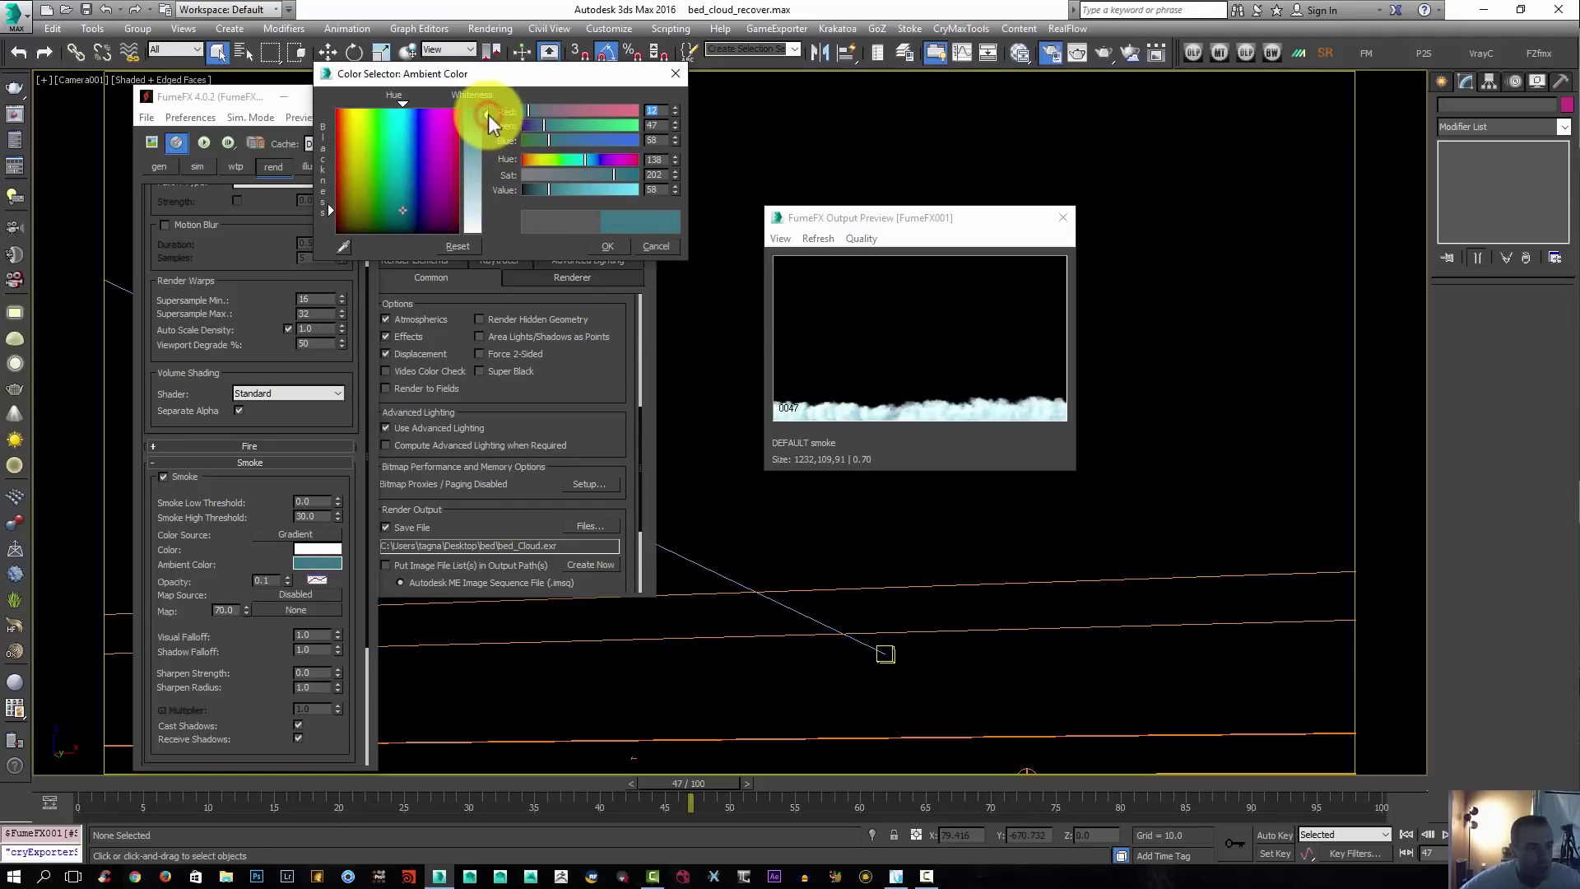
{"action": "left_click_drag", "start_coordinate": [488, 117], "coordinate": [486, 120]}
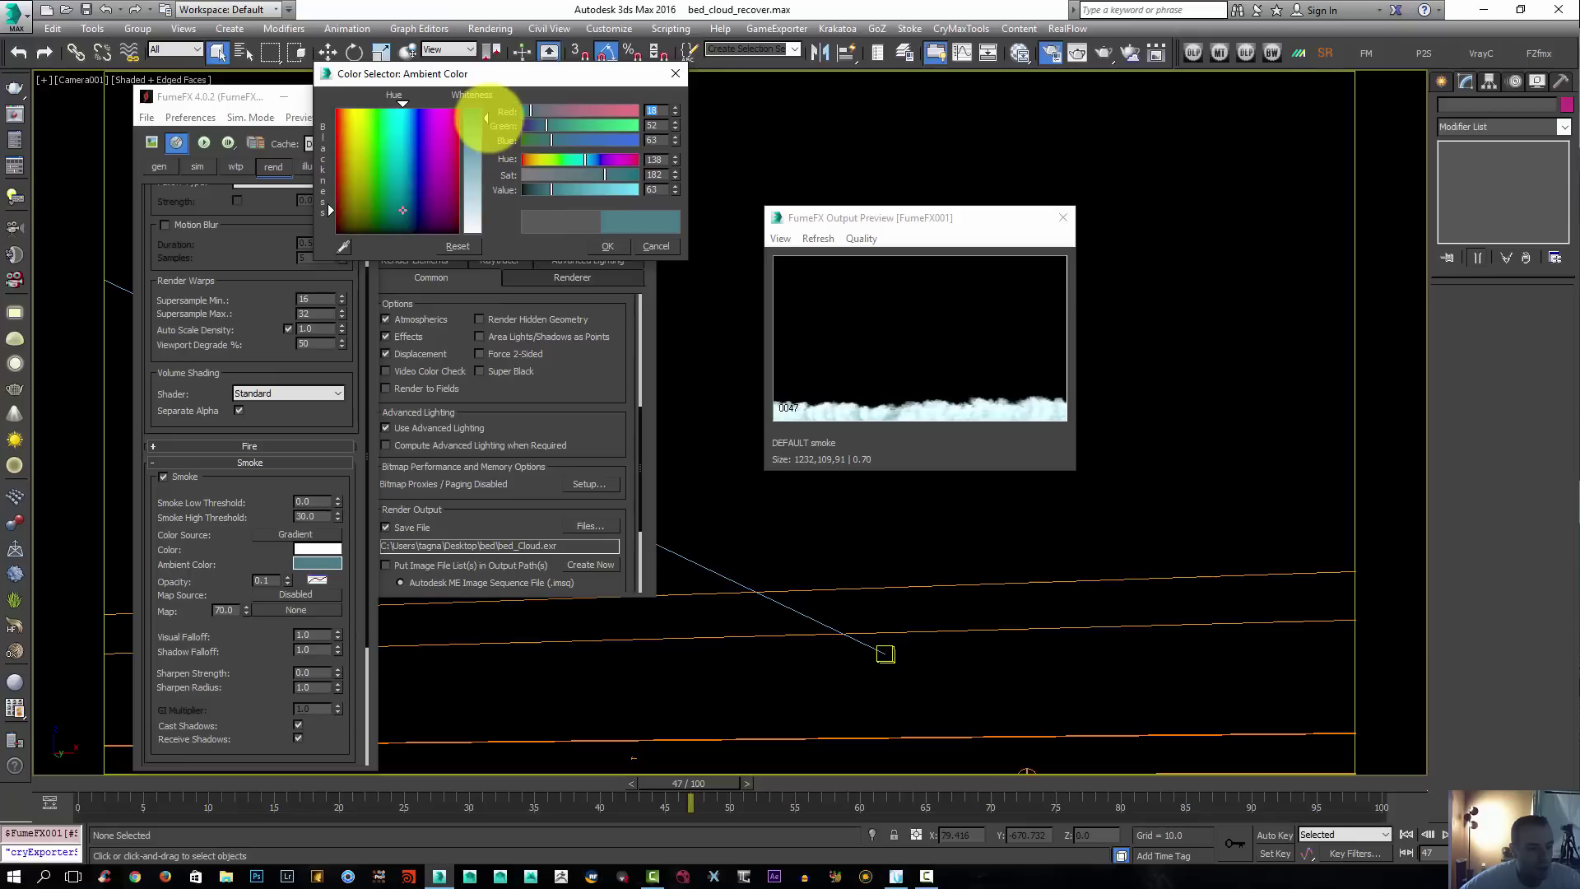
{"action": "left_click", "coordinate": [607, 246]}
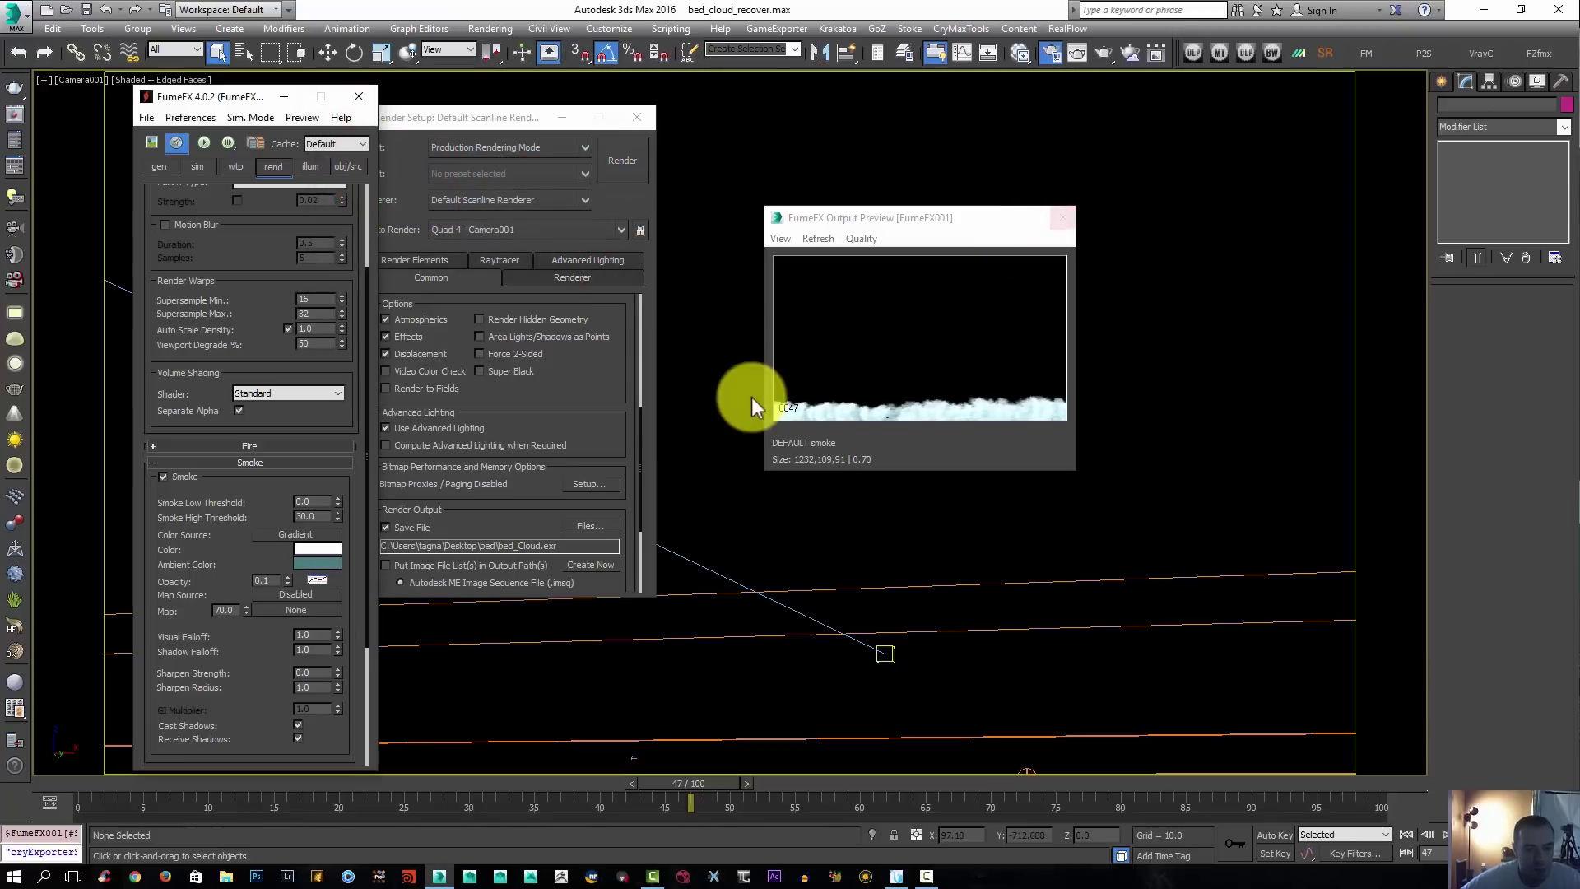
{"action": "left_click", "coordinate": [725, 383]}
{"action": "key", "text": "shift+q"}
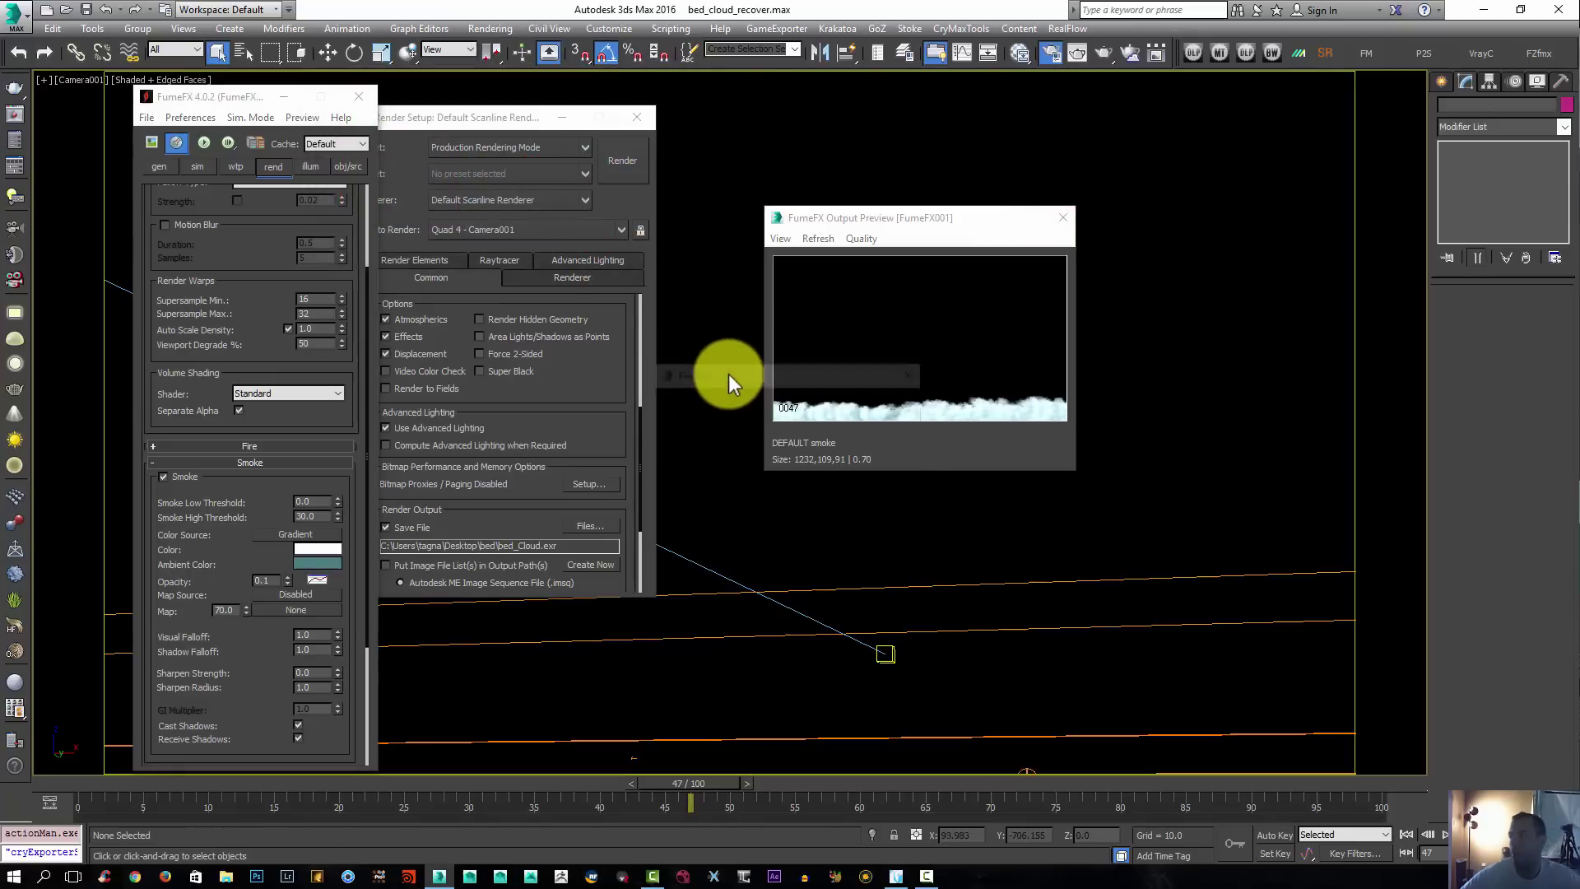
Overwrite bed_Cloud.exr with the frame 47 render, then close the render window
{"action": "left_click", "coordinate": [745, 457]}
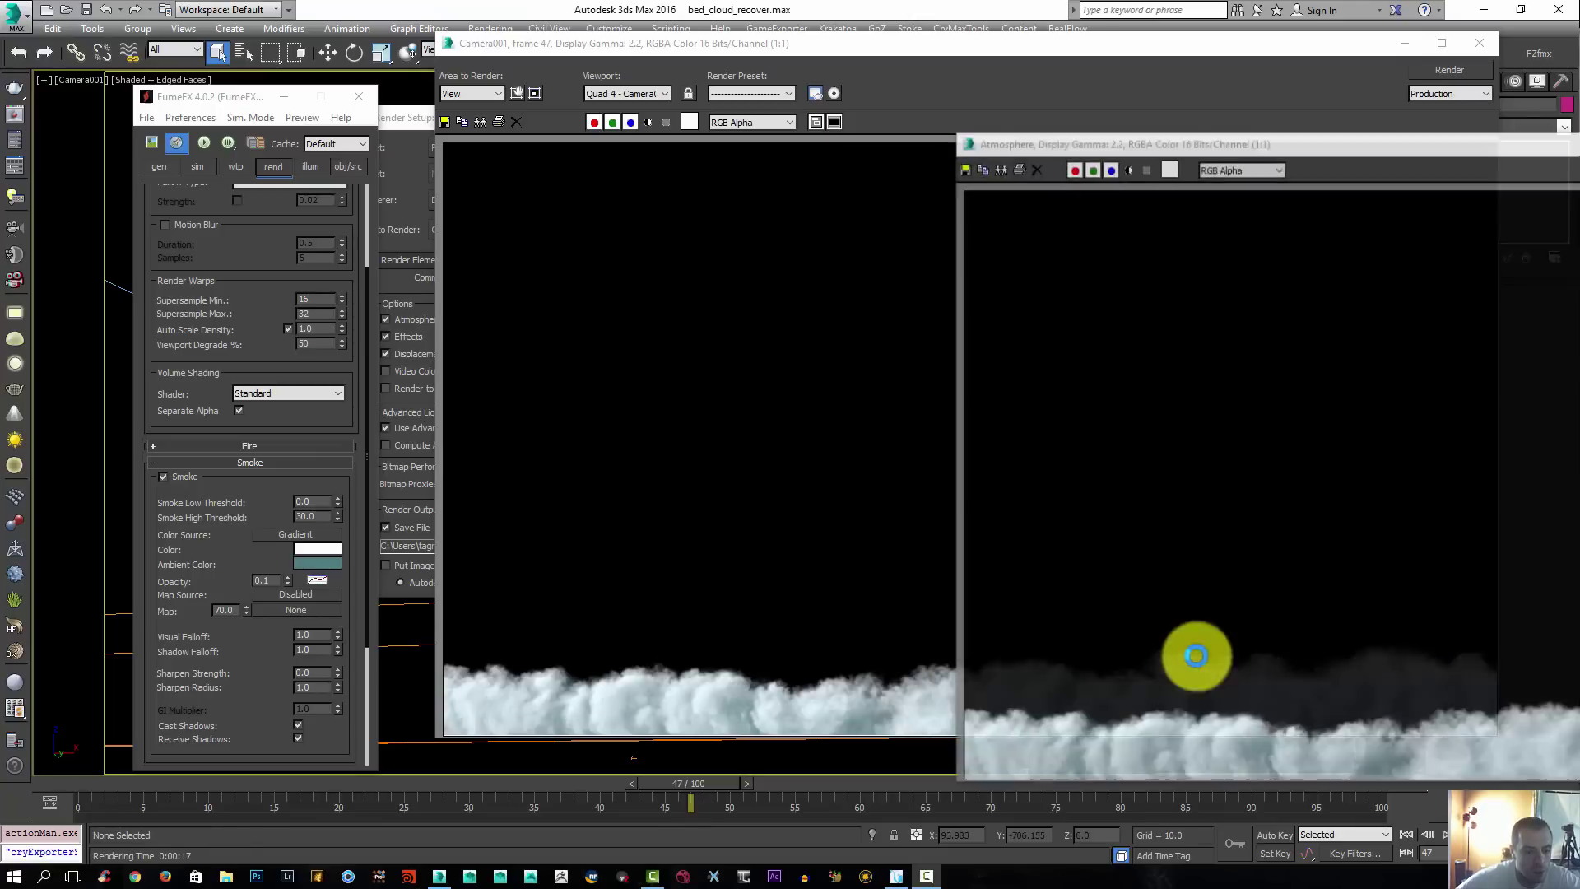
{"action": "left_click", "coordinate": [1053, 46]}
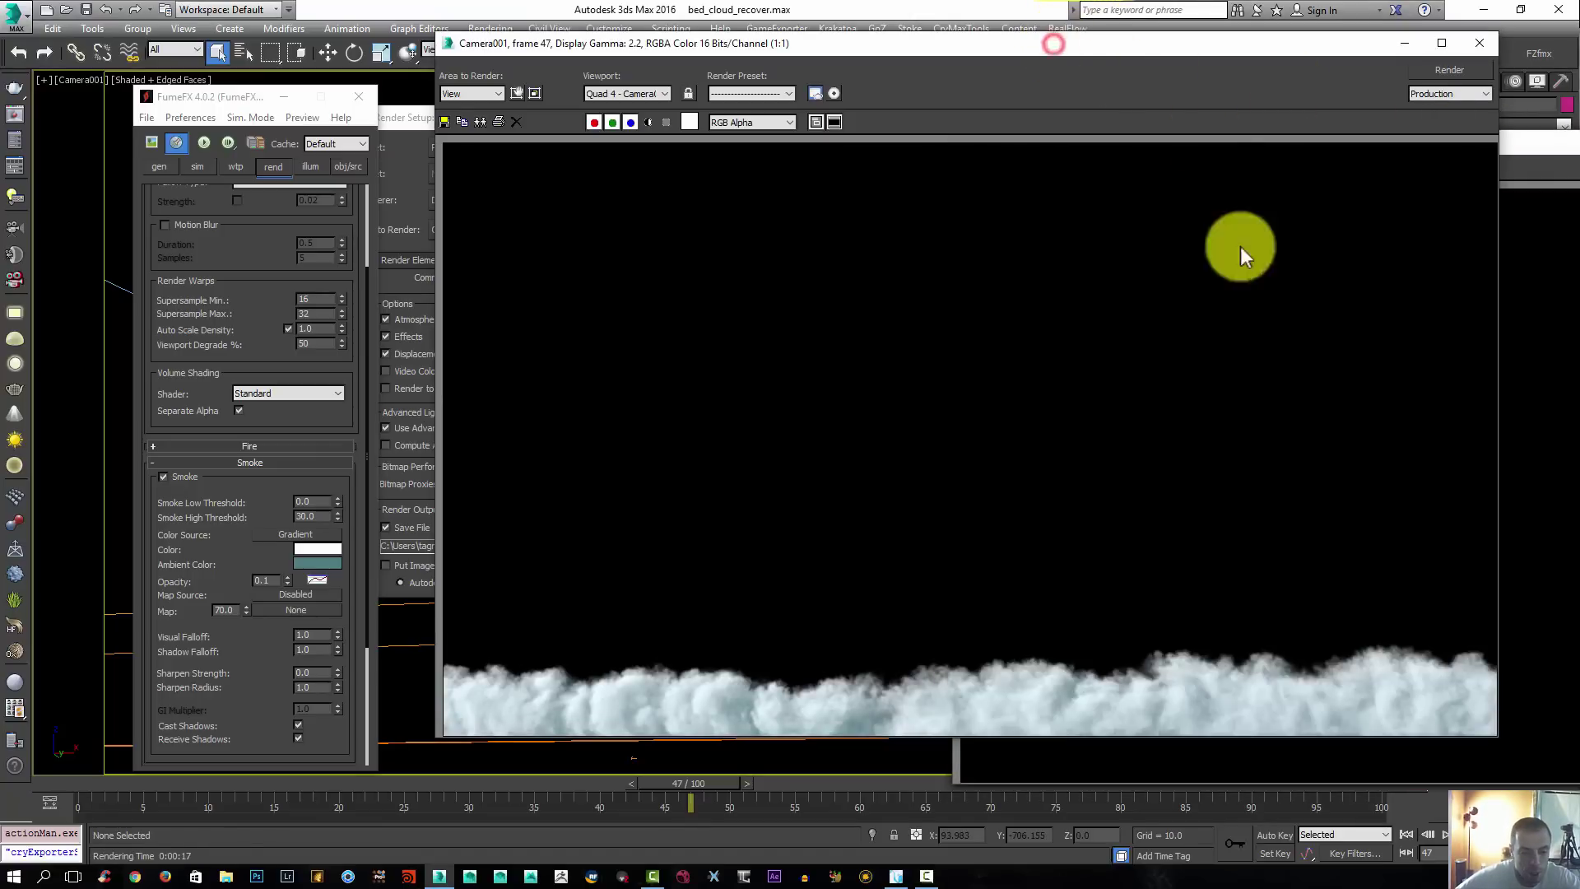
{"action": "left_click", "coordinate": [1485, 43]}
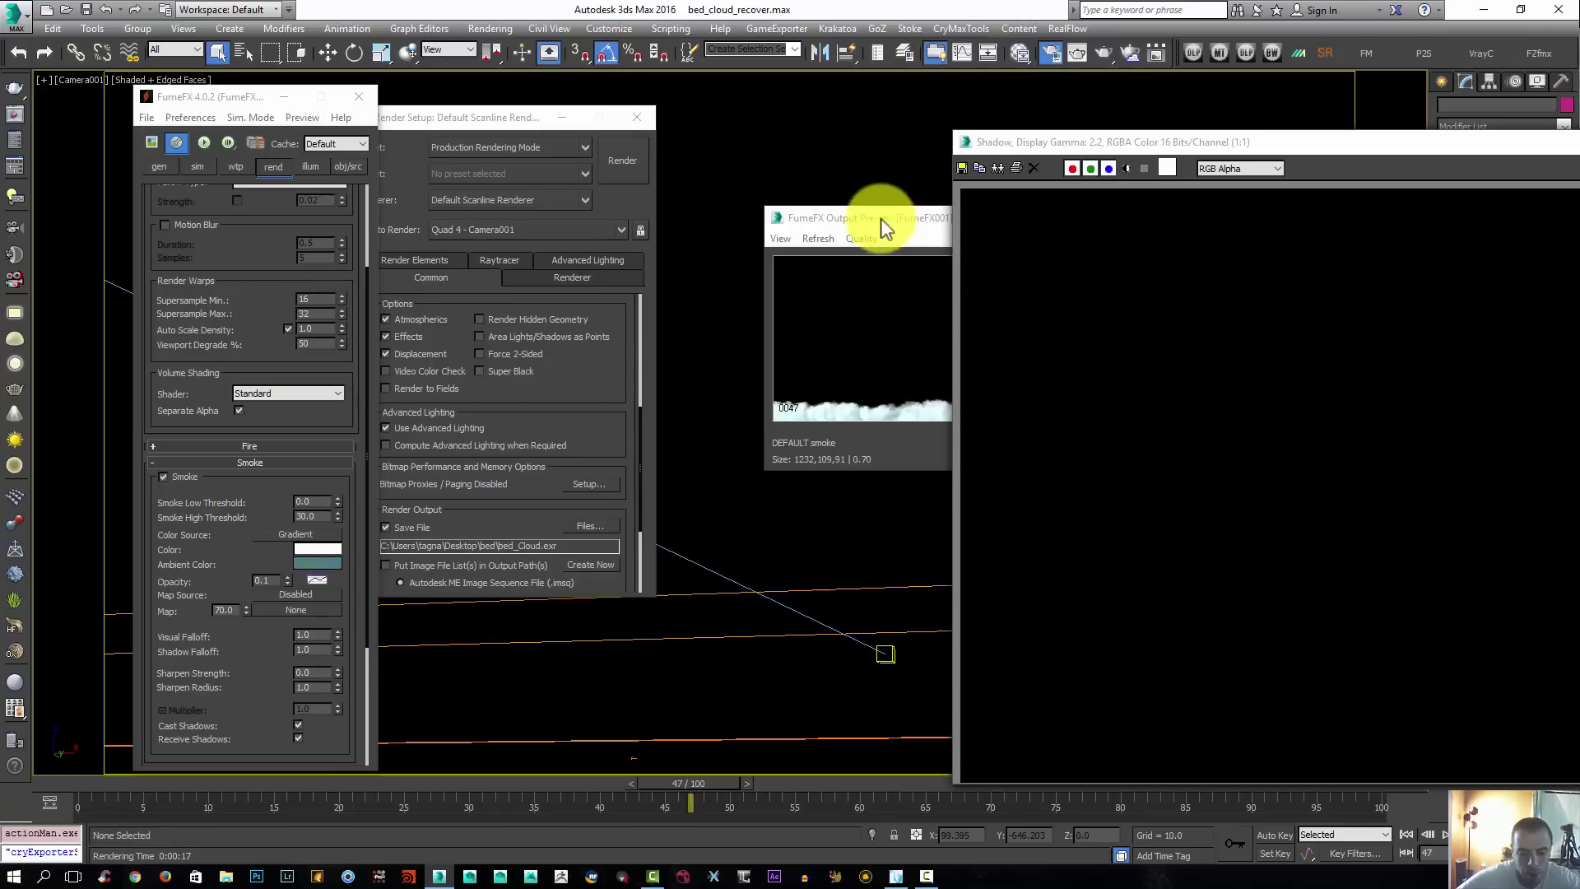
Advance the timeline to frame 82, moving the preview and Shadow windows aside
{"action": "left_click_drag", "start_coordinate": [880, 219], "coordinate": [539, 219]}
{"action": "left_click_drag", "start_coordinate": [732, 781], "coordinate": [1160, 770]}
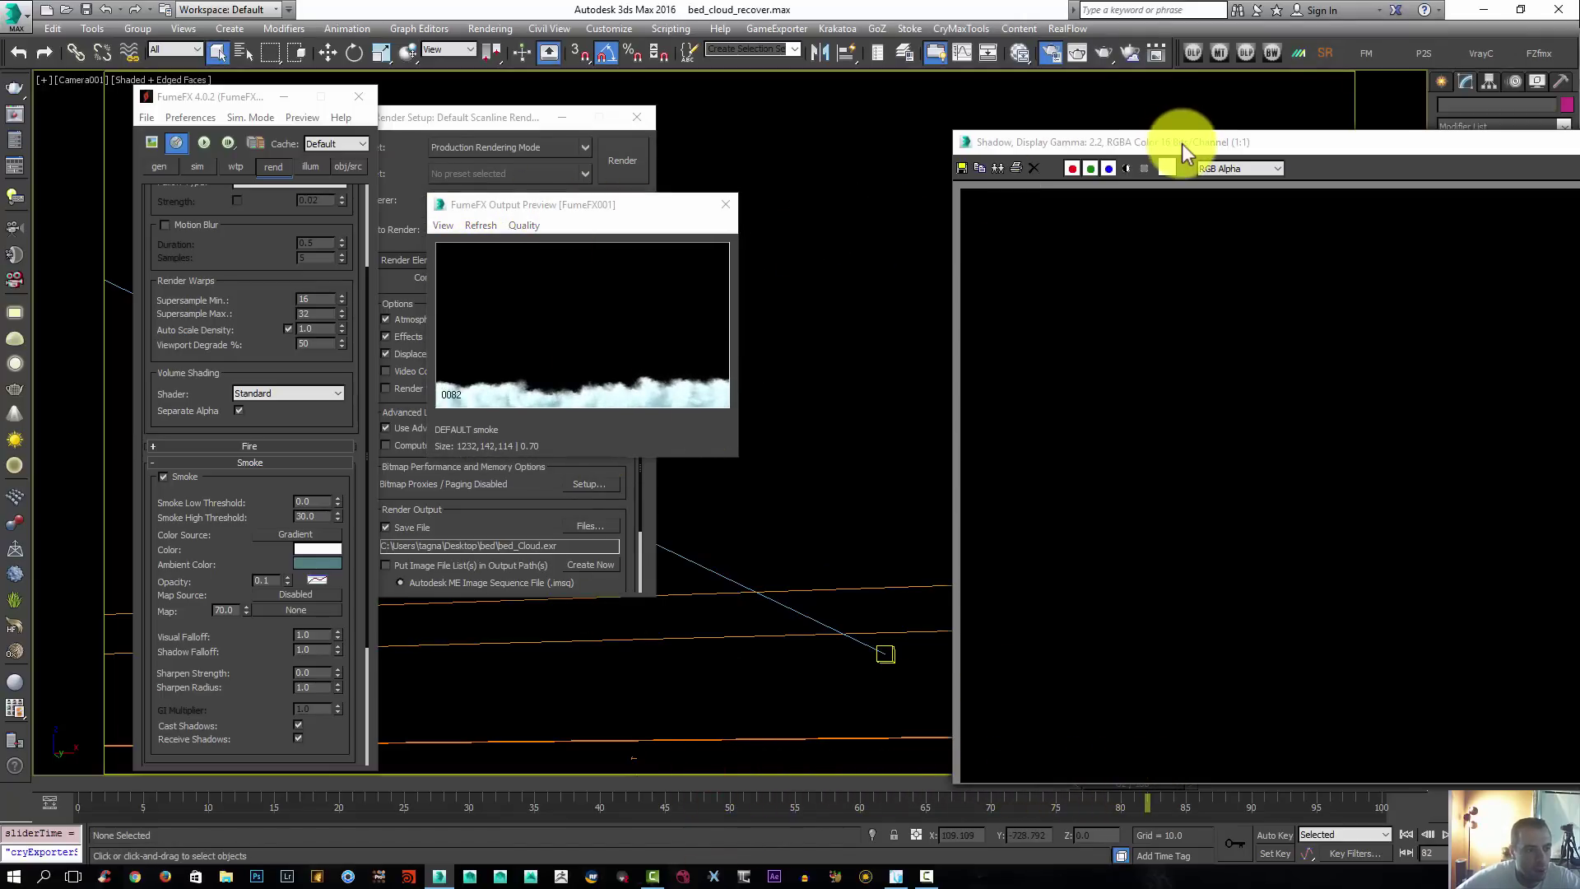
{"action": "left_click_drag", "start_coordinate": [1182, 145], "coordinate": [963, 148]}
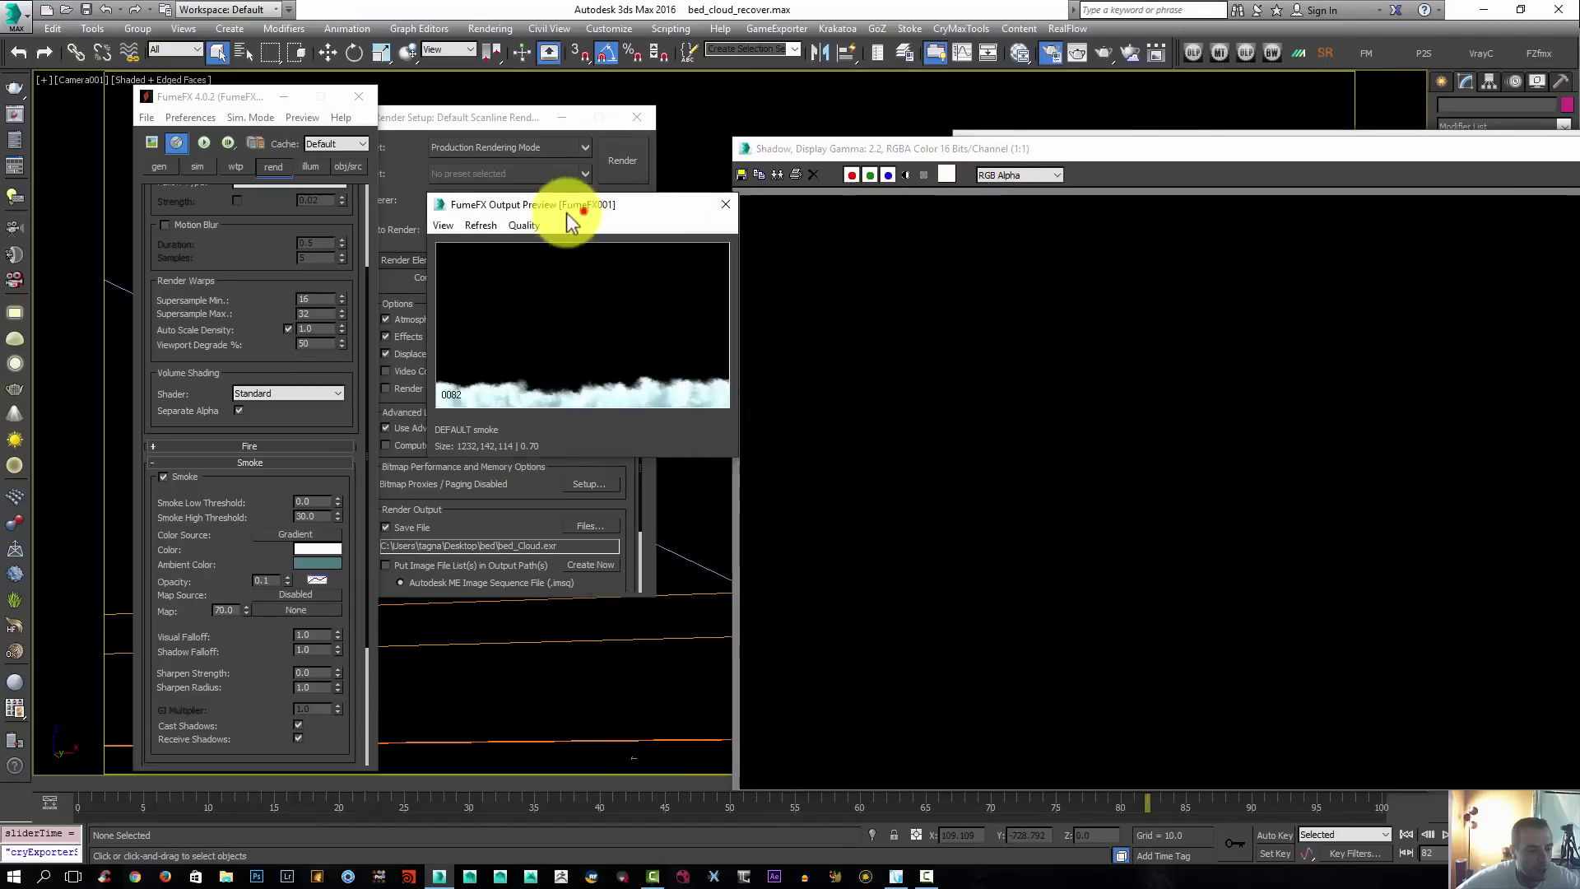
{"action": "left_click_drag", "start_coordinate": [566, 212], "coordinate": [457, 211]}
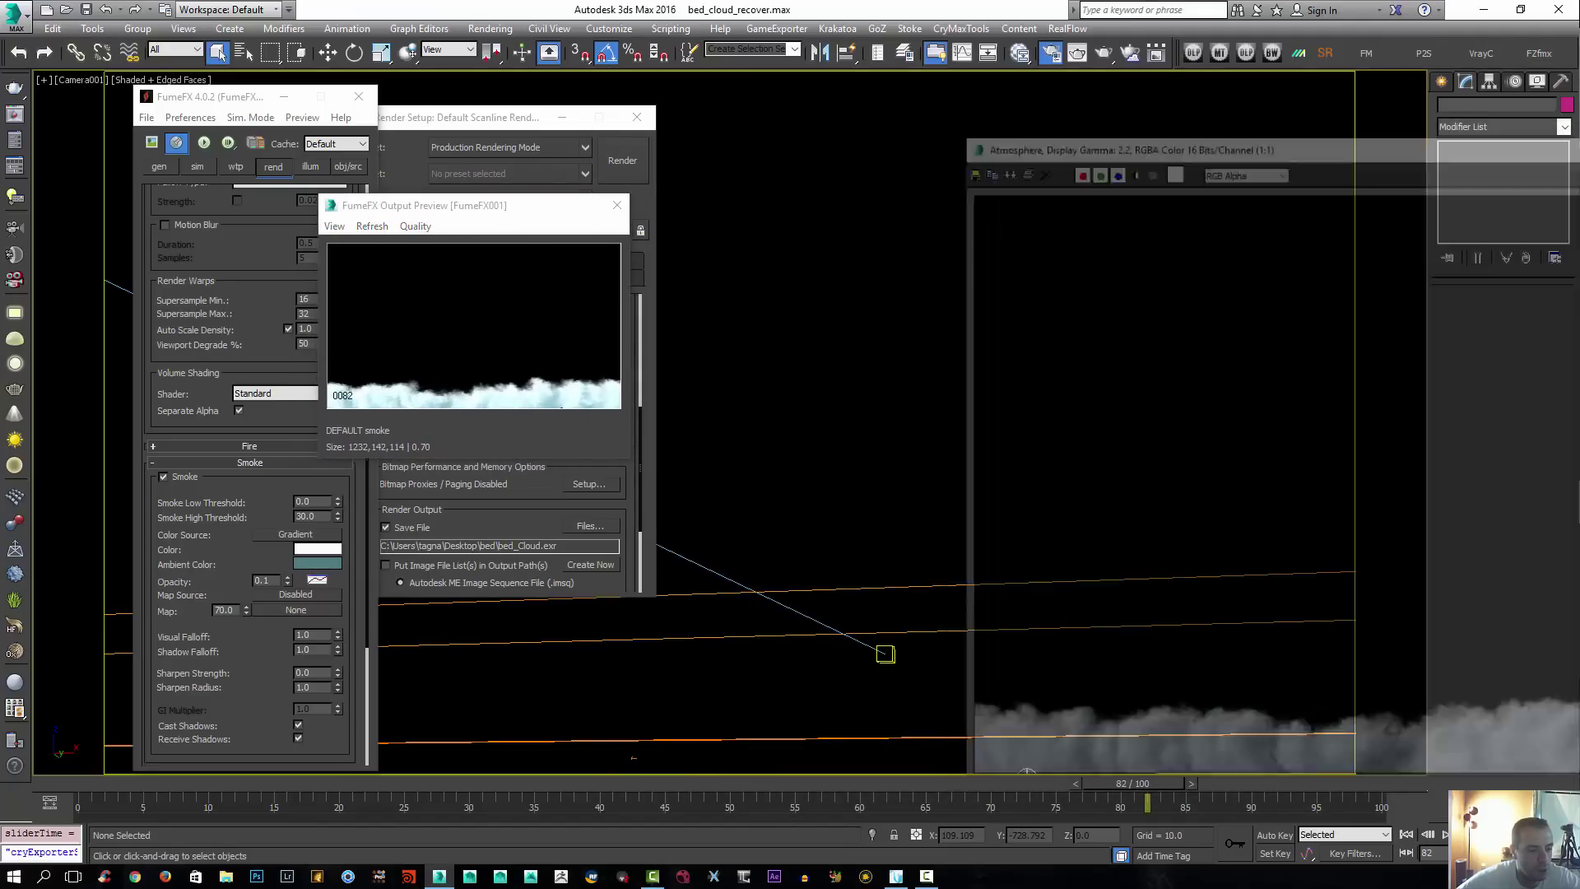
Delete all five render elements, Atmosphere through Shadow, from Render Setup
{"action": "left_click", "coordinate": [493, 117]}
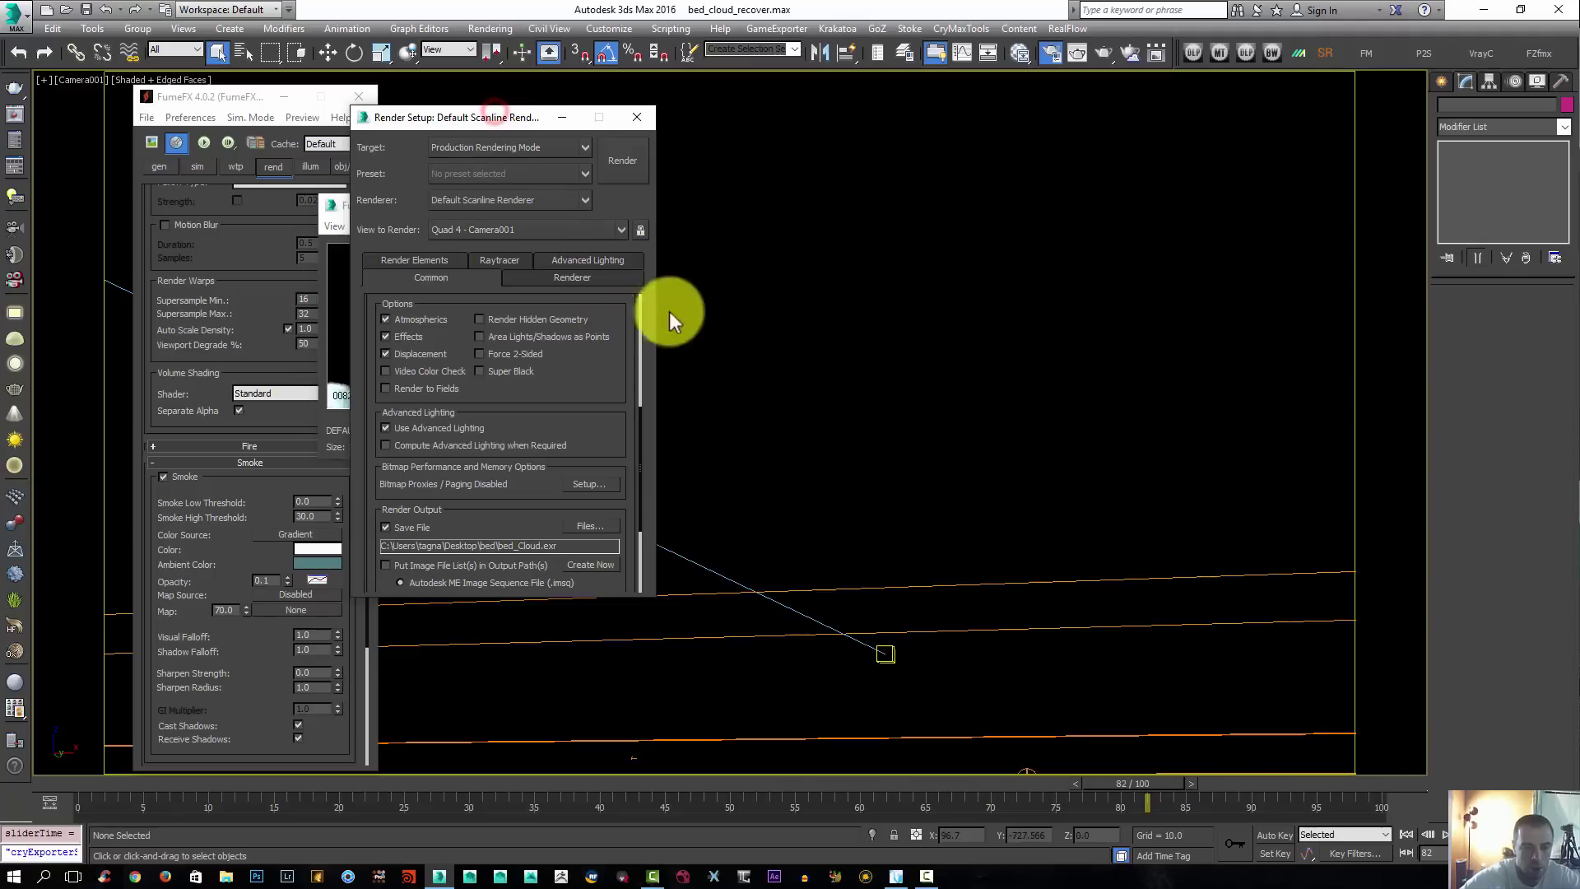
{"action": "left_click", "coordinate": [434, 258]}
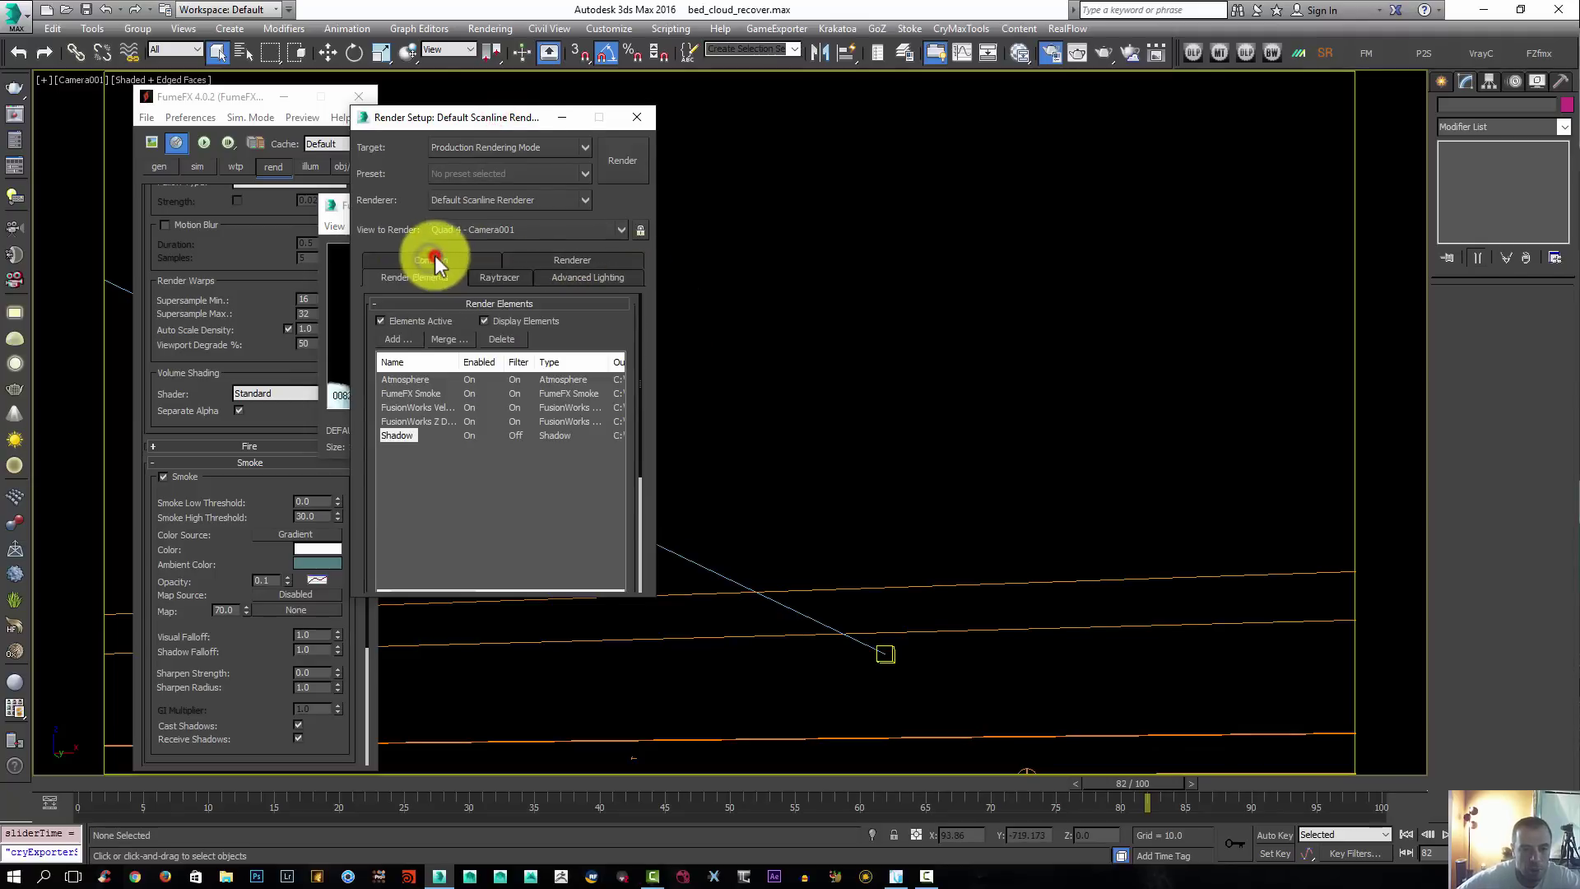
{"action": "left_click", "coordinate": [402, 381]}
{"action": "left_click", "coordinate": [405, 428], "text": "shift"}
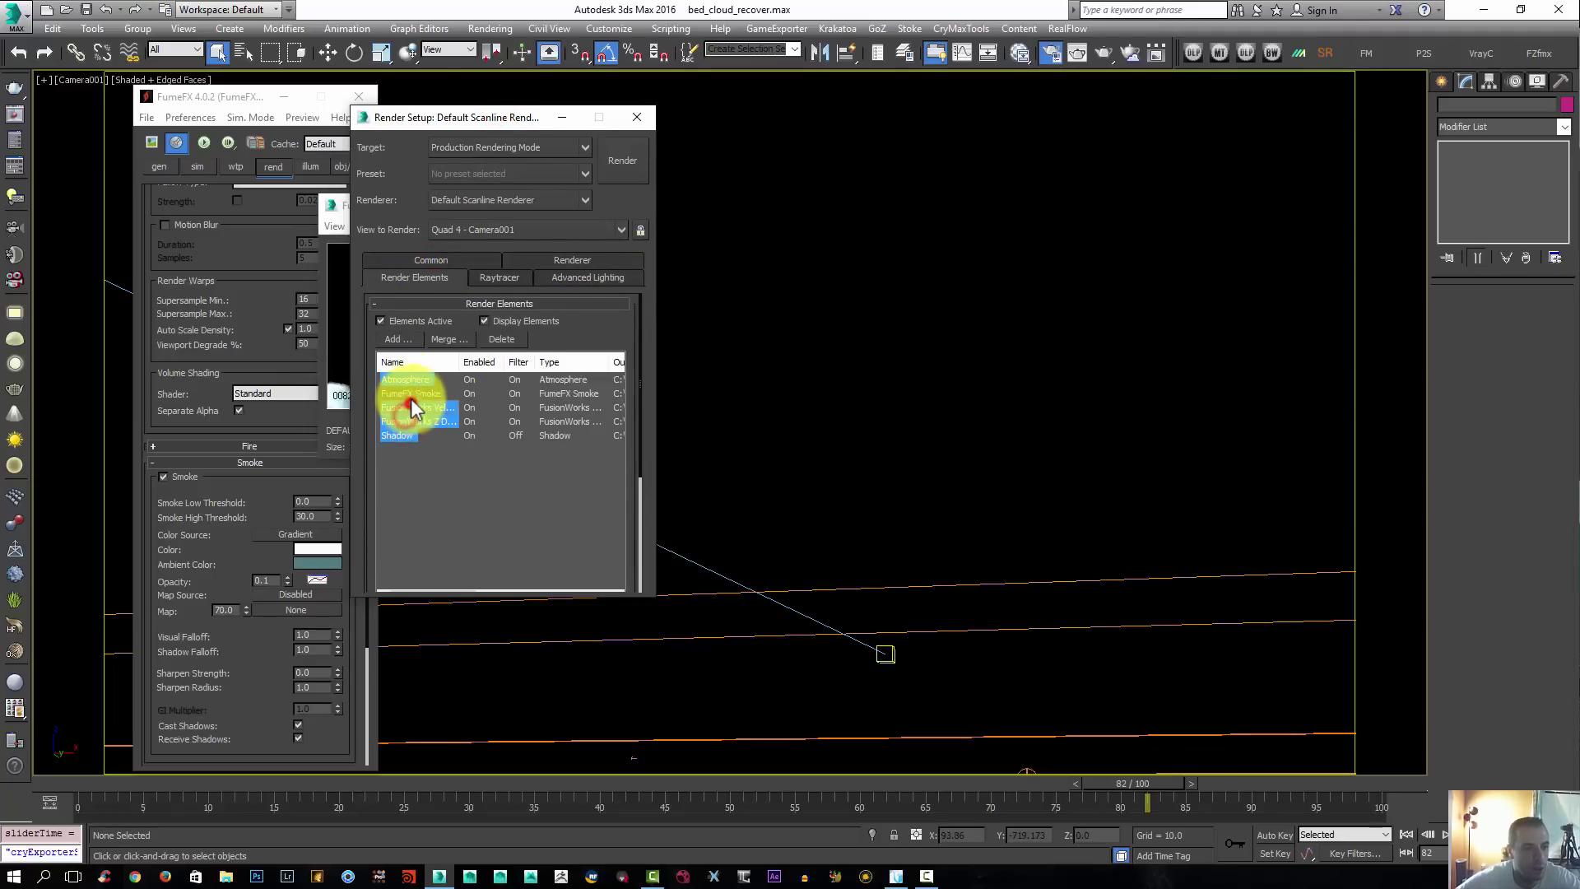
{"action": "left_click", "coordinate": [494, 335]}
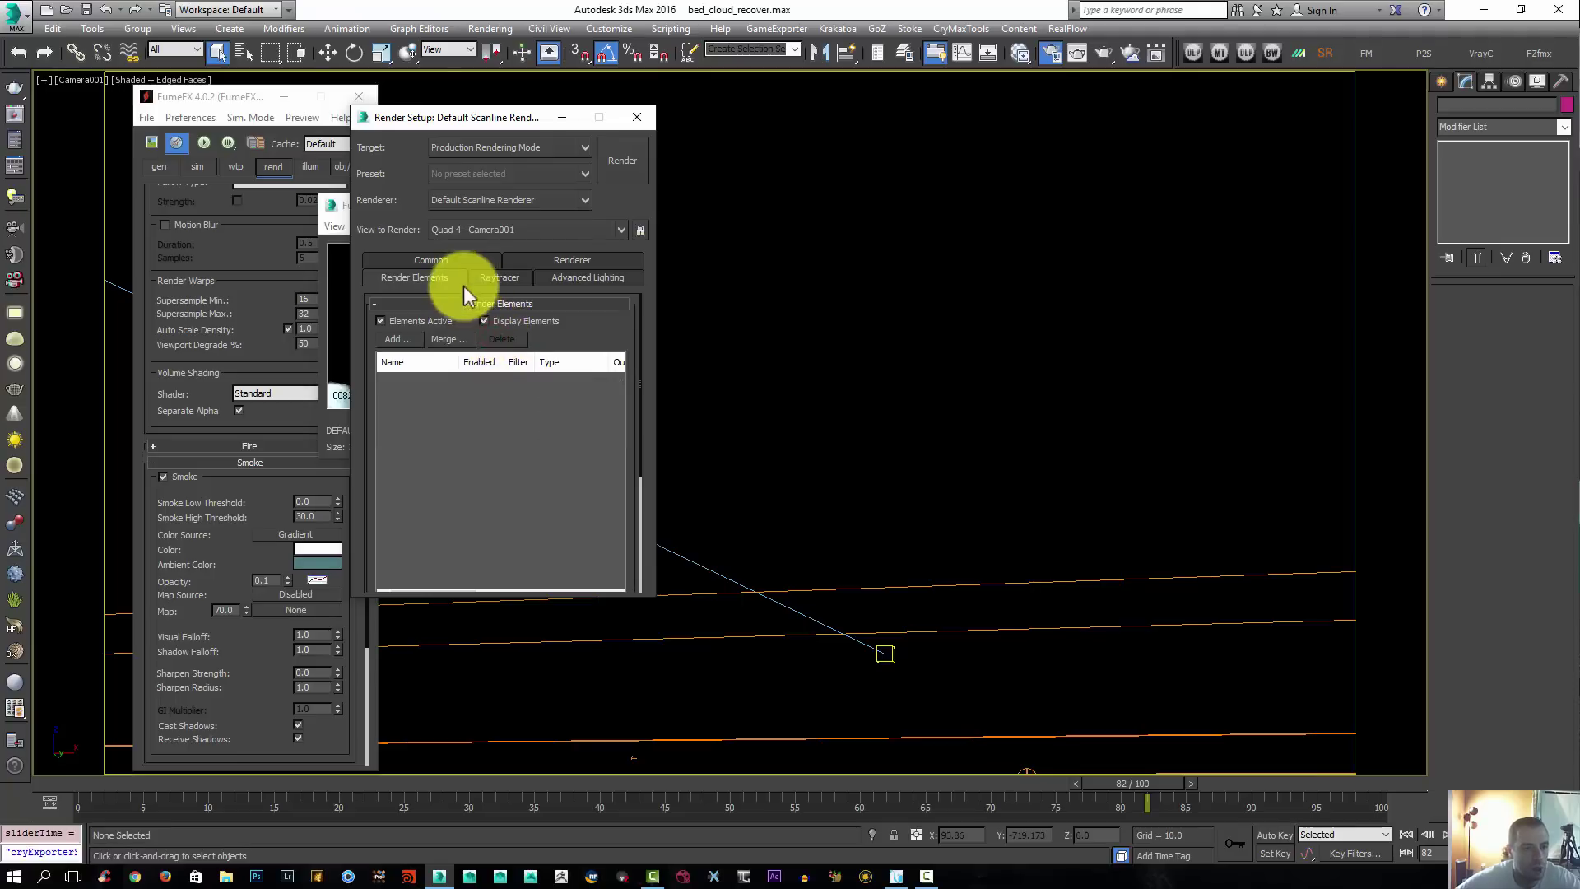
{"action": "left_click", "coordinate": [434, 258]}
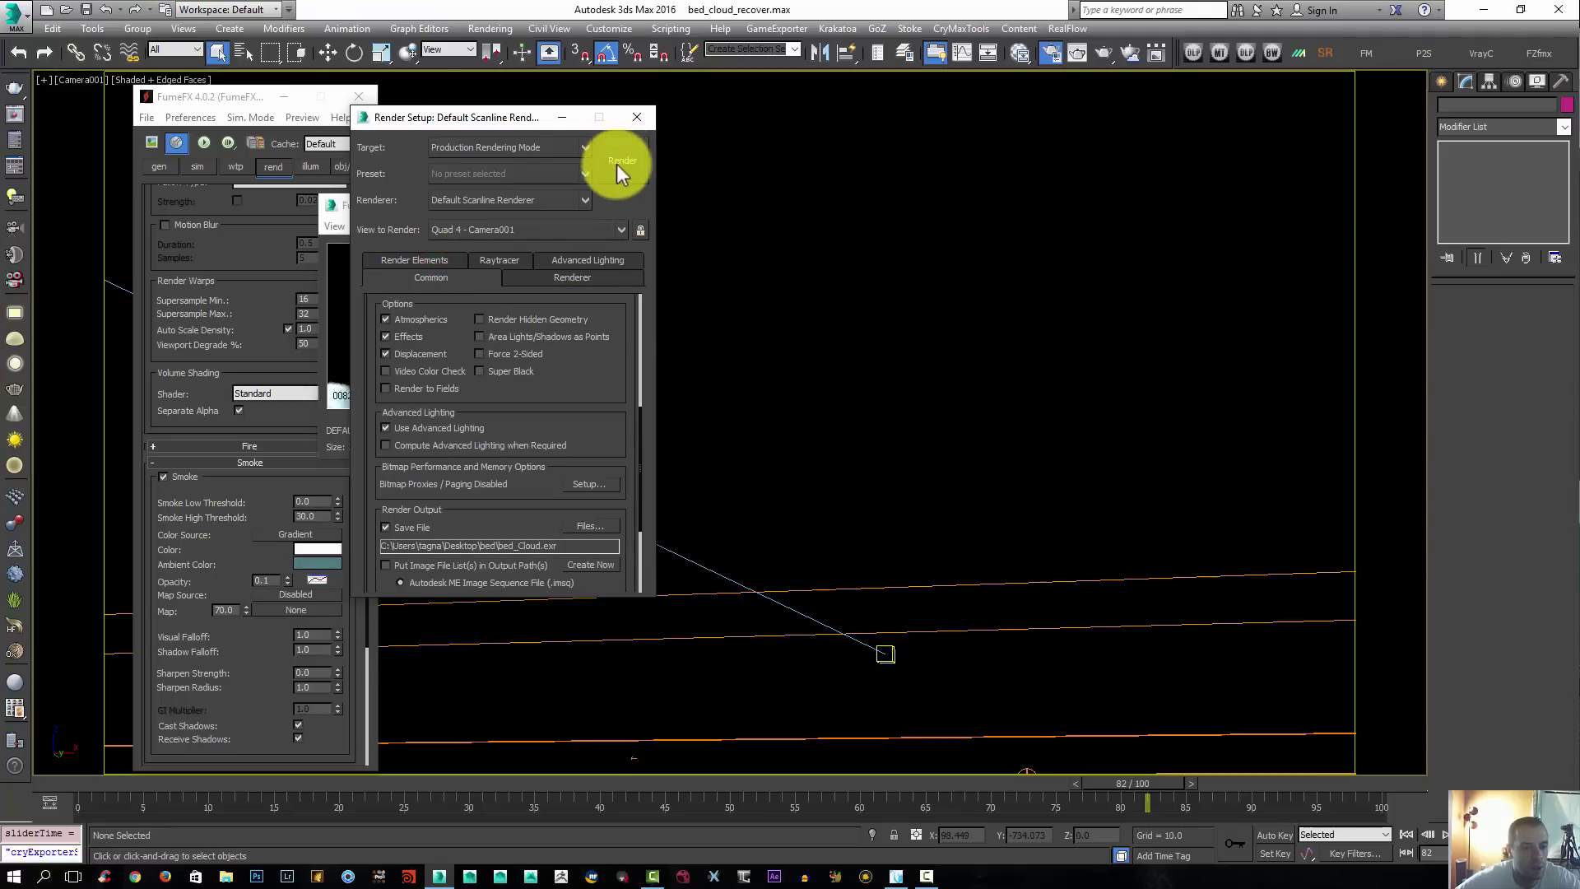
Render Camera001's frame 82 with the scanline renderer, overwriting the existing bed_Cloud.exr output
{"action": "left_click", "coordinate": [152, 143]}
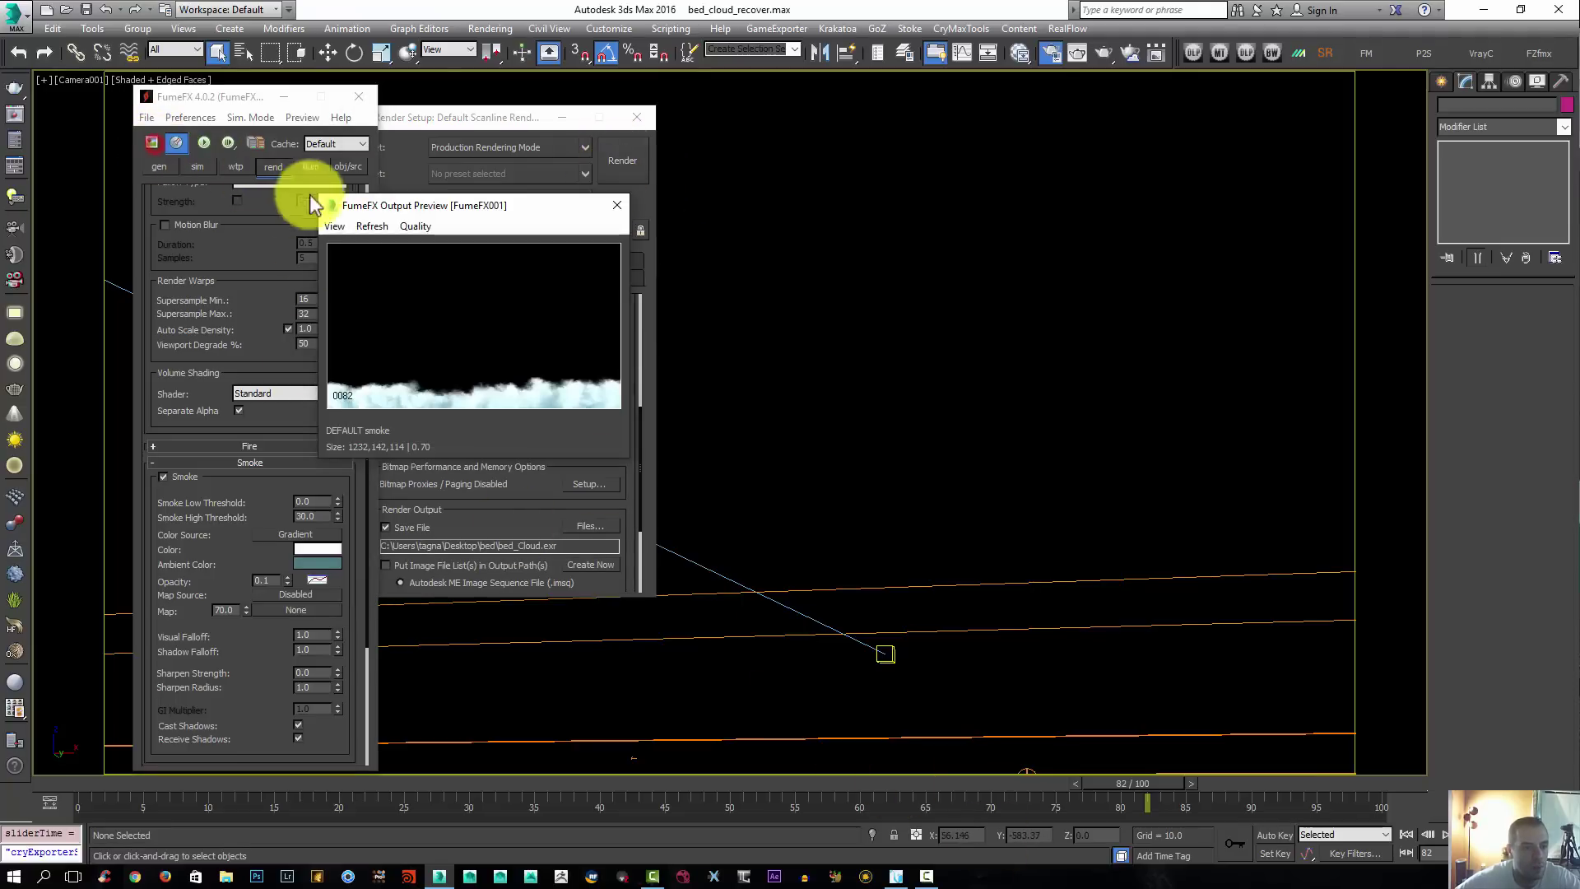
{"action": "left_click_drag", "start_coordinate": [510, 209], "coordinate": [1033, 204]}
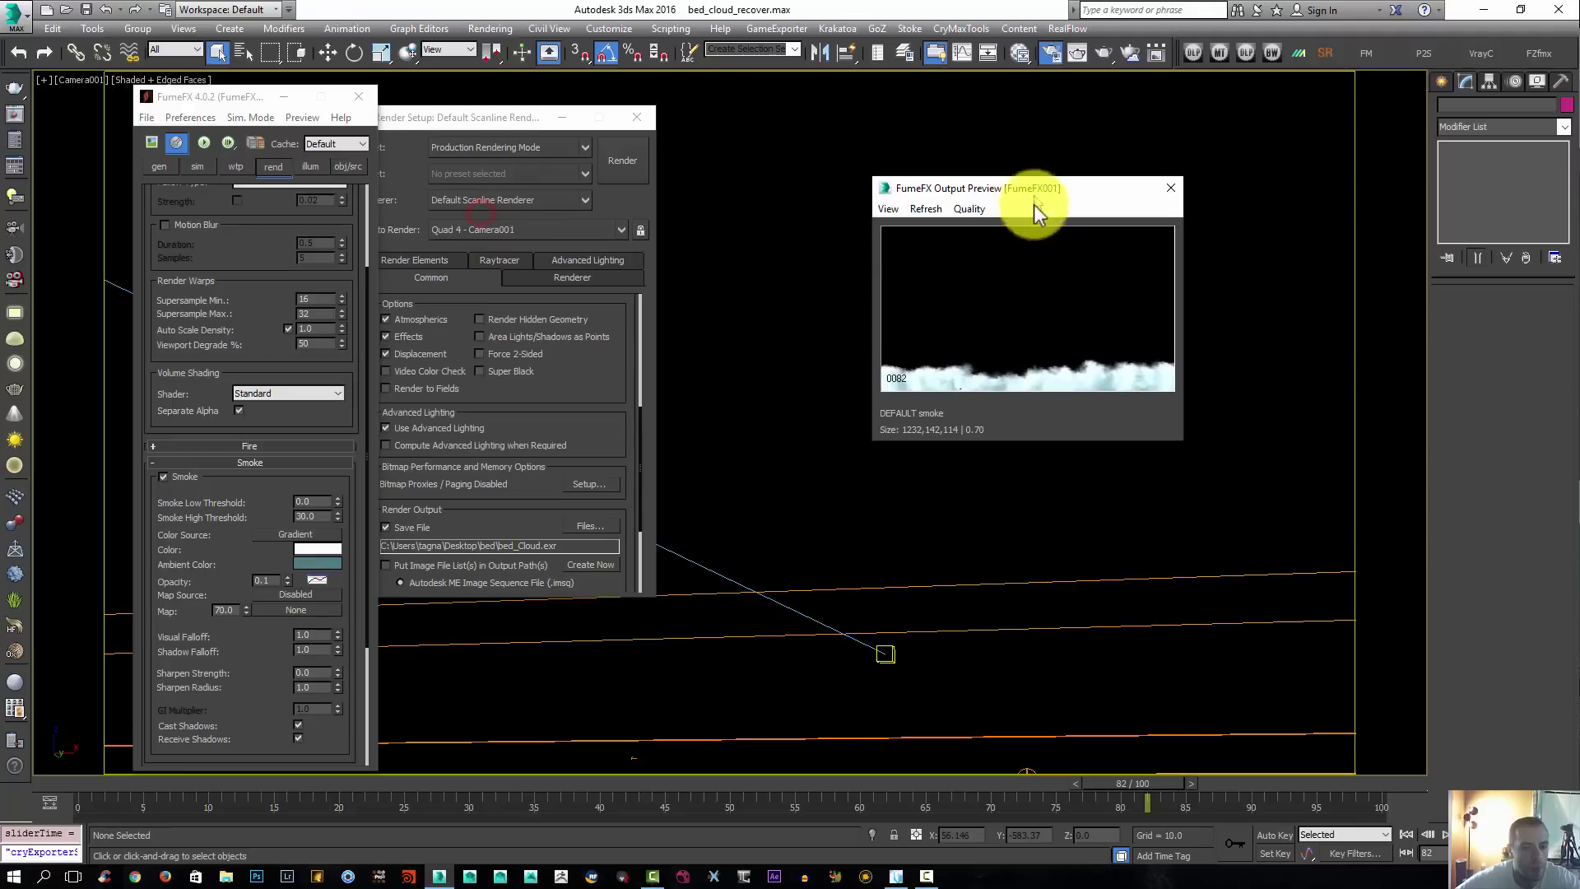
{"action": "left_click", "coordinate": [619, 166]}
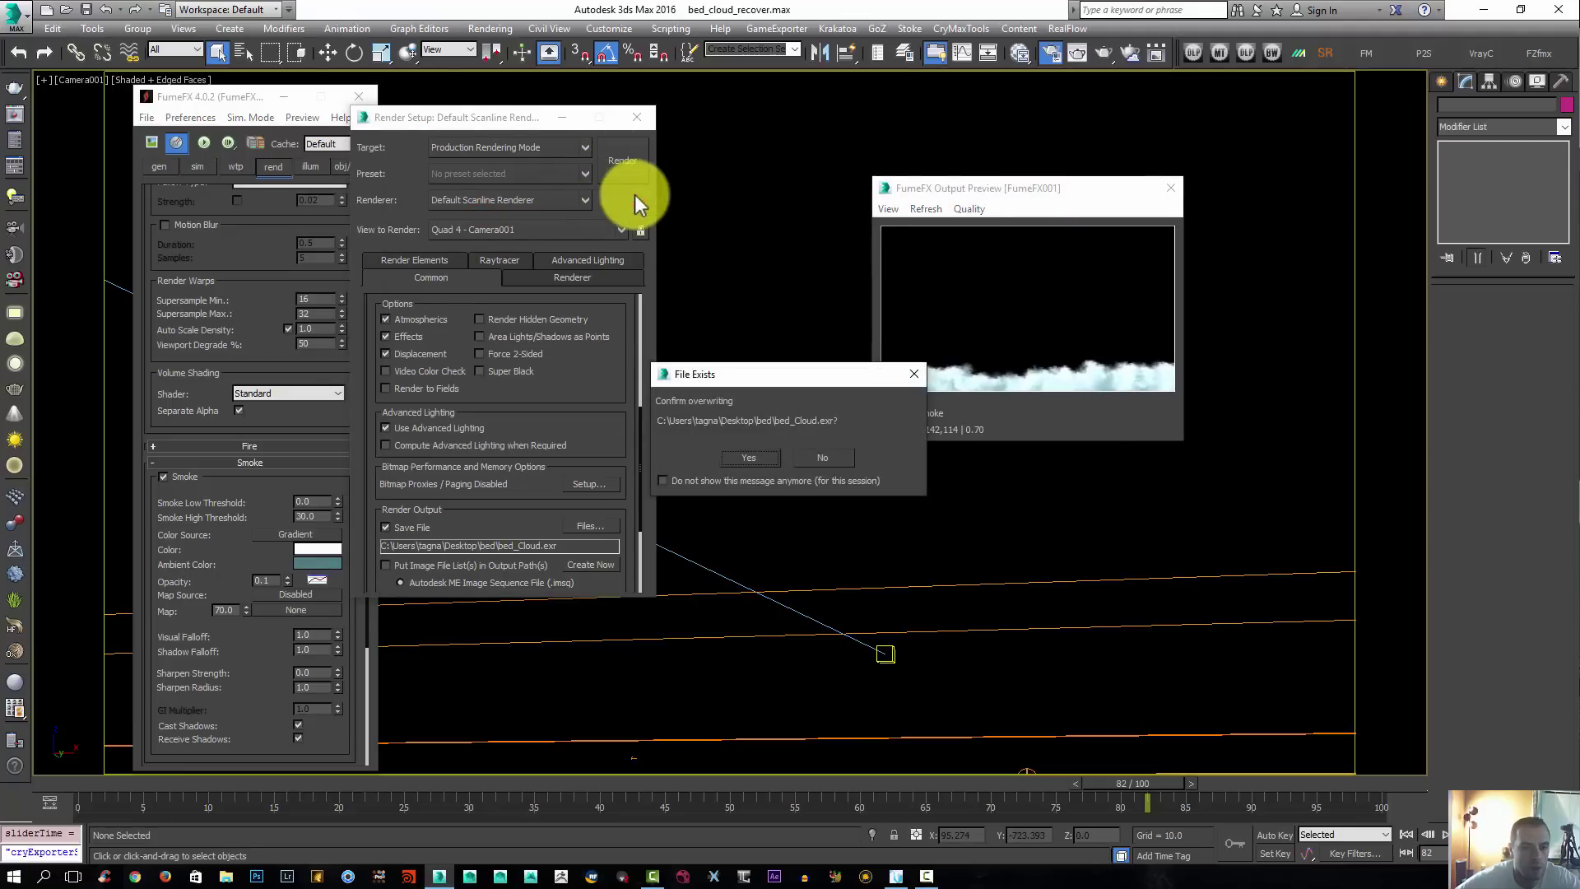
{"action": "left_click", "coordinate": [761, 463]}
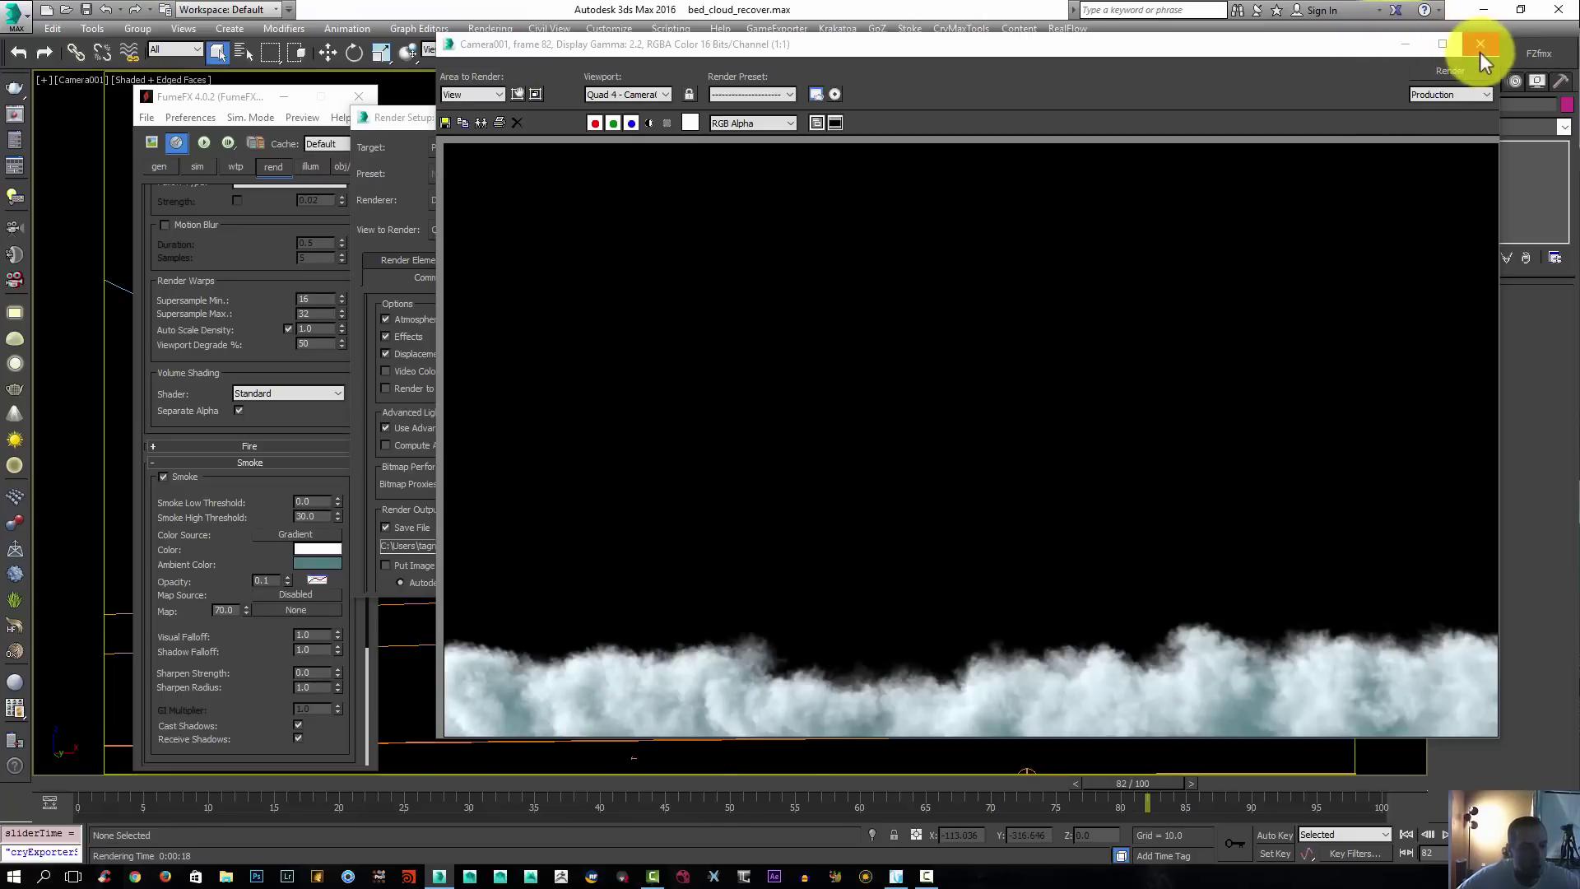
Overwrite bed_Cloud.exr with the frame 82 render, accepting the OpenEXR settings, then close both render windows
{"action": "left_click", "coordinate": [441, 121]}
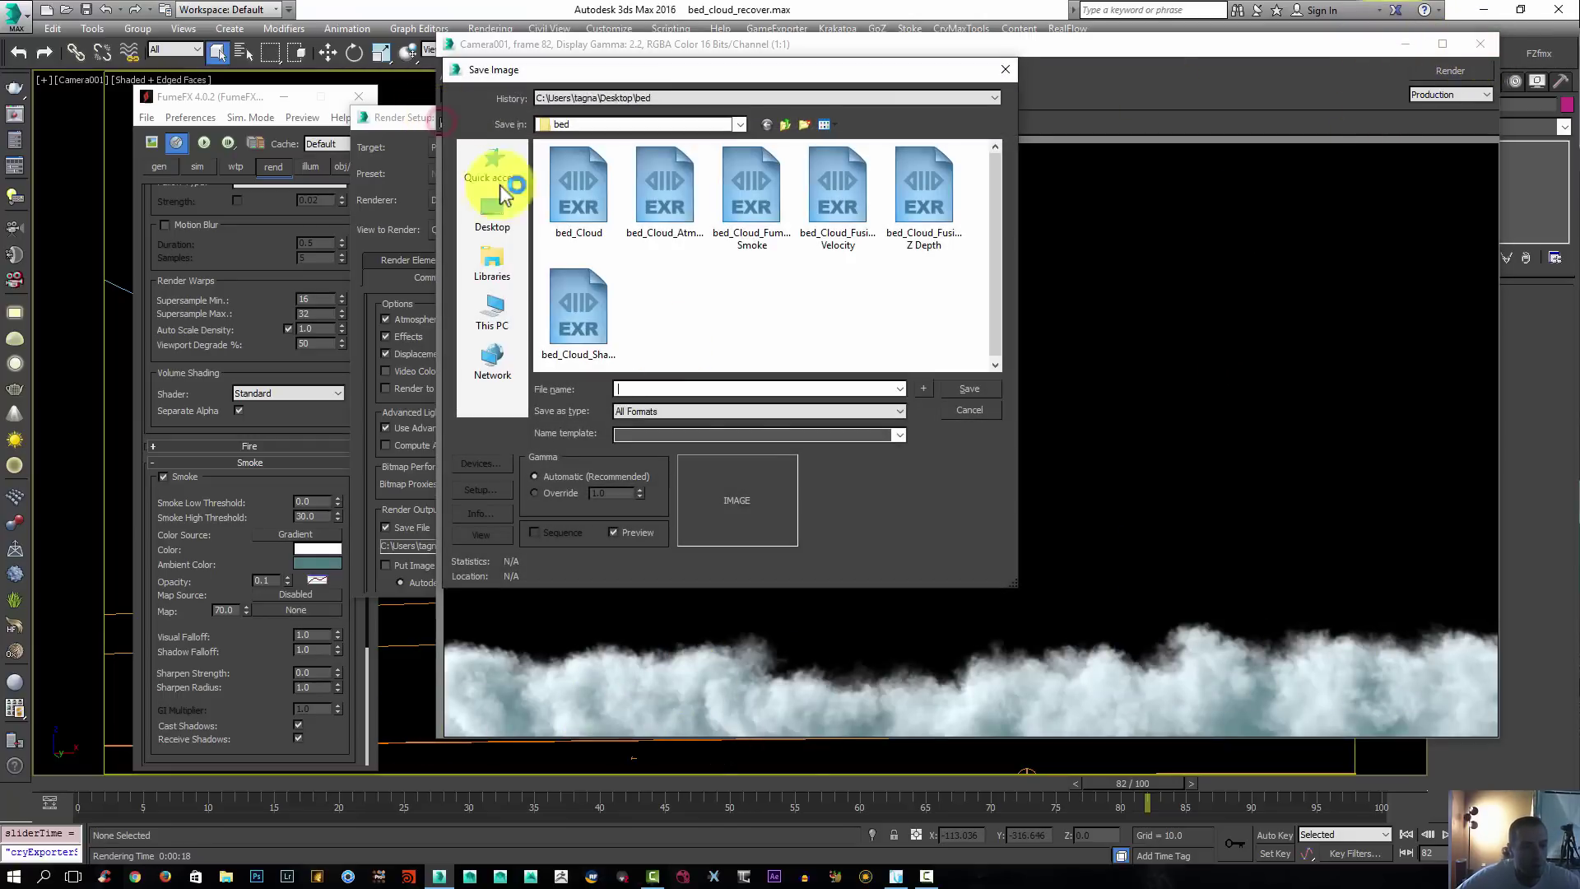
{"action": "left_click", "coordinate": [590, 206]}
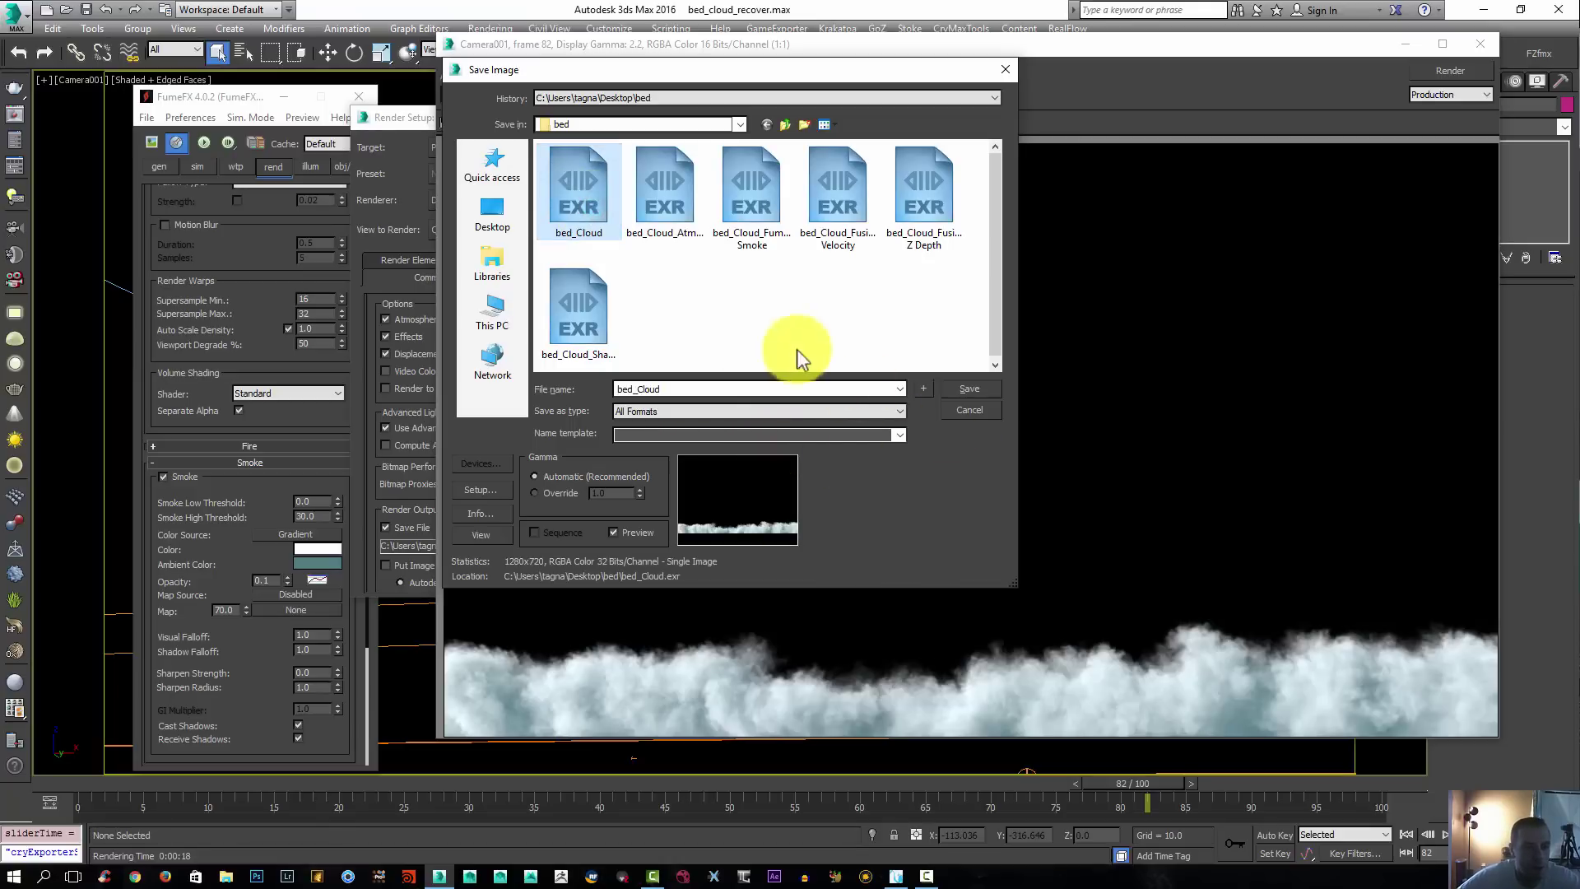
{"action": "left_click", "coordinate": [967, 388]}
{"action": "left_click", "coordinate": [879, 519]}
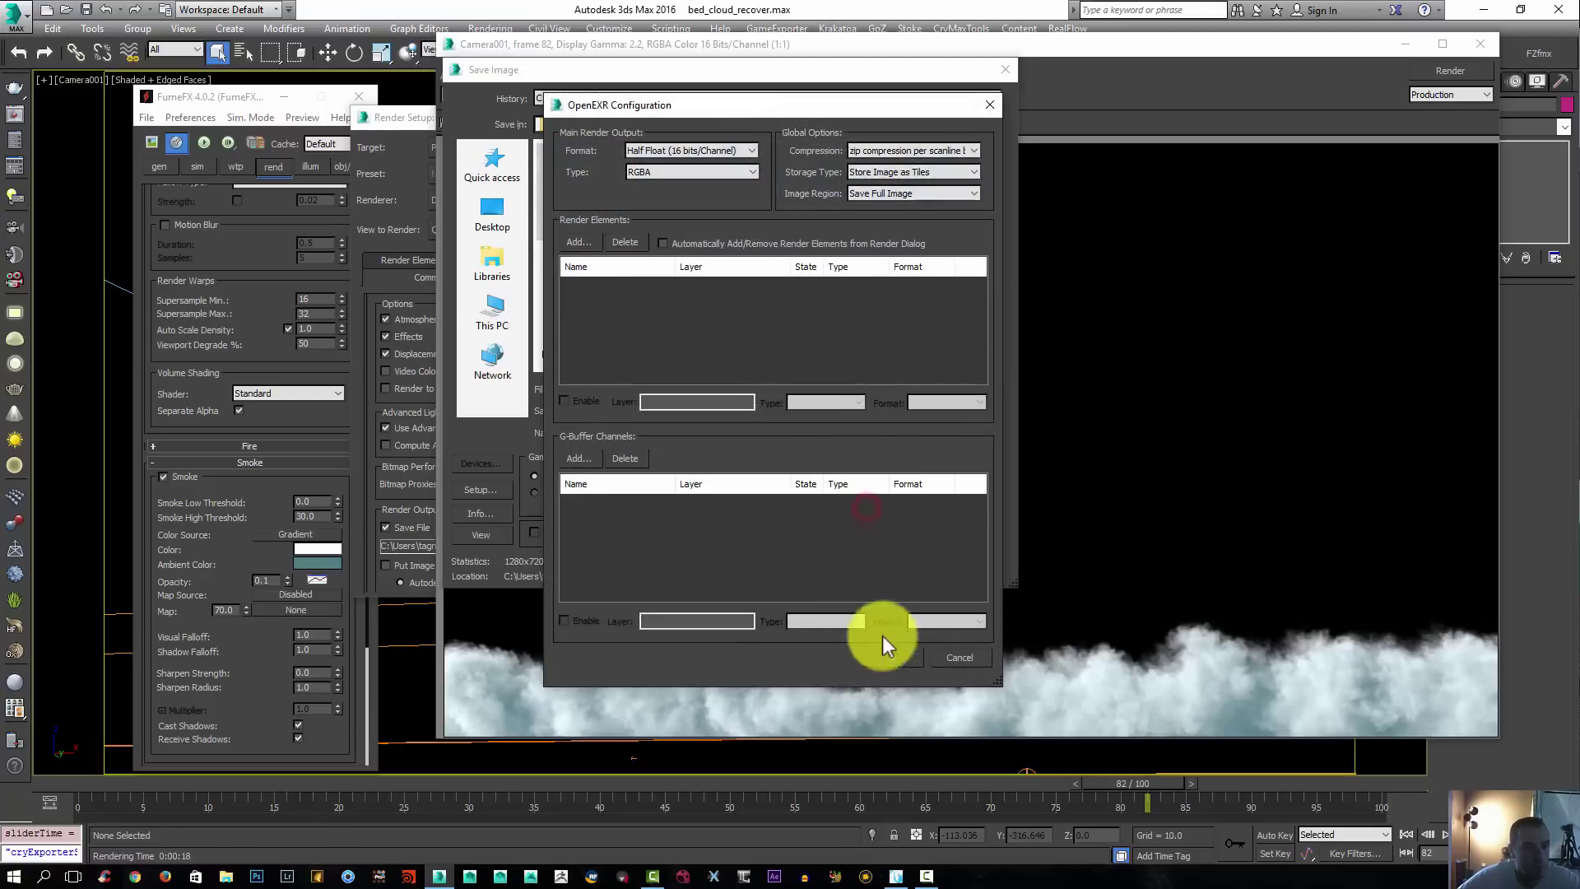
{"action": "left_click", "coordinate": [894, 655]}
{"action": "left_click", "coordinate": [1468, 47]}
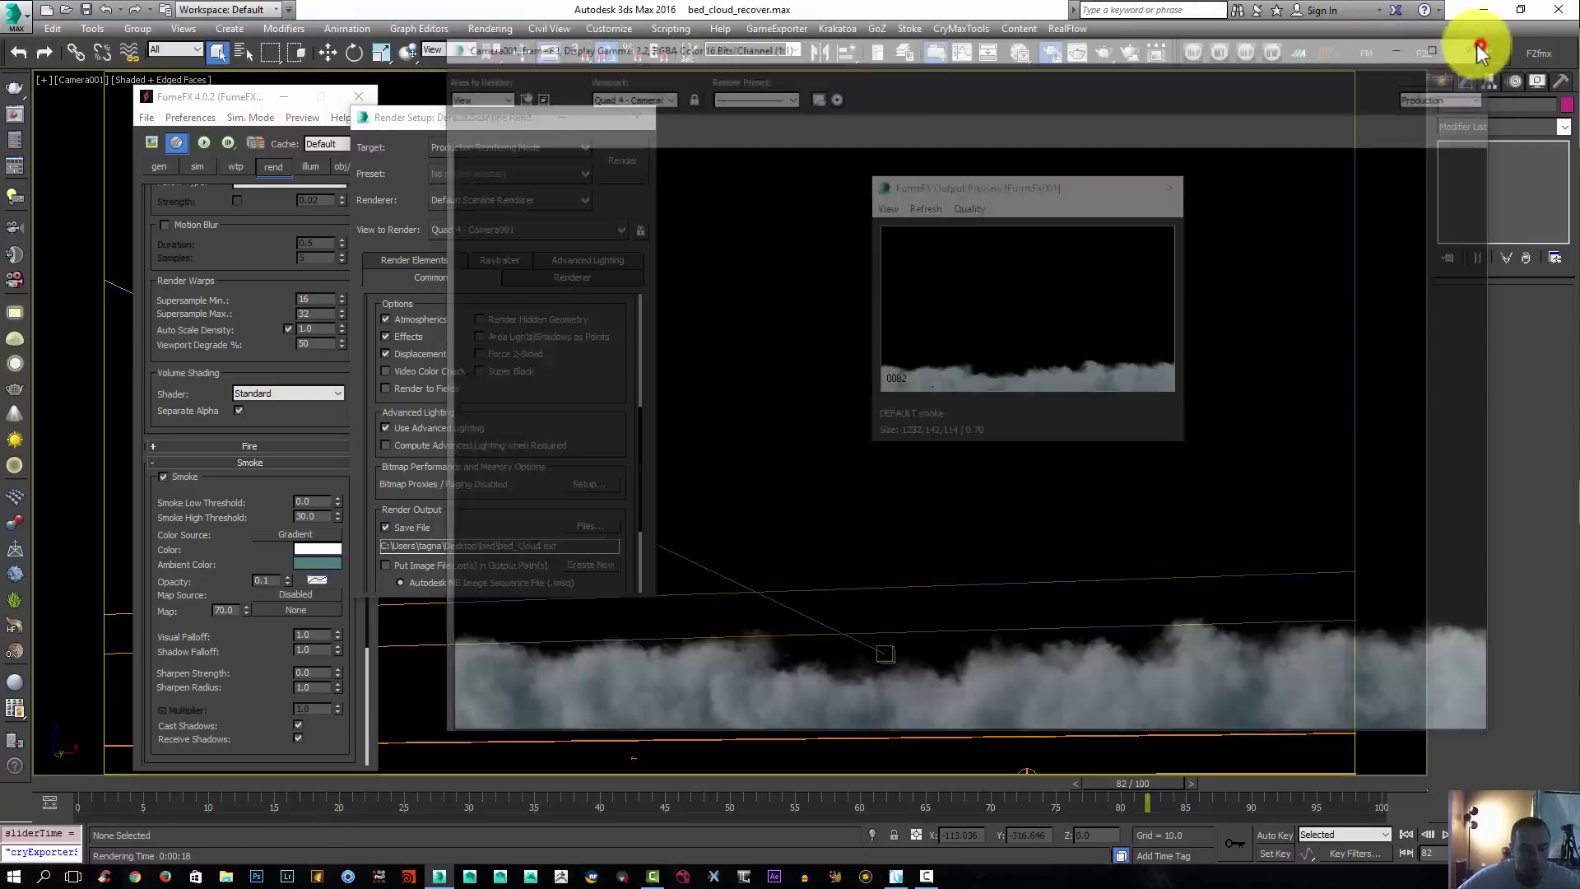
{"action": "left_click", "coordinate": [1181, 186]}
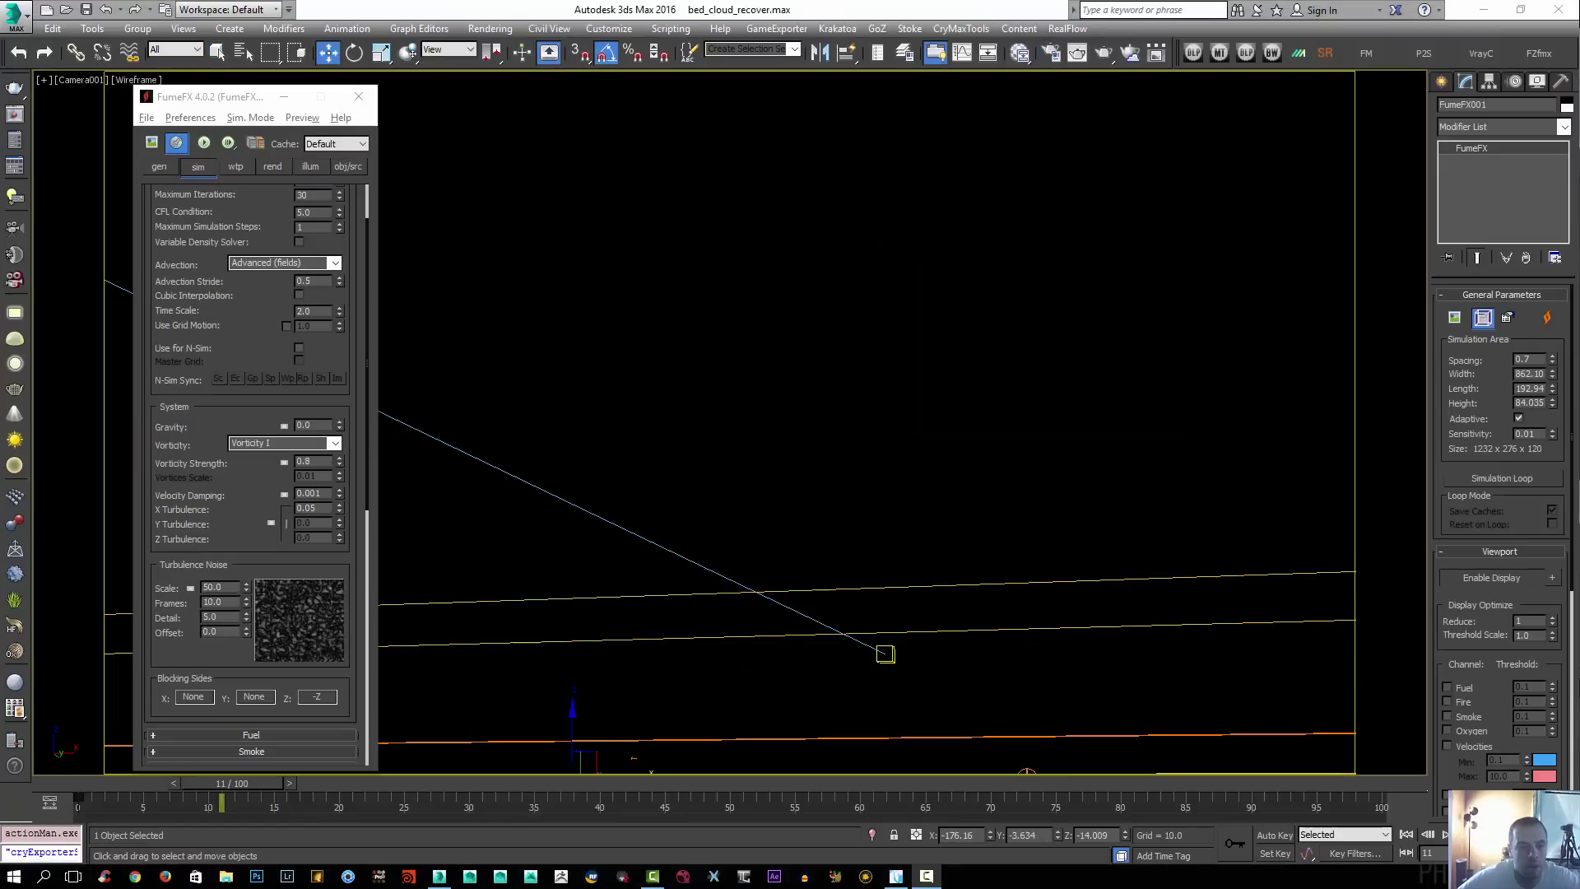